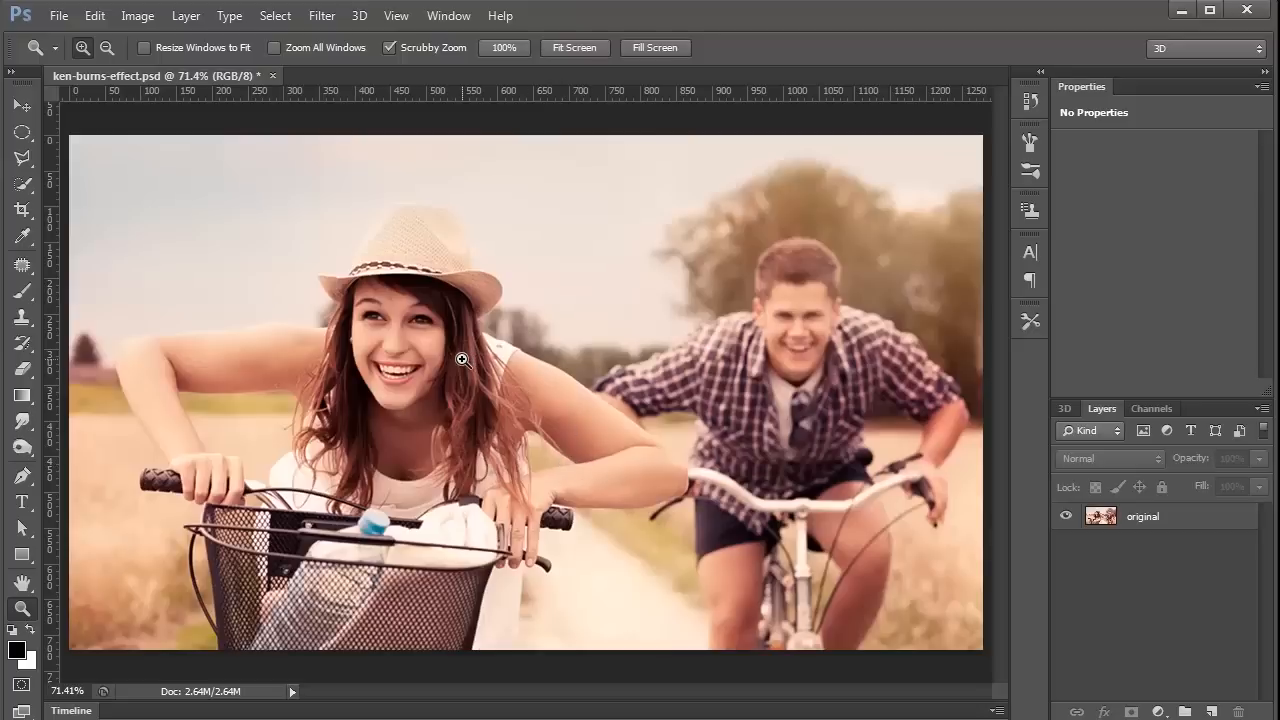
- Duplicate the original layer and start a Quick Selection over the woman's face and arm on the copy
left_click(1100, 530)
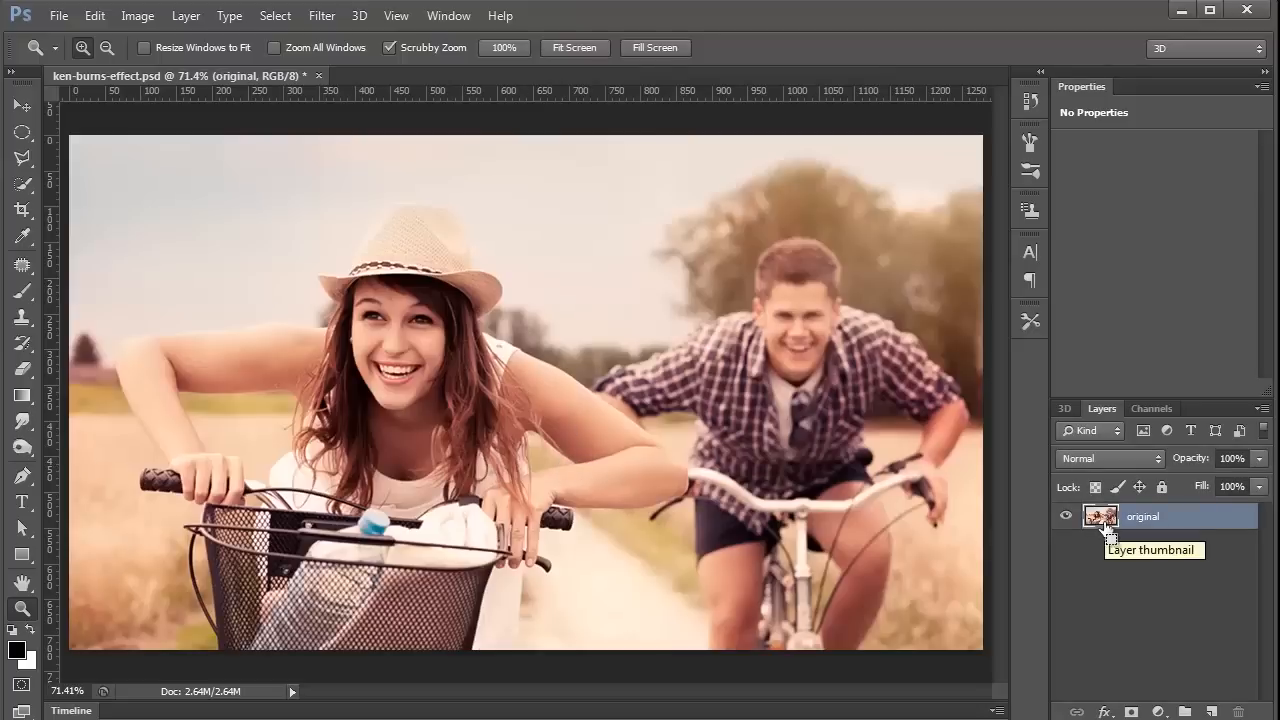
key("ctrl+j")
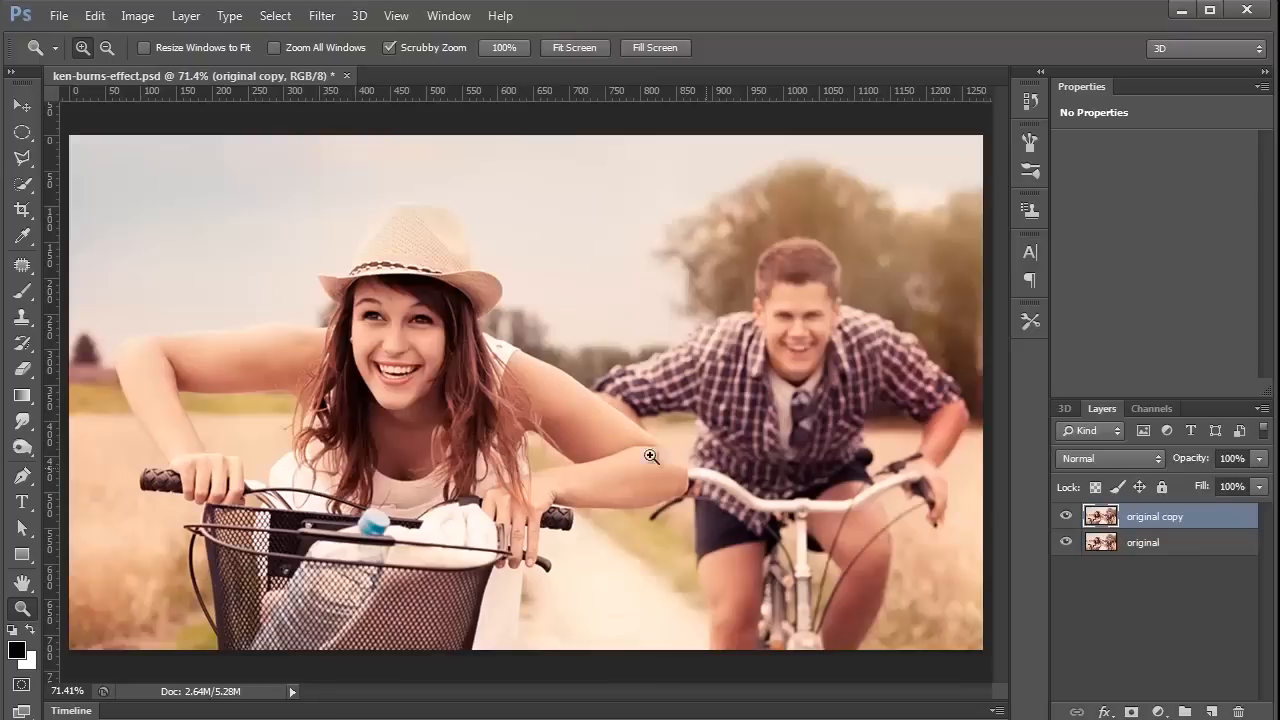
left_click(24, 188)
mouse_move(382, 330)
left_mouse_down()
mouse_move(389, 382)
mouse_move(421, 367)
mouse_move(412, 320)
mouse_move(430, 262)
mouse_move(416, 234)
mouse_move(372, 258)
mouse_move(384, 226)
mouse_move(428, 215)
mouse_move(484, 287)
mouse_move(338, 282)
mouse_move(342, 348)
mouse_move(322, 362)
mouse_move(105, 352)
mouse_move(216, 347)
left_mouse_up()
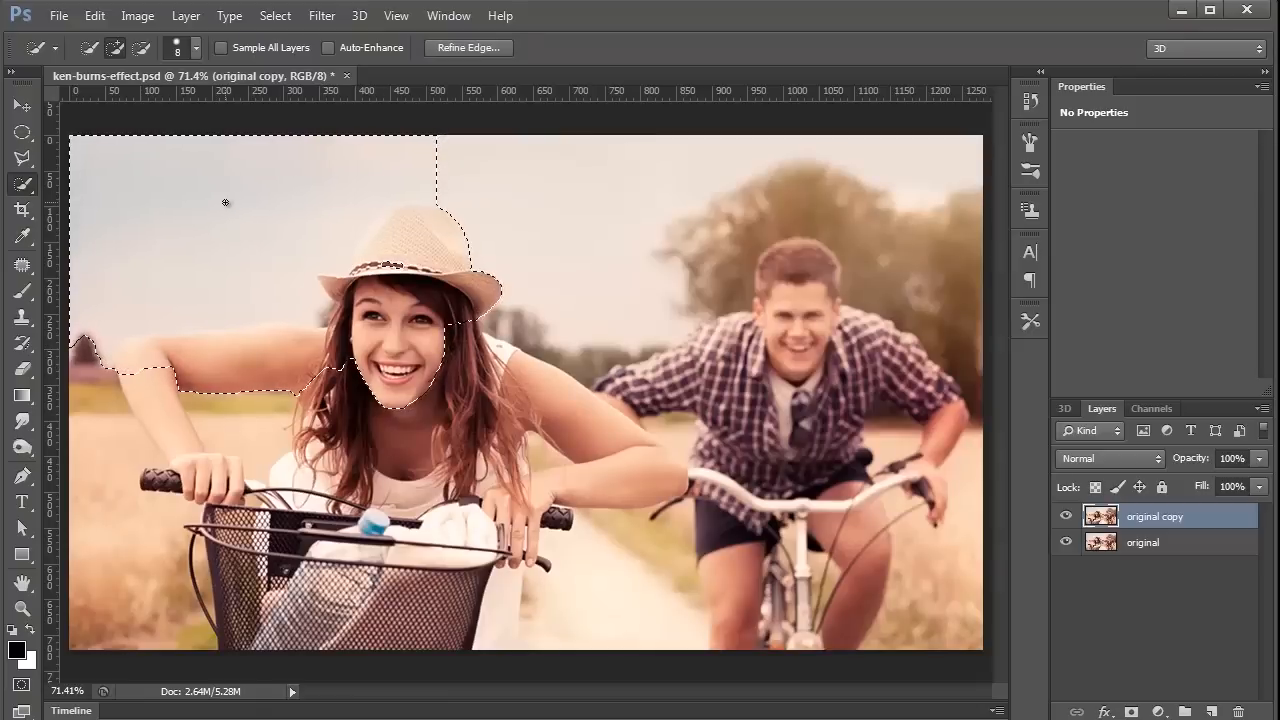
- Subtract the sky from the selection and extend it over the woman's arms, torso, hair and the bicycle basket
key("alt")
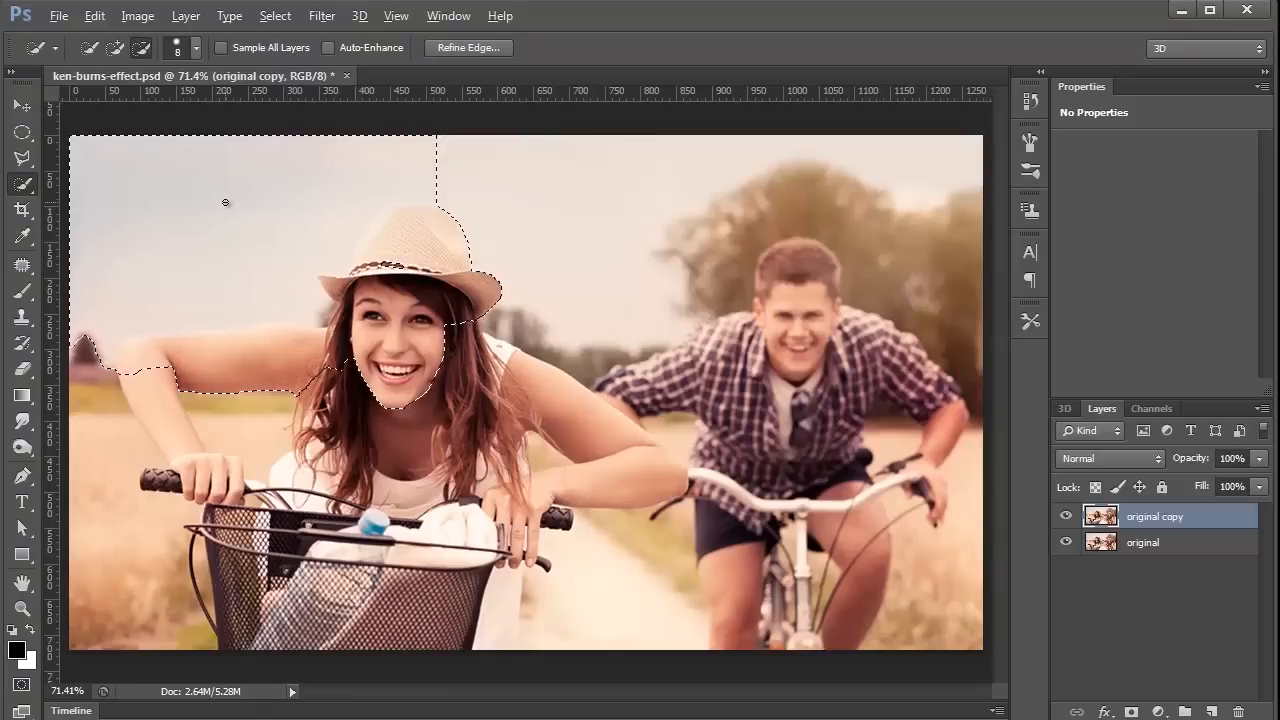
mouse_move(212, 208)
left_mouse_down()
mouse_move(124, 271)
mouse_move(90, 335)
mouse_move(226, 289)
mouse_move(313, 289)
mouse_move(329, 198)
mouse_move(411, 154)
mouse_move(434, 158)
mouse_move(437, 198)
left_mouse_up()
mouse_move(112, 366)
left_mouse_down()
mouse_move(143, 362)
mouse_move(152, 404)
mouse_move(198, 468)
mouse_move(158, 482)
mouse_move(218, 496)
mouse_move(259, 636)
mouse_move(248, 644)
mouse_move(237, 562)
mouse_move(270, 618)
mouse_move(319, 590)
mouse_move(337, 554)
mouse_move(310, 505)
left_mouse_up()
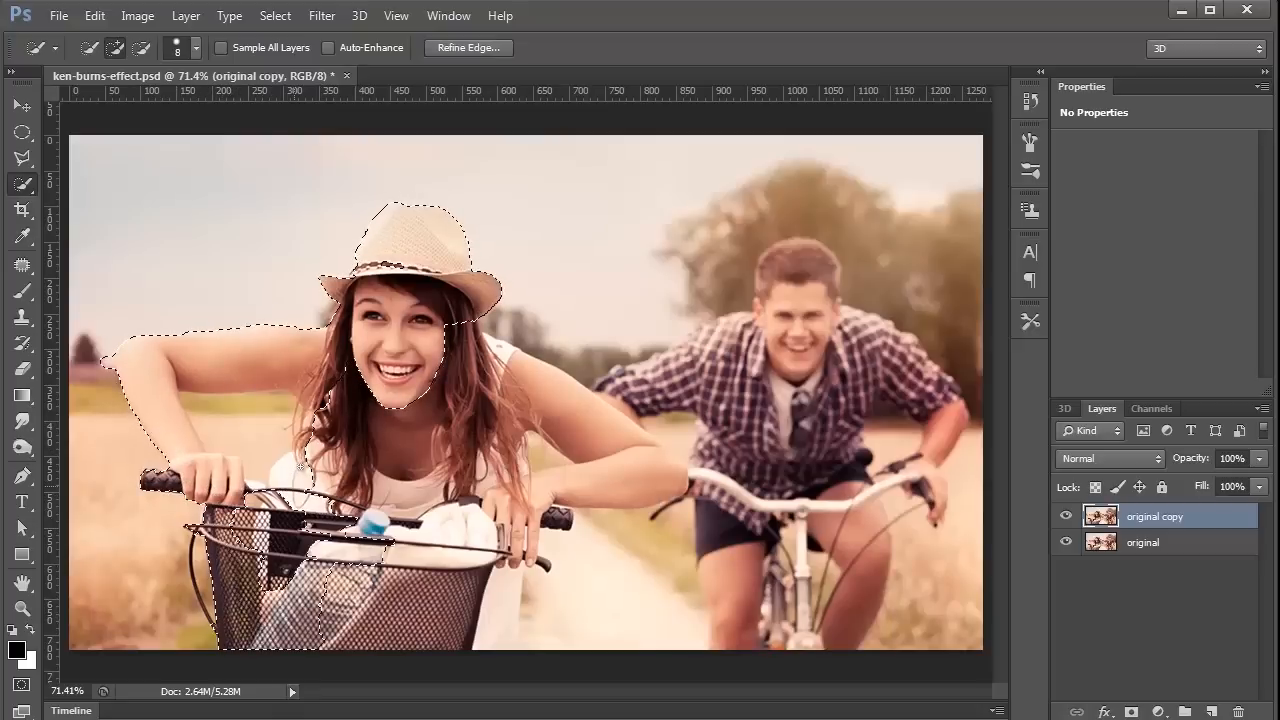
mouse_move(310, 470)
left_mouse_down()
mouse_move(393, 497)
mouse_move(493, 573)
mouse_move(516, 506)
mouse_move(528, 515)
mouse_move(521, 551)
mouse_move(521, 516)
mouse_move(550, 493)
mouse_move(650, 480)
left_mouse_up()
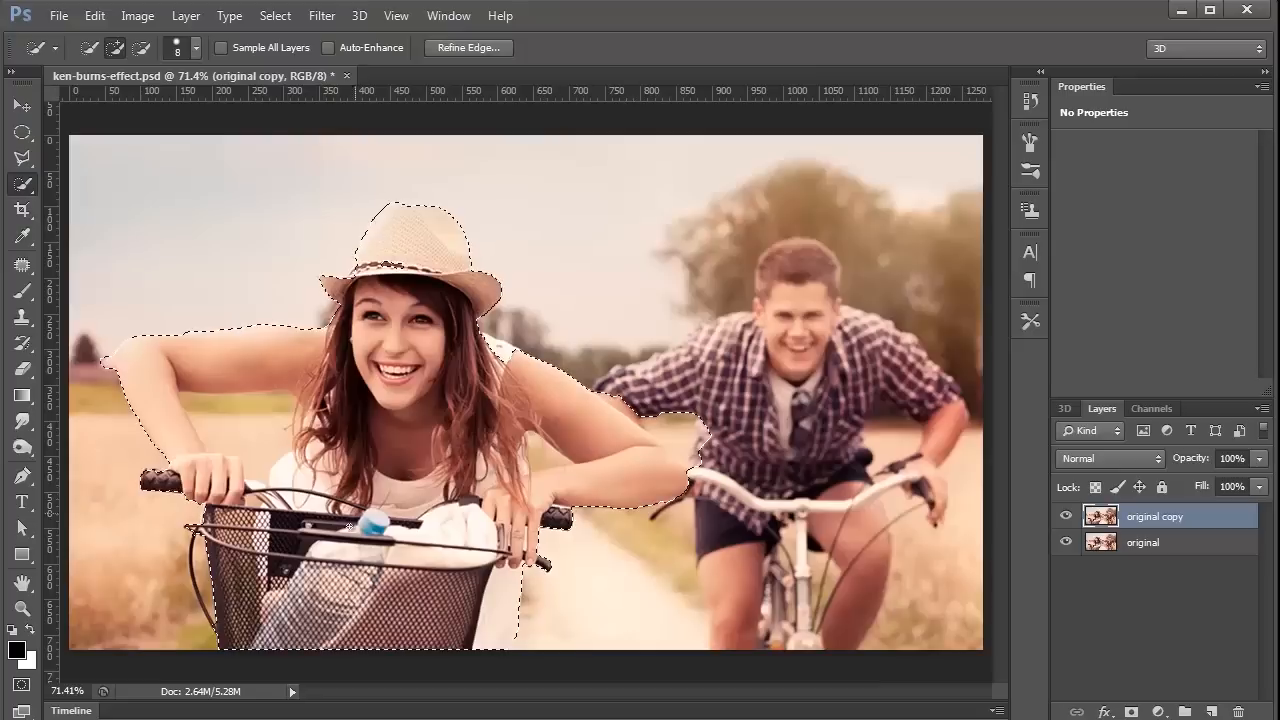
- Subtract the background gaps inside both bent arms and the excess area beside the elbow near the man from the selection
left_click_drag(280, 400, 232, 430)
key("alt")
left_click(546, 453, "alt")
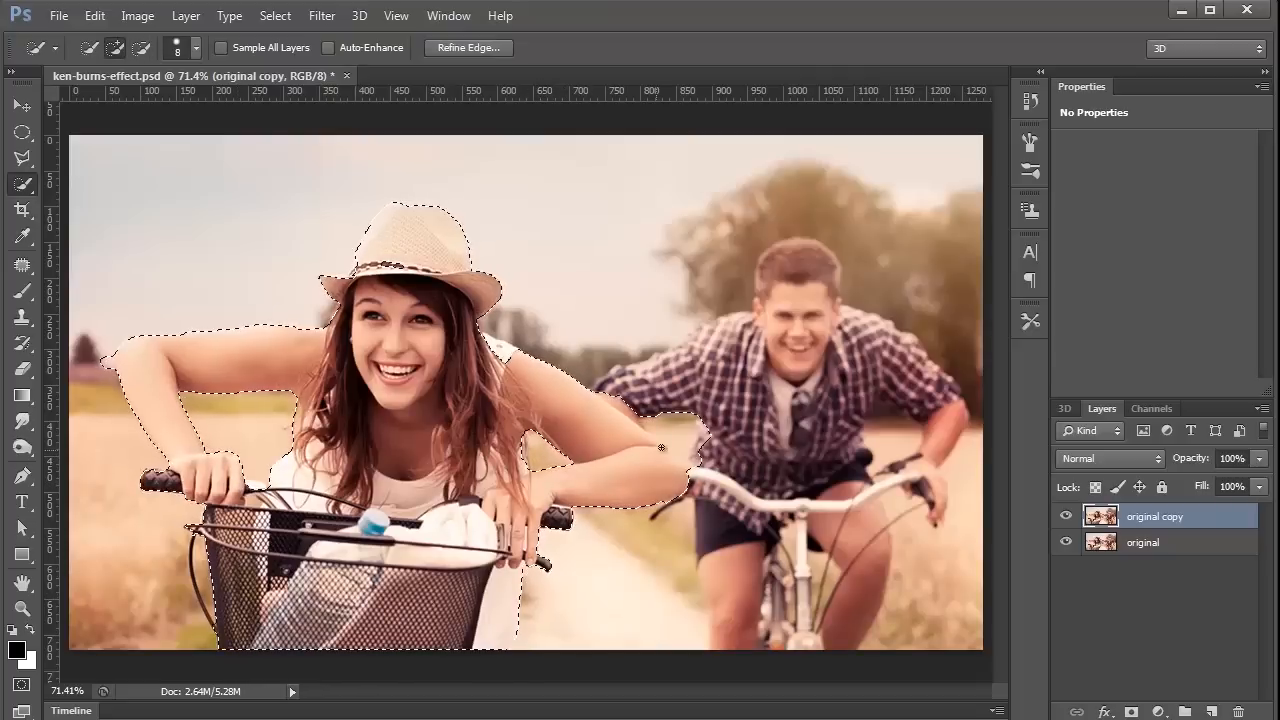
key("alt")
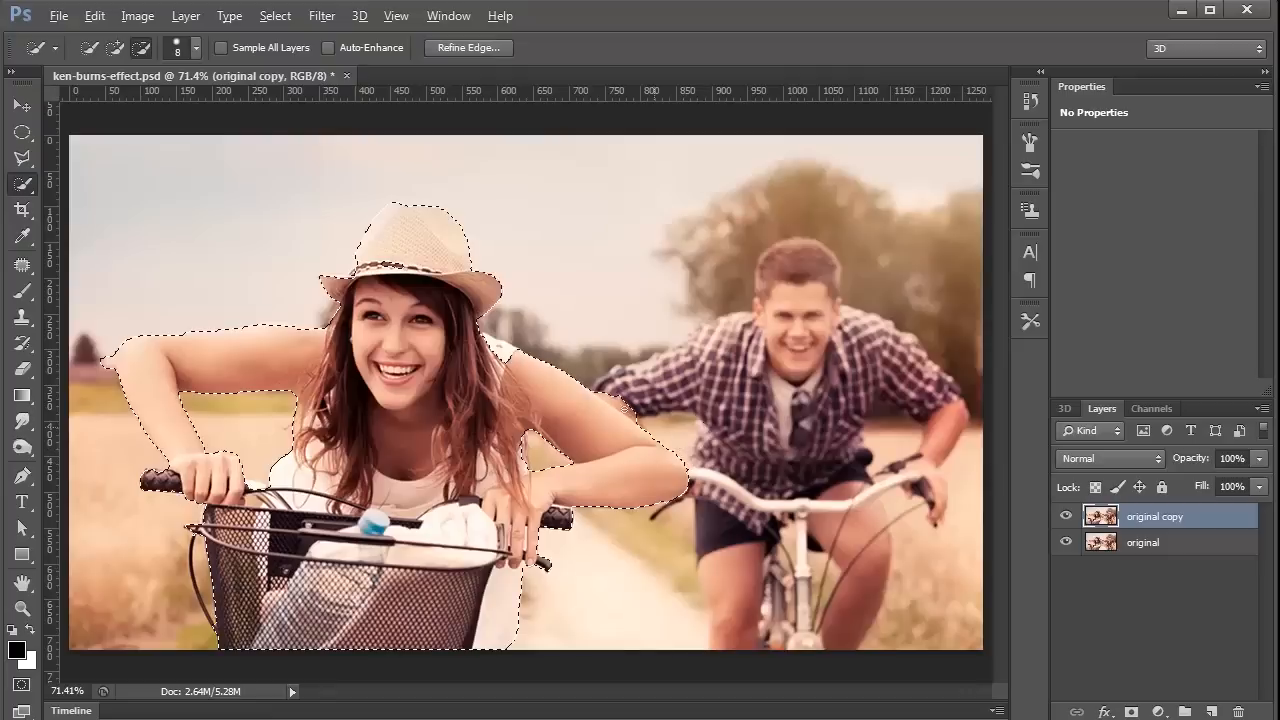
- Display the selection as a Quick Mask and focus on the edge of the woman's outstretched arm
left_click(24, 686)
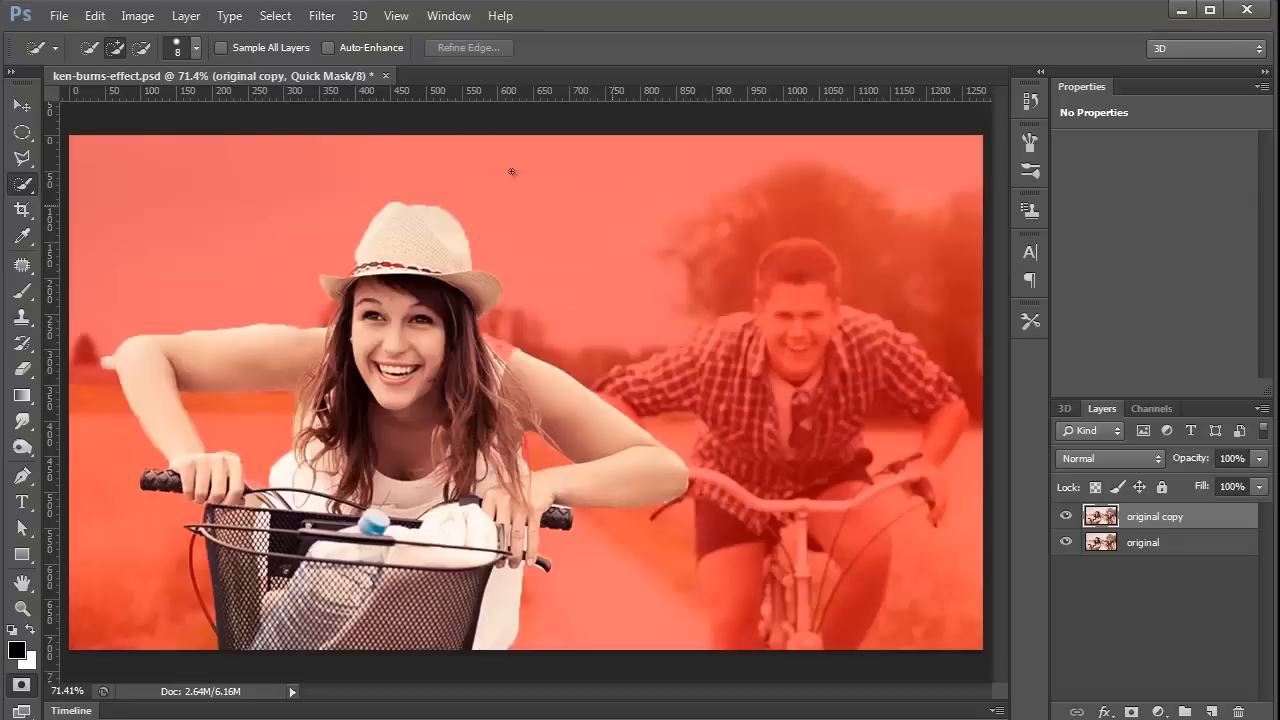
left_click(21, 609)
left_click_drag(310, 321, 309, 320)
left_click_drag(283, 406, 651, 402)
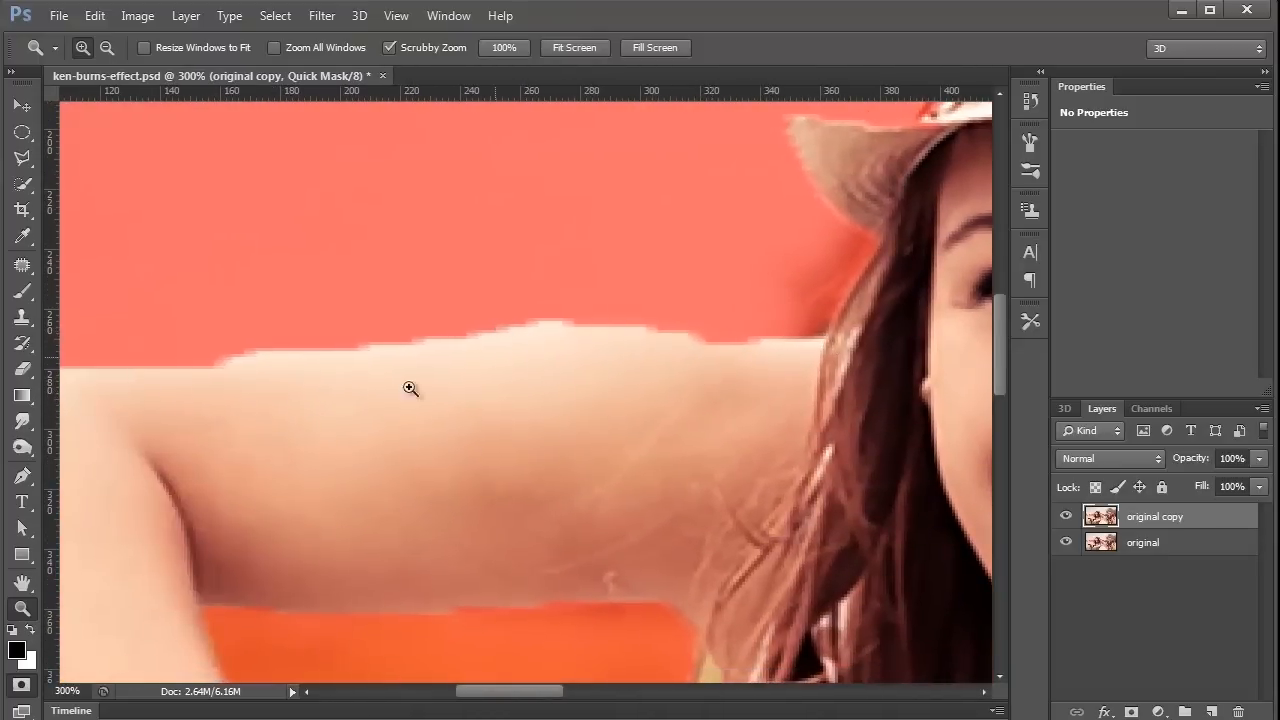
- Set up the Brush tool with a soft round tip at 0% hardness and reduce it to about 15 px
left_click(22, 291)
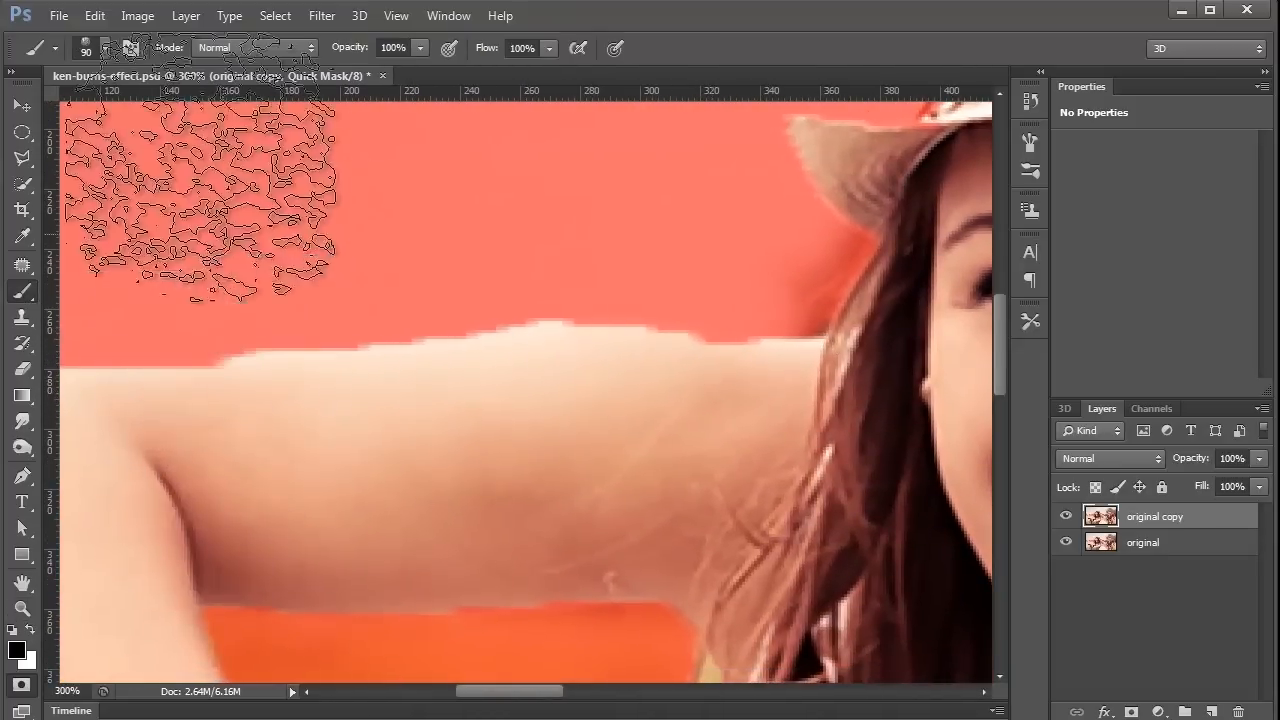
left_click(105, 50)
left_click_drag(228, 277, 246, 191)
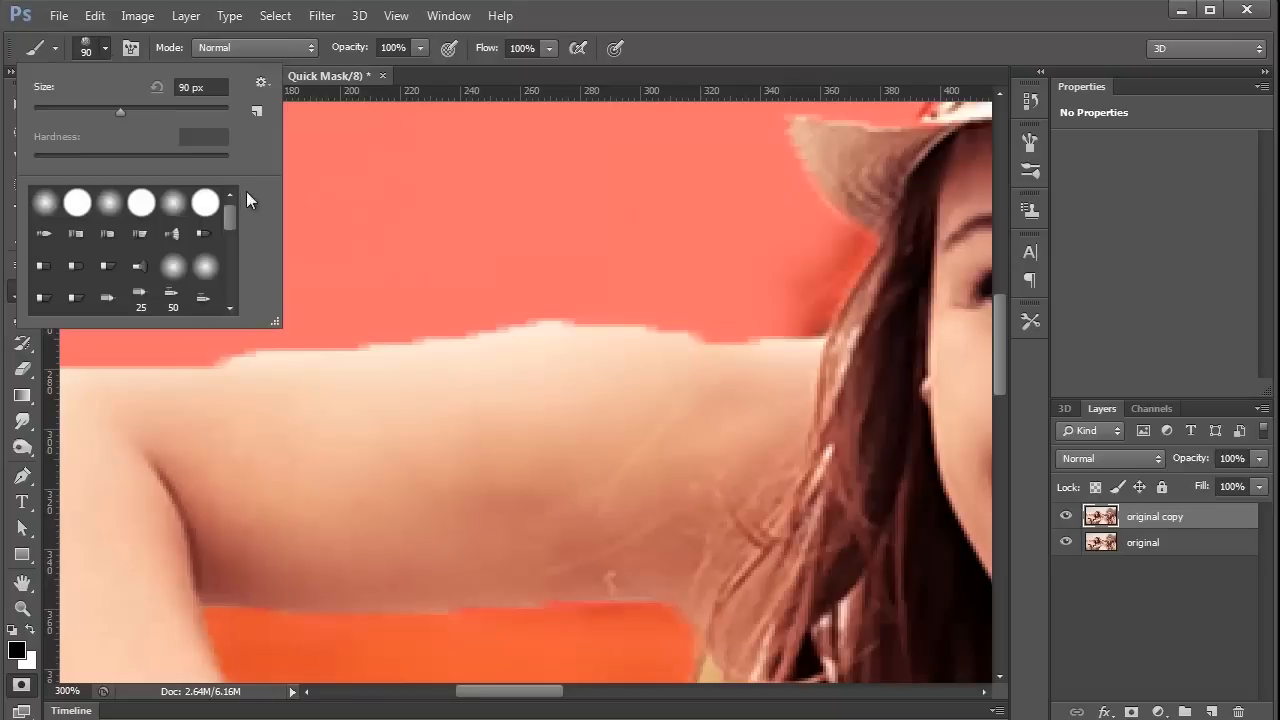
left_click(46, 205)
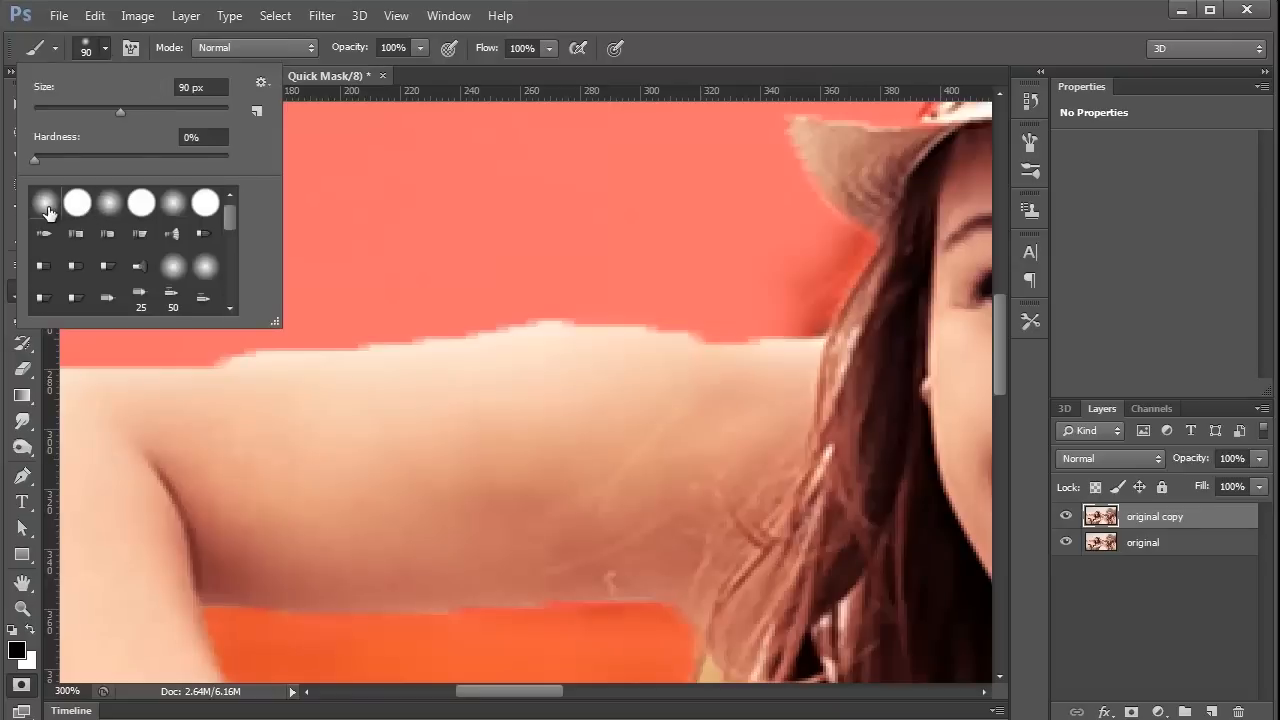
left_click(492, 71)
key("bracketleft")
key("bracketleft")
key("bracketleft")
key("bracketleft")
key("bracketleft")
key("bracketleft")
key("bracketleft")
key("bracketleft")
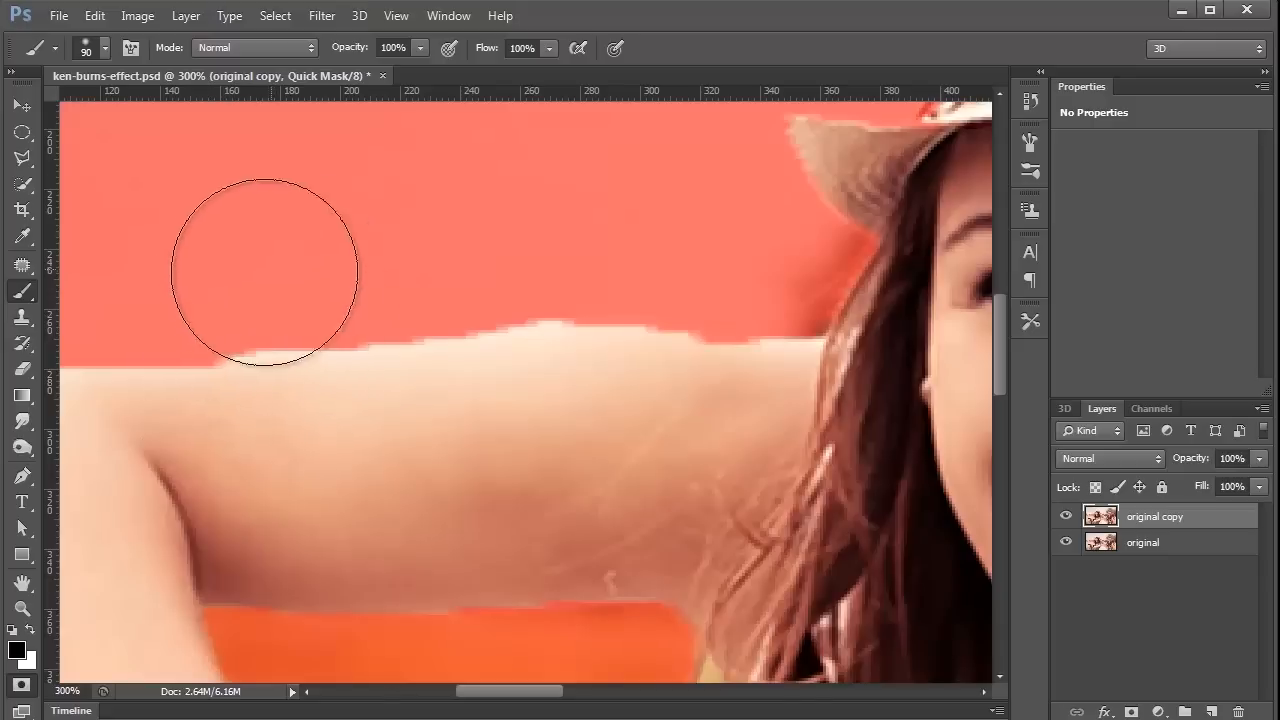
- Smooth the Quick Mask along the upper edge of the outstretched arm, and make white the painting colour
mouse_move(325, 341)
left_mouse_down()
mouse_move(611, 306)
mouse_move(809, 317)
mouse_move(757, 326)
mouse_move(514, 306)
mouse_move(249, 343)
mouse_move(157, 340)
left_mouse_up()
left_click(30, 629)
mouse_move(184, 547)
left_mouse_down()
mouse_move(557, 244)
mouse_move(560, 300)
left_mouse_up()
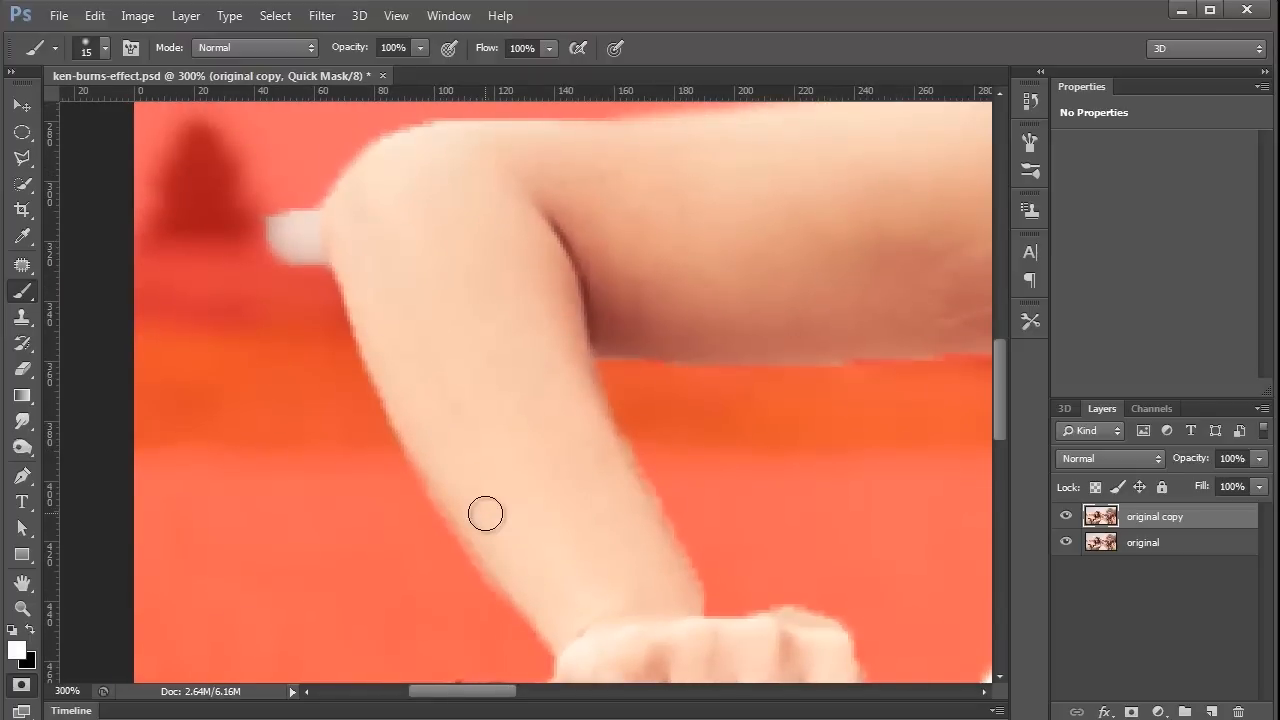
- Paint black with an 8 px brush over the stray patch beside the elbow and along both edges of the forearm
key("x")
key("bracketleft")
key("bracketleft")
key("bracketleft")
mouse_move(303, 197)
left_mouse_down()
mouse_move(310, 272)
mouse_move(307, 187)
mouse_move(319, 282)
mouse_move(266, 203)
left_mouse_up()
mouse_move(417, 494)
left_mouse_down()
mouse_move(237, 246)
mouse_move(269, 318)
left_mouse_up()
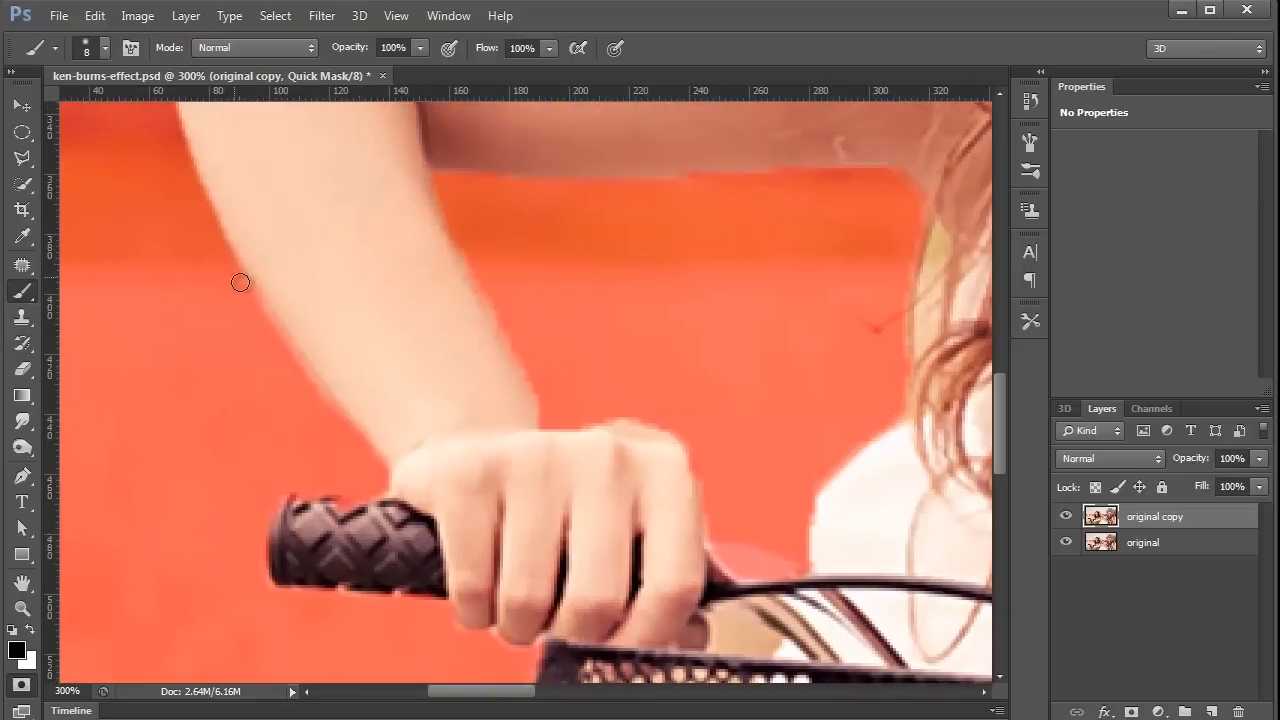
left_click_drag(449, 200, 543, 417)
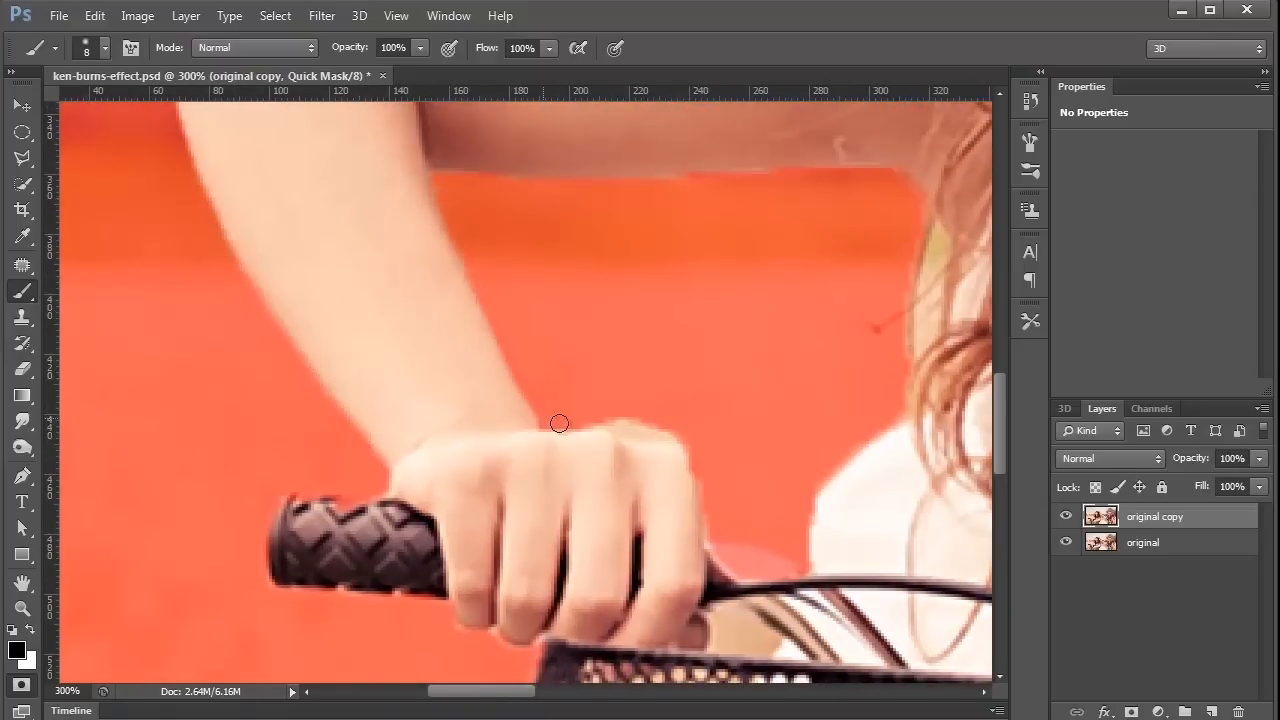
- Paint white with the 8 px brush to restore missing edges of the handlebar grip and the area beside the hand
left_click_drag(846, 449, 583, 267)
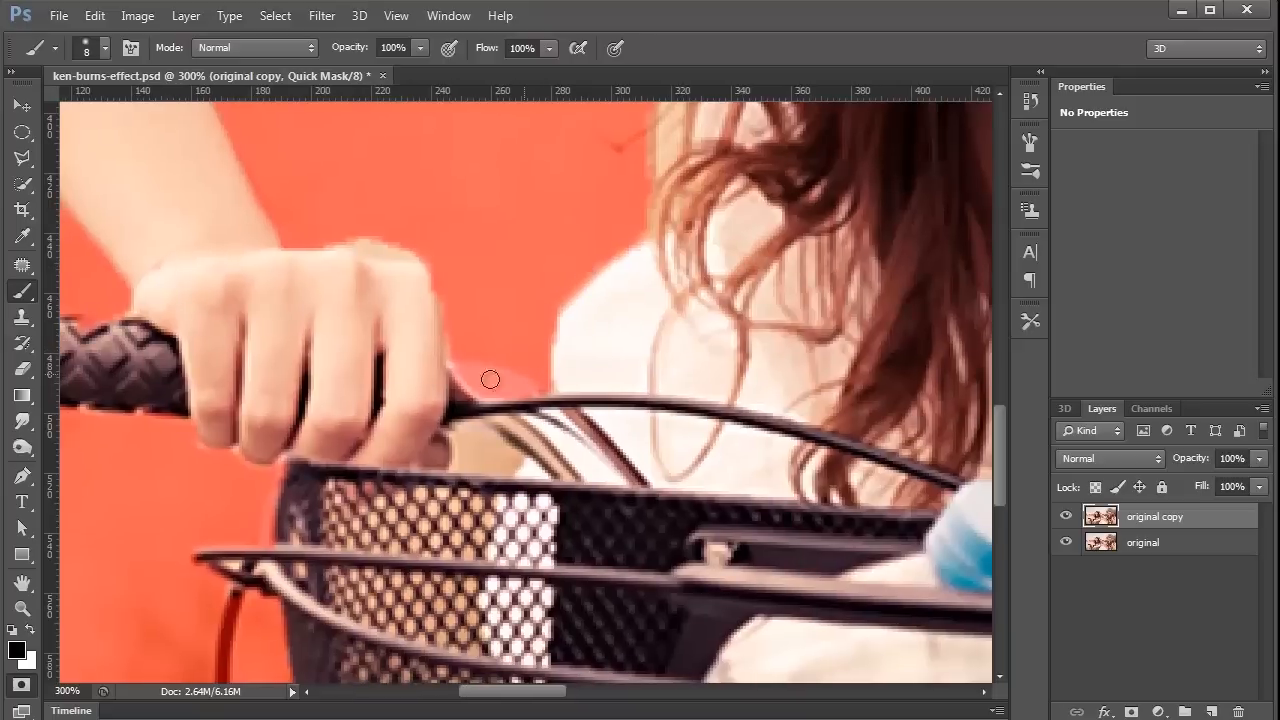
mouse_move(405, 456)
left_mouse_down()
mouse_move(500, 540)
mouse_move(543, 380)
mouse_move(509, 434)
mouse_move(451, 374)
mouse_move(489, 486)
left_mouse_up()
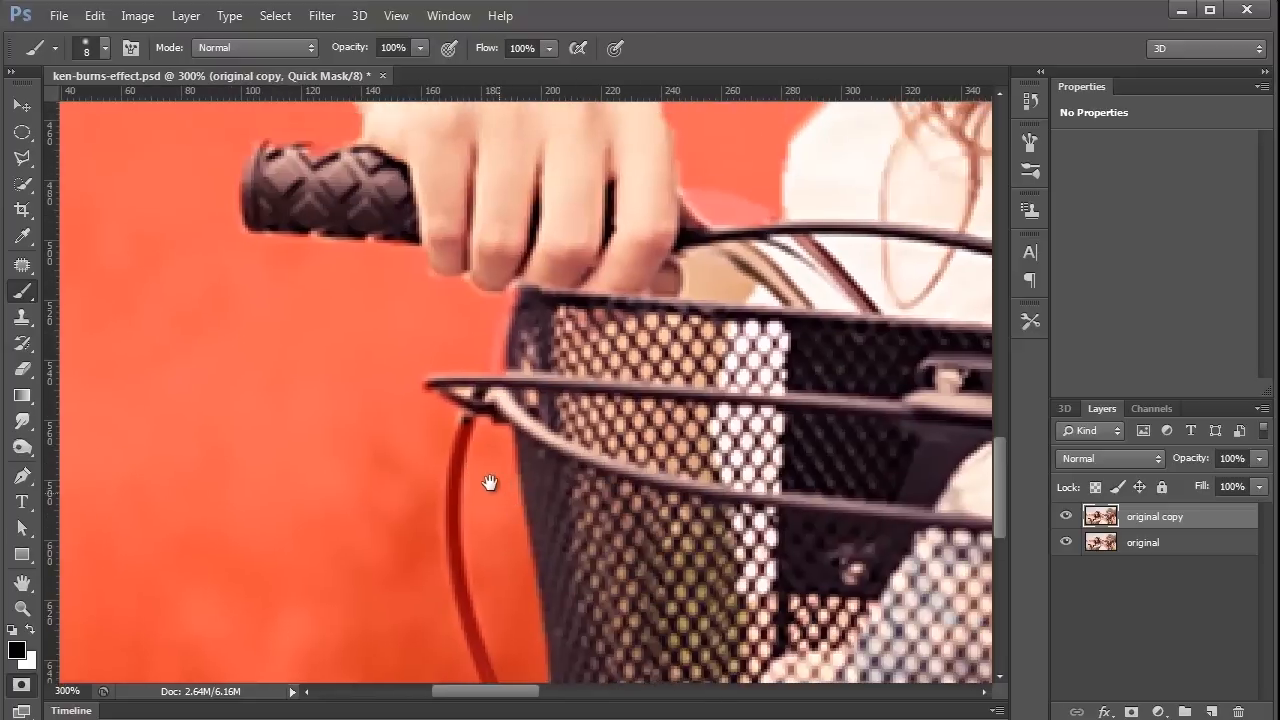
left_click(30, 629)
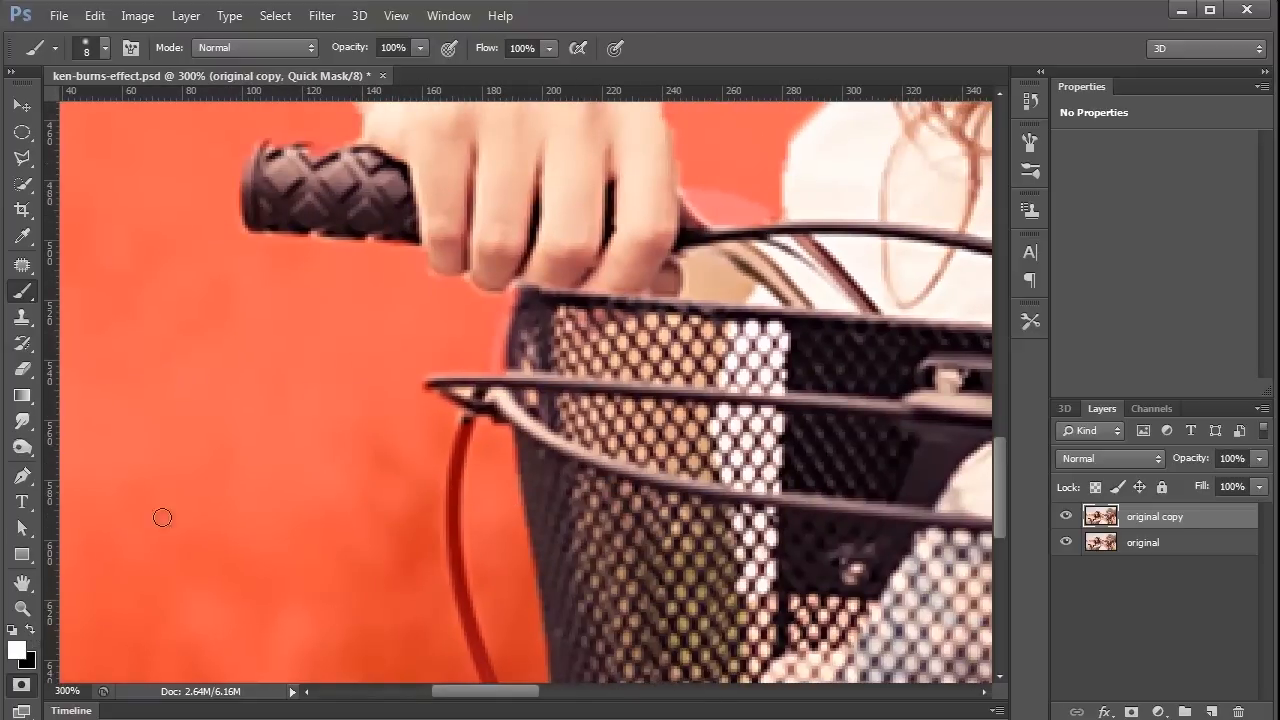
mouse_move(271, 150)
left_mouse_down()
mouse_move(404, 156)
mouse_move(324, 151)
mouse_move(421, 161)
mouse_move(383, 179)
left_mouse_up()
mouse_move(648, 204)
left_mouse_down()
mouse_move(758, 227)
mouse_move(670, 219)
mouse_move(806, 237)
mouse_move(677, 206)
mouse_move(718, 211)
left_mouse_up()
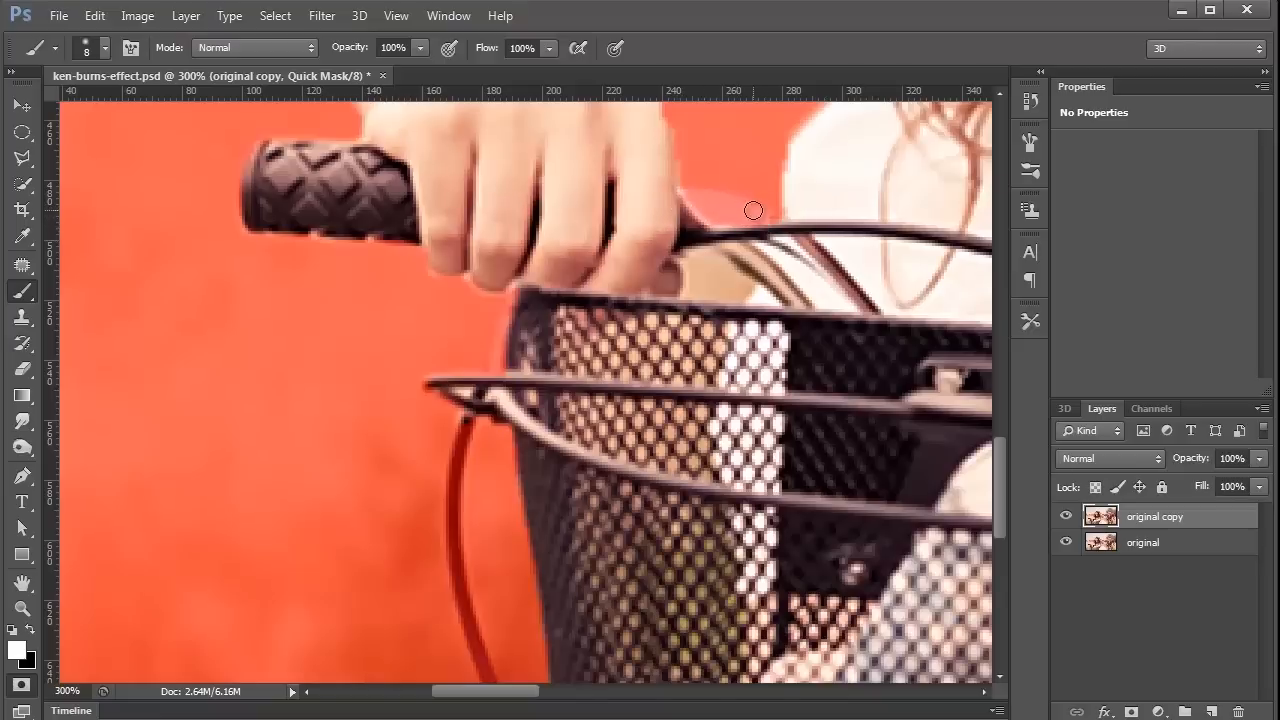
- Paint white with a 6 px brush along the curved cable beside the basket to include it in the selection
key("space")
left_click_drag(541, 483, 463, 319)
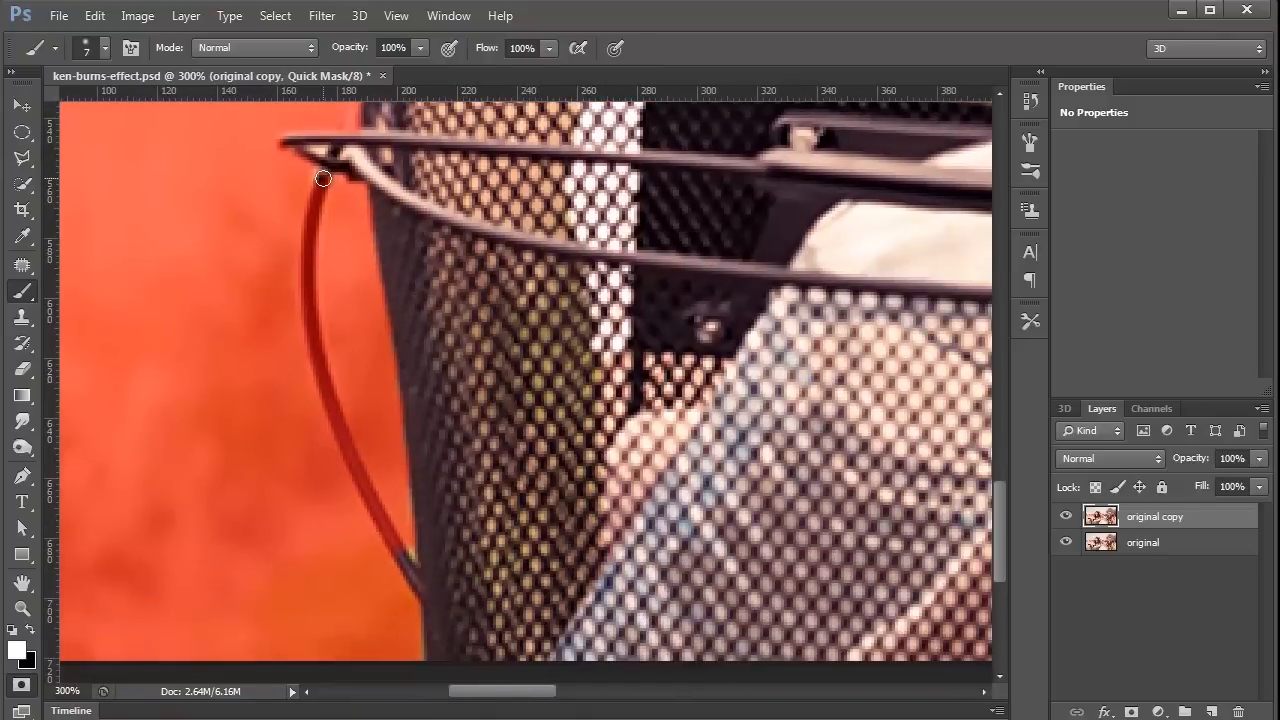
key("x")
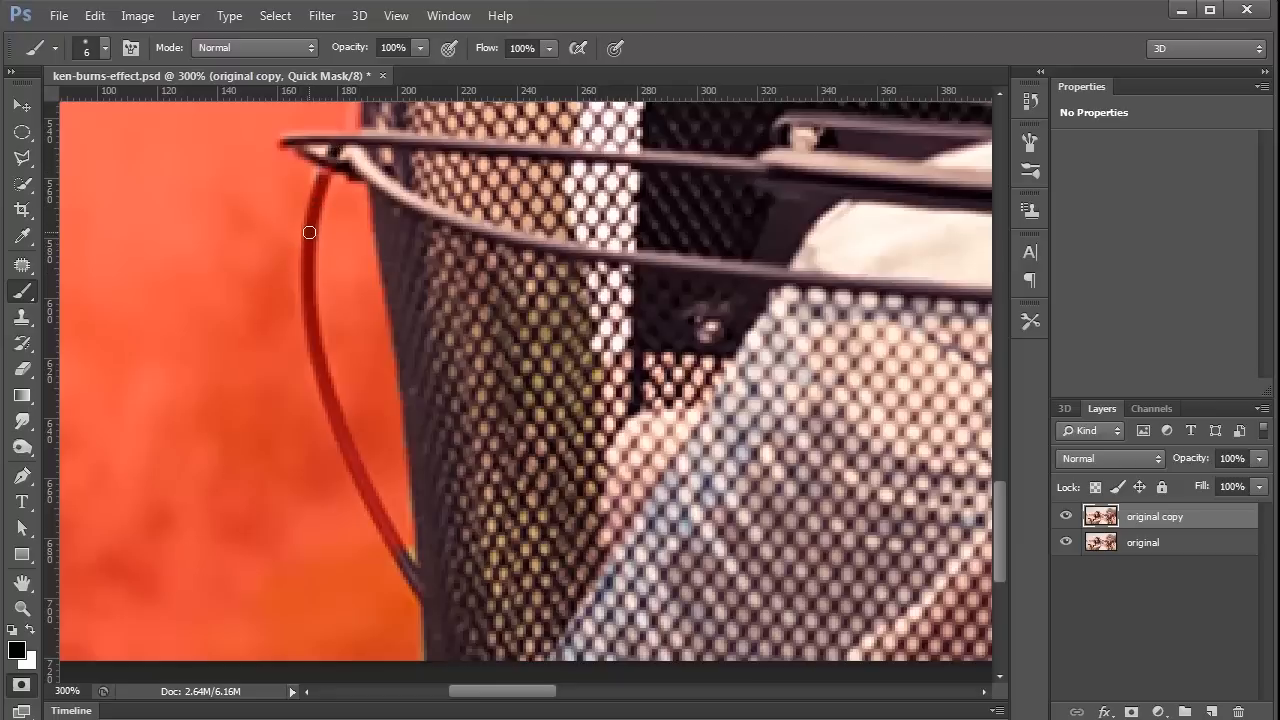
key("x")
left_click_drag(307, 241, 323, 381)
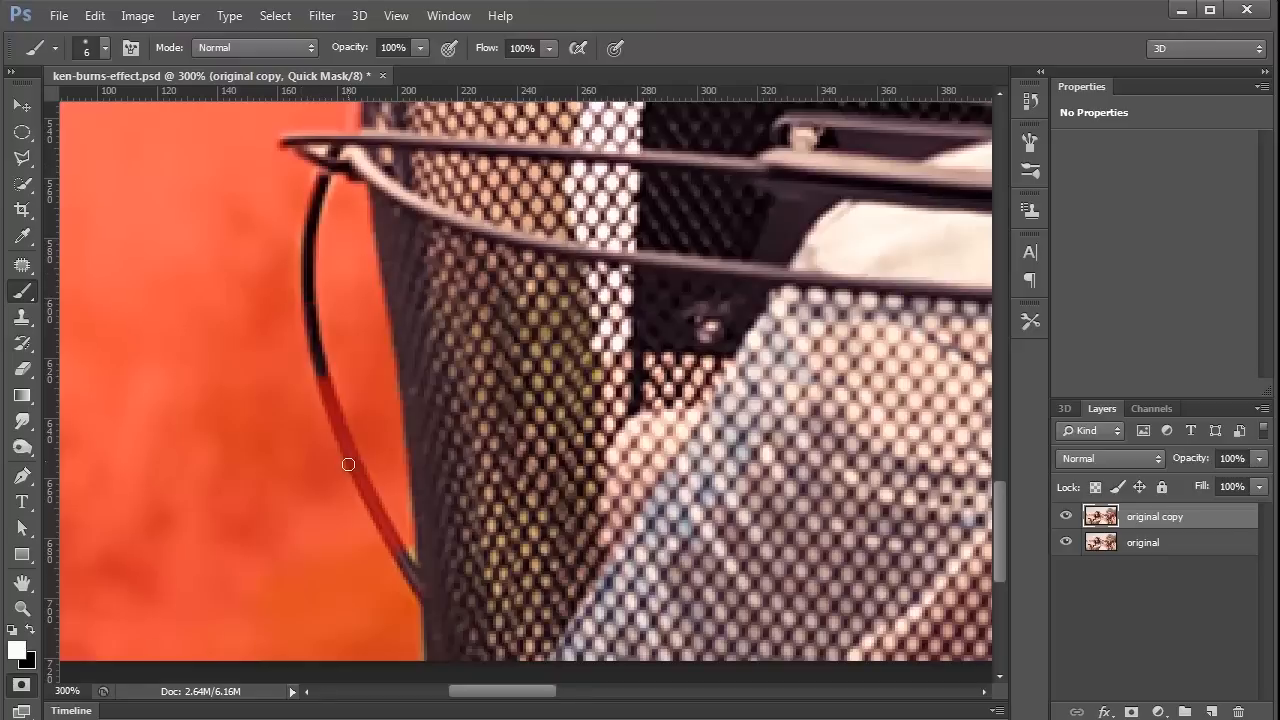
left_click_drag(357, 473, 417, 589)
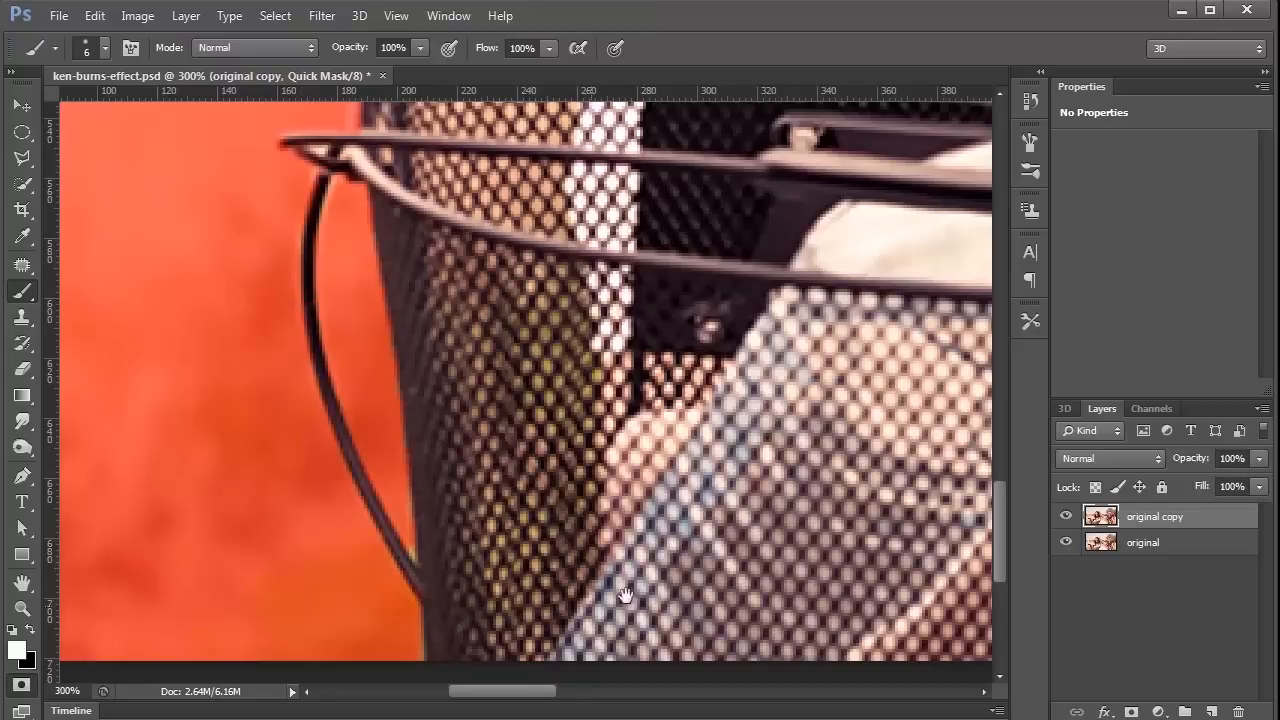
- Paint black with the 6 px brush to mask the background fringe around the other handlebar grip and brake lever
scroll(592, 610, "right", 10)
scroll(592, 610, "down", 2)
left_click_drag(601, 475, 583, 477)
left_click_drag(697, 486, 269, 571)
mouse_move(467, 347)
left_mouse_down()
mouse_move(465, 425)
mouse_move(443, 480)
mouse_move(420, 485)
left_mouse_up()
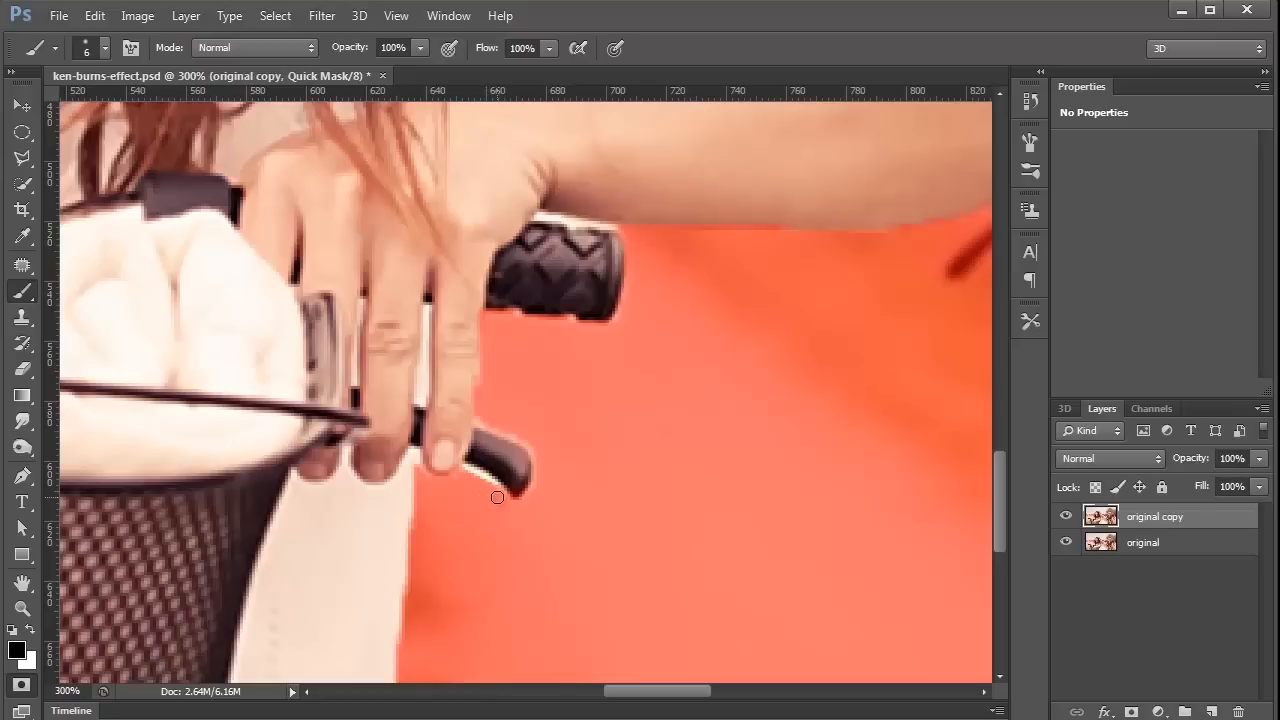
left_click_drag(523, 437, 531, 486)
left_click_drag(540, 217, 632, 231)
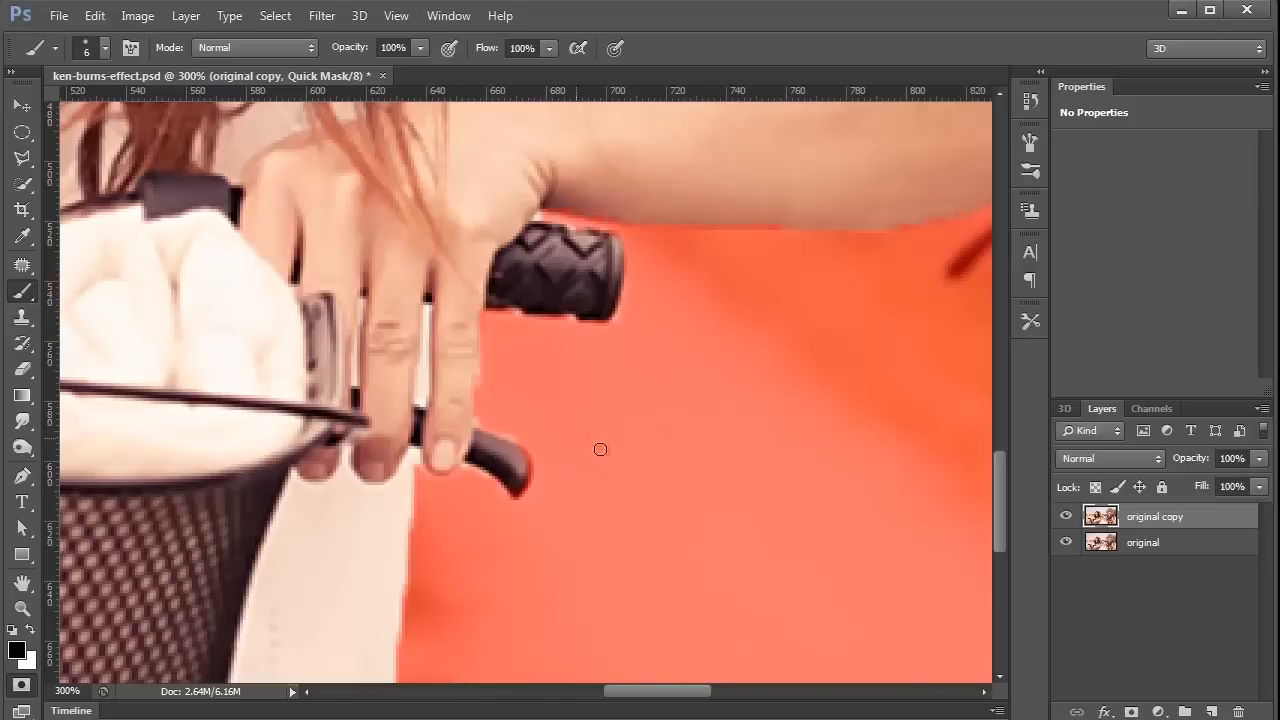
- Clean up the Quick Mask along the arm nearest the man, painting white to restore the edge down to the elbow
left_click_drag(677, 323, 314, 517)
mouse_move(561, 456)
left_mouse_down()
mouse_move(672, 407)
mouse_move(687, 386)
mouse_move(640, 423)
mouse_move(562, 452)
mouse_move(664, 398)
mouse_move(687, 375)
mouse_move(685, 335)
mouse_move(538, 175)
mouse_move(627, 529)
mouse_move(551, 380)
left_mouse_up()
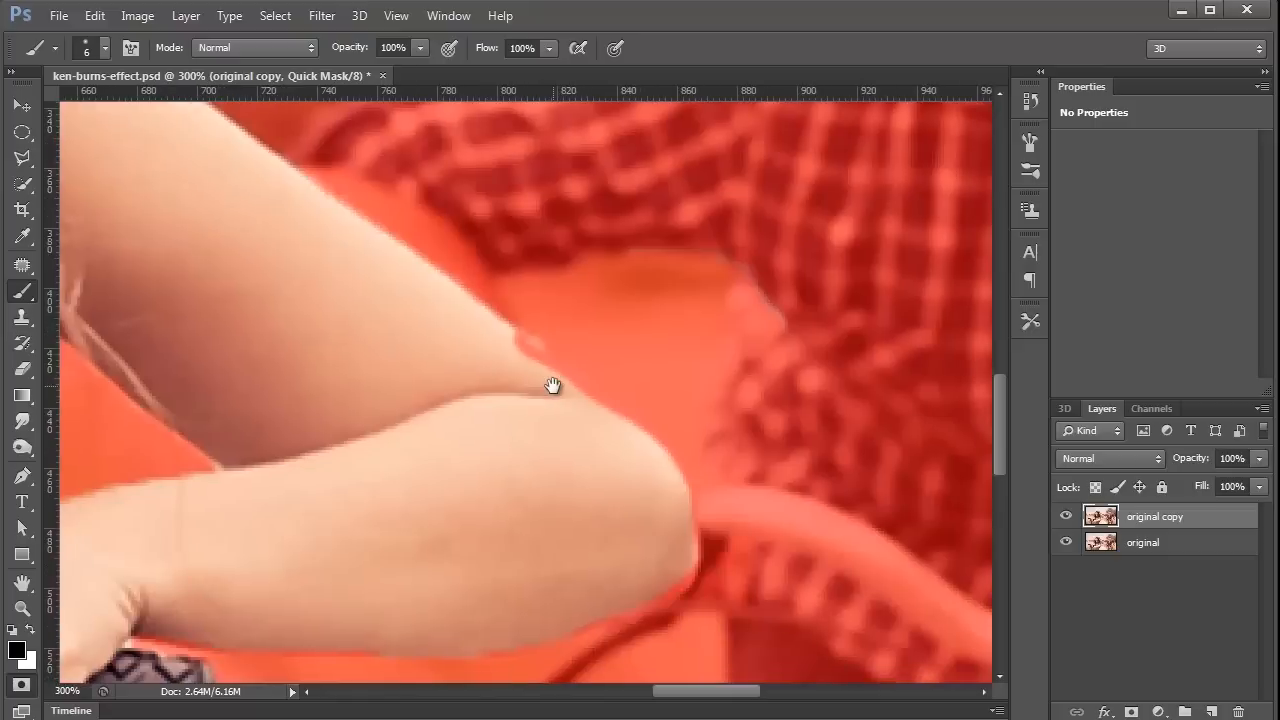
key("x")
left_click_drag(605, 407, 654, 471)
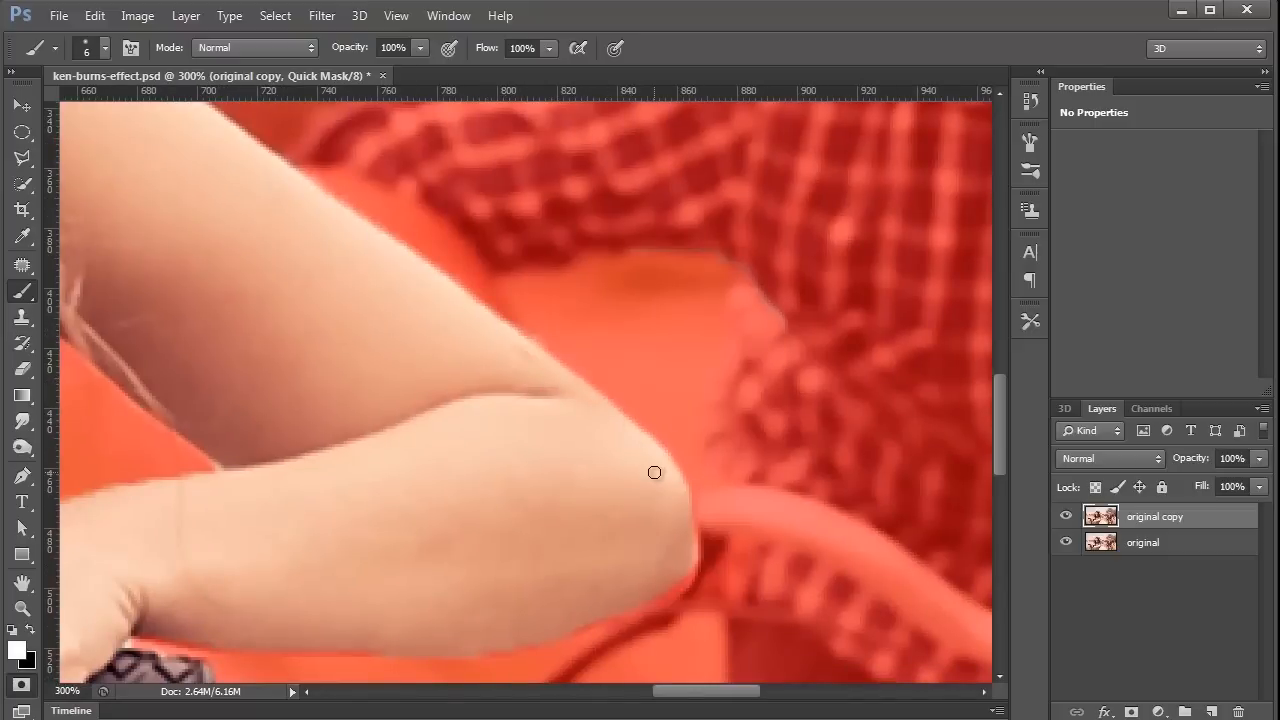
- Paint white with the 6 px brush to restore the woman's shoulder and smooth the outline of her hat's crown and brim
left_click_drag(472, 429, 634, 471)
left_click_drag(407, 429, 703, 554)
mouse_move(512, 491)
left_mouse_down()
mouse_move(587, 541)
mouse_move(662, 715)
left_mouse_up()
mouse_move(709, 349)
left_mouse_down()
mouse_move(524, 261)
mouse_move(563, 286)
mouse_move(513, 213)
mouse_move(555, 311)
mouse_move(653, 340)
mouse_move(610, 330)
mouse_move(588, 362)
mouse_move(575, 332)
mouse_move(608, 356)
mouse_move(597, 334)
mouse_move(677, 370)
mouse_move(654, 341)
mouse_move(693, 354)
mouse_move(647, 373)
left_mouse_up()
mouse_move(423, 300)
left_mouse_down()
mouse_move(590, 606)
mouse_move(600, 680)
left_mouse_up()
left_click_drag(560, 545, 623, 631)
left_click_drag(480, 230, 486, 300)
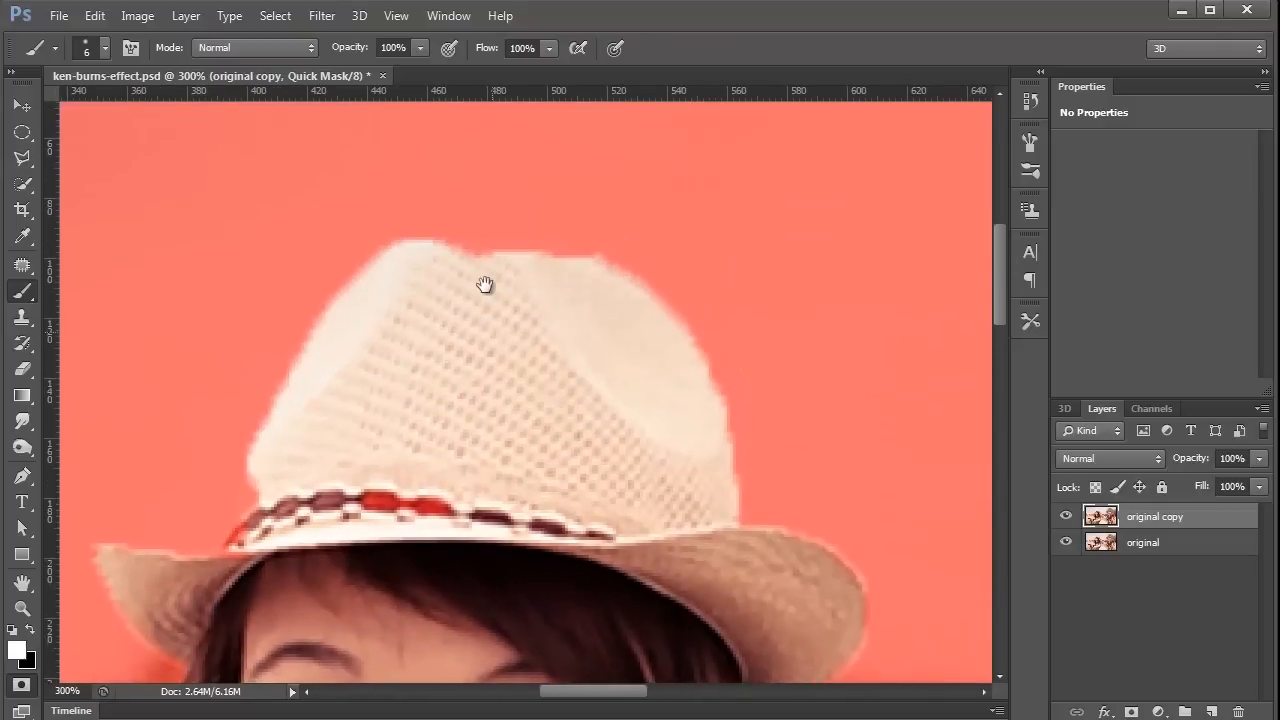
mouse_move(219, 521)
left_mouse_down()
mouse_move(93, 509)
mouse_move(99, 539)
mouse_move(166, 625)
mouse_move(316, 481)
mouse_move(215, 524)
mouse_move(231, 514)
mouse_move(244, 426)
mouse_move(300, 296)
mouse_move(362, 228)
mouse_move(421, 206)
mouse_move(599, 227)
mouse_move(669, 282)
mouse_move(709, 368)
mouse_move(745, 521)
mouse_move(769, 555)
left_mouse_up()
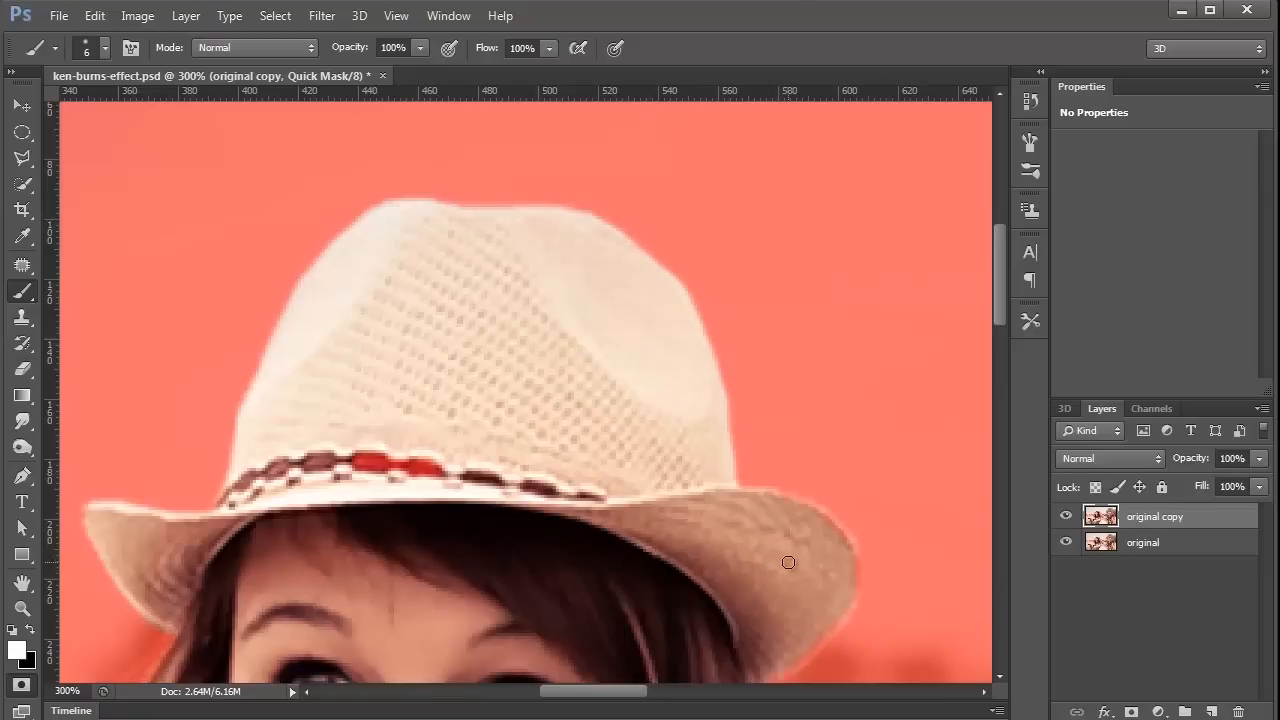
- Convert the finished Quick Mask back to a selection and apply it as a layer mask on the original copy layer
scroll(783, 568, "down", 4)
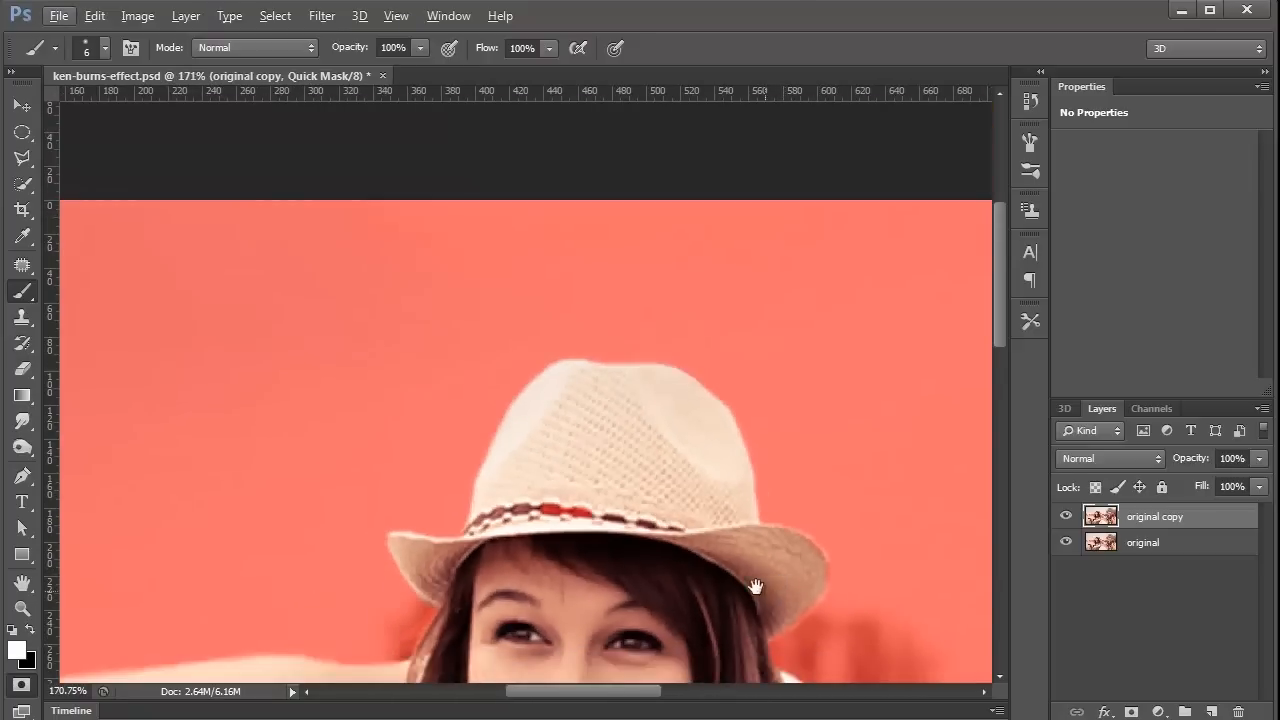
left_click_drag(760, 480, 618, 36)
scroll(522, 356, "down", 4)
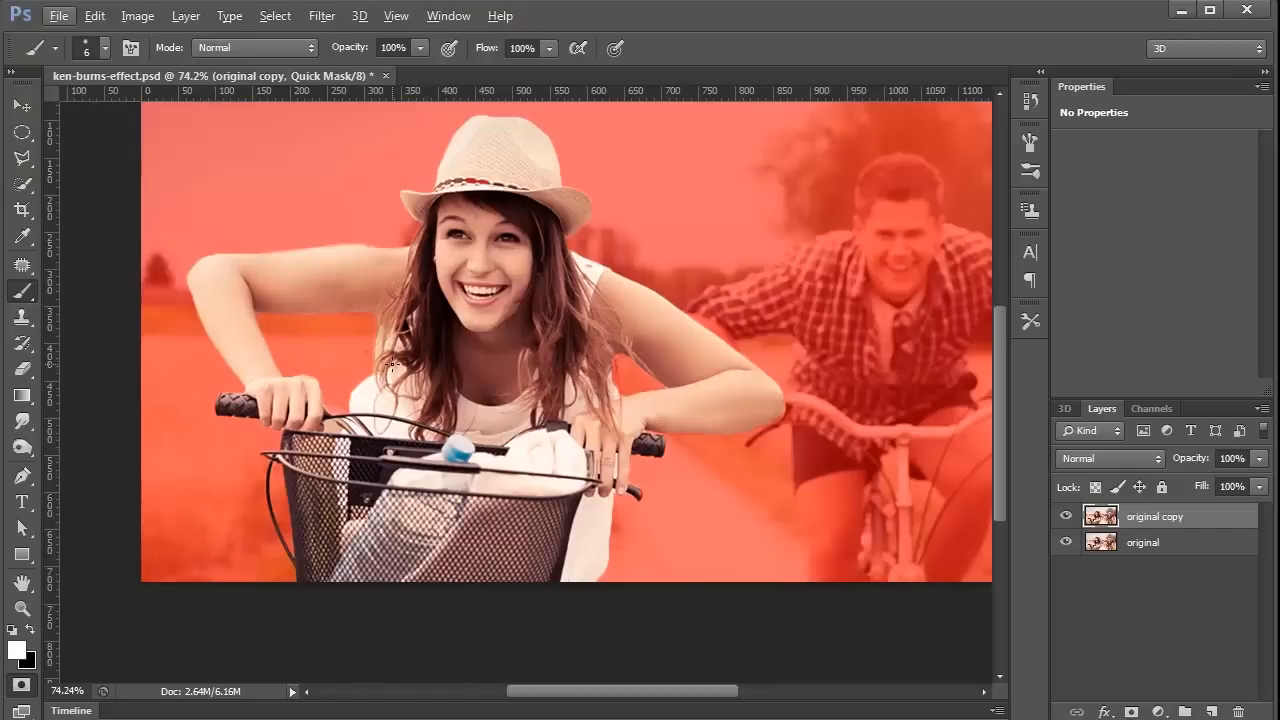
left_click(22, 686)
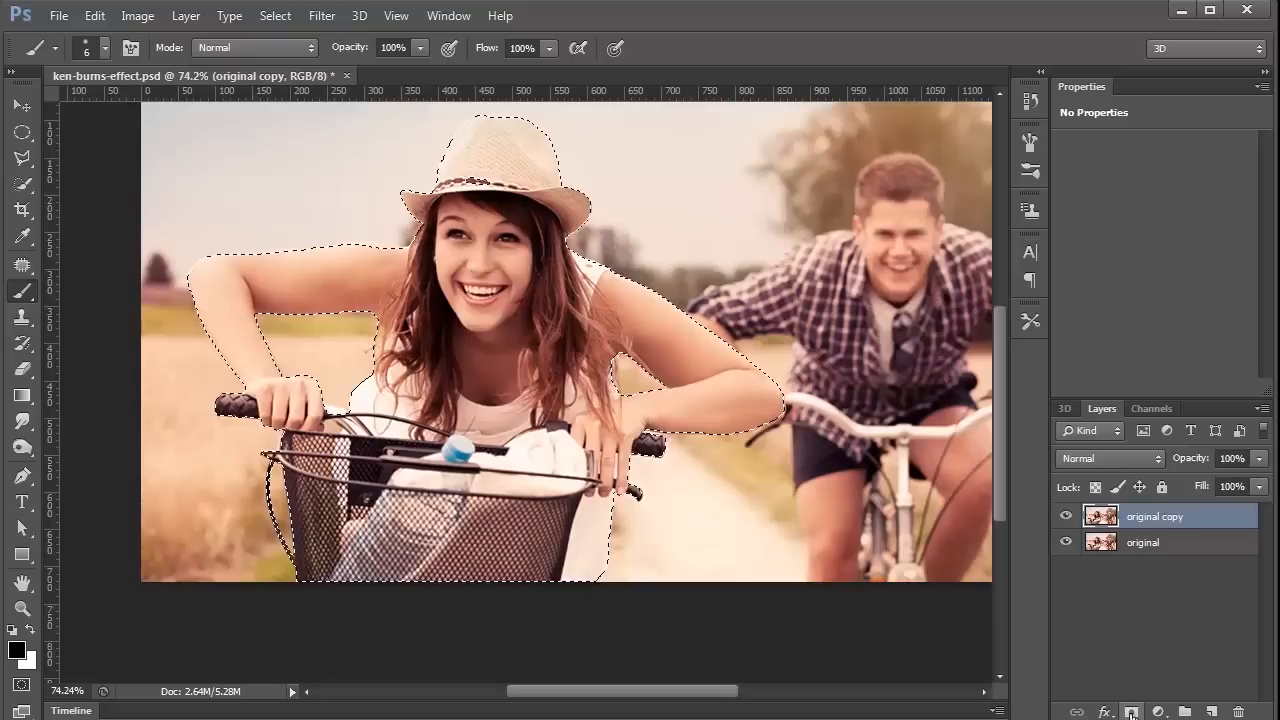
left_click(1131, 713)
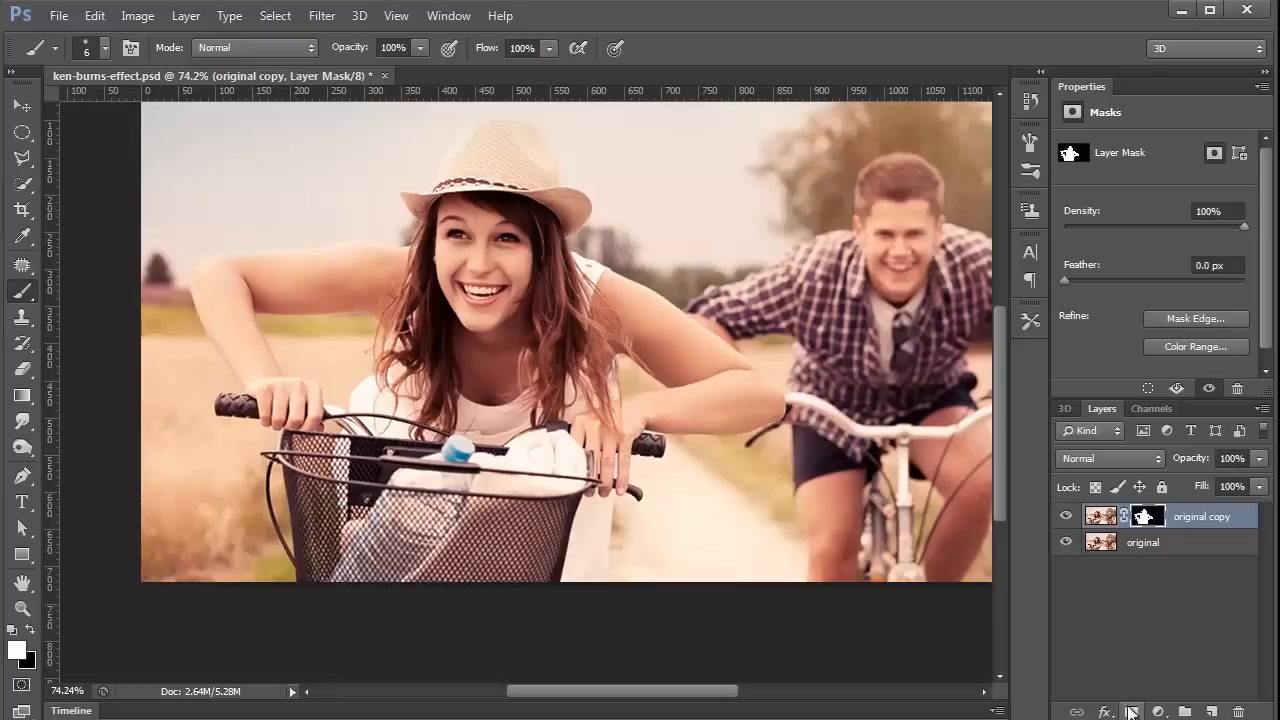
- Hide the original layer and start refining the edge of the woman's layer mask, previewed on black
left_click(1067, 542)
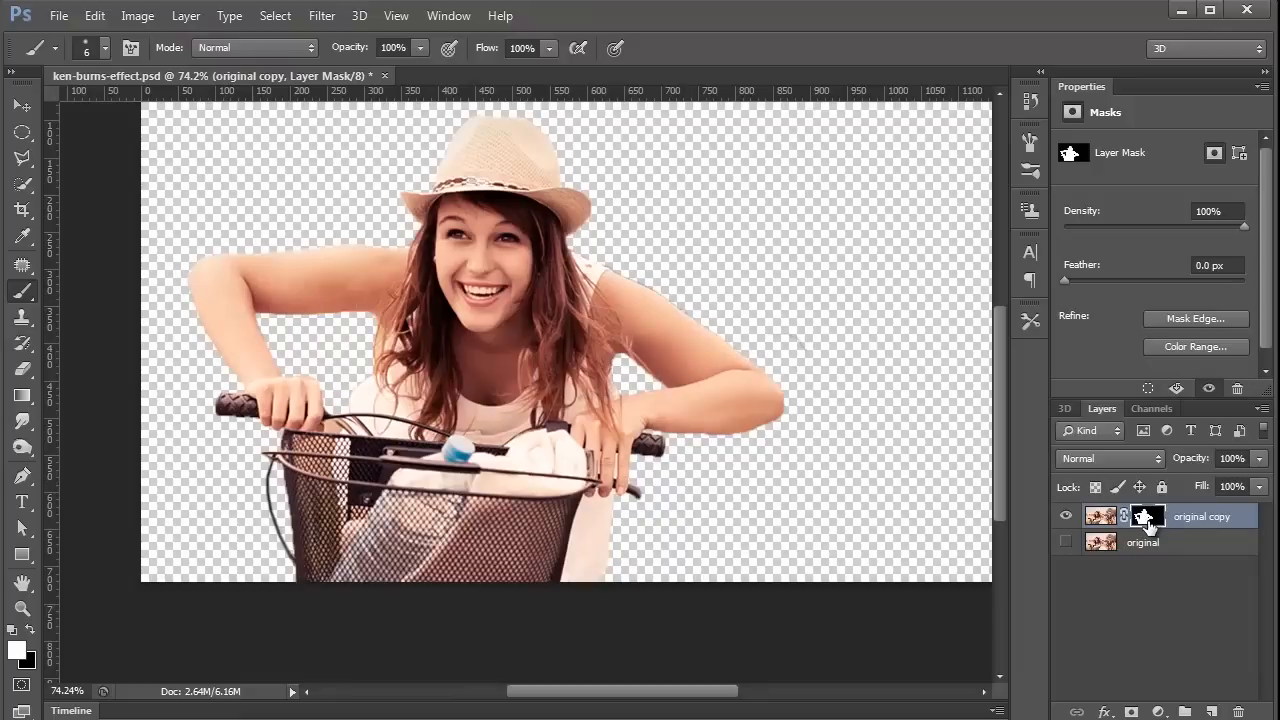
left_click(1189, 318)
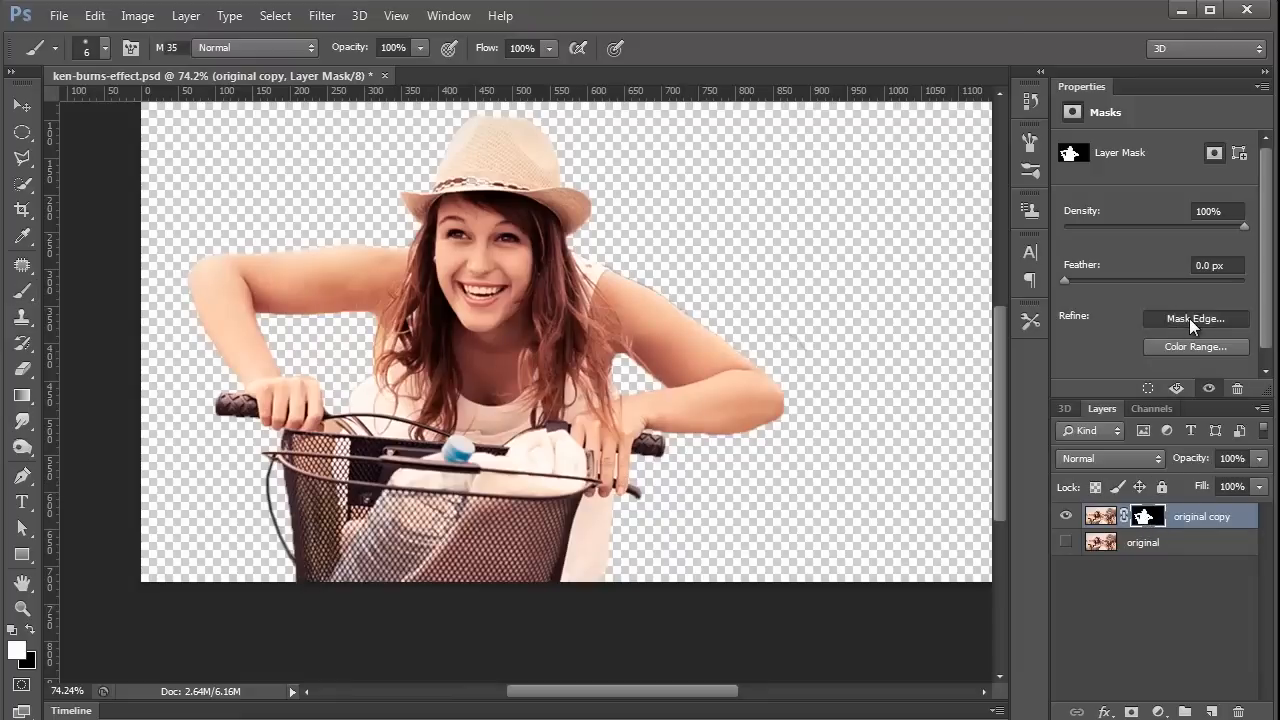
left_click(829, 20)
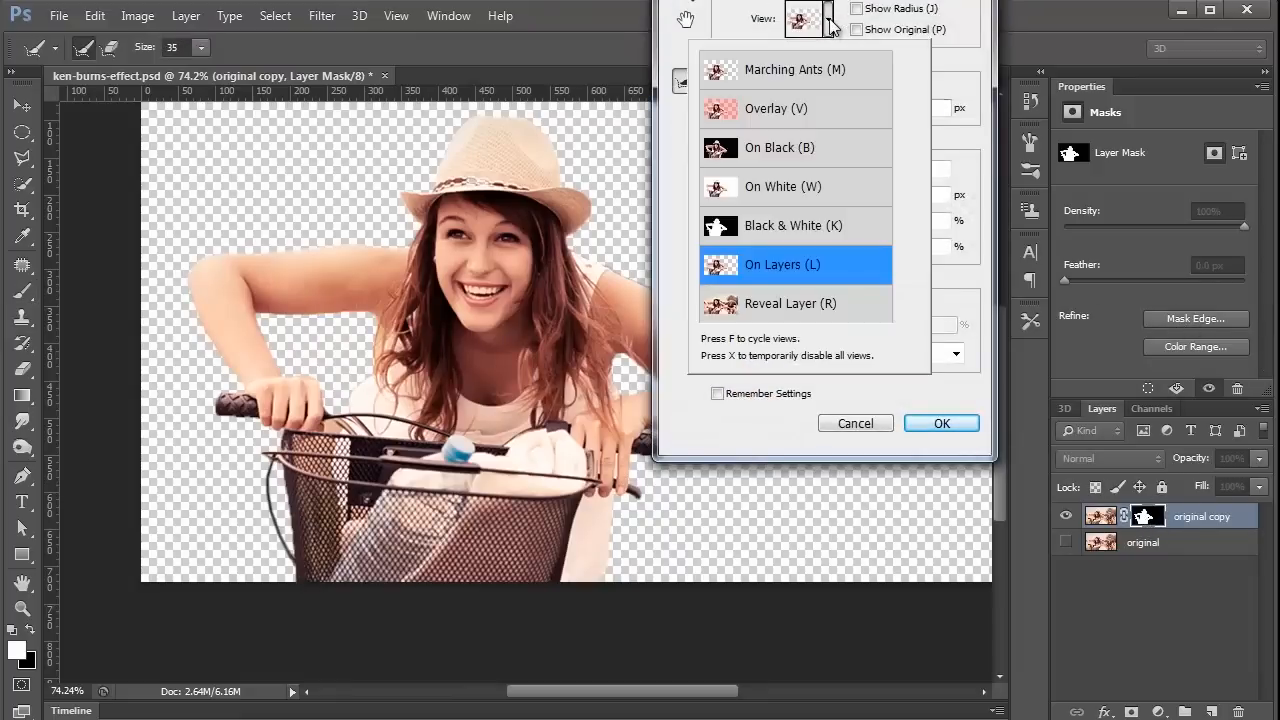
left_click(782, 166)
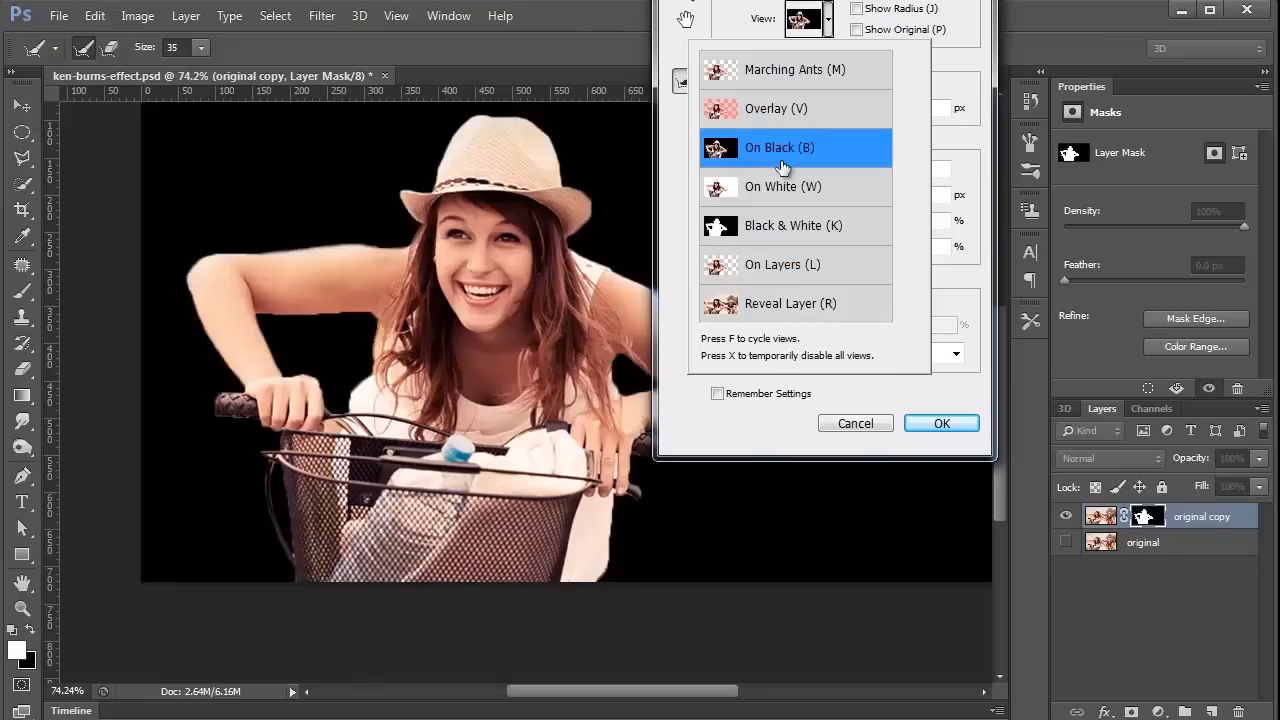
left_click_drag(715, 2, 991, 72)
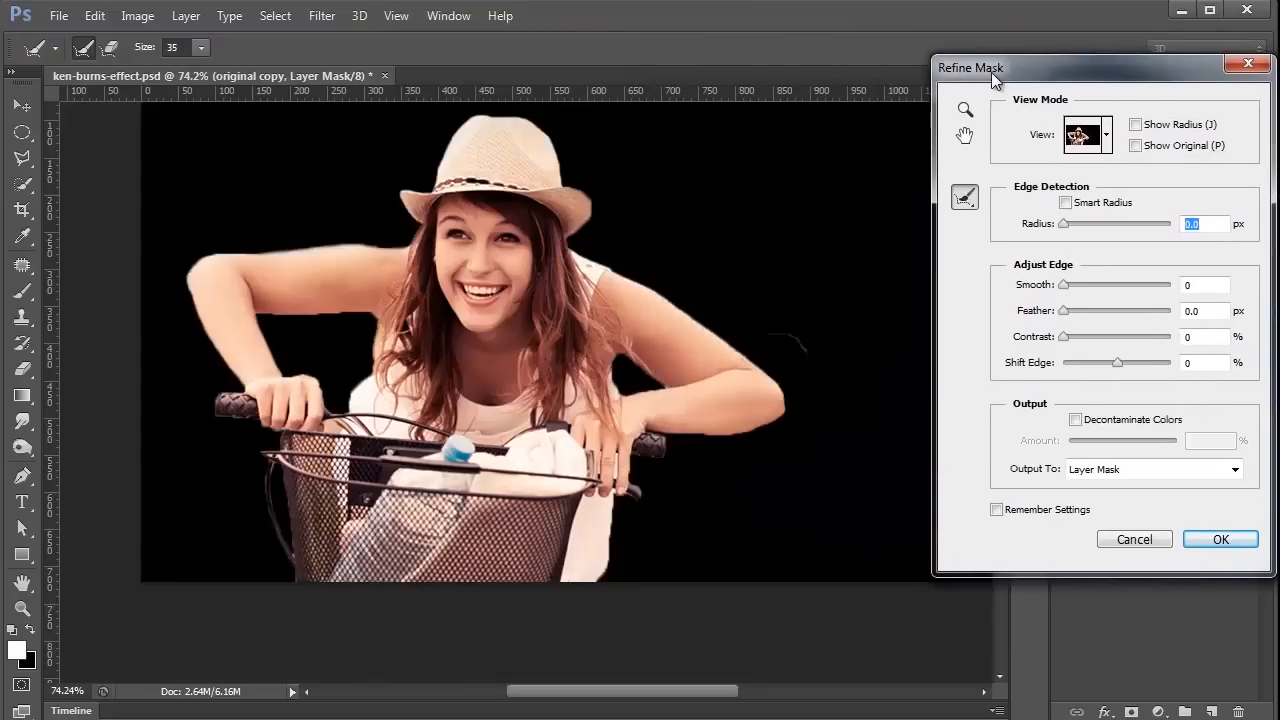
- Refine the woman's mask edge with Smooth 6, Shift Edge -1% and Feather 0.5 px, output to the layer mask
left_click_drag(1064, 284, 1069, 284)
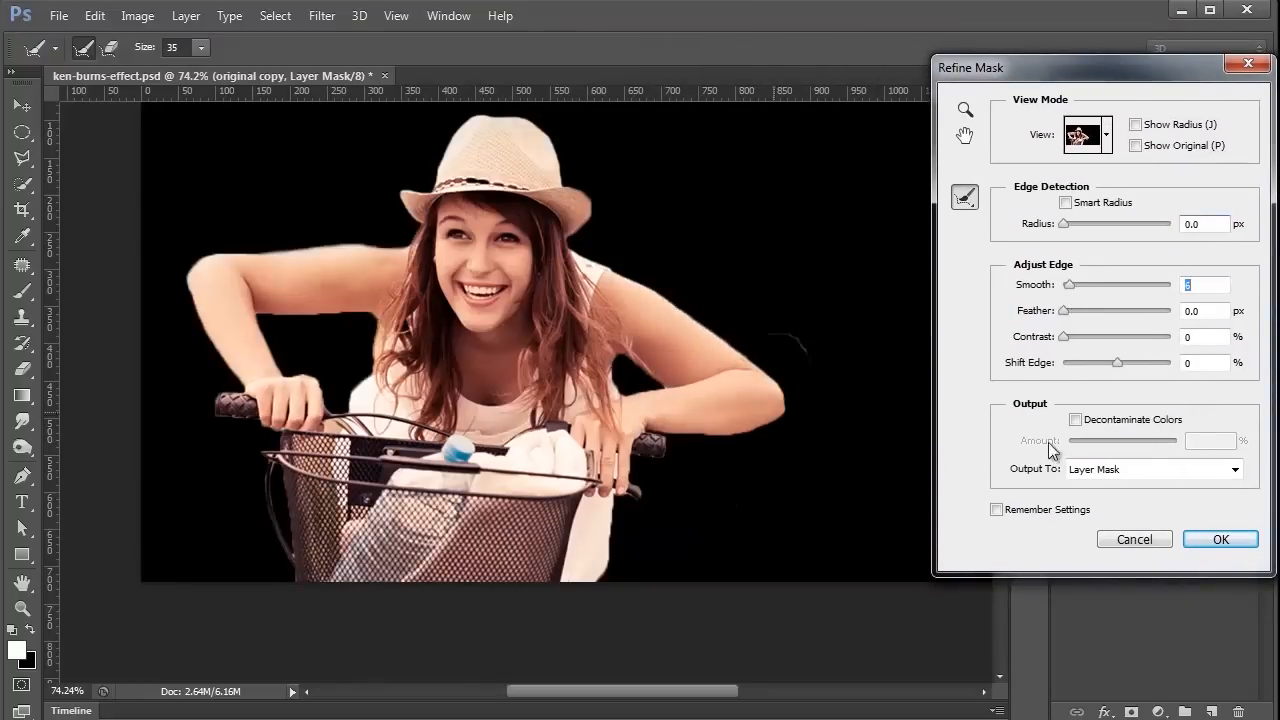
left_click(1119, 364)
left_click_drag(1119, 364, 1116, 364)
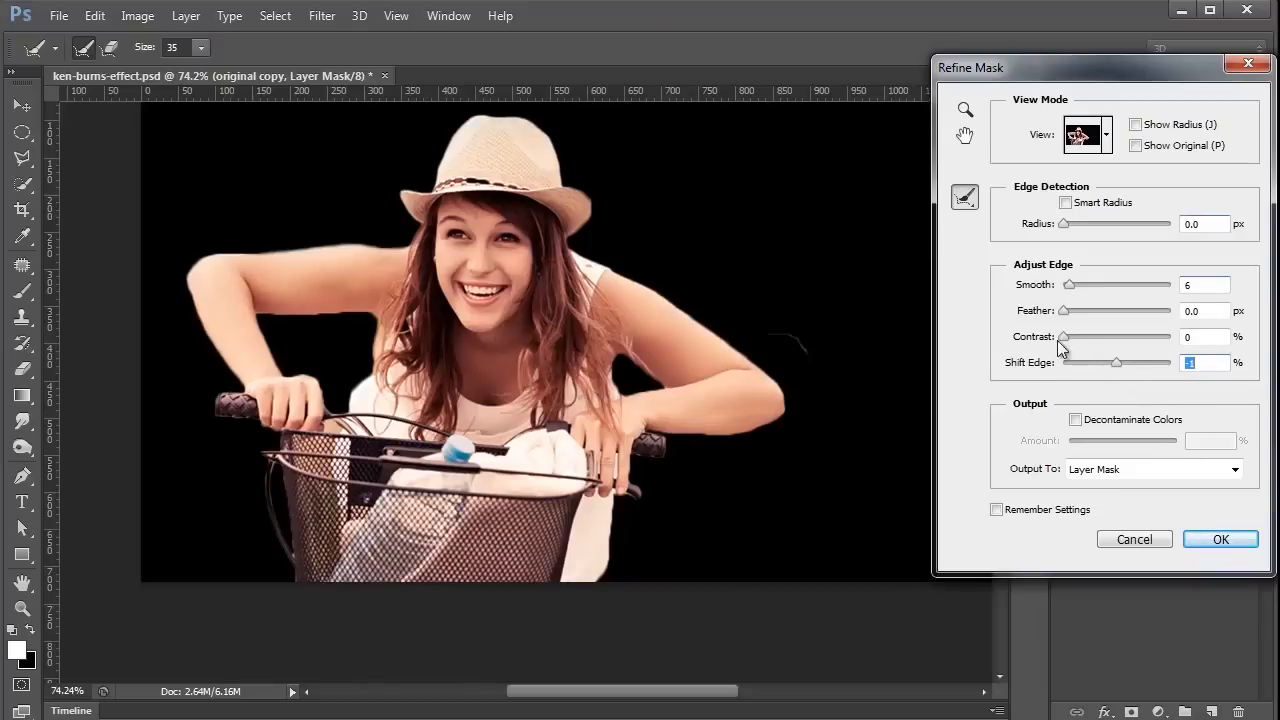
left_click_drag(1063, 311, 1066, 310)
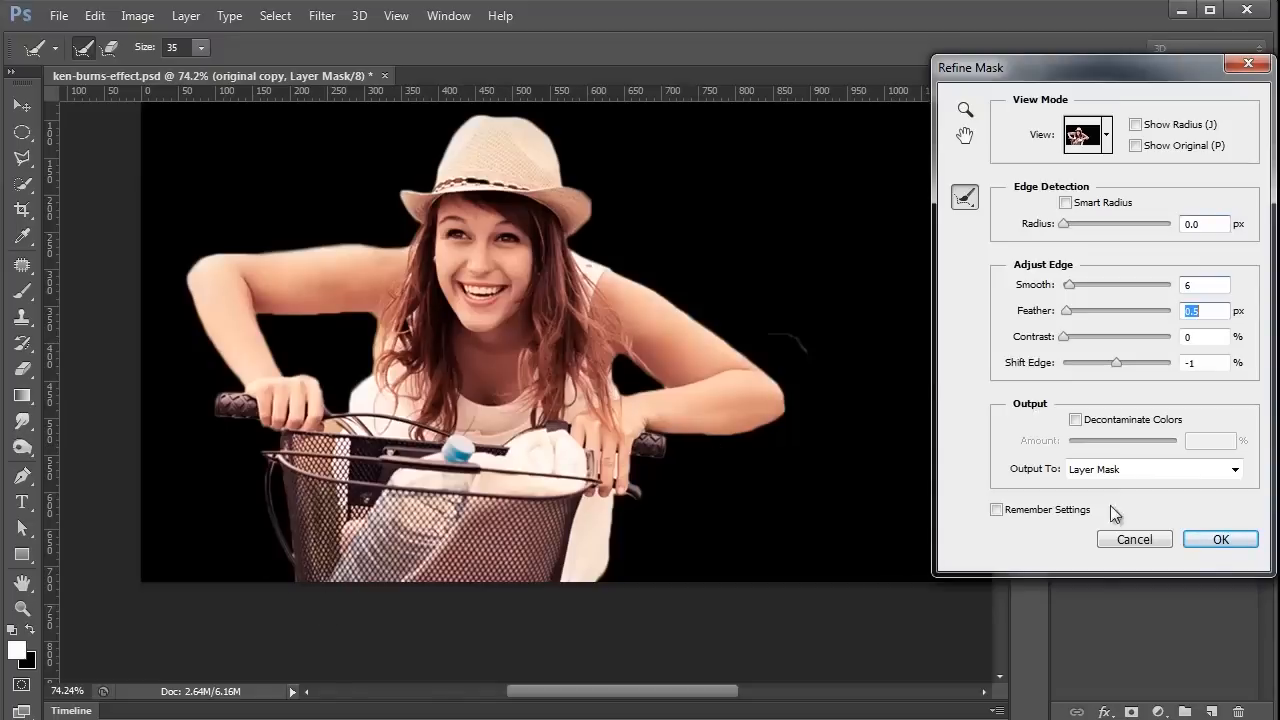
left_click(1221, 539)
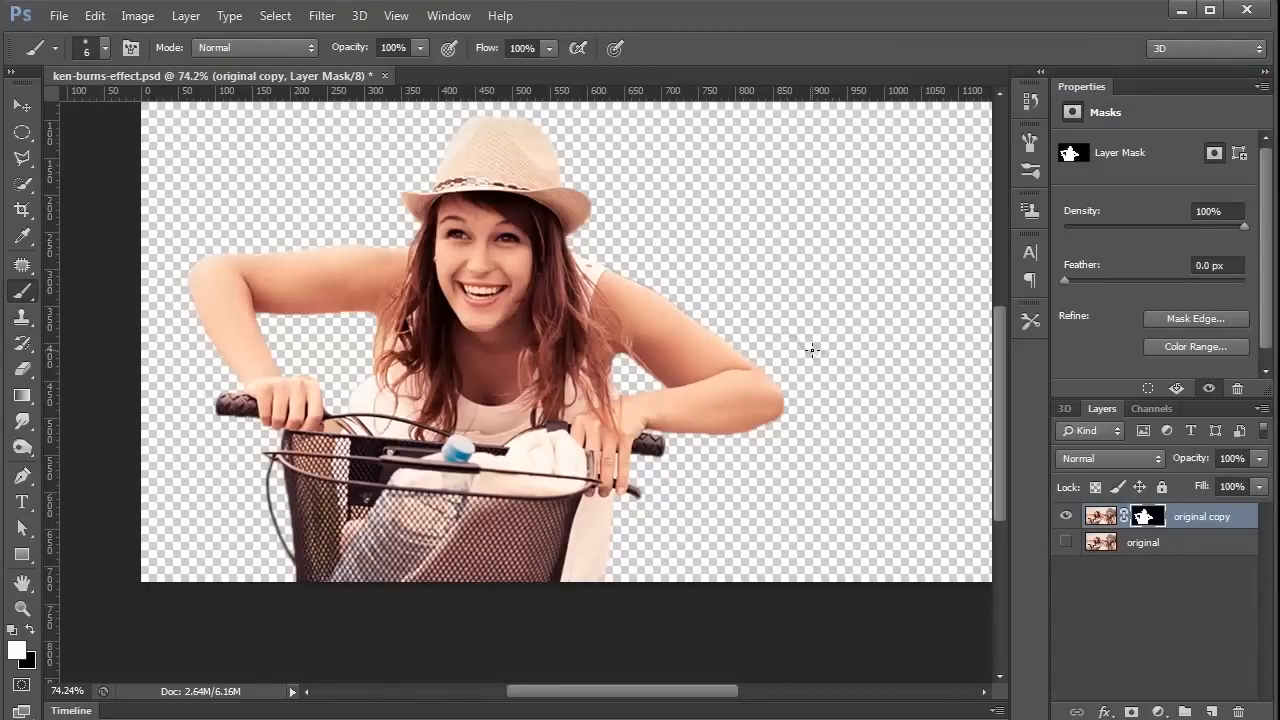
- Make black the foreground color and enlarge the mask brush to 50 px
key("x")
key("bracketright")
key("bracketright")
key("bracketright")
key("bracketright")
key("bracketright")
key("bracketright")
key("bracketright")
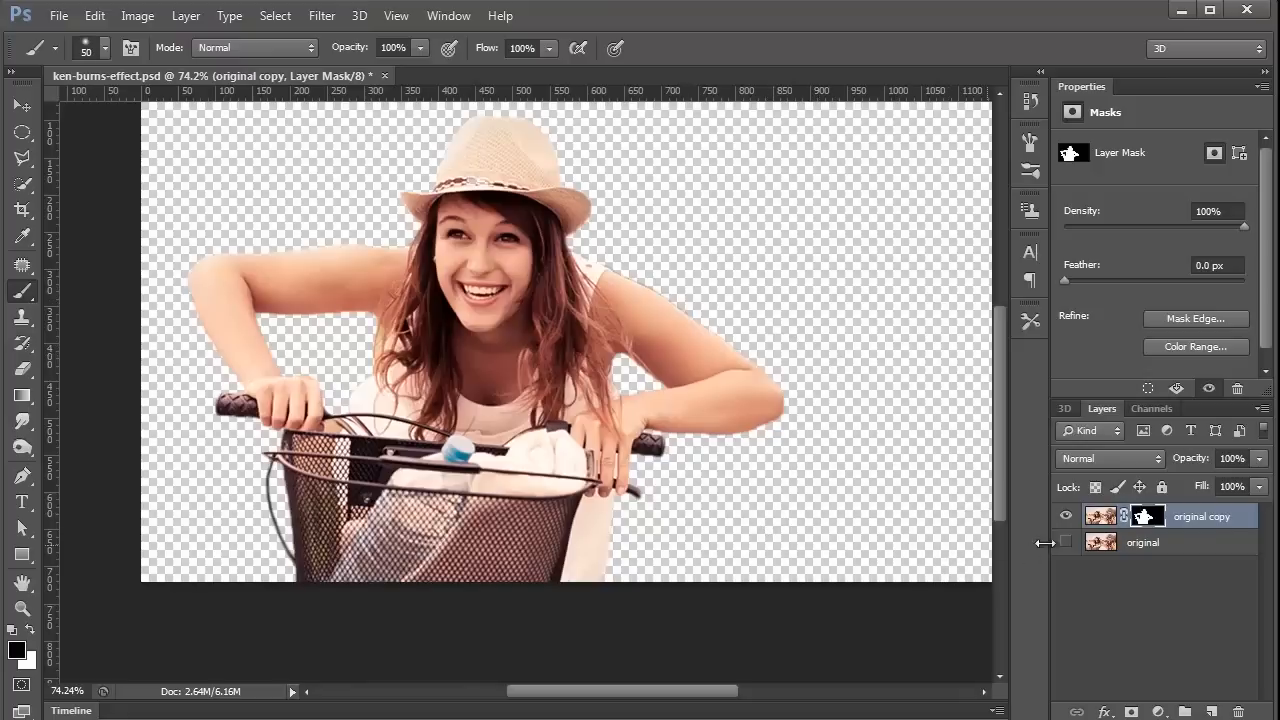
- Rename the original copy layer as girl and target its layer mask
double_click(1205, 518)
type("girl")
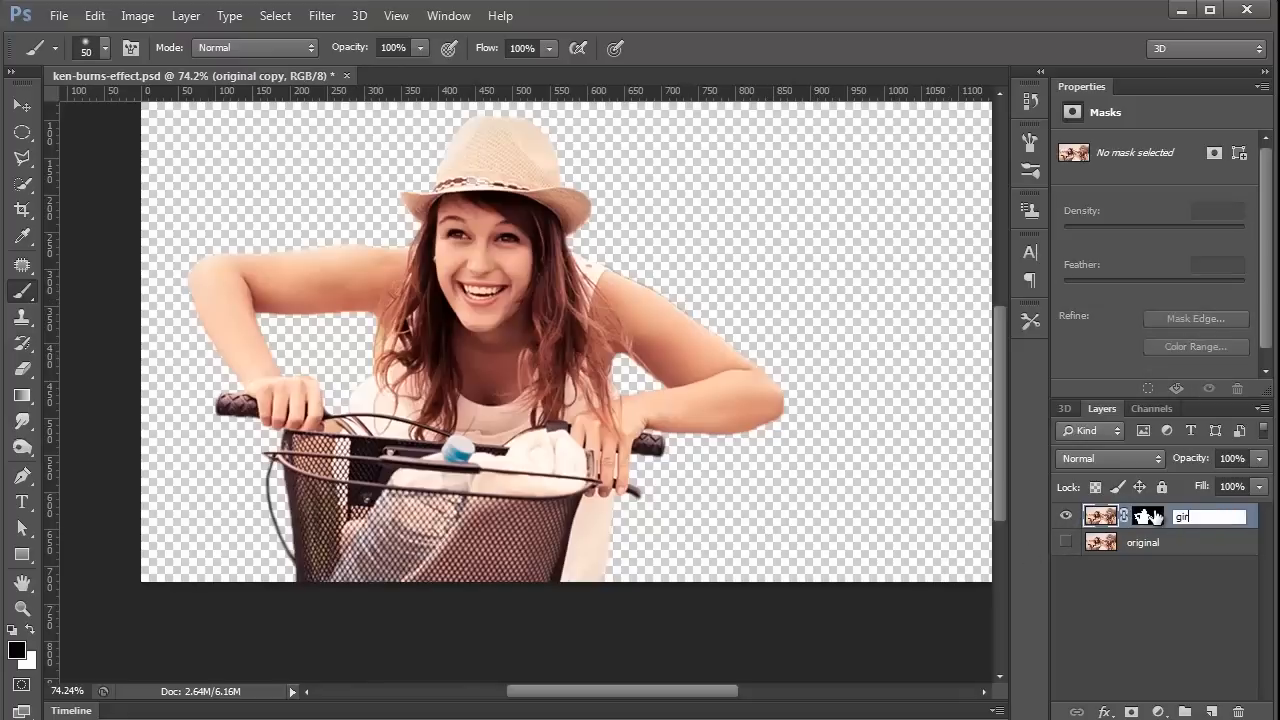
left_click(1145, 516)
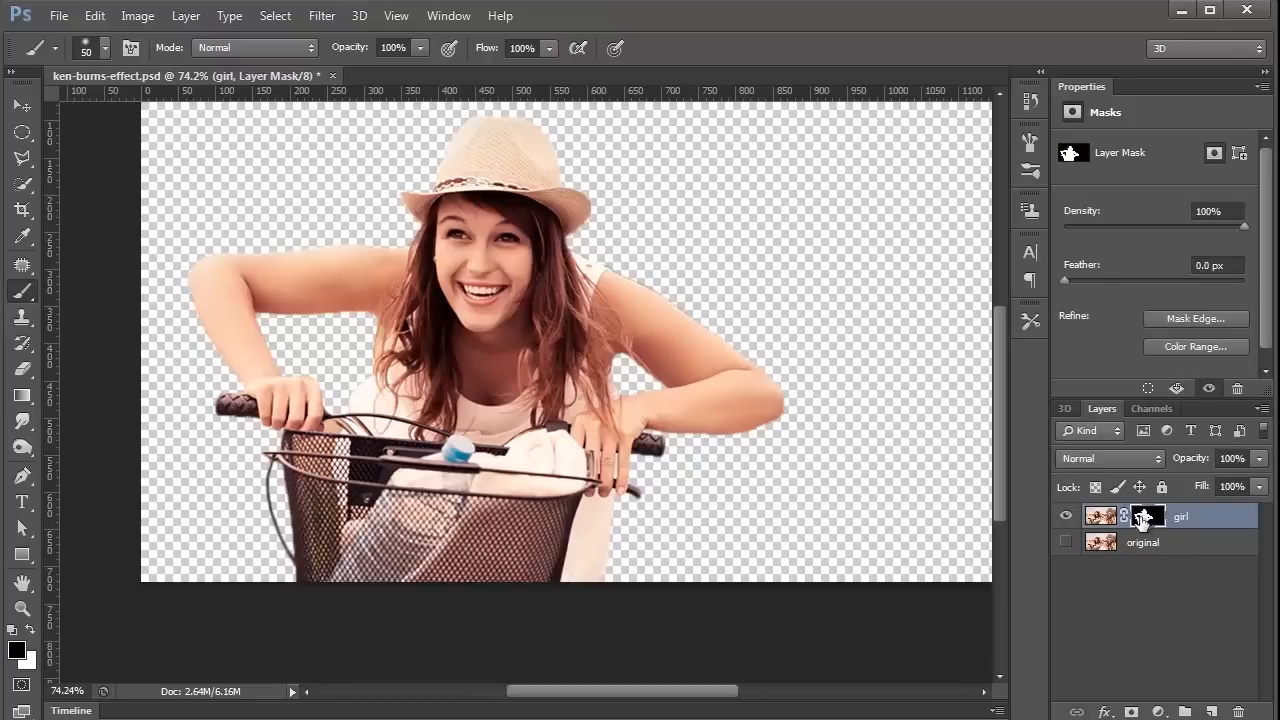
- Hide the girl layer, then show and select the original layer to work on the man
left_click(1066, 516)
left_click(1066, 542)
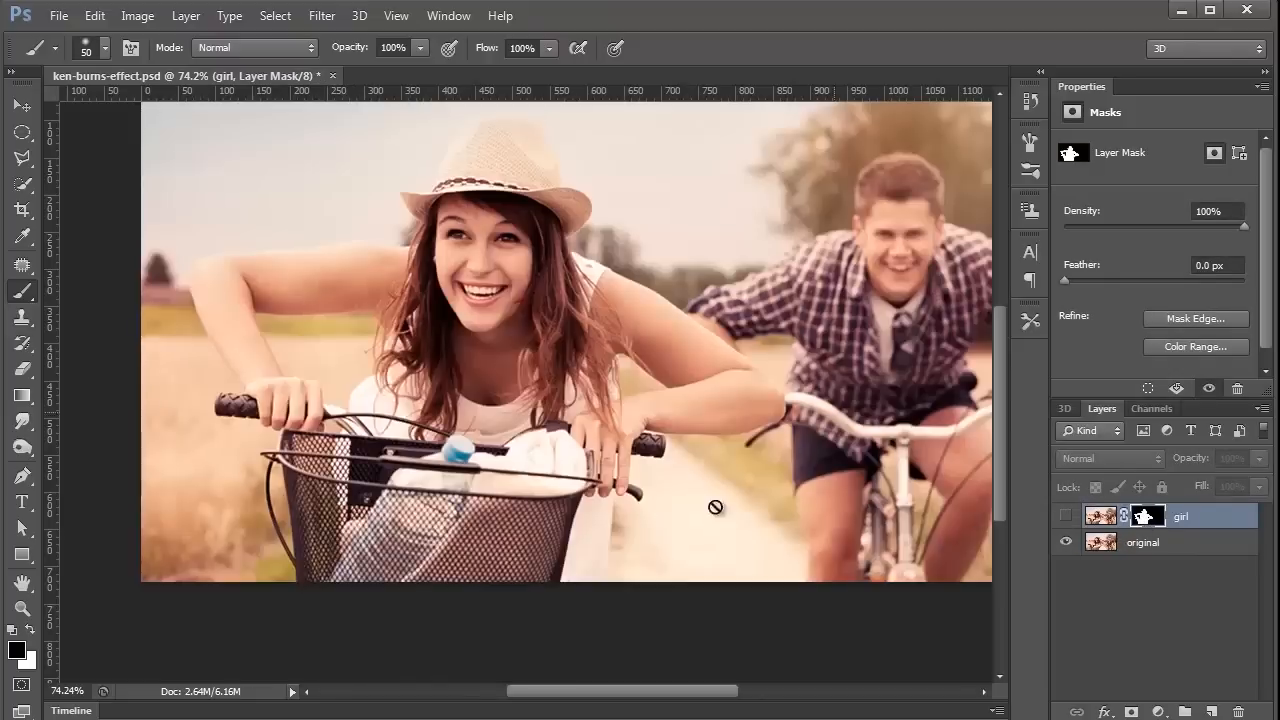
left_click(1120, 542)
mouse_move(723, 305)
left_mouse_down()
mouse_move(440, 363)
mouse_move(530, 388)
left_mouse_up()
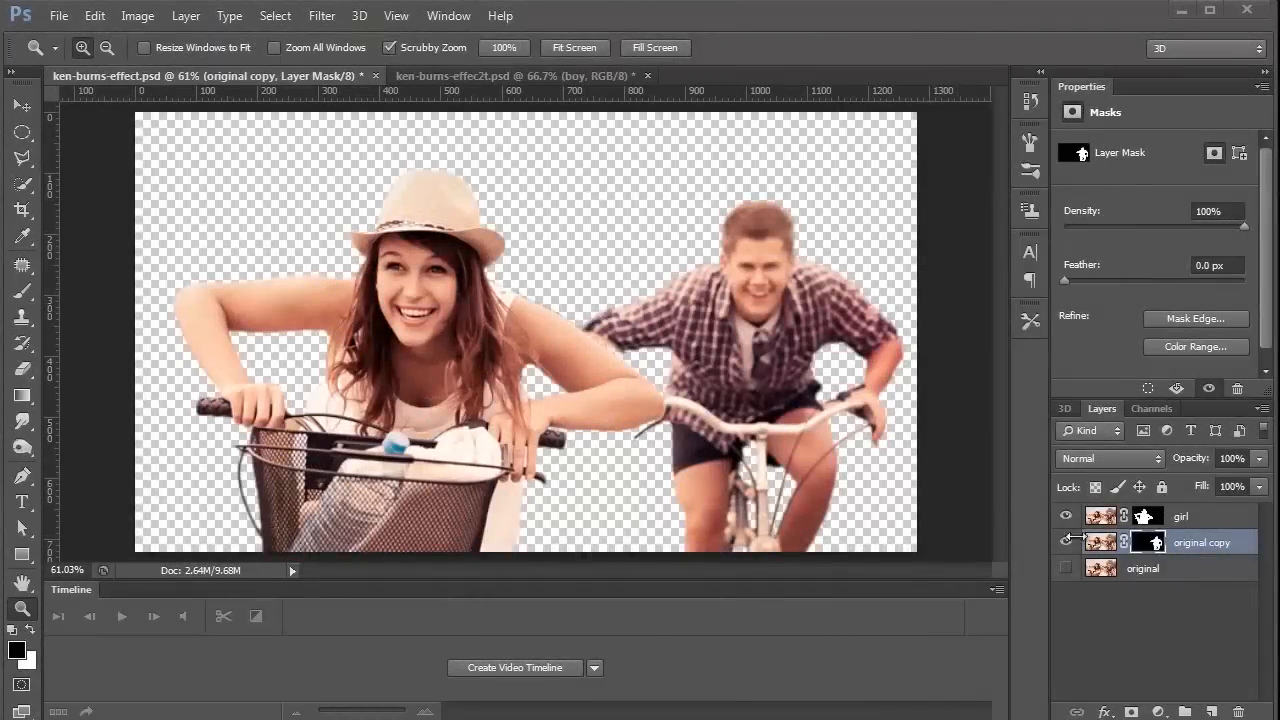
- Rename the layer holding the man's masked cutout as boy
double_click(1188, 542)
type("boy")
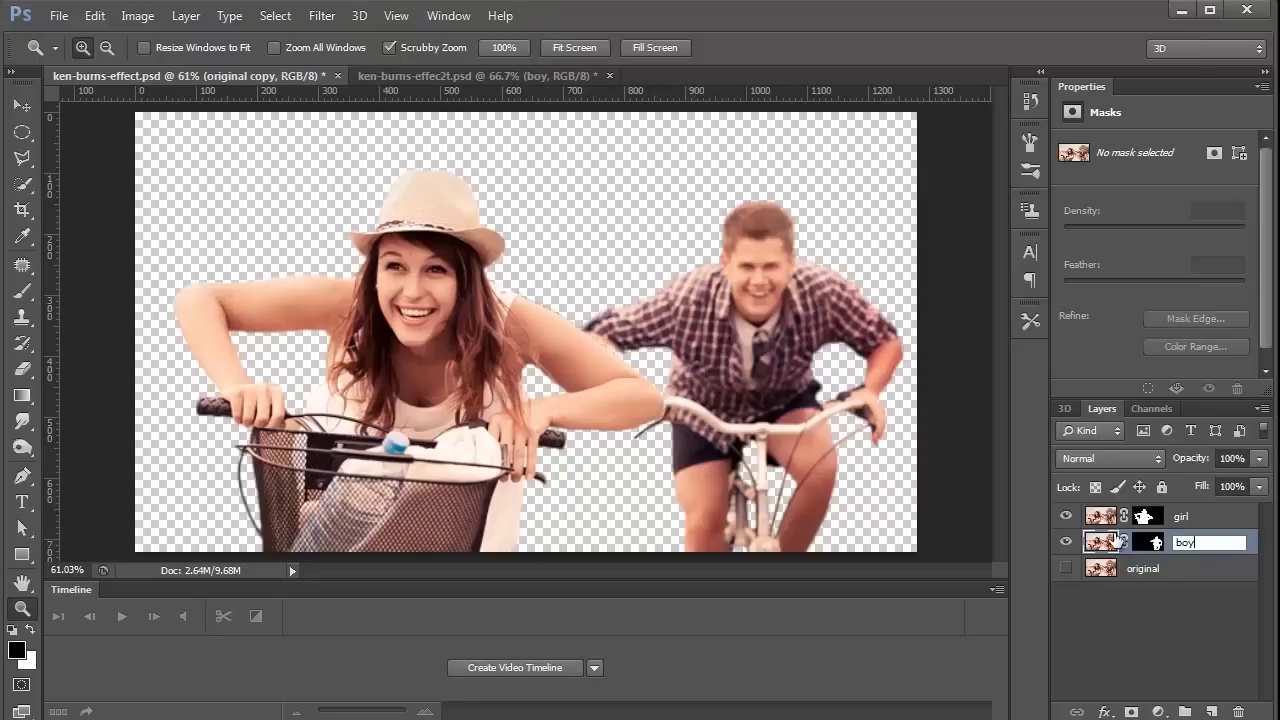
key("Return")
- Toggle the girl and original layers' visibility to inspect both masked cutouts
left_click(1066, 516)
left_click(1066, 516)
left_click(1066, 568)
left_click(1066, 568)
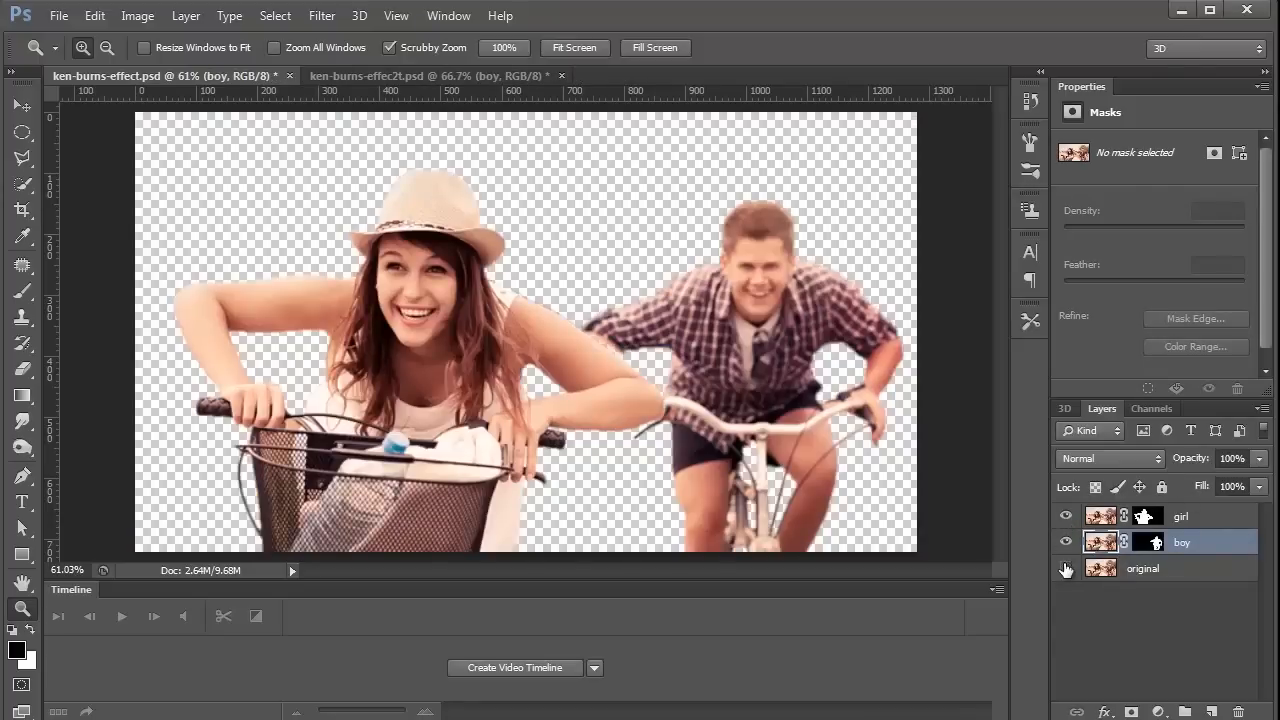
left_click(1066, 568)
left_click(1066, 568)
- Target the girl layer's mask with the Brush tool and make white the foreground color
left_click(1146, 516)
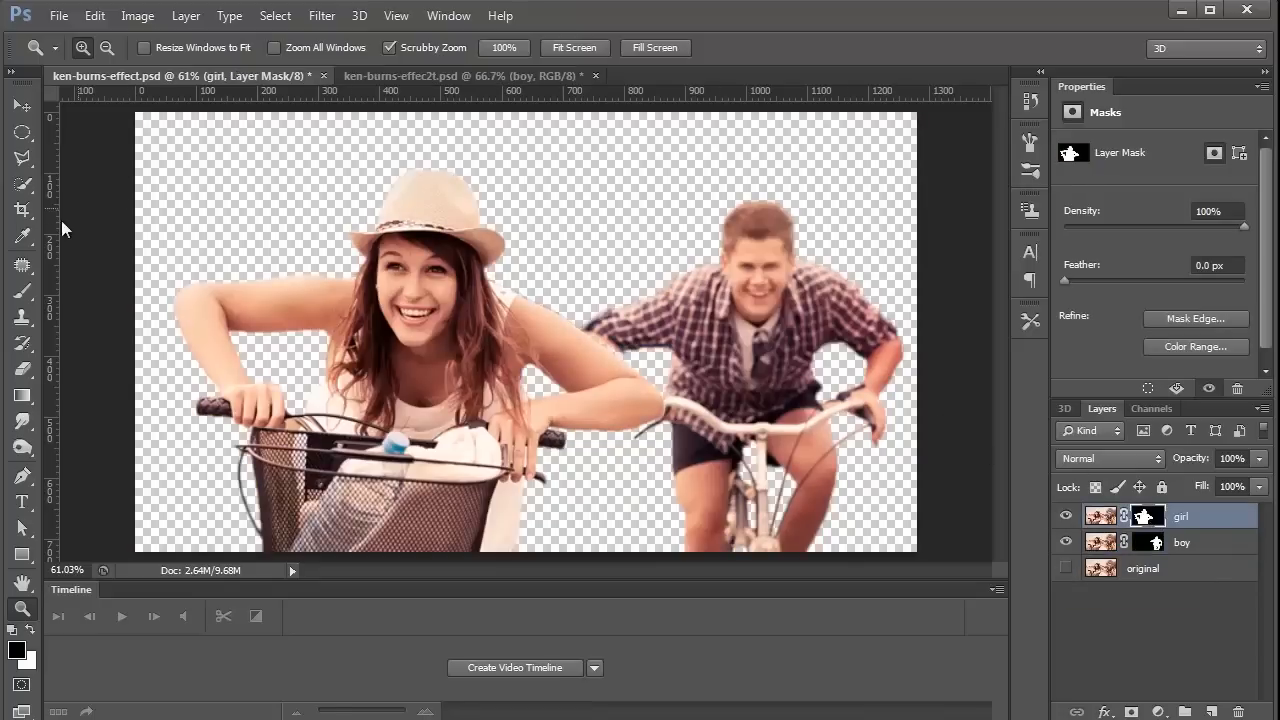
left_click(22, 290)
left_click(37, 630)
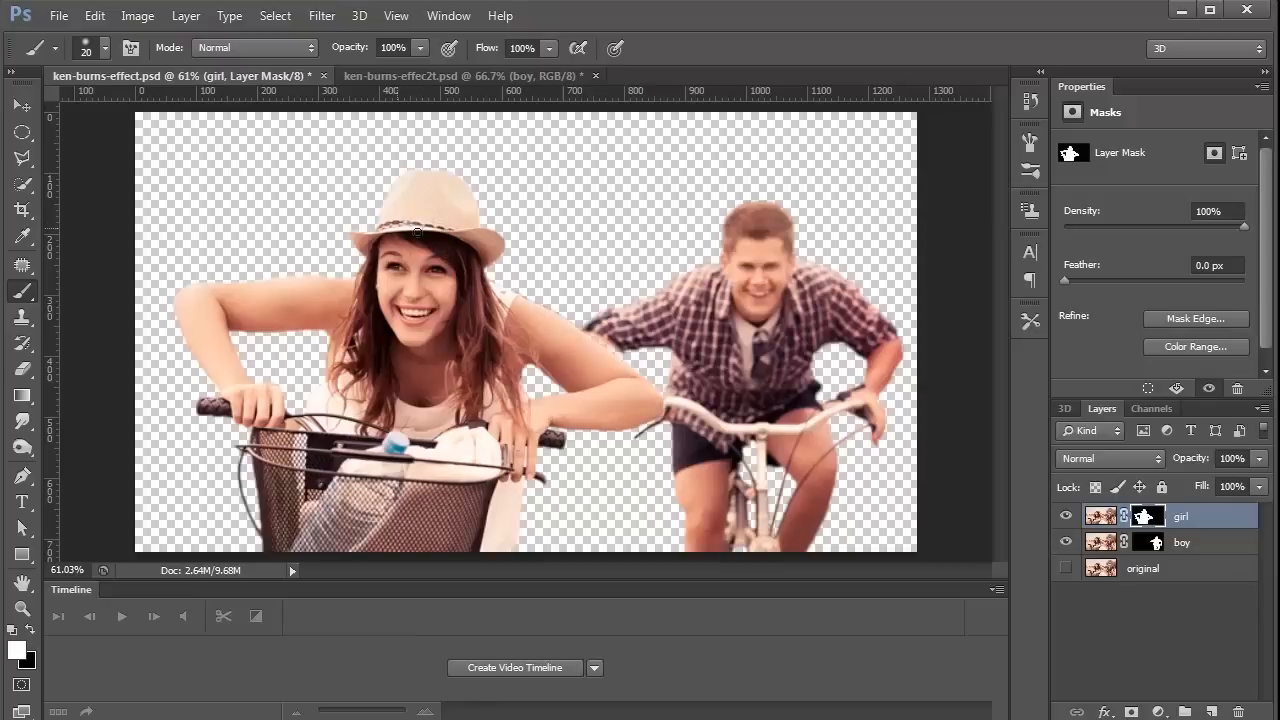
- Compare the cutouts with the full photo by repeatedly showing and hiding the original layer, and check the girl layer's visibility too
left_click(1066, 569)
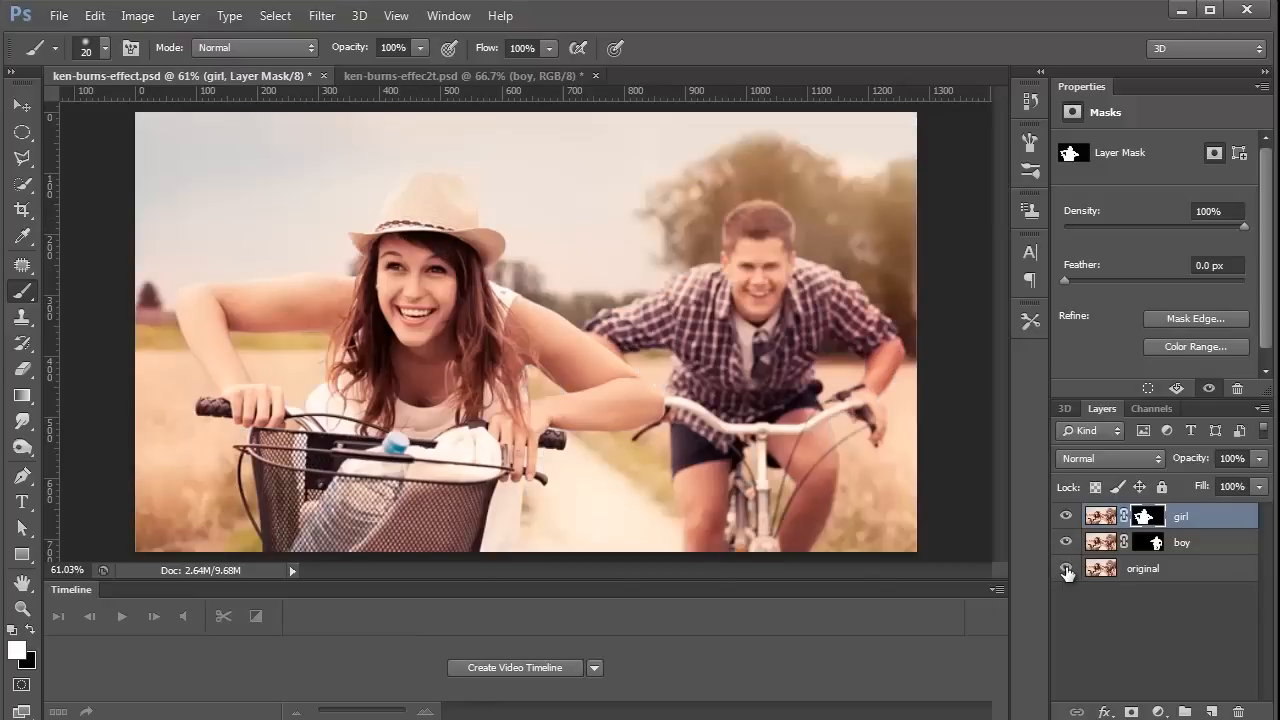
left_click(1066, 569)
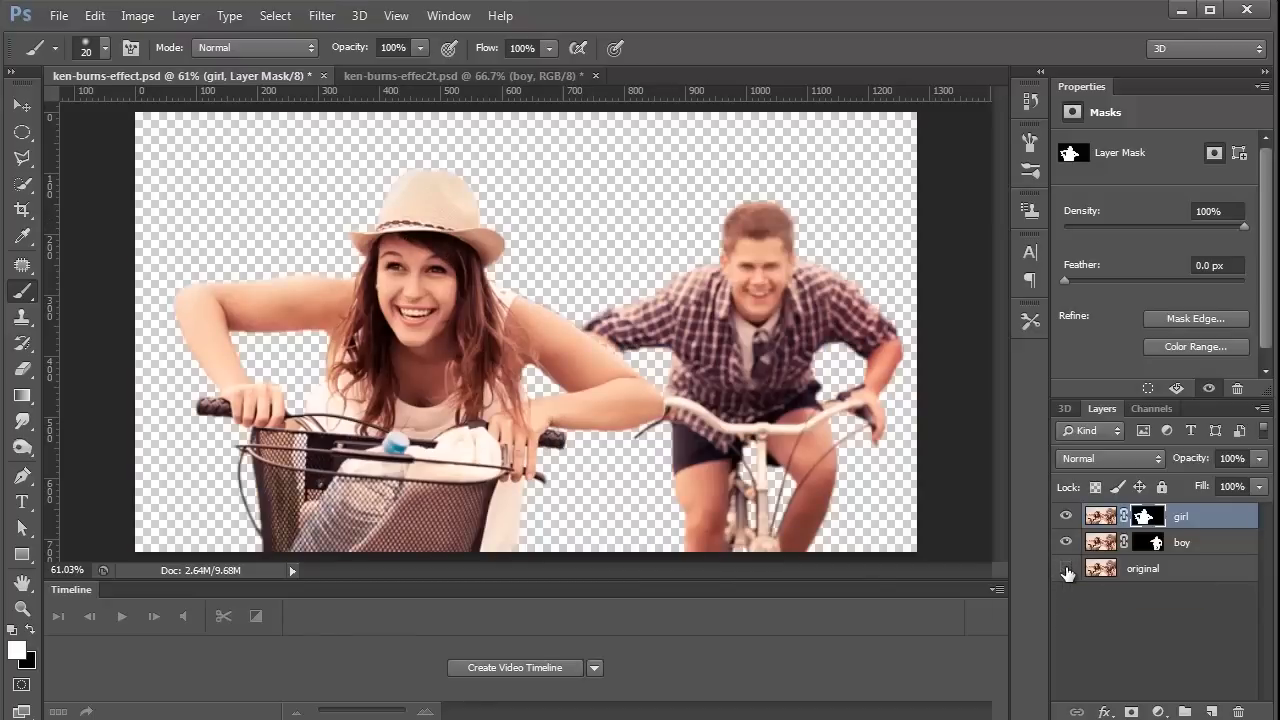
left_click(1066, 569)
left_click(1066, 569)
left_click(1066, 569)
left_click(1066, 569)
left_click(1066, 569)
left_click(1066, 569)
left_click(1066, 569)
left_click(1066, 569)
left_click(1066, 569)
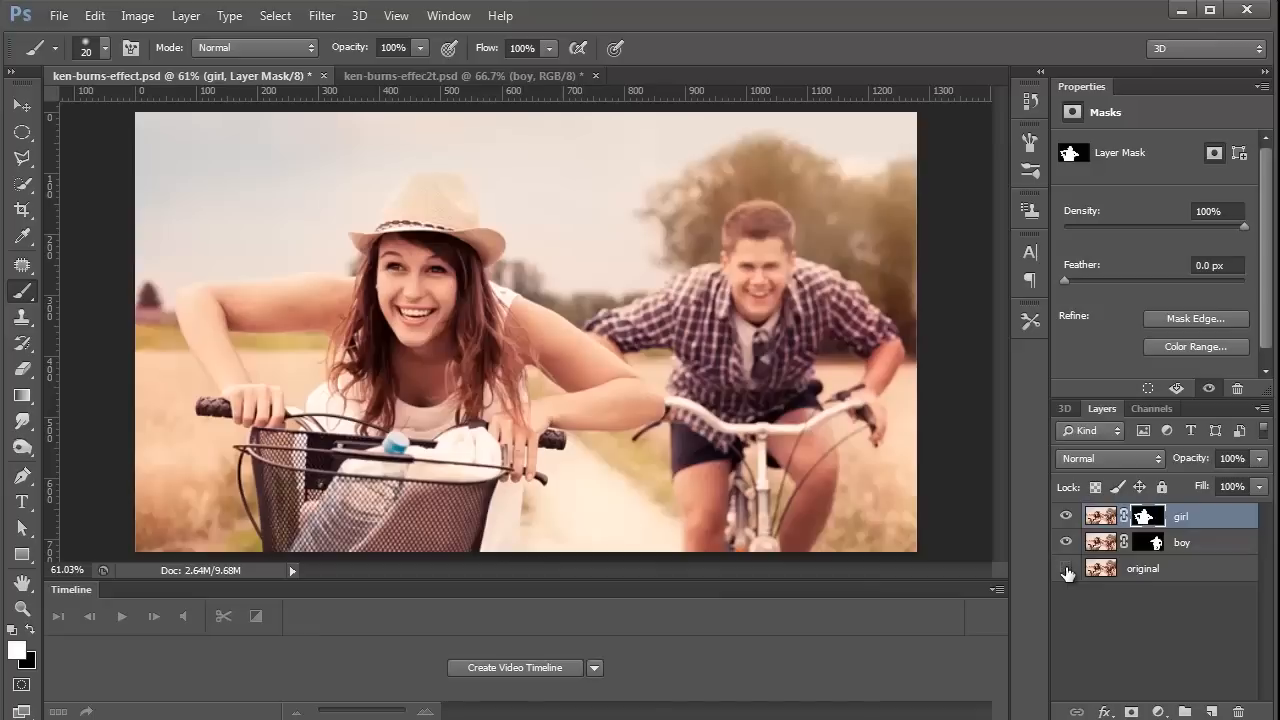
left_click(1066, 569)
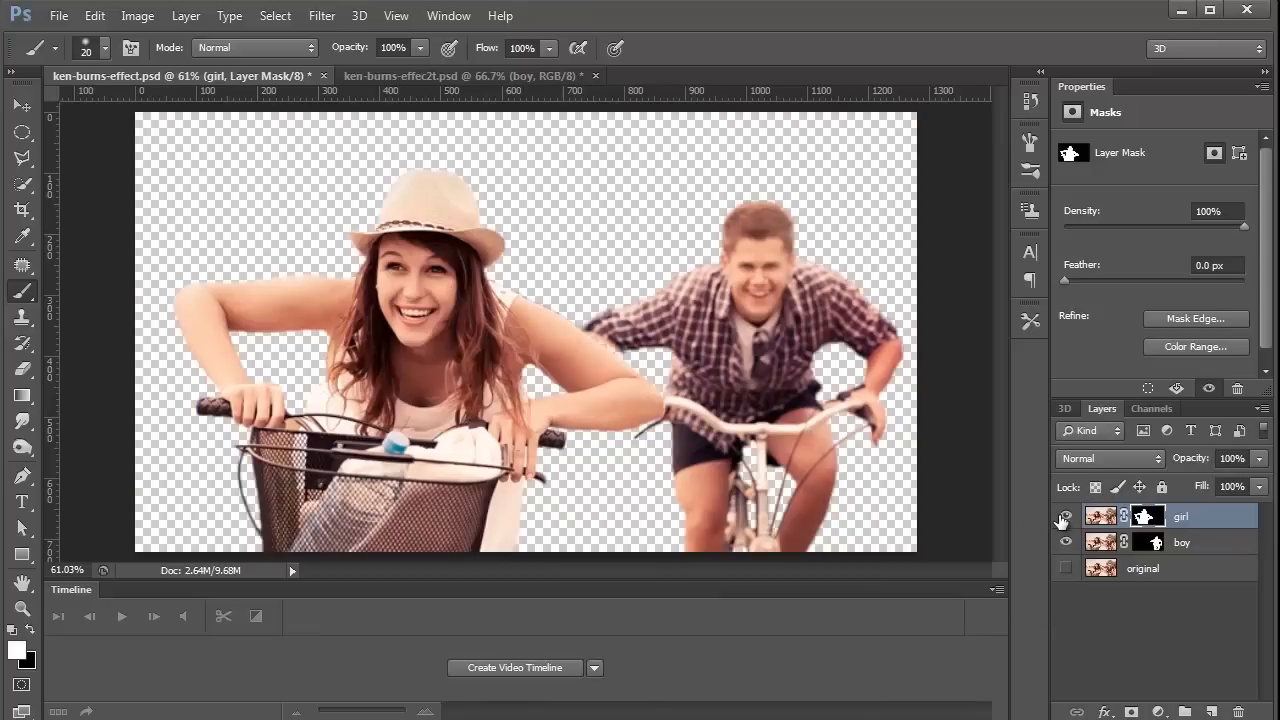
left_click(1064, 517)
left_click(1065, 517)
- Try moving the girl layer's cutout around the canvas, and undo the move
left_click(1100, 516)
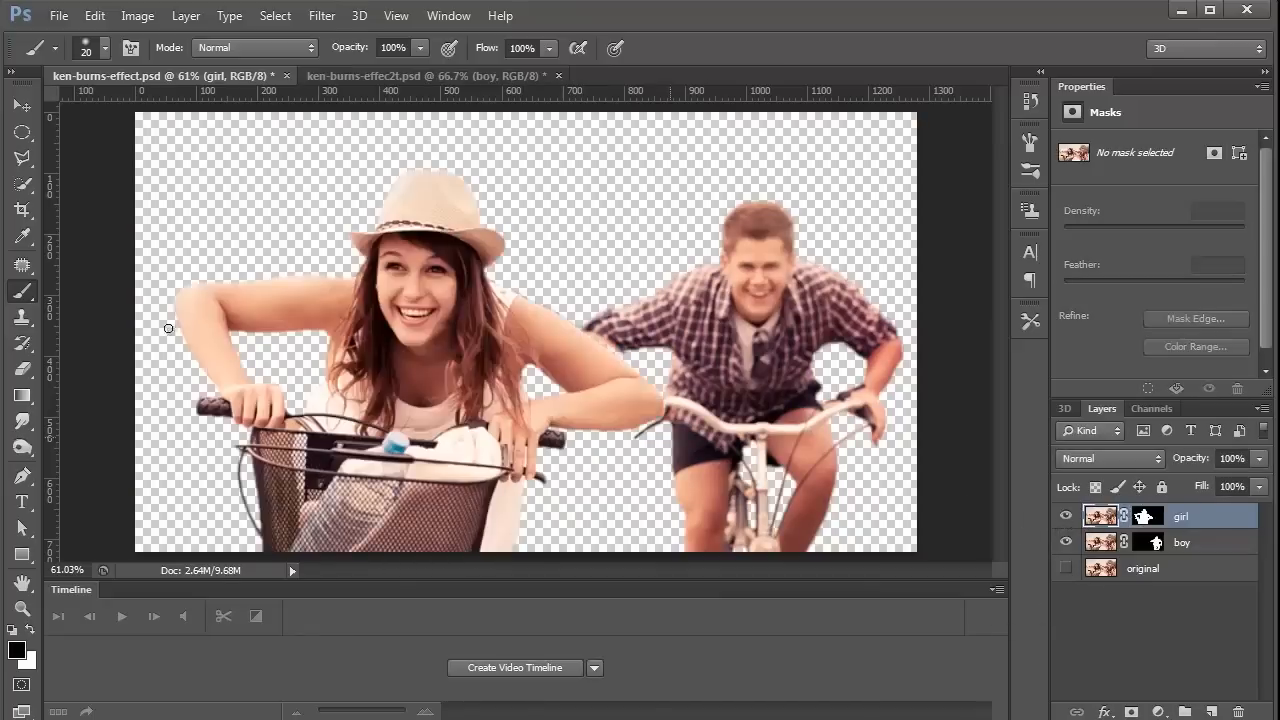
key("v")
left_click_drag(460, 364, 358, 405)
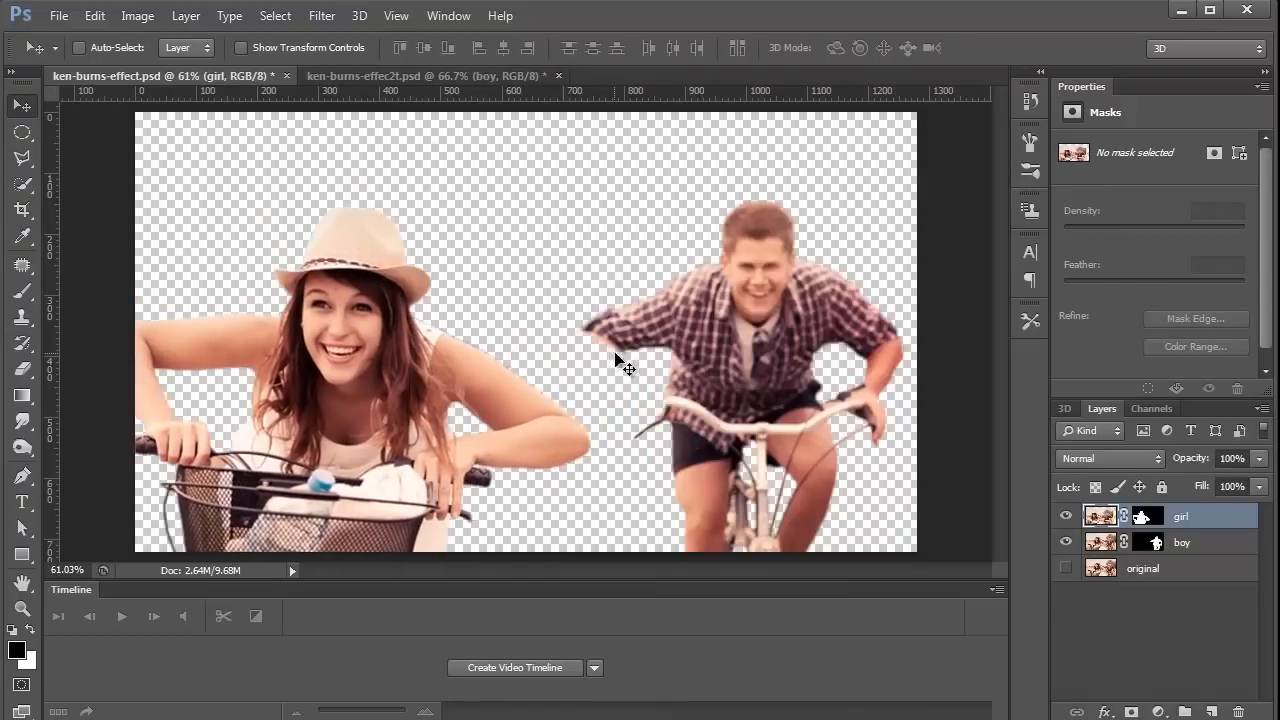
left_click_drag(508, 402, 550, 373)
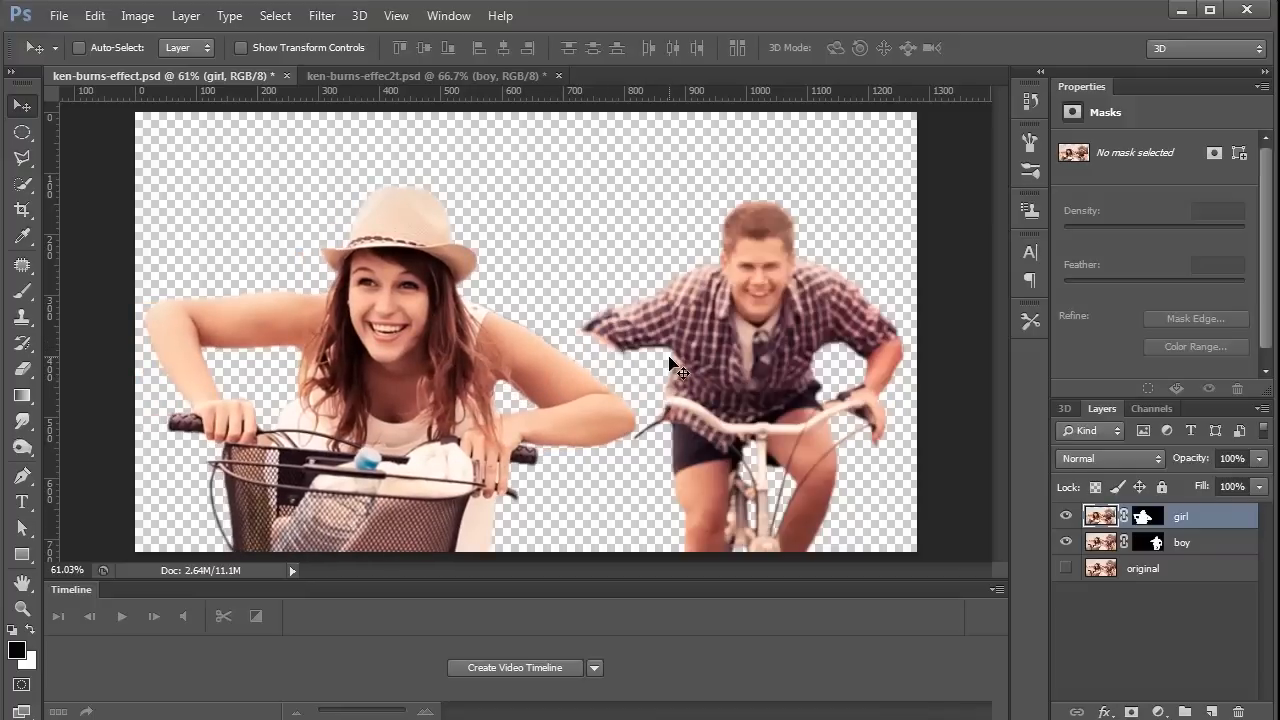
key("ctrl+z")
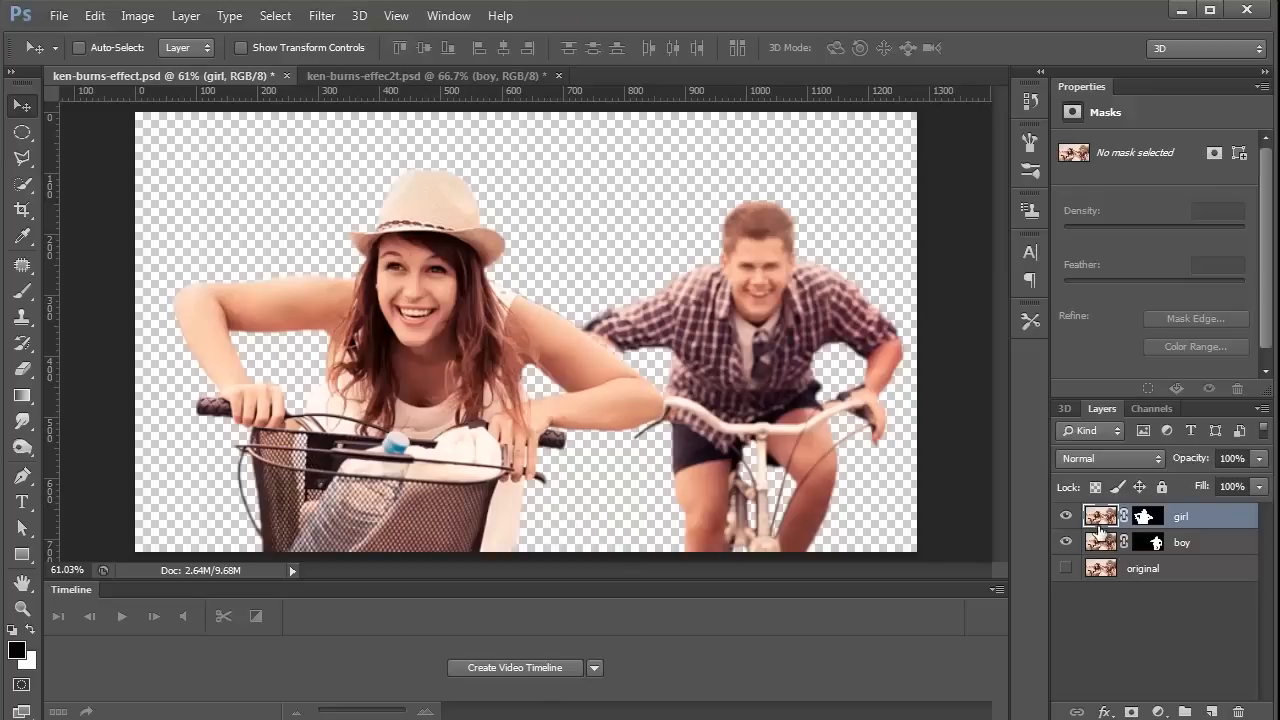
- Lasso the woman's bent forearm and hand farthest from the man, and copy them onto a new layer
mouse_move(22, 157)
left_mouse_down()
mouse_move(138, 164)
mouse_move(70, 151)
left_mouse_up()
mouse_move(251, 342)
left_mouse_down()
mouse_move(201, 265)
mouse_move(174, 278)
mouse_move(162, 363)
mouse_move(183, 426)
mouse_move(282, 438)
mouse_move(299, 422)
mouse_move(297, 398)
mouse_move(250, 345)
left_mouse_up()
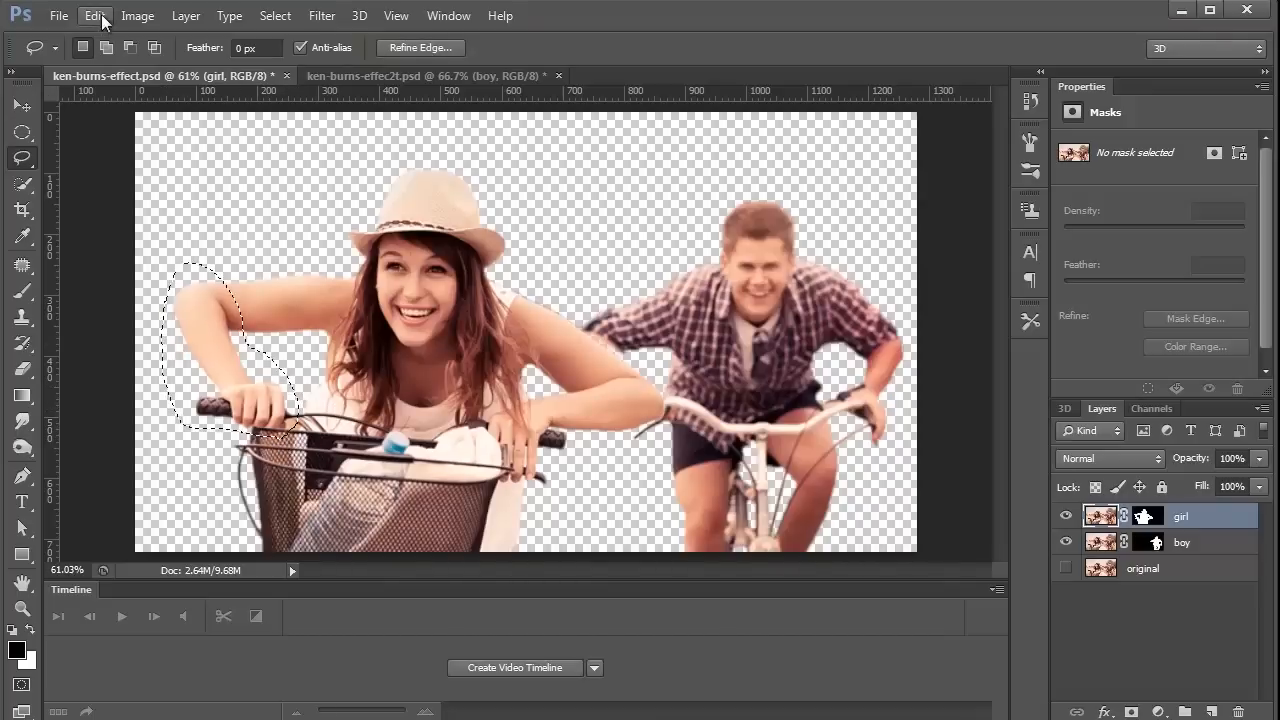
left_click(95, 16)
left_click(157, 174)
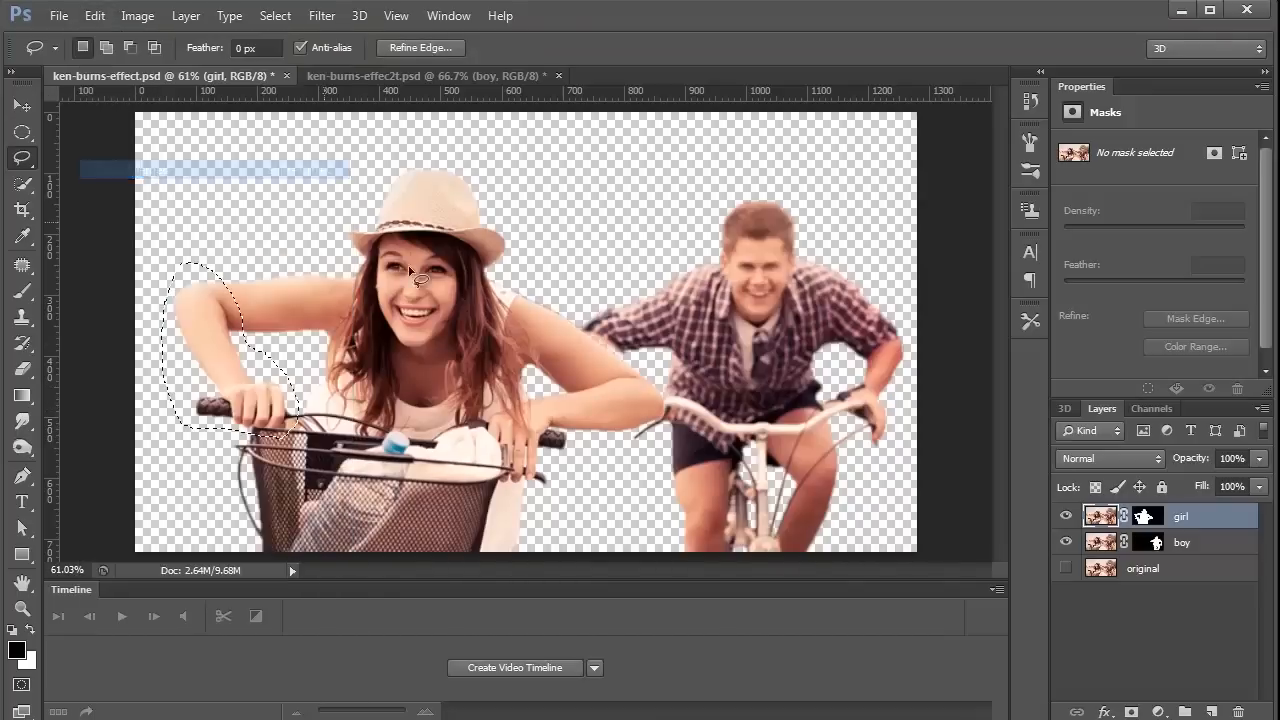
key("ctrl+v")
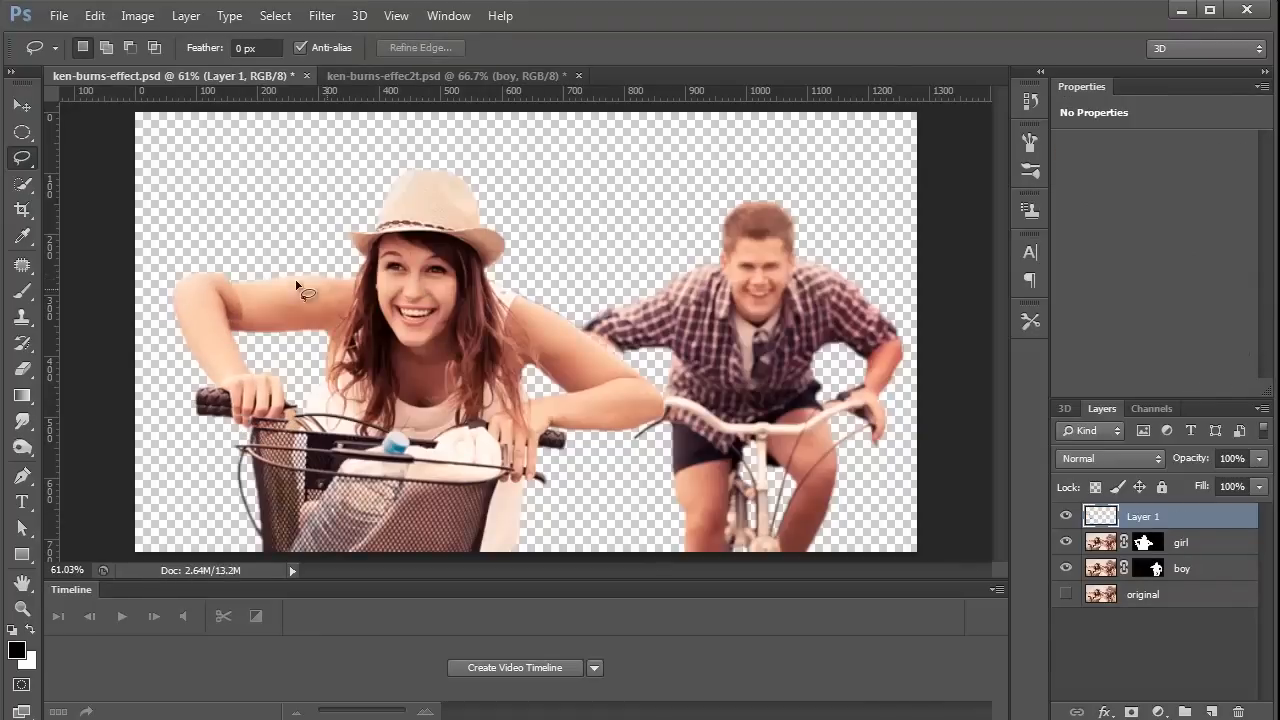
- Hide the girl layer and move the copied forearm over to the man's missing arm and handlebar
left_click(1066, 542)
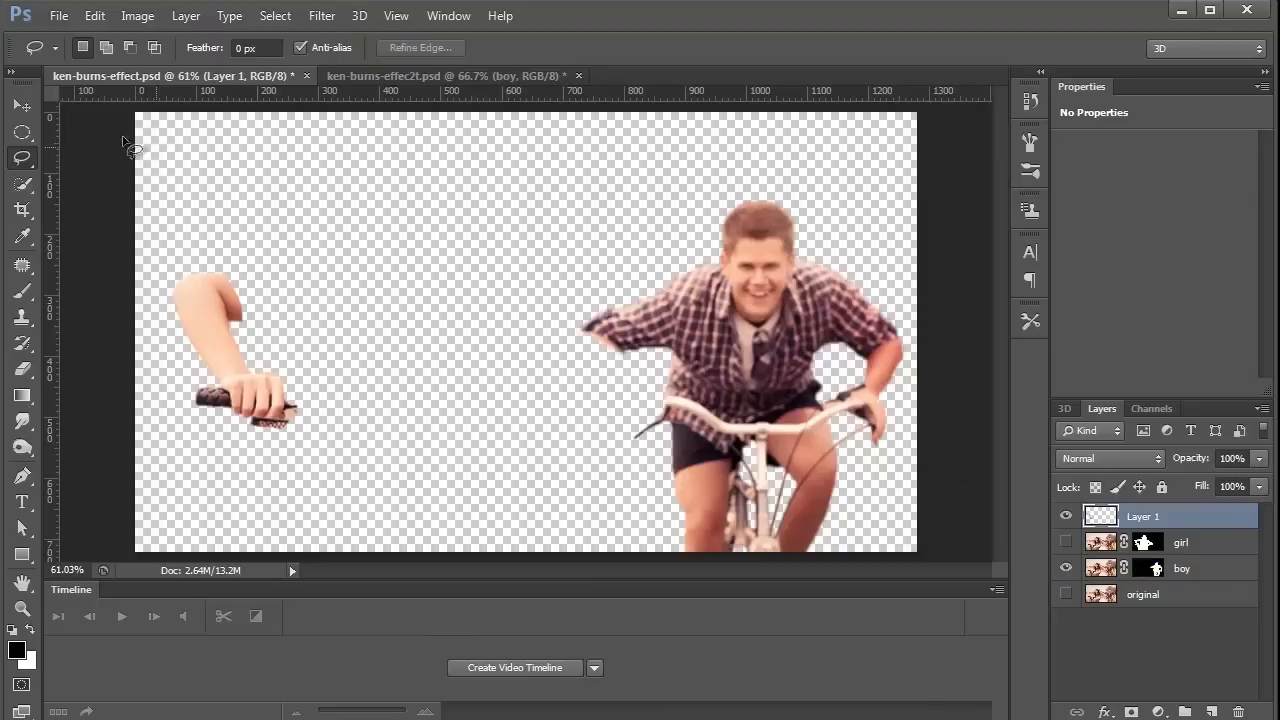
left_click(24, 105)
left_click_drag(200, 292, 577, 293)
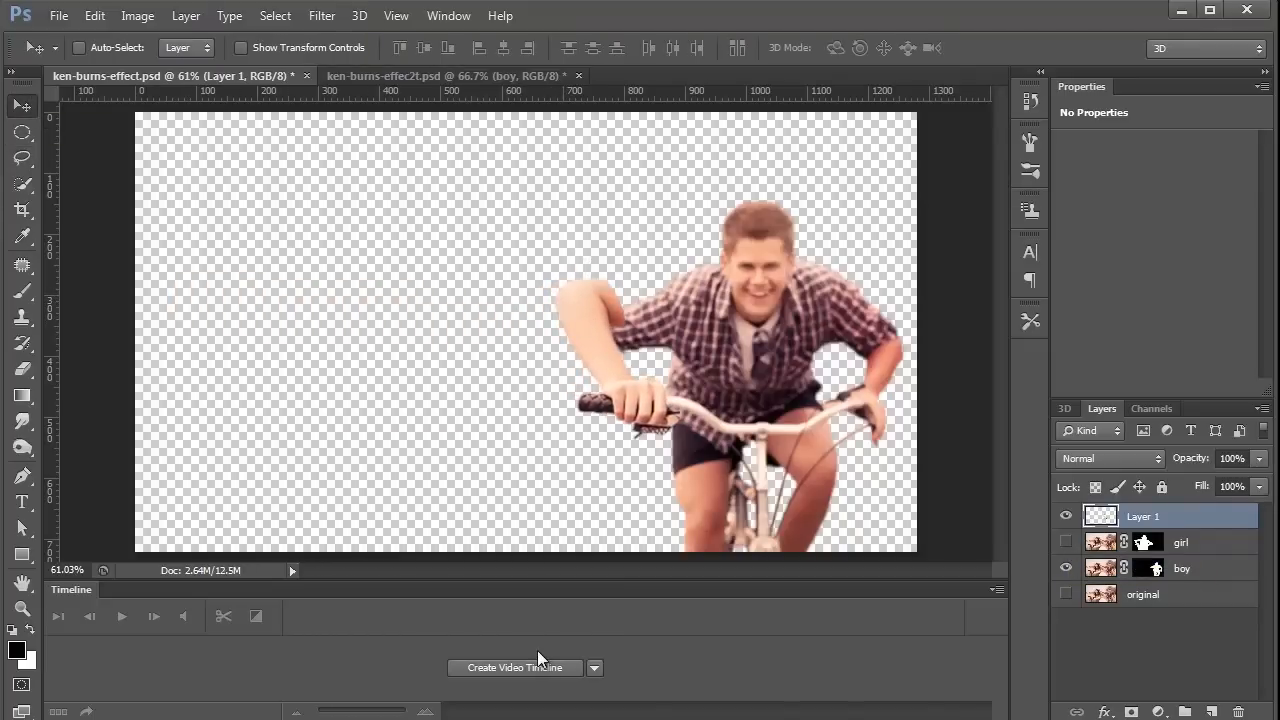
- Free Transform the copied forearm around a pivot on the hand, scaling it to 90.10% and rotating it -23.28°
key("ctrl+t")
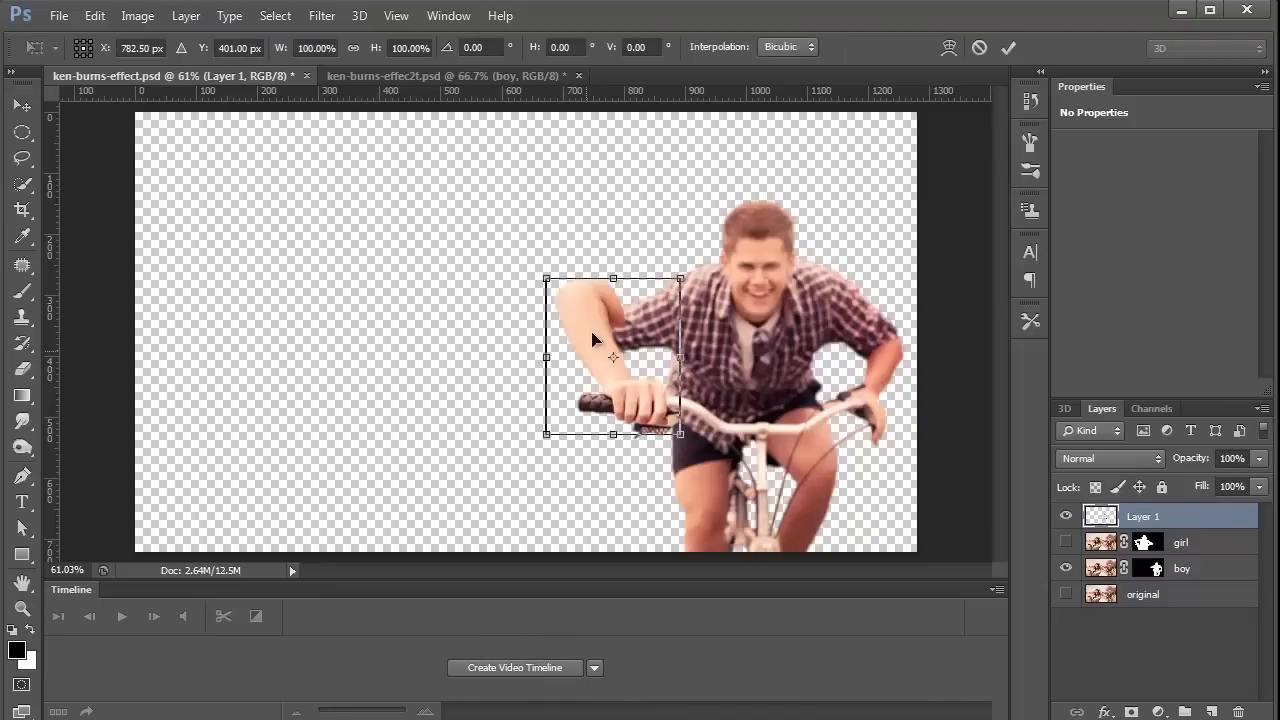
left_click_drag(614, 357, 662, 408)
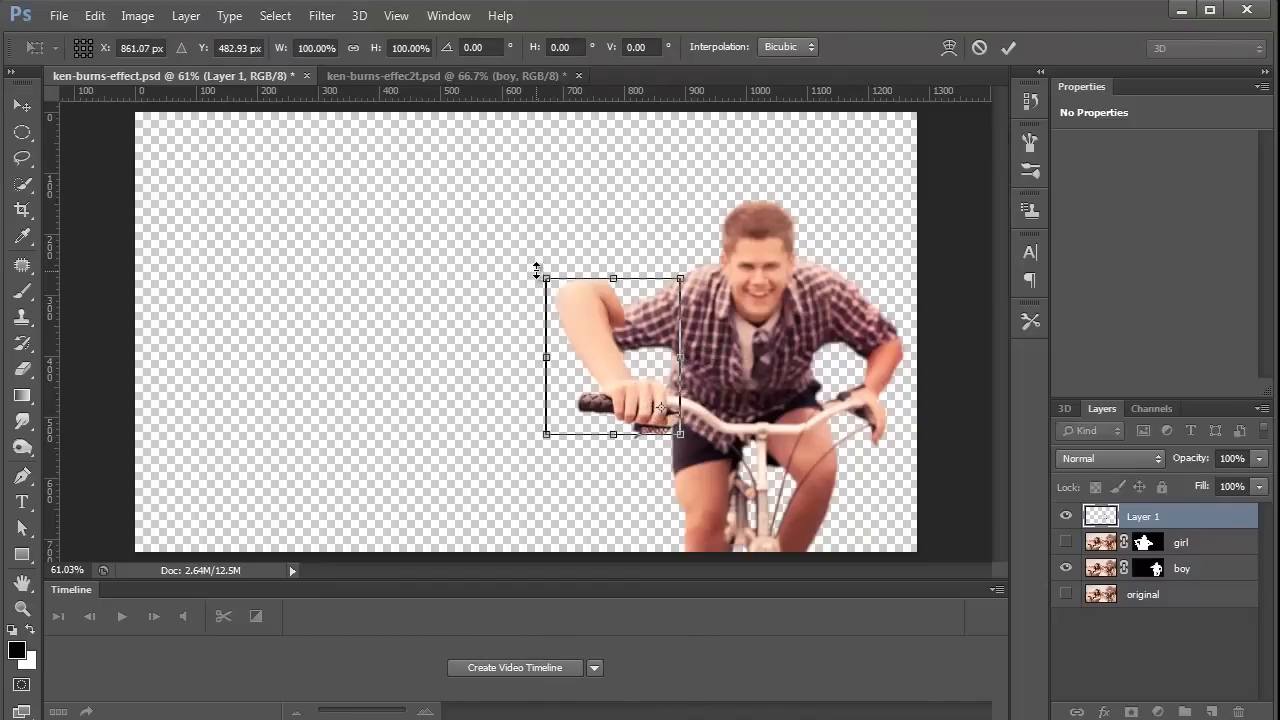
left_click_drag(522, 266, 537, 350)
mouse_move(655, 298)
left_mouse_down()
mouse_move(684, 318)
mouse_move(643, 292)
left_mouse_up()
- Distort the copied forearm by shifting its two upper corners so the elbow fits under the man's rolled sleeve
right_click(609, 370)
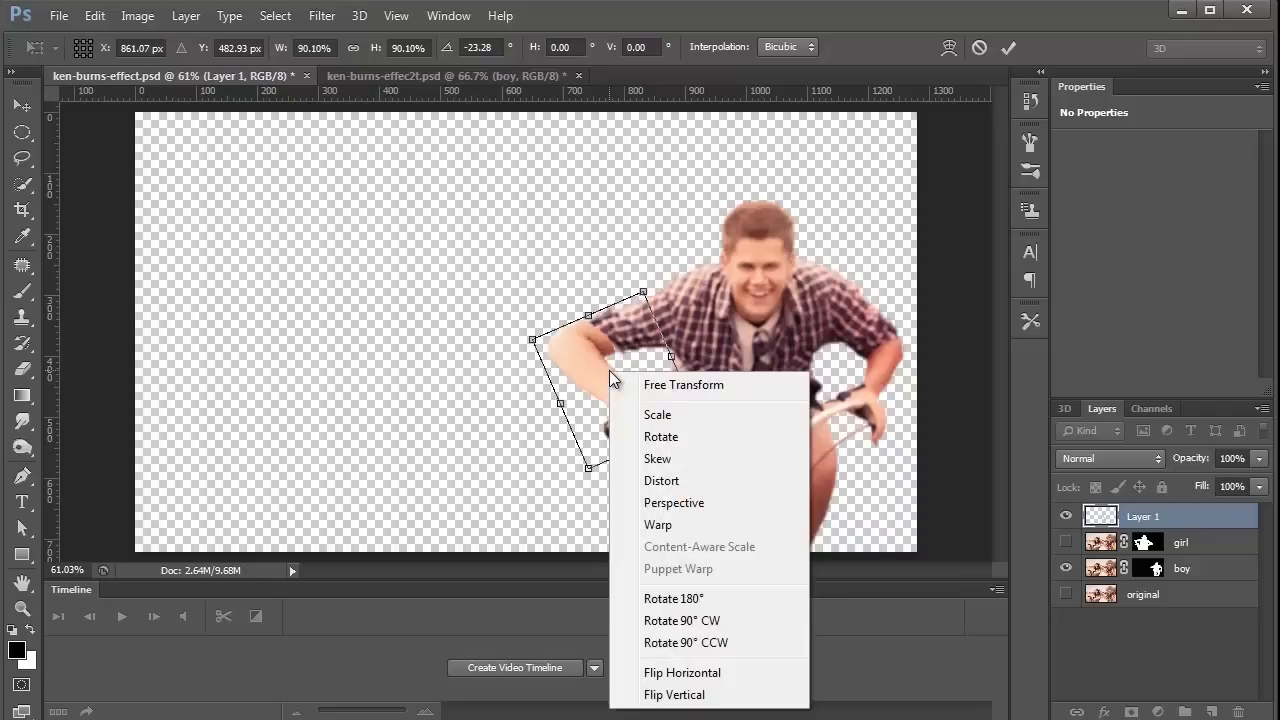
left_click(680, 482)
left_click_drag(644, 298, 651, 302)
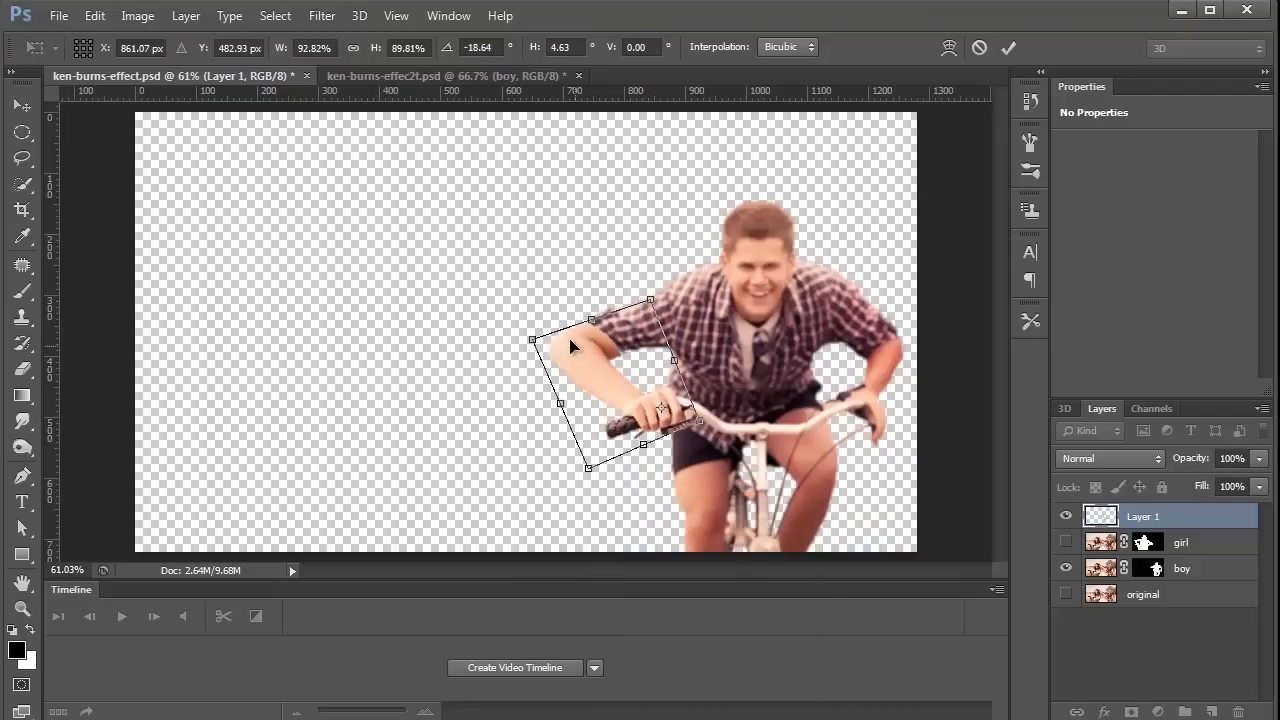
left_click_drag(532, 340, 552, 346)
left_click_drag(650, 299, 651, 296)
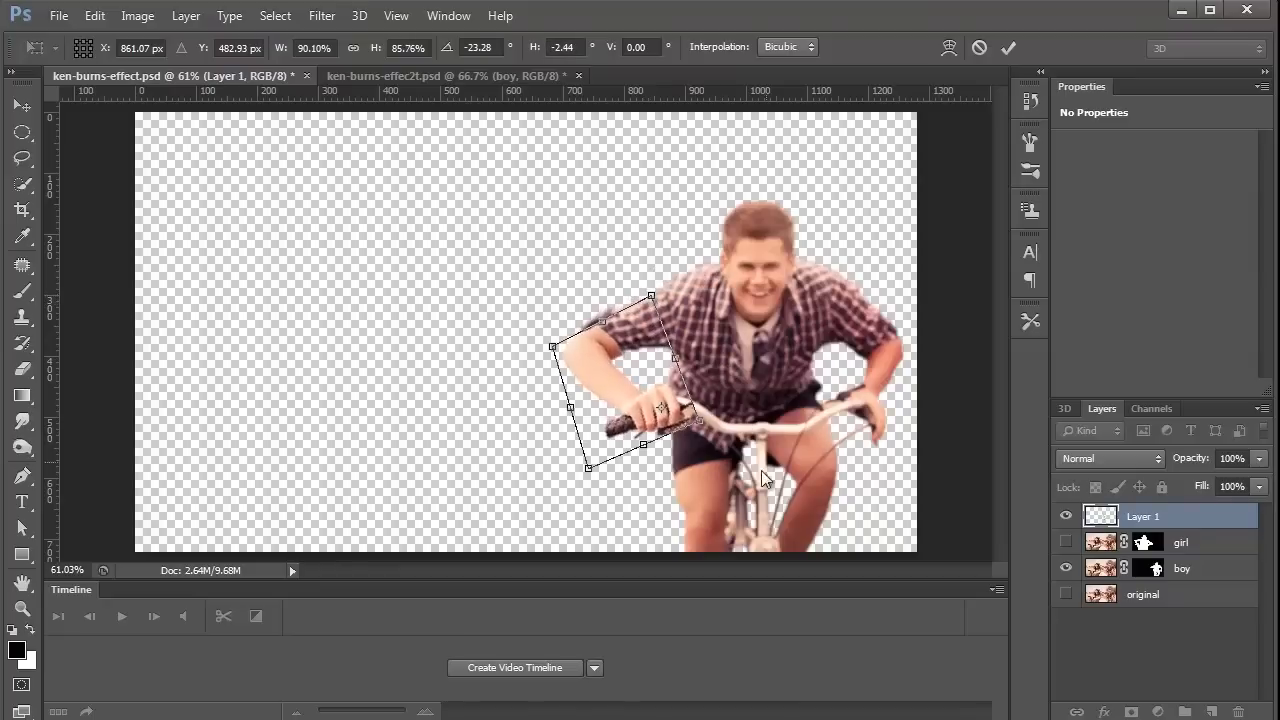
- Scale the copied forearm to 85.80% width and 81.39% height, nudge it slightly away from the man, and commit the transform
right_click(623, 410)
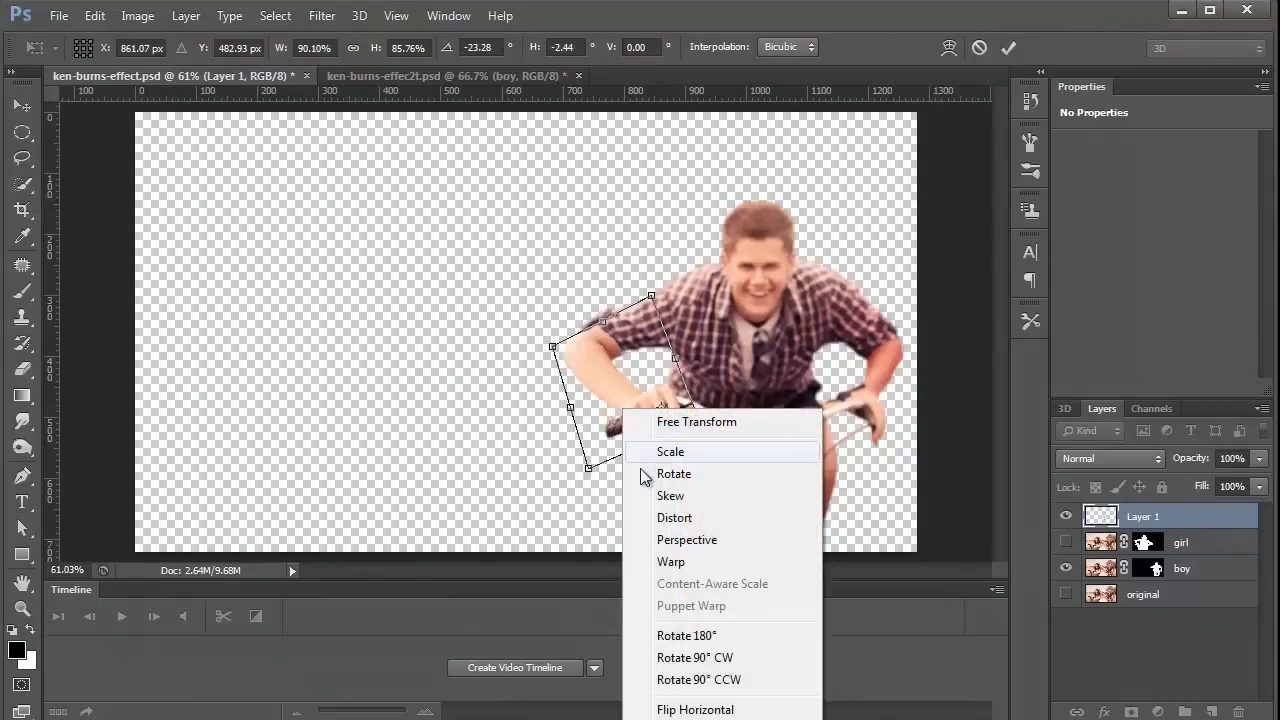
left_click(686, 449)
left_click_drag(589, 468, 590, 459)
key("Left")
key("Left")
key("Left")
key("Left")
key("Left")
key("Left")
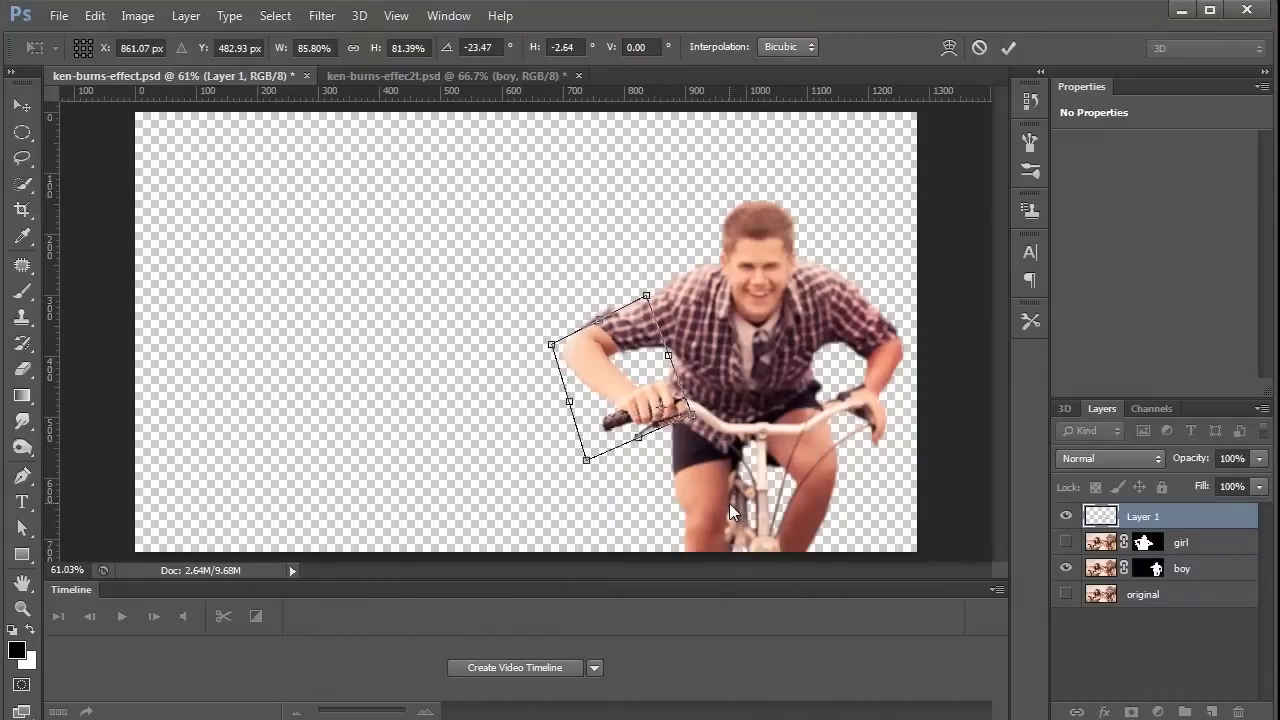
key("Left")
key("Left")
key("Left")
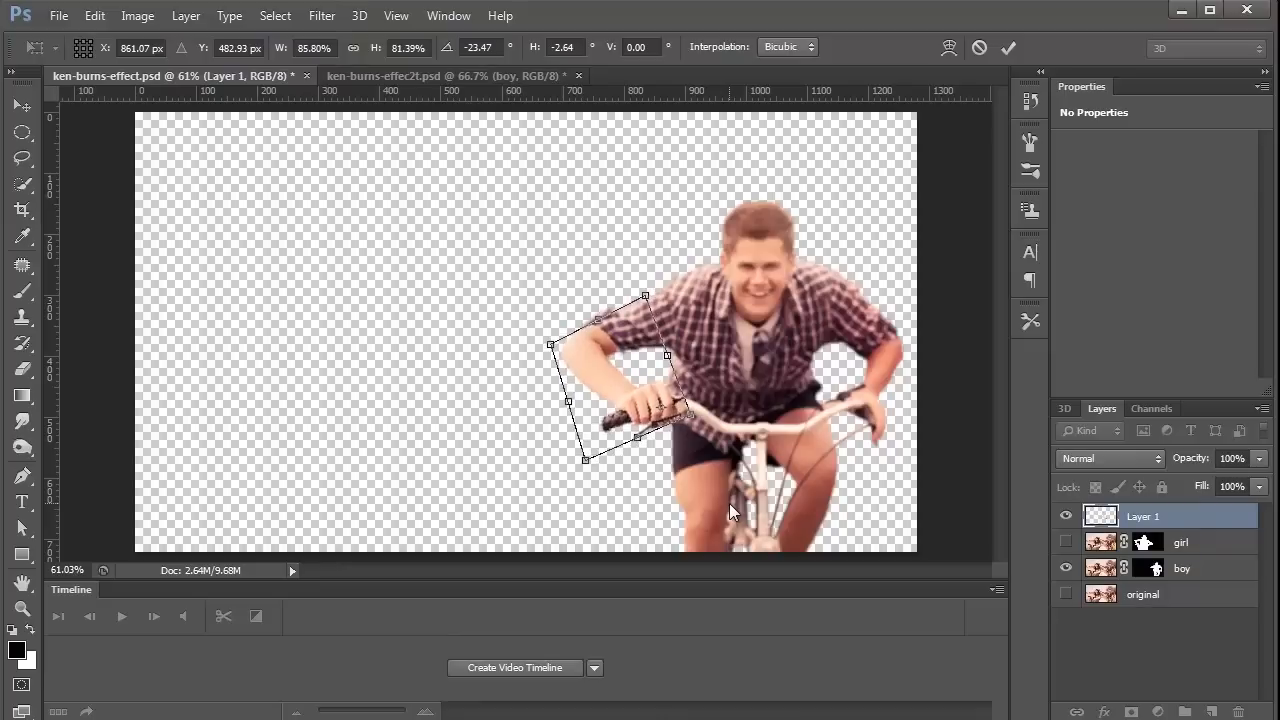
key("Return")
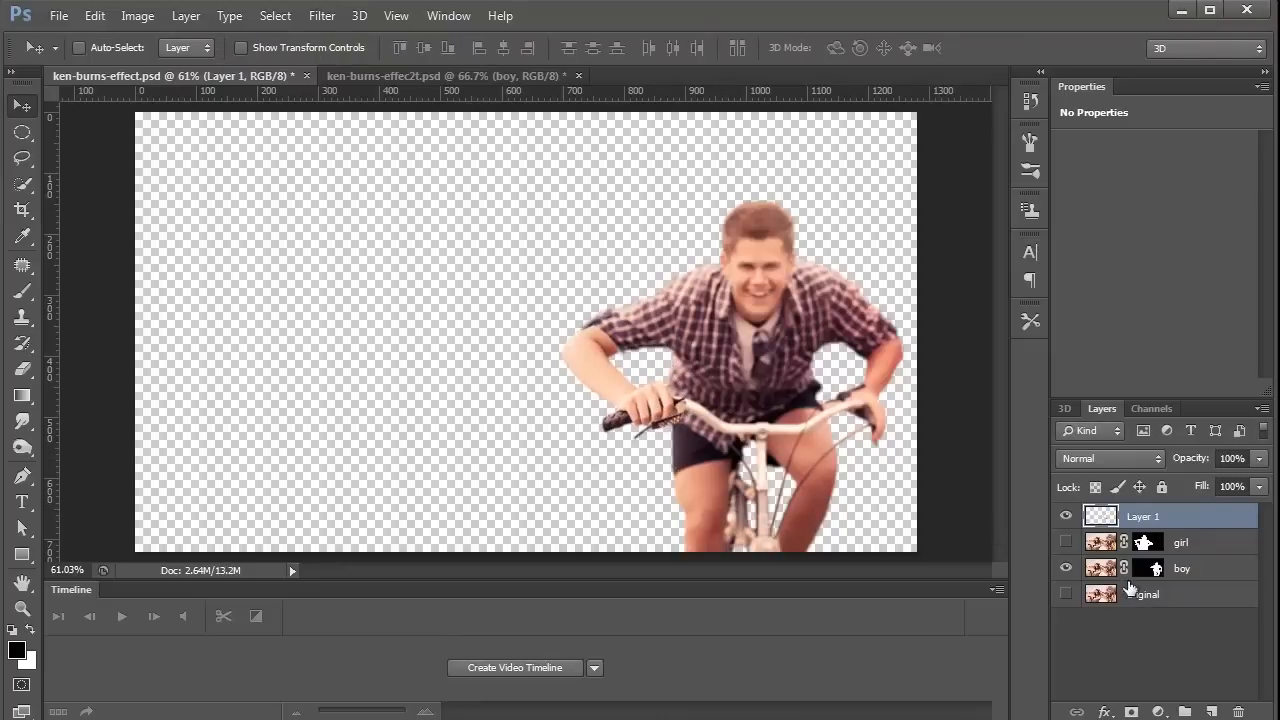
- Mask out the copied forearm's overlap on the sleeve and handlebar with a black brush, and apply the layer mask
left_click(1131, 712)
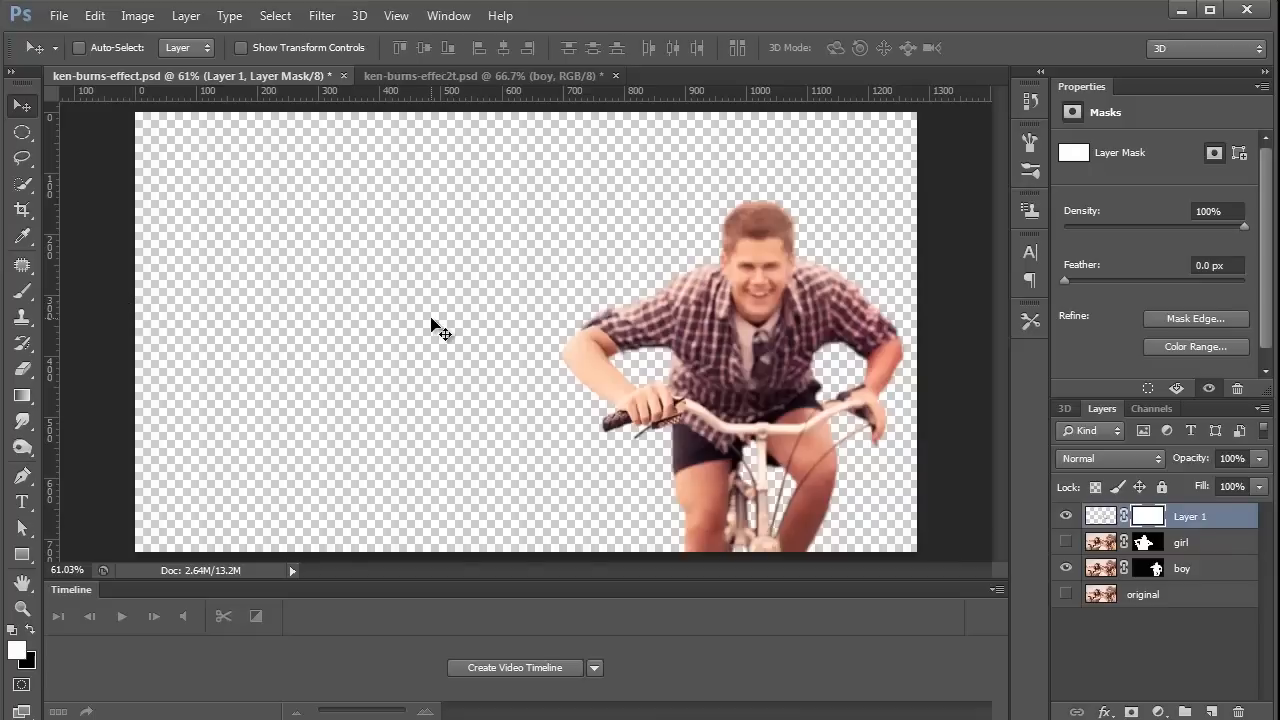
key("b")
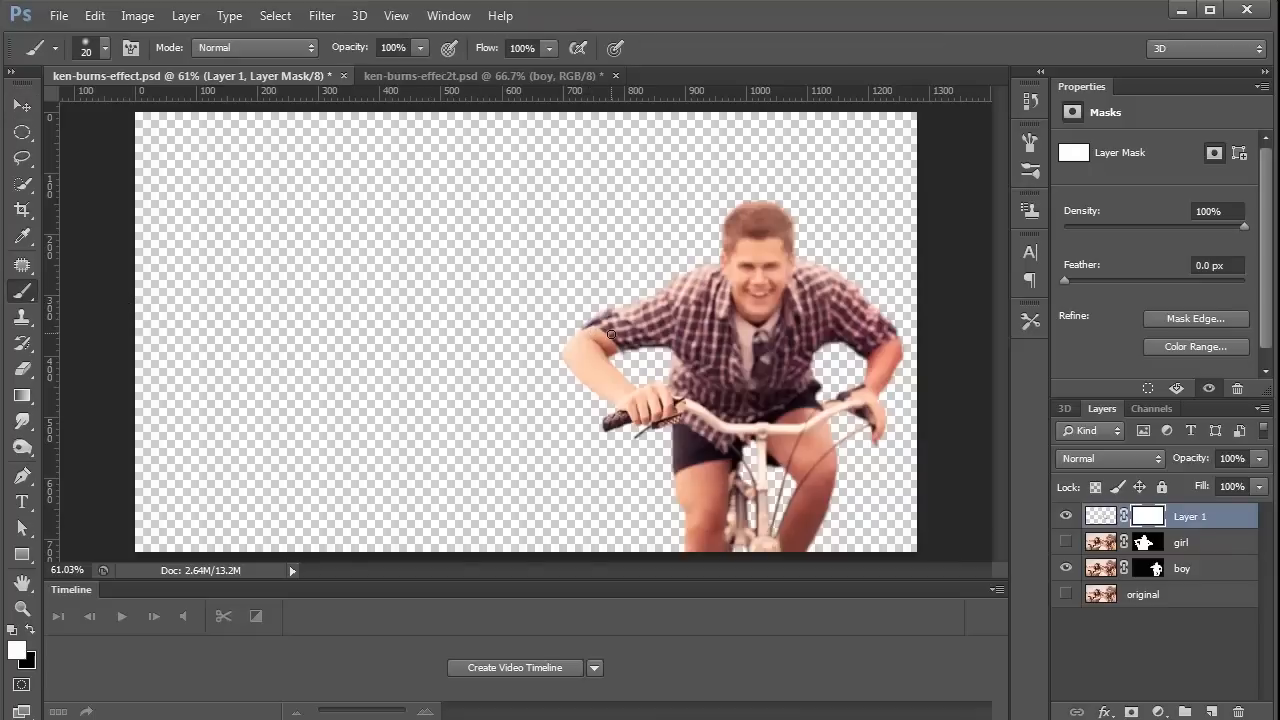
key("x")
left_click(537, 357)
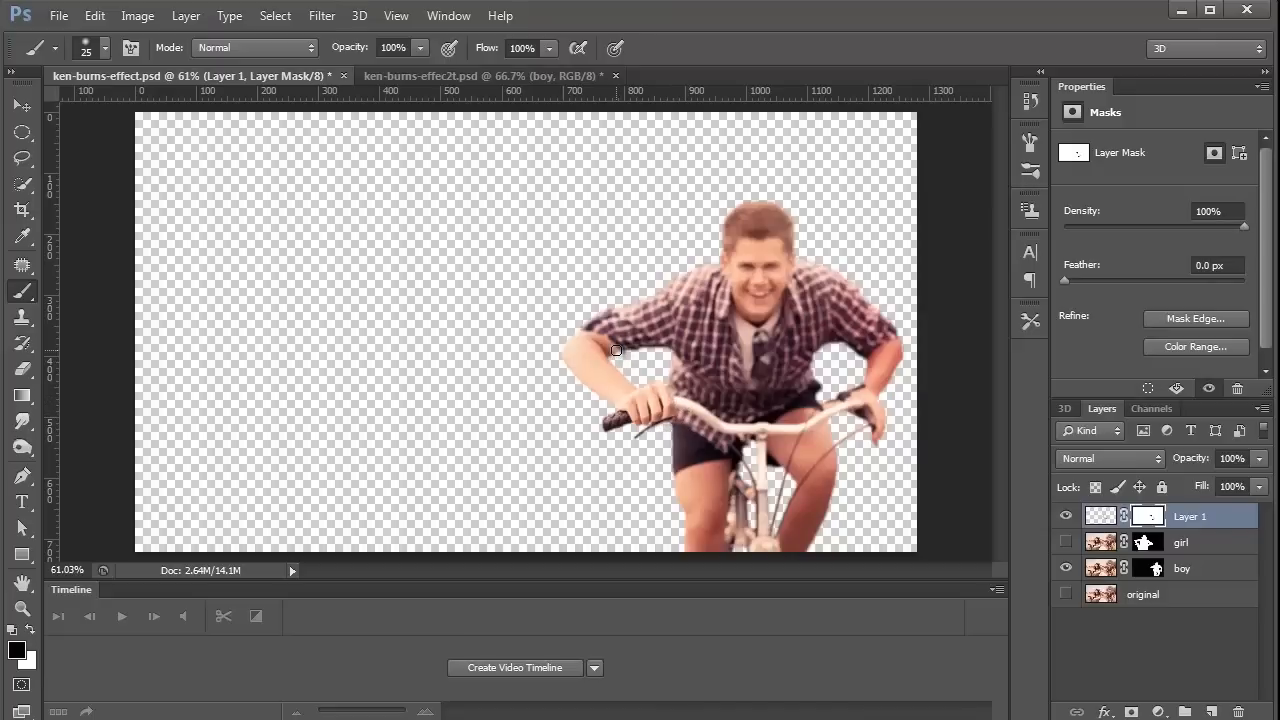
key("x")
right_click(1151, 519)
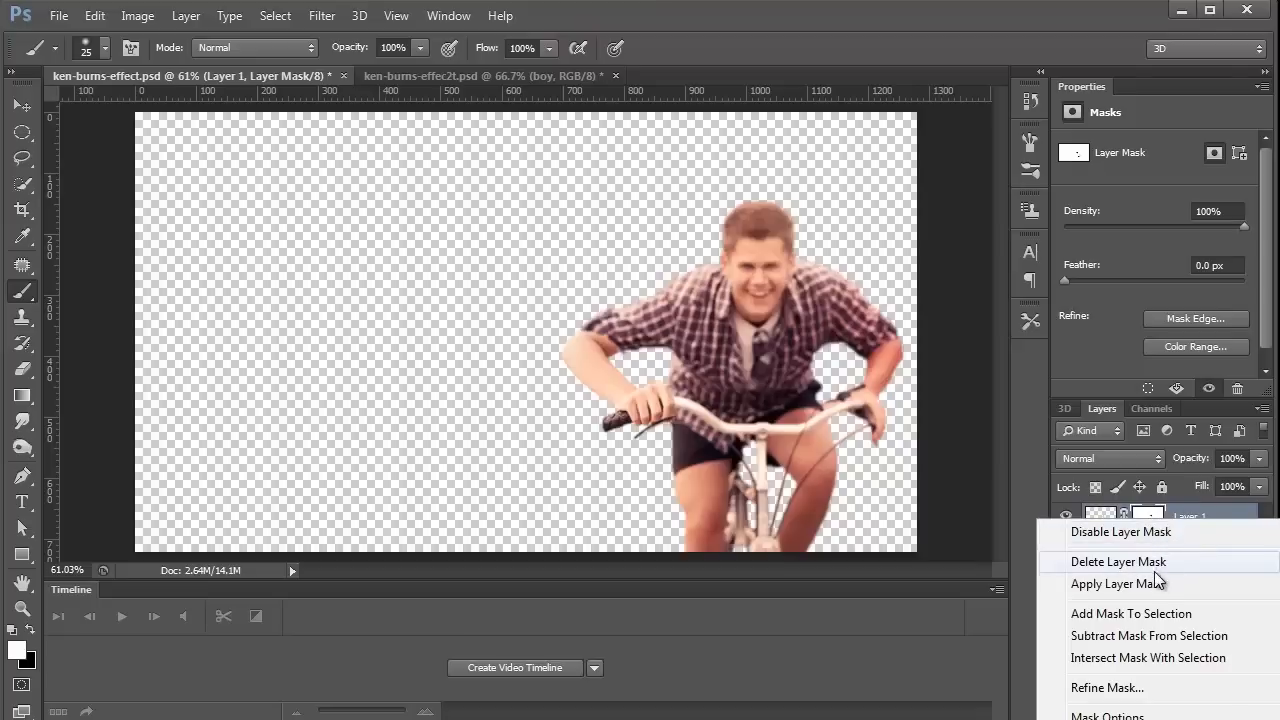
left_click(1157, 588)
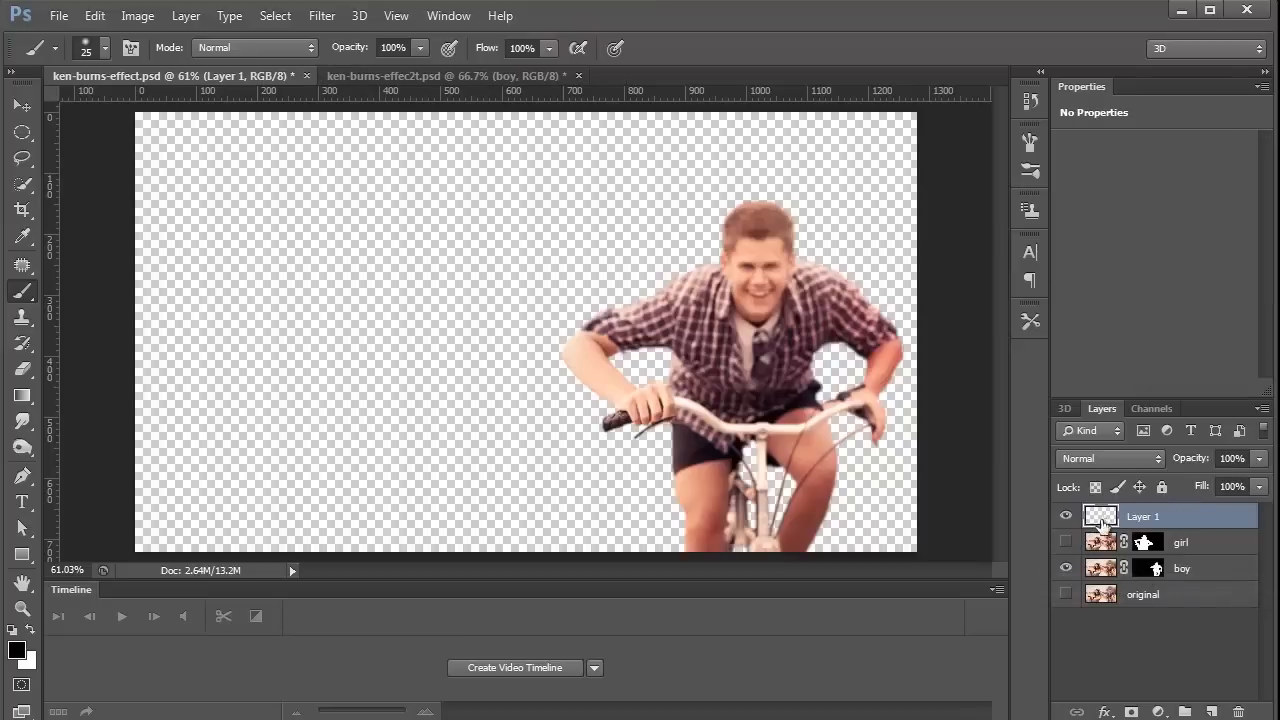
- Place the forearm layer directly above the boy layer and soften it with a slight Gaussian Blur
left_click_drag(1112, 519, 1104, 550)
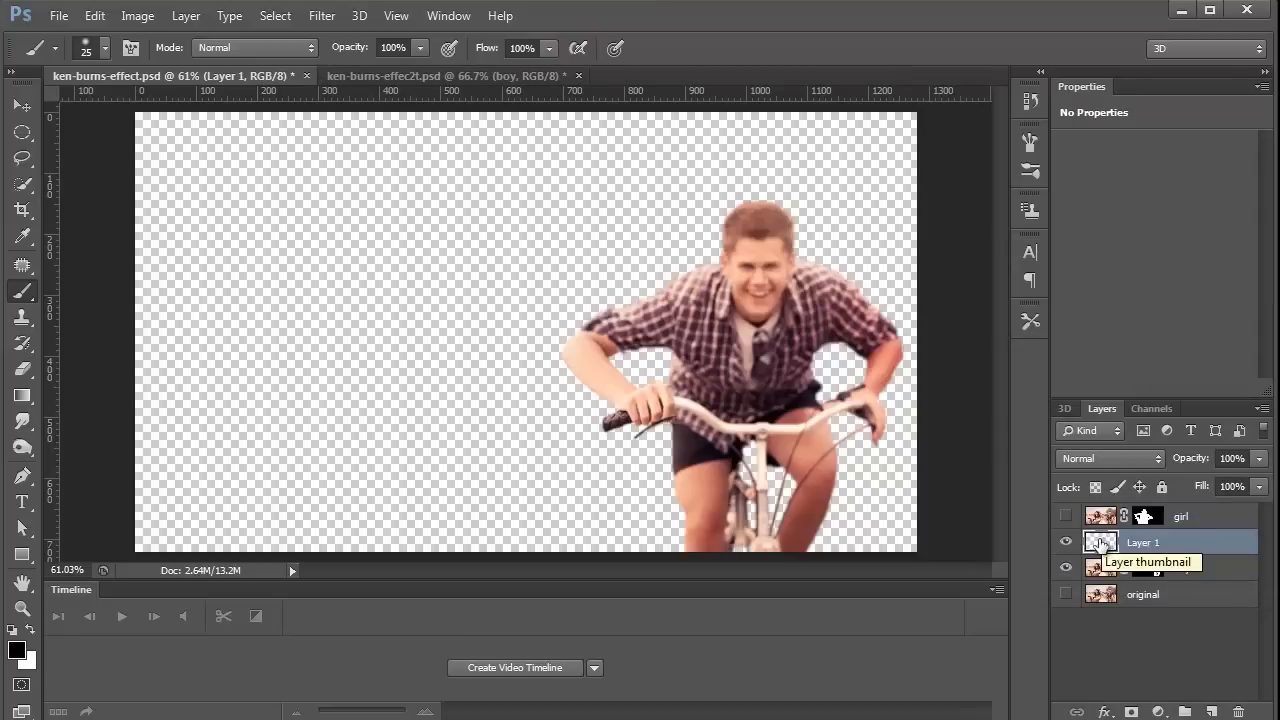
left_click(333, 18)
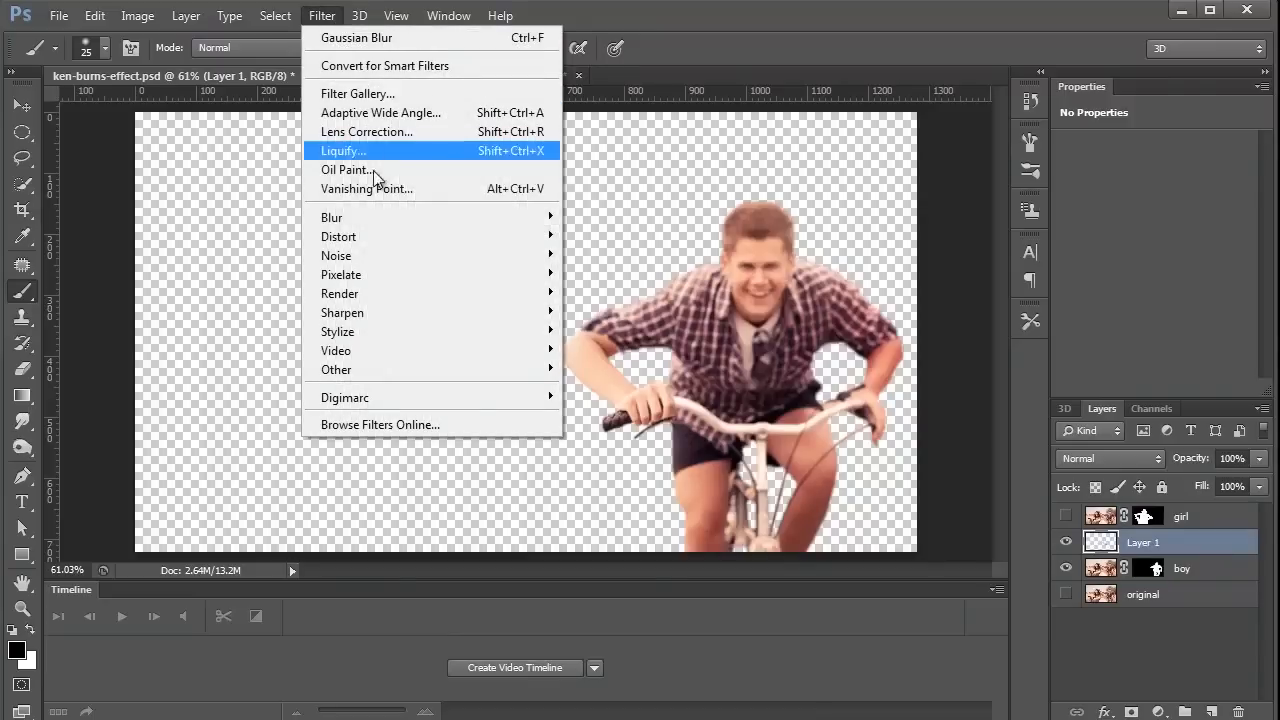
mouse_move(377, 217)
left_click(624, 362)
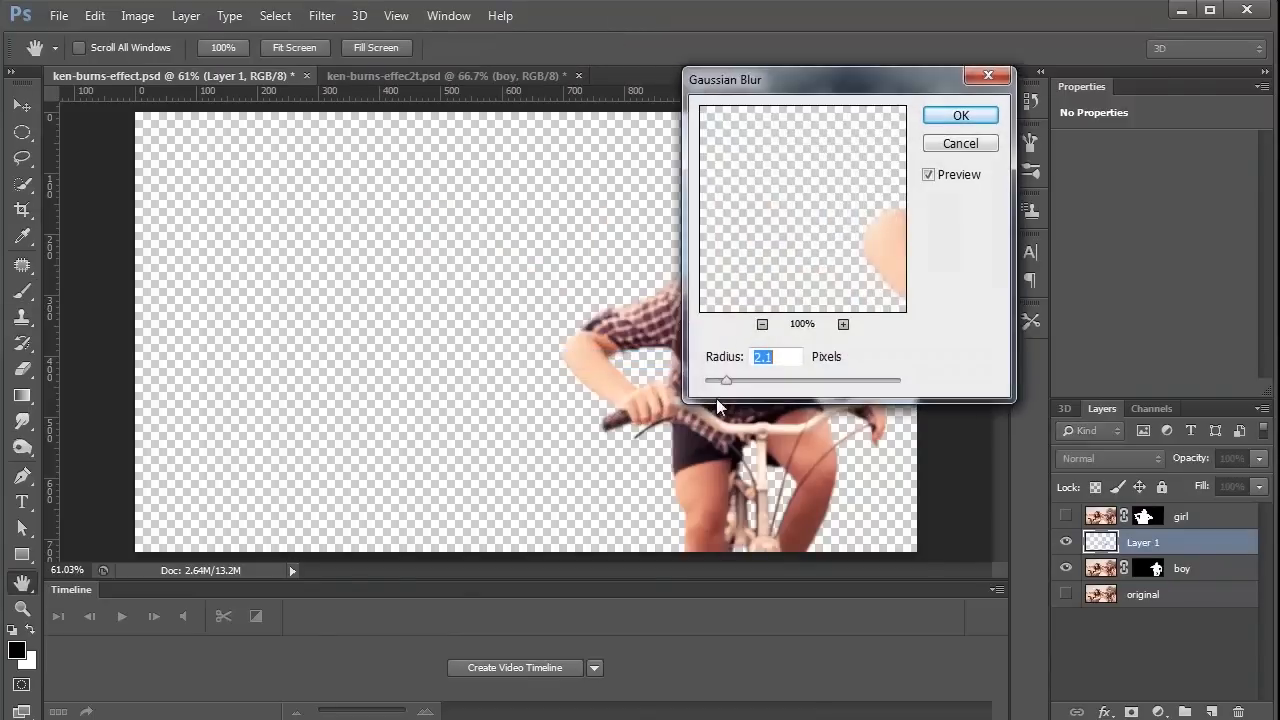
left_click_drag(785, 97, 163, 213)
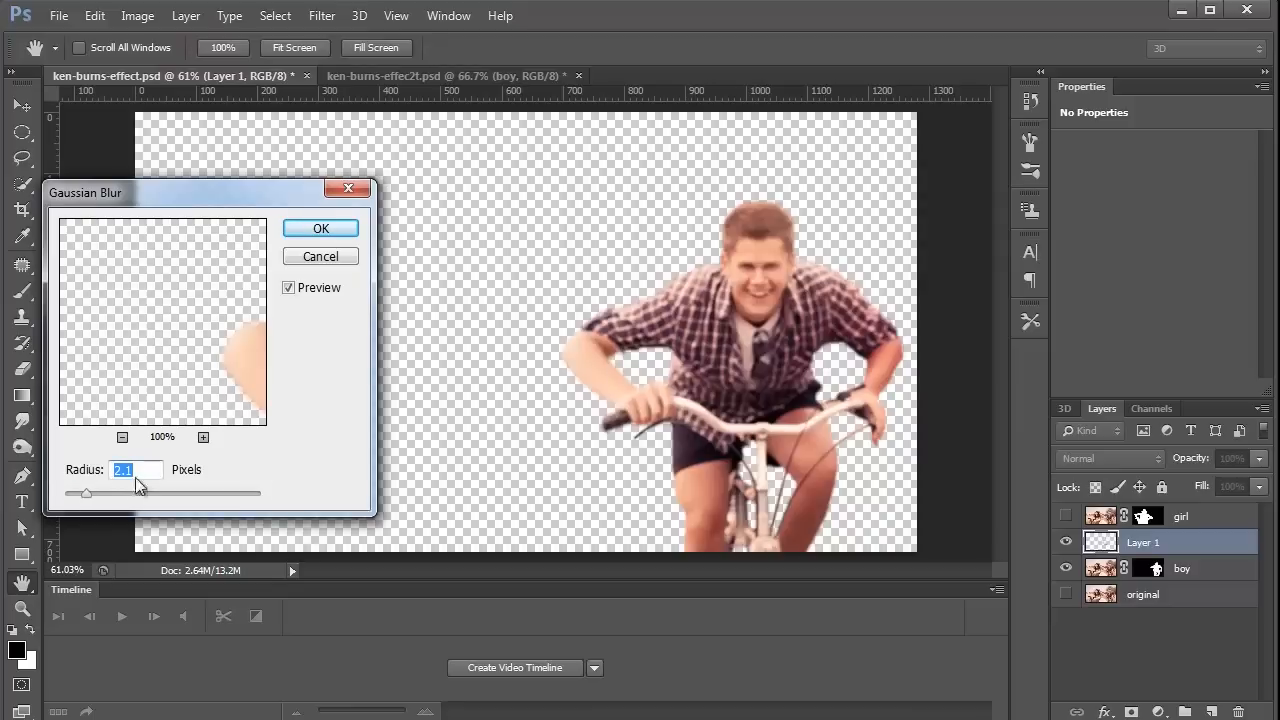
left_click_drag(90, 489, 89, 500)
left_click(322, 230)
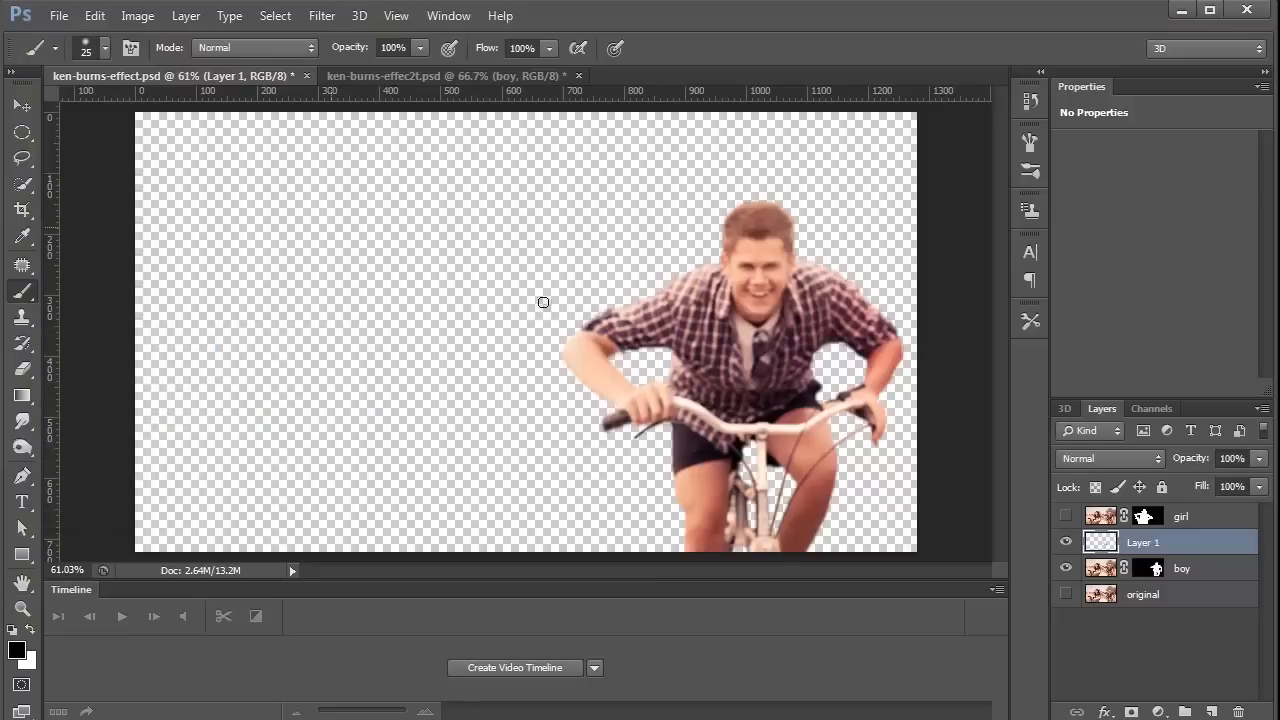
- Merge the forearm layer into the boy layer with its mask applied, and check the result by toggling its visibility
key("ctrl+e")
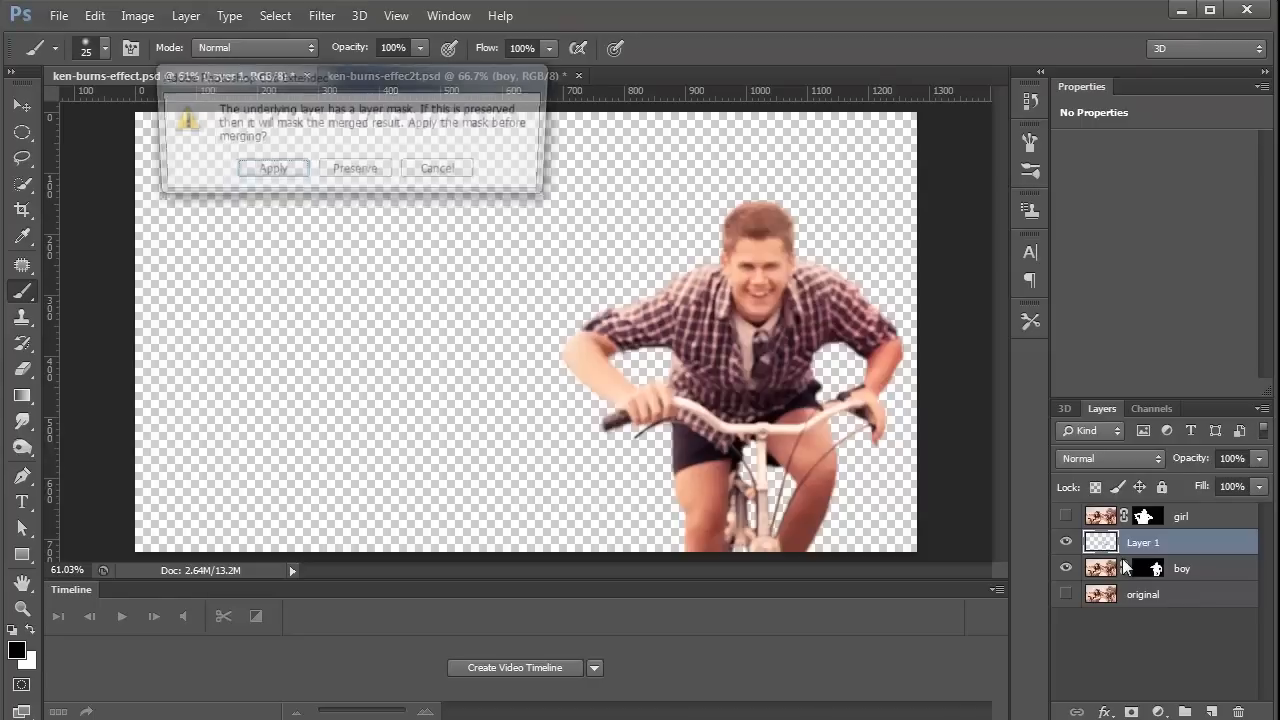
left_click(294, 173)
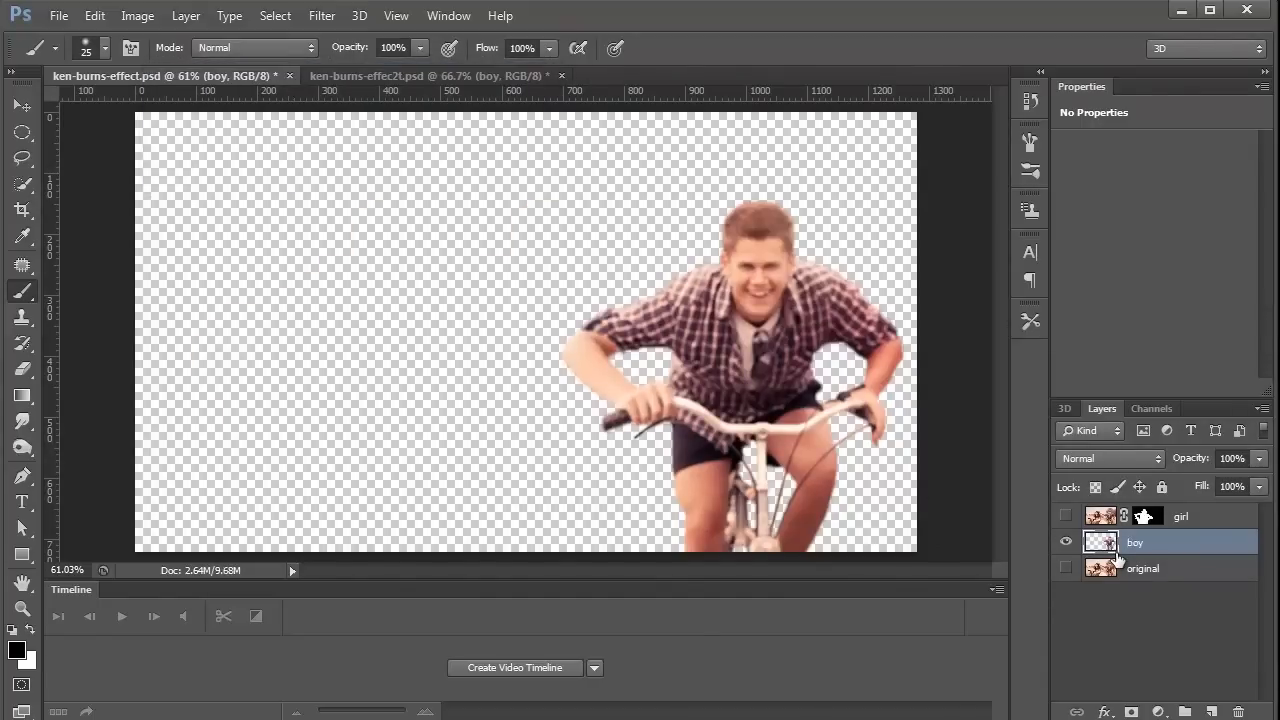
left_click(1066, 542)
left_click(1066, 542)
- Show the girl layer, apply its layer mask, and save the document
left_click(1066, 518)
left_click(1066, 518)
left_click(1066, 518)
left_click(1145, 516)
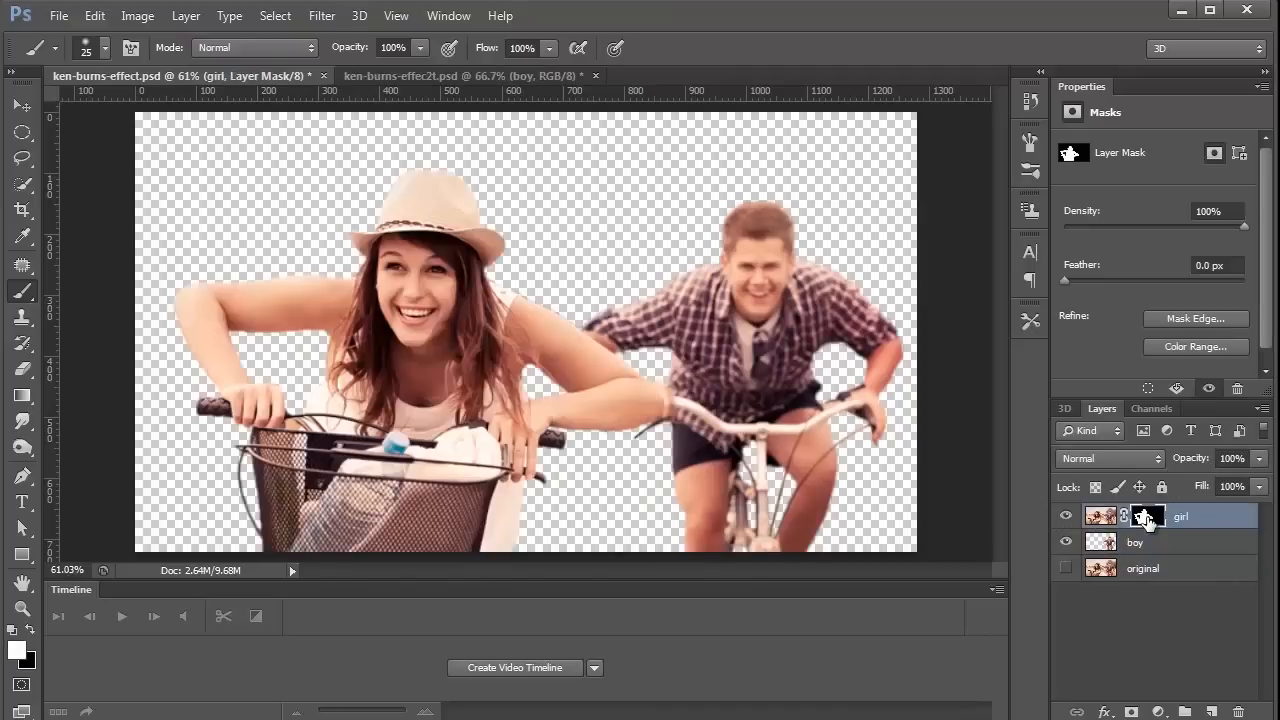
right_click(1145, 516)
left_click(1150, 581)
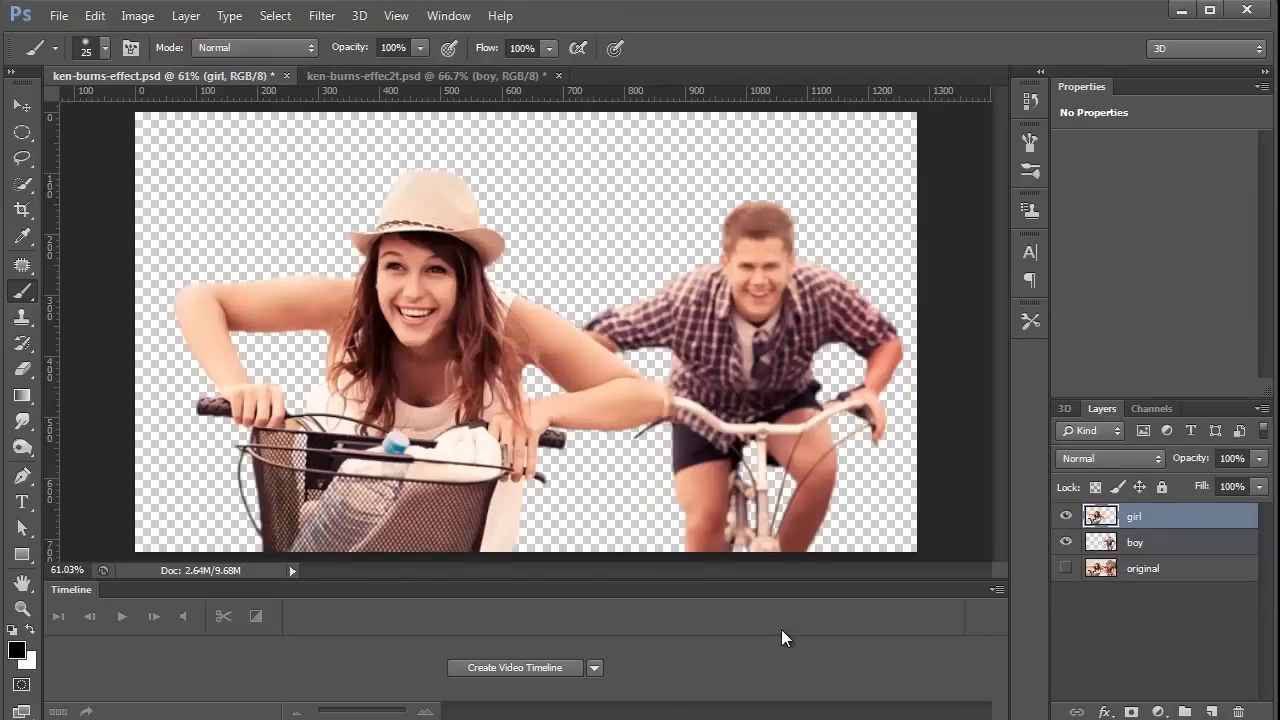
key("ctrl+s")
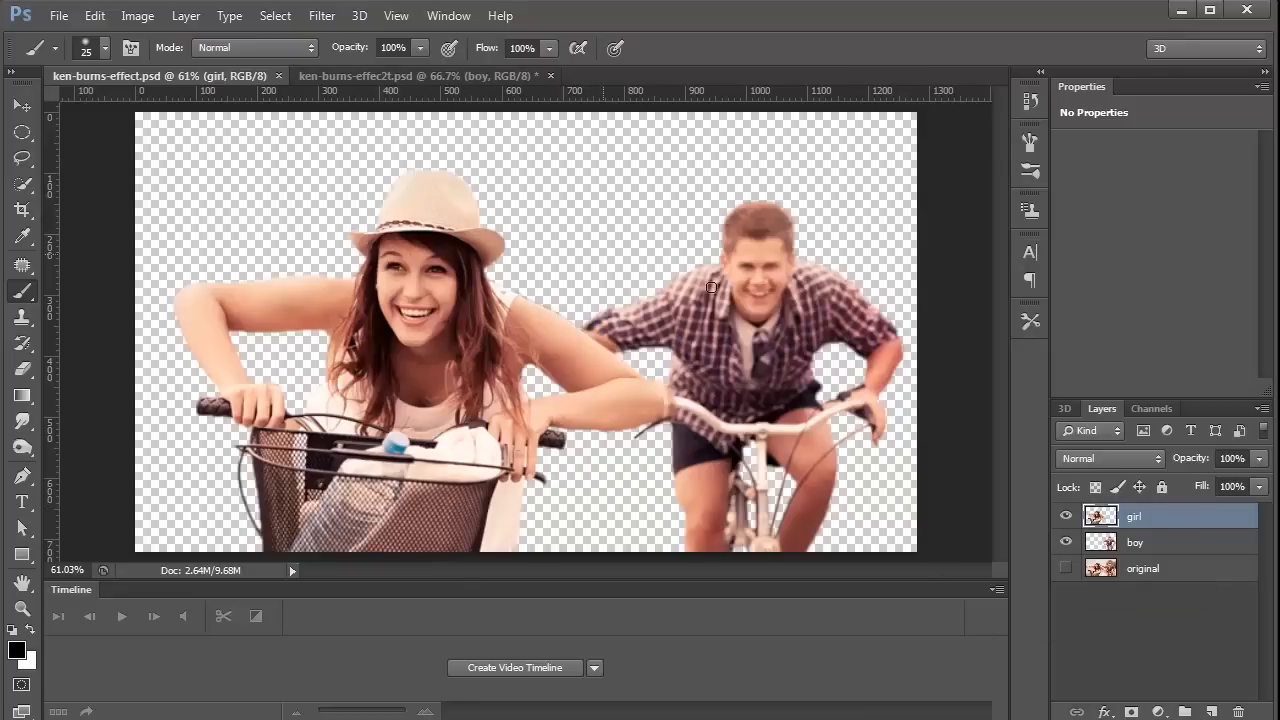
- Display only the original layer, duplicate it, and rename the copy "background"
left_click_drag(1062, 516, 1063, 543)
left_click(1066, 578)
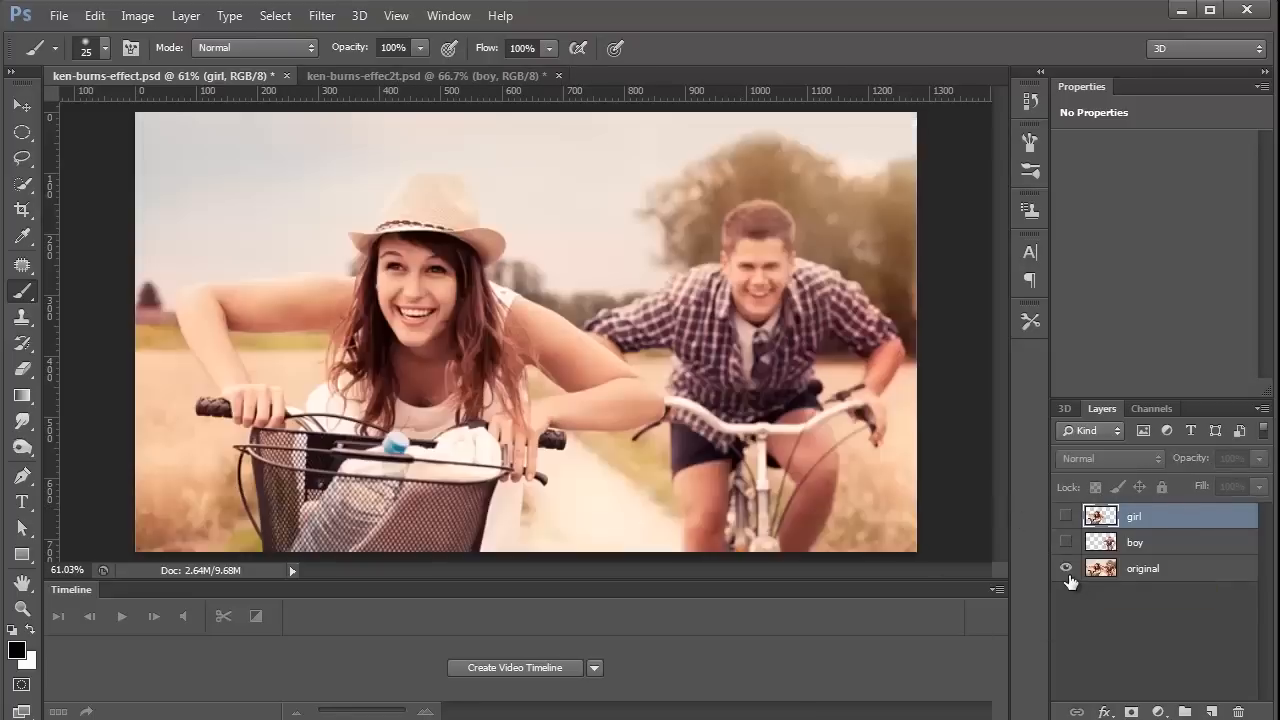
left_click(1136, 575)
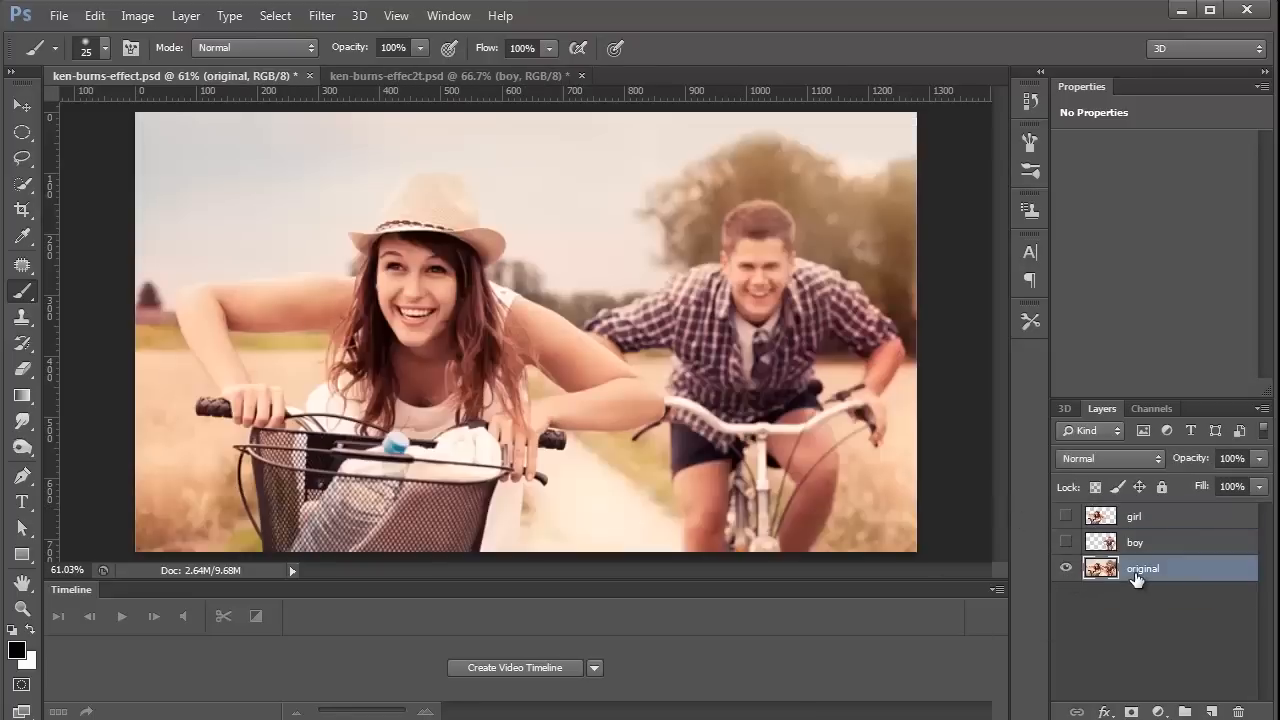
key("ctrl+j")
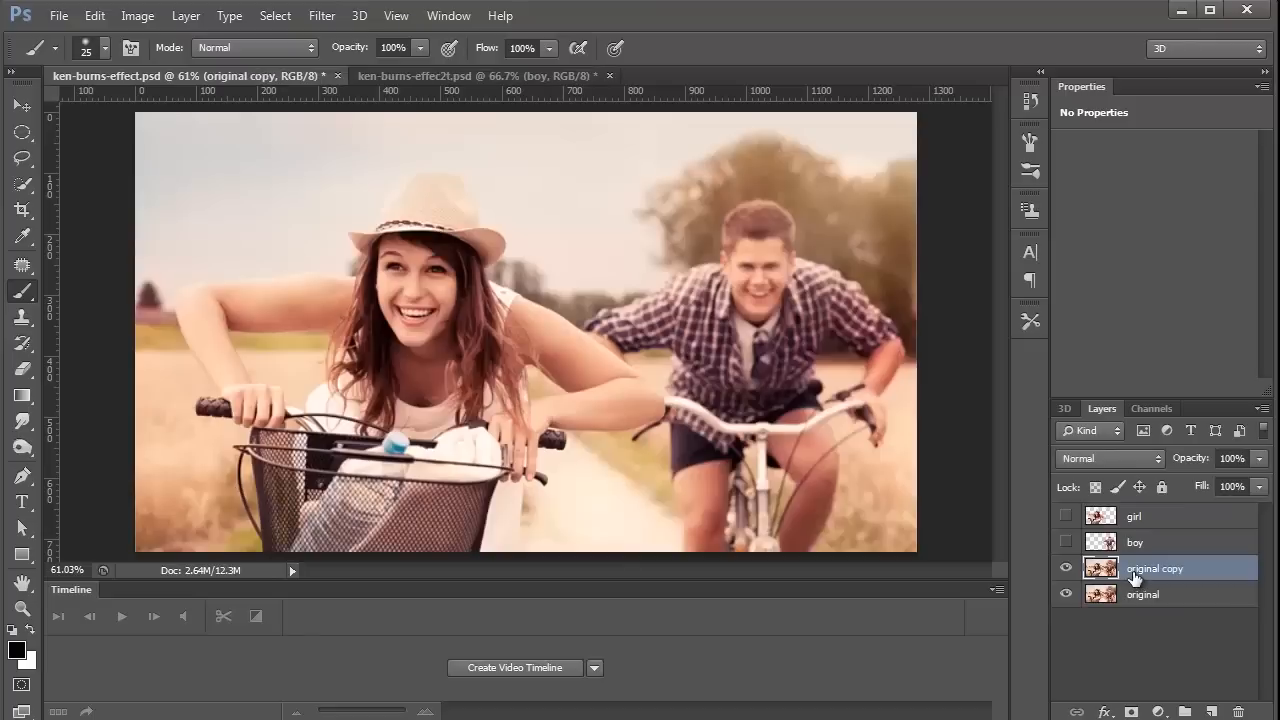
double_click(1142, 568)
type("background")
left_click(1100, 575)
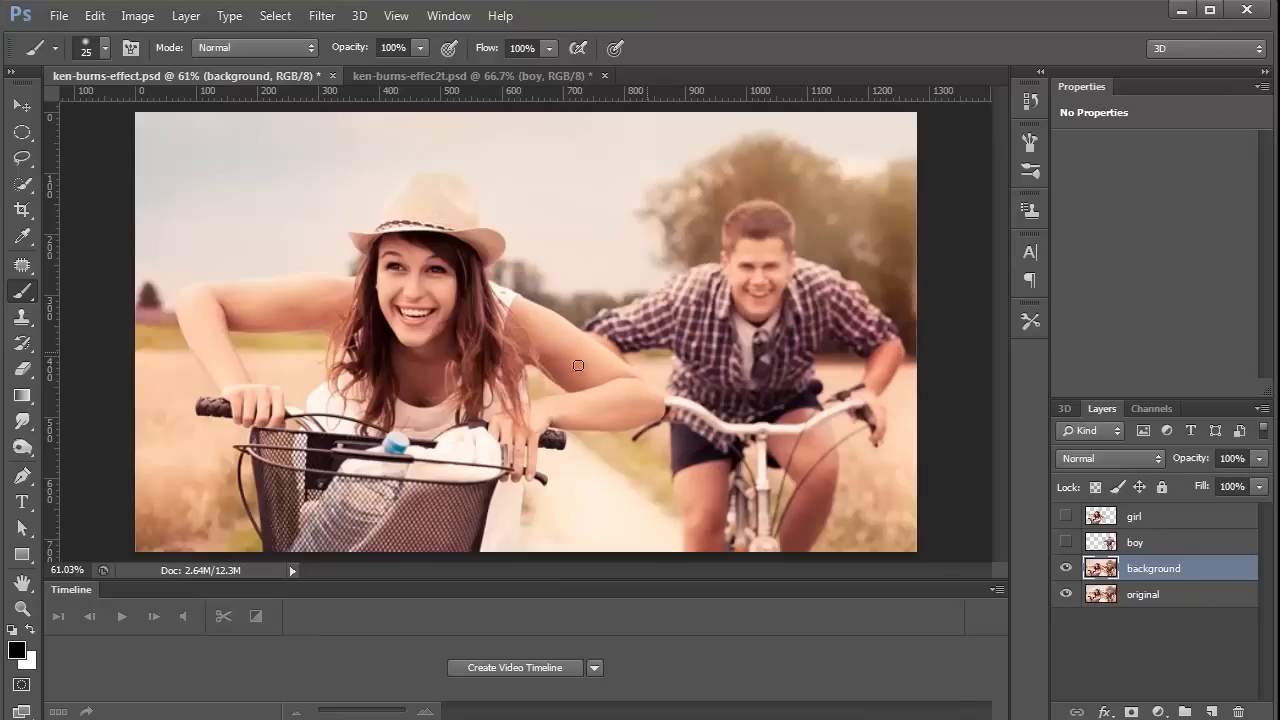
- Show the girl and boy layers, try moving the girl cutout over the background, and hide both layers again
left_click_drag(1064, 519, 1066, 546)
left_click(1100, 516)
left_click(21, 104)
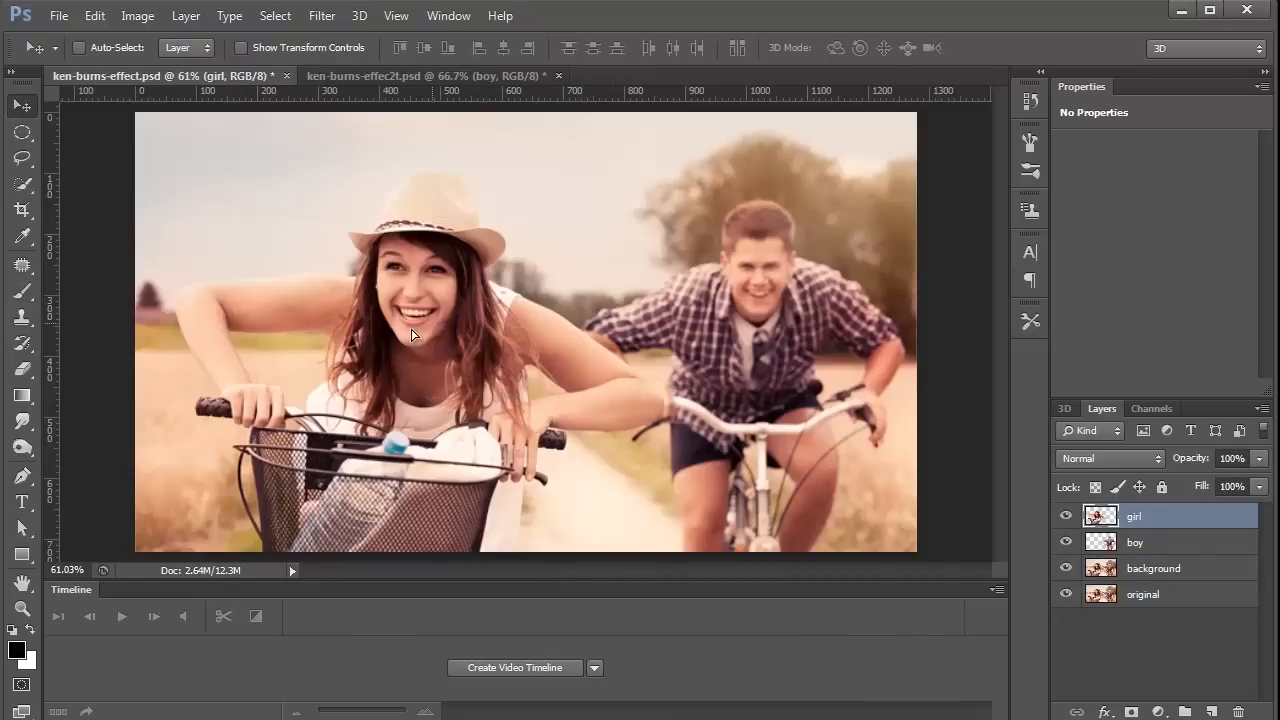
mouse_move(455, 336)
left_mouse_down()
mouse_move(405, 330)
mouse_move(425, 302)
mouse_move(449, 357)
mouse_move(403, 345)
left_mouse_up()
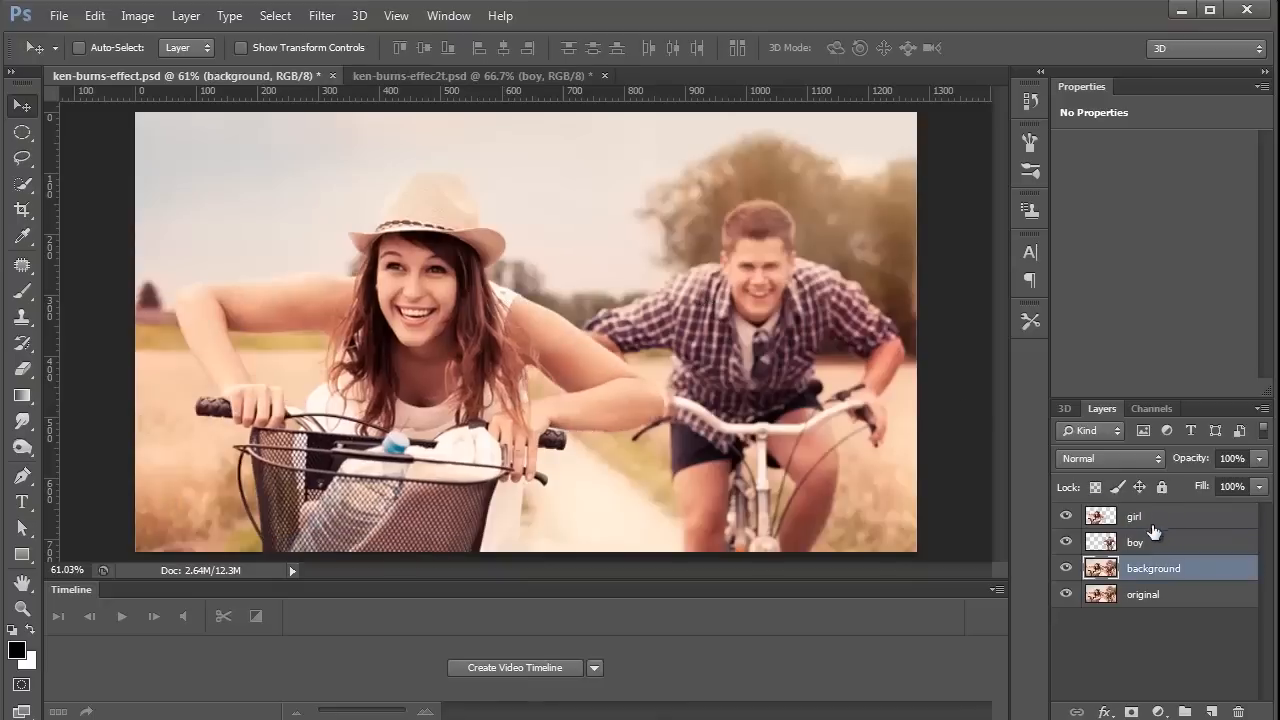
left_click(1066, 516)
left_click(1066, 541)
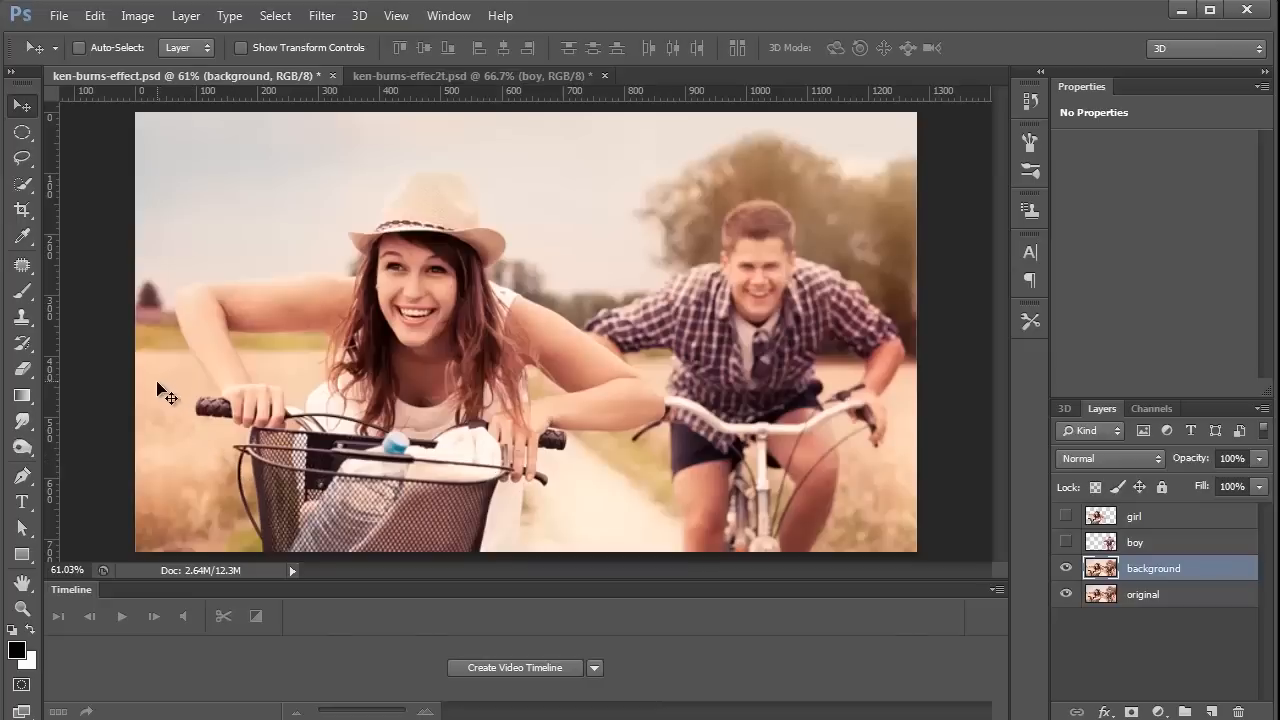
- Copy a lassoed strip of the field beside the woman's bicycle basket, feathered by 5 pixels, from the background onto a new layer
left_click(22, 159)
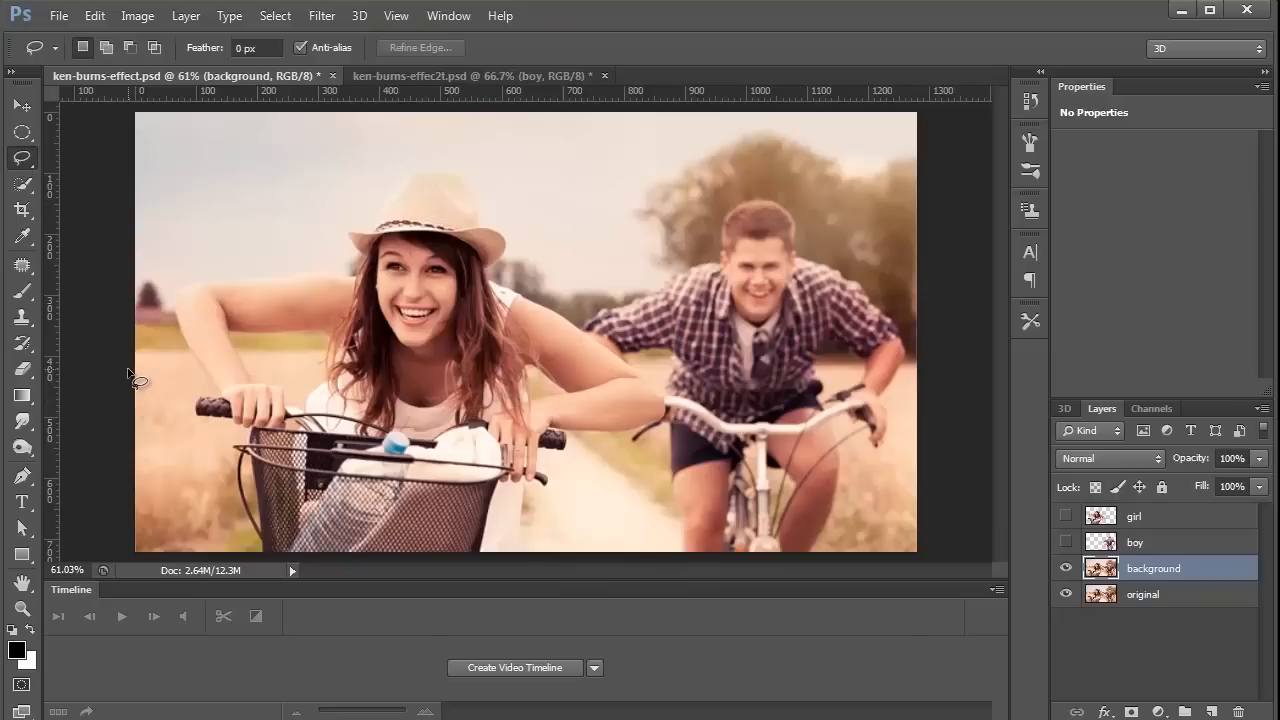
mouse_move(143, 361)
left_mouse_down()
mouse_move(157, 527)
mouse_move(217, 547)
mouse_move(234, 516)
mouse_move(190, 434)
mouse_move(175, 366)
mouse_move(147, 361)
mouse_move(159, 365)
mouse_move(168, 345)
mouse_move(160, 319)
mouse_move(152, 384)
left_mouse_up()
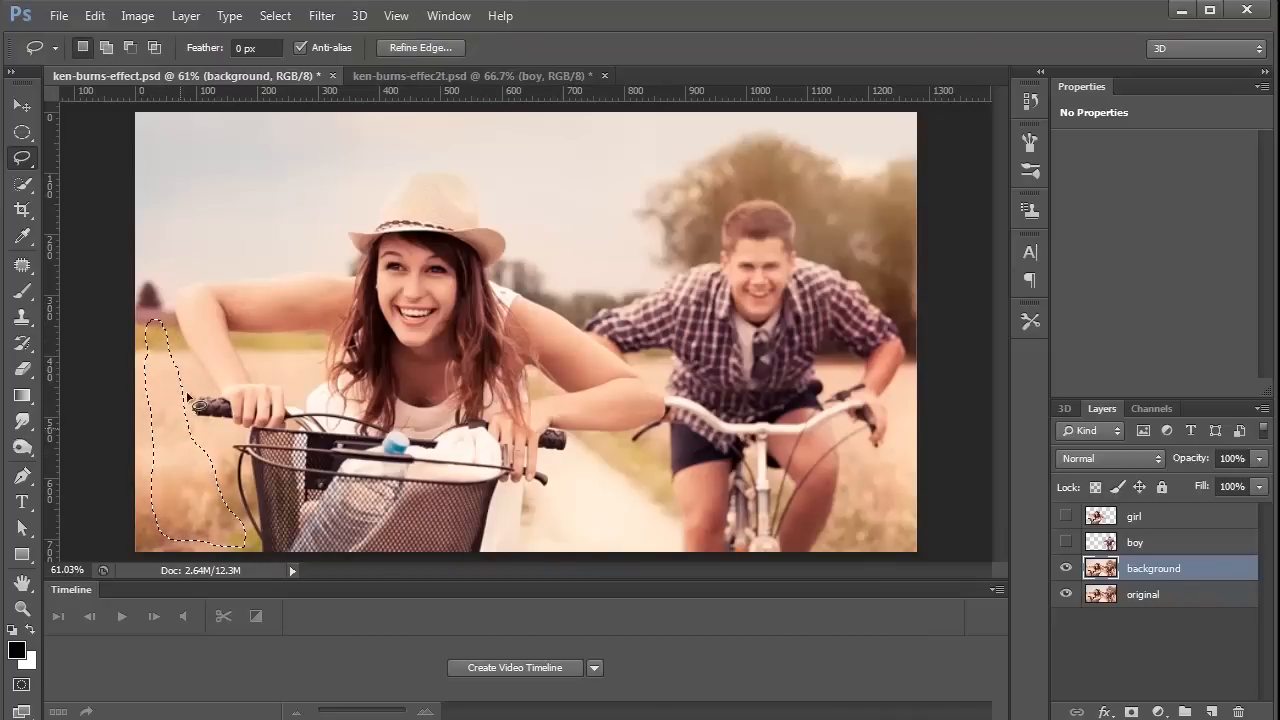
left_click(267, 17)
mouse_move(352, 233)
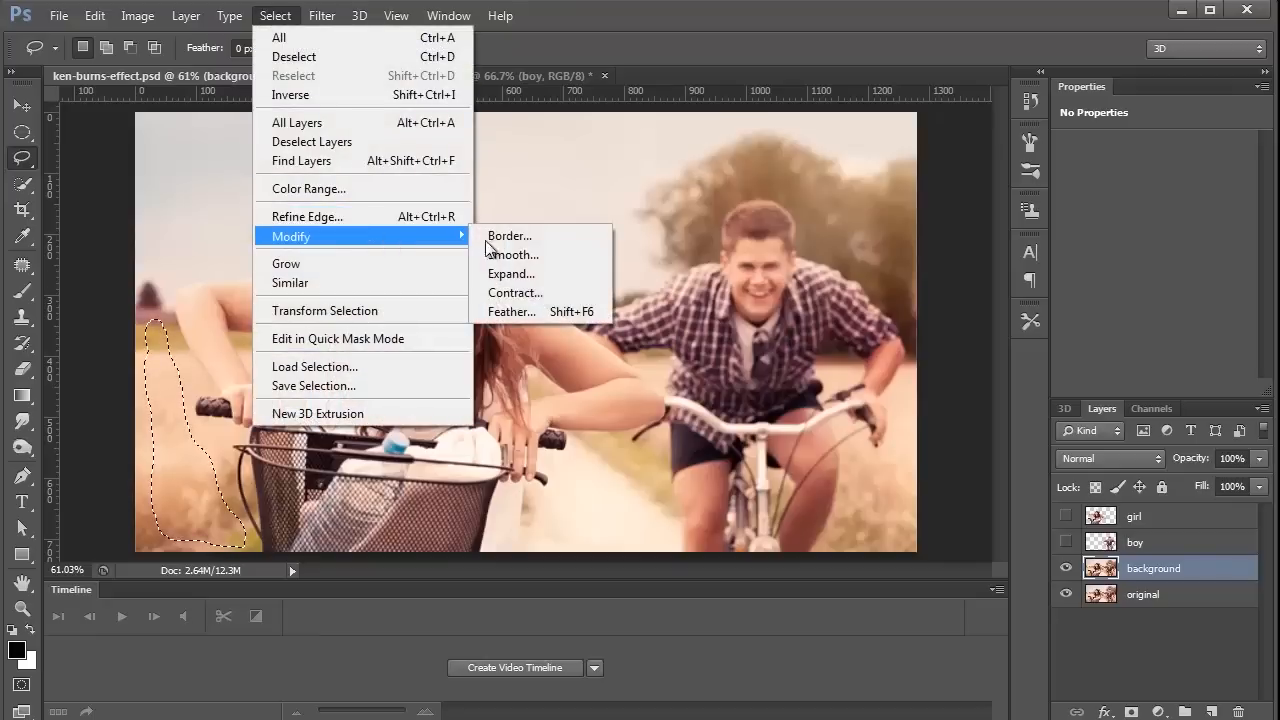
left_click(529, 309)
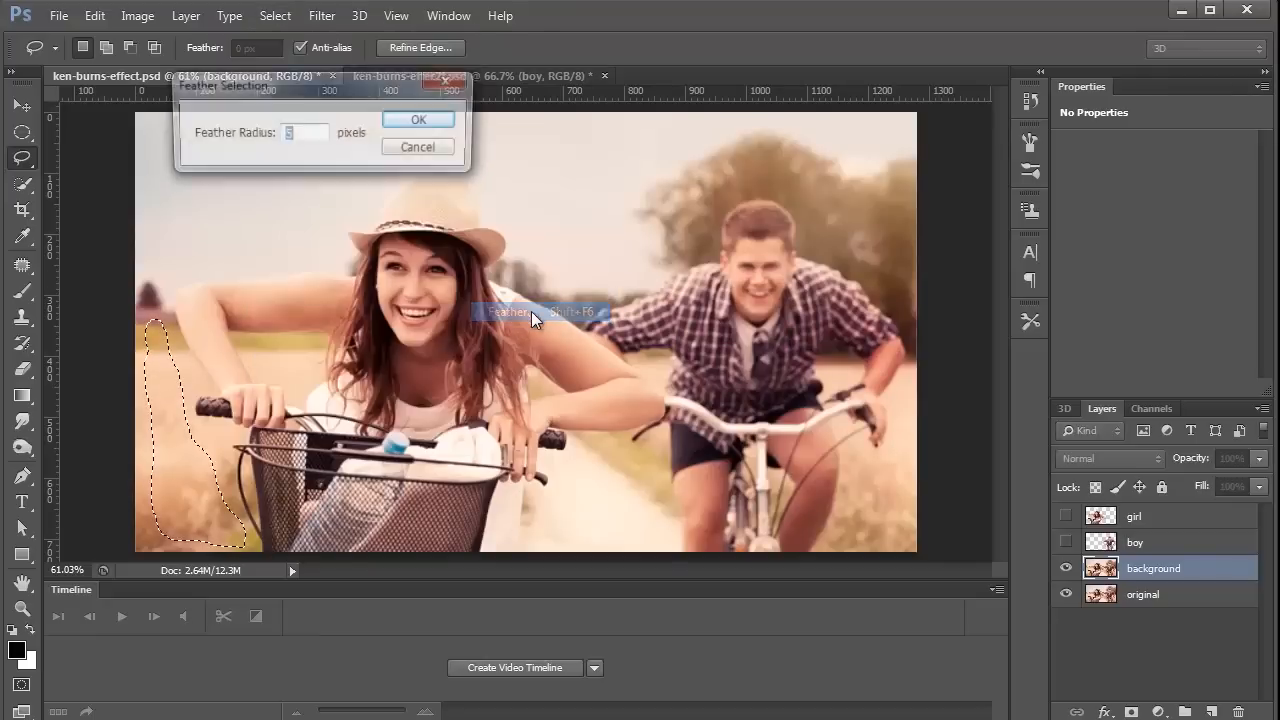
left_click(421, 120)
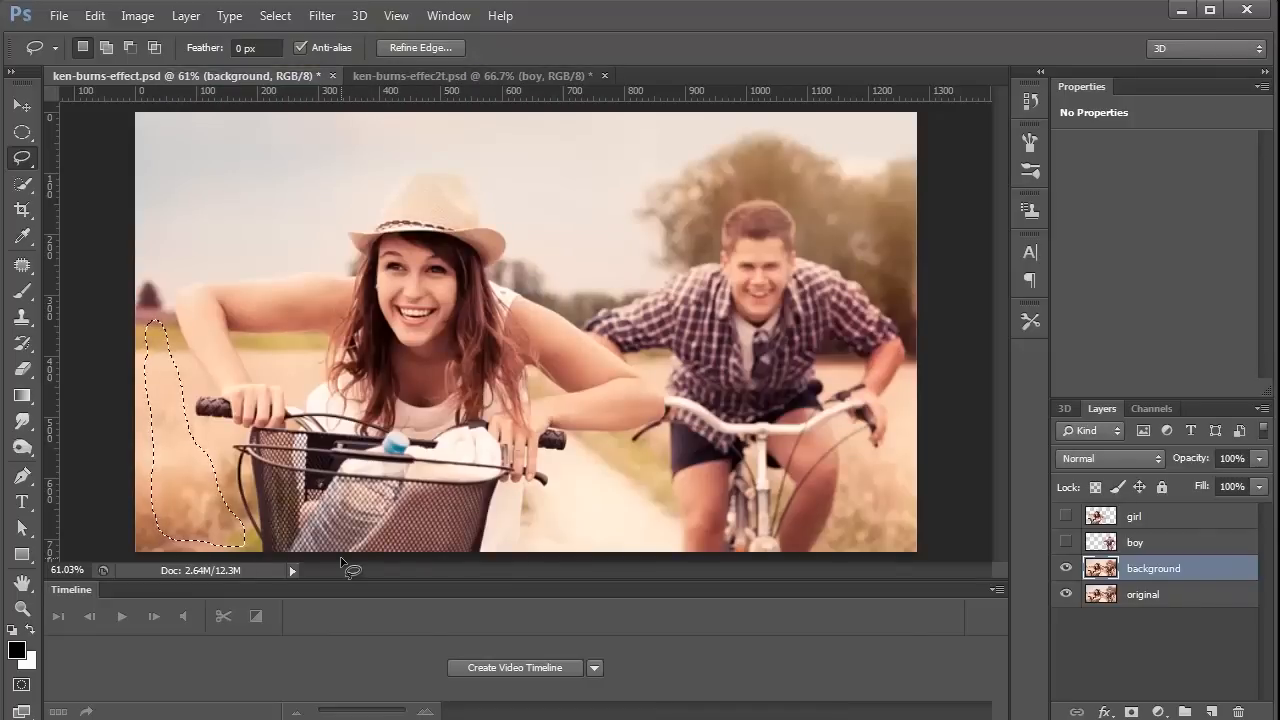
key("ctrl+j")
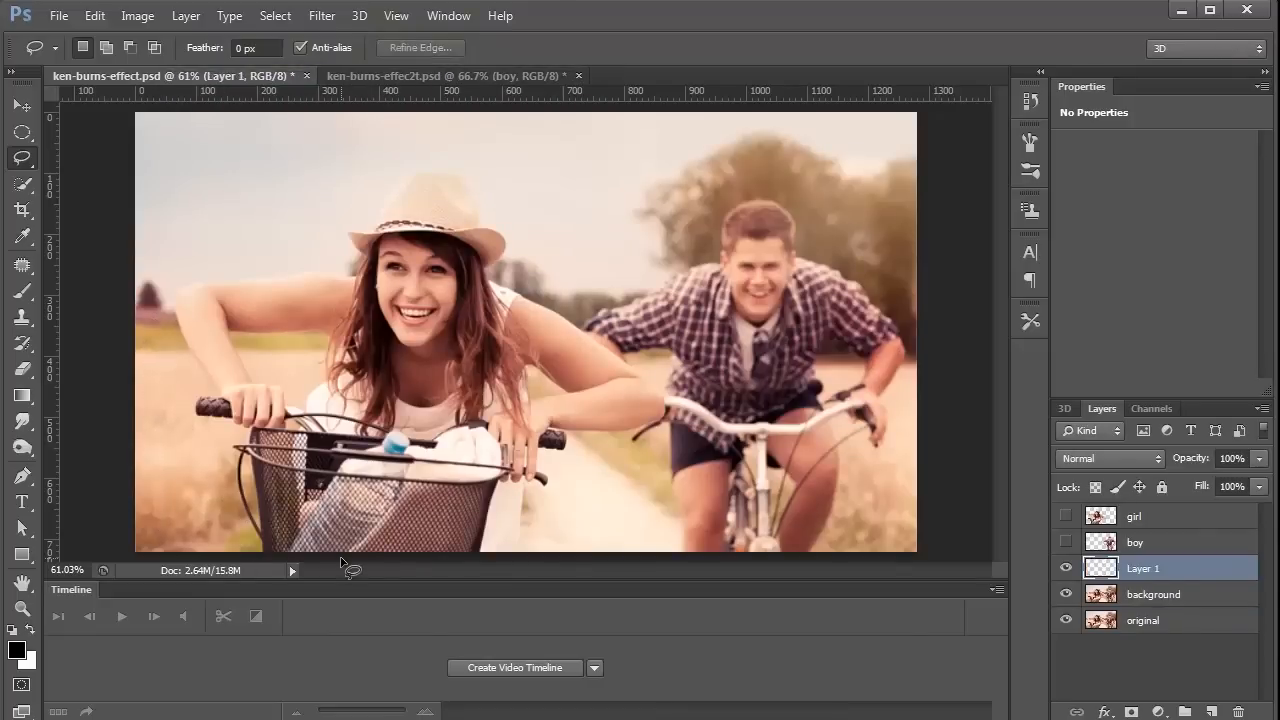
- Cover the woman's forearm and the basket's outer side with the field patch and three copies of it, and merge these four layers
key("v")
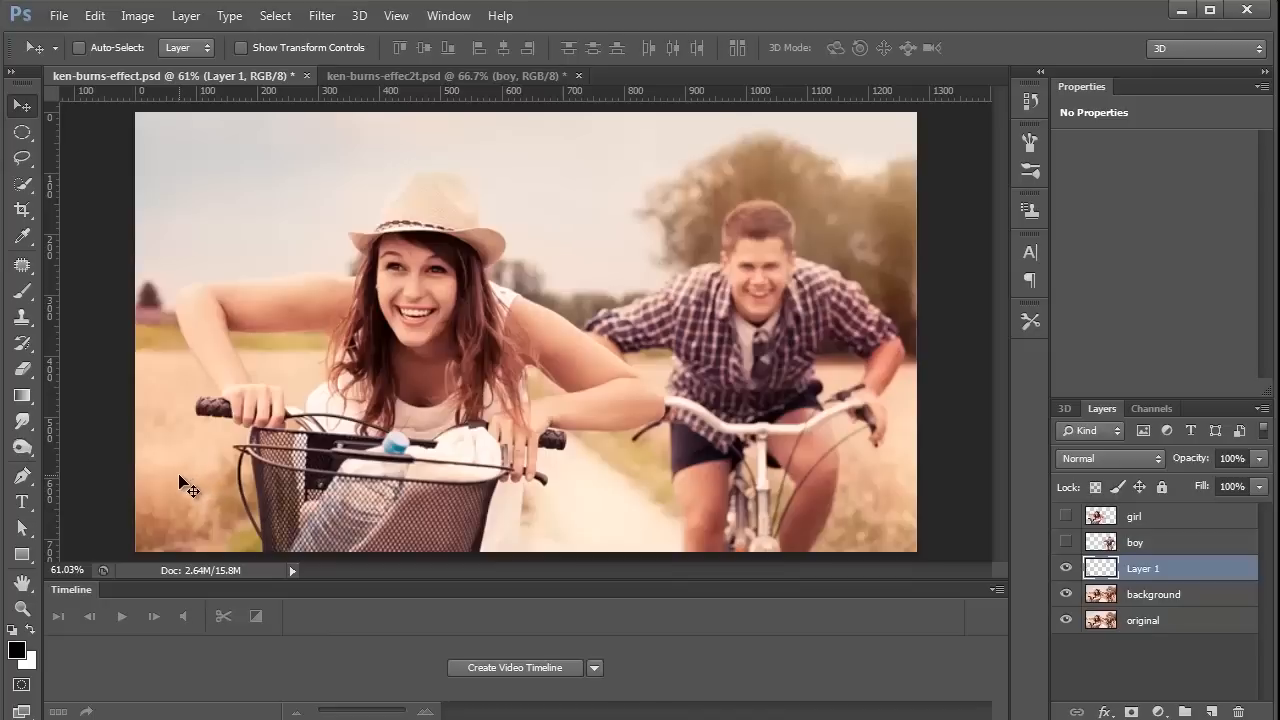
left_click_drag(186, 480, 275, 468)
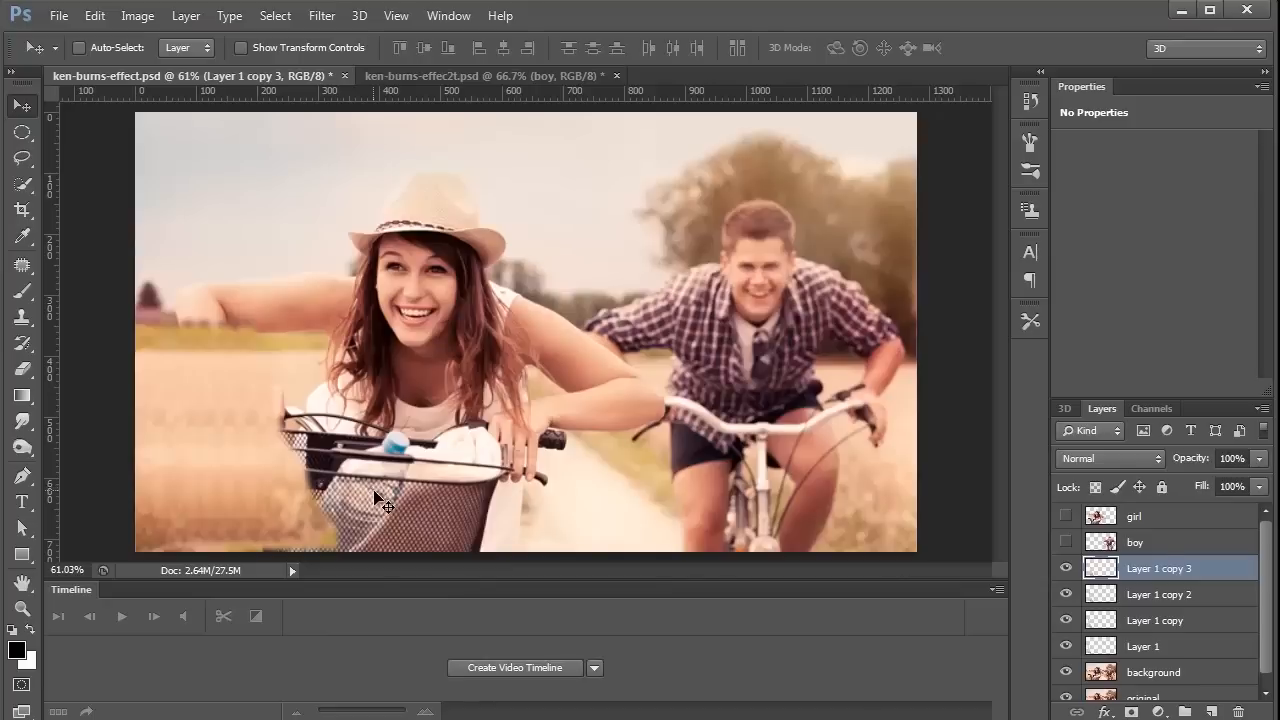
left_click(1160, 652, "shift")
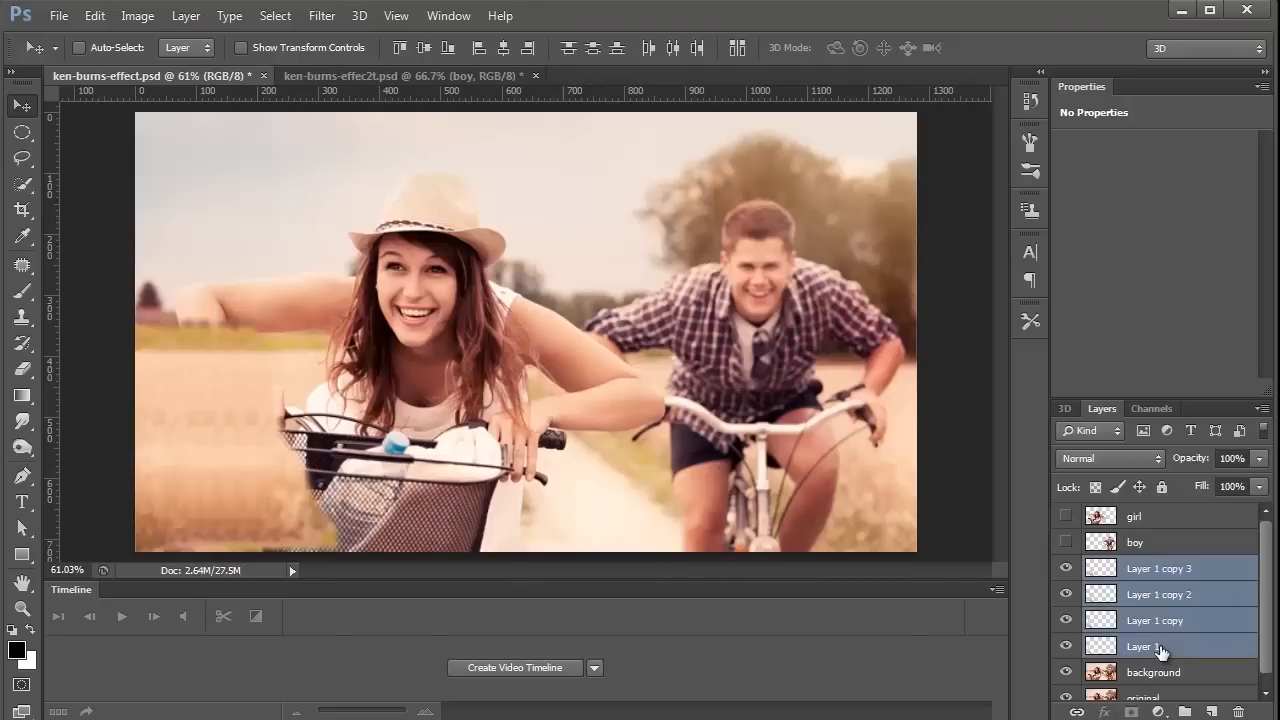
key("ctrl+e")
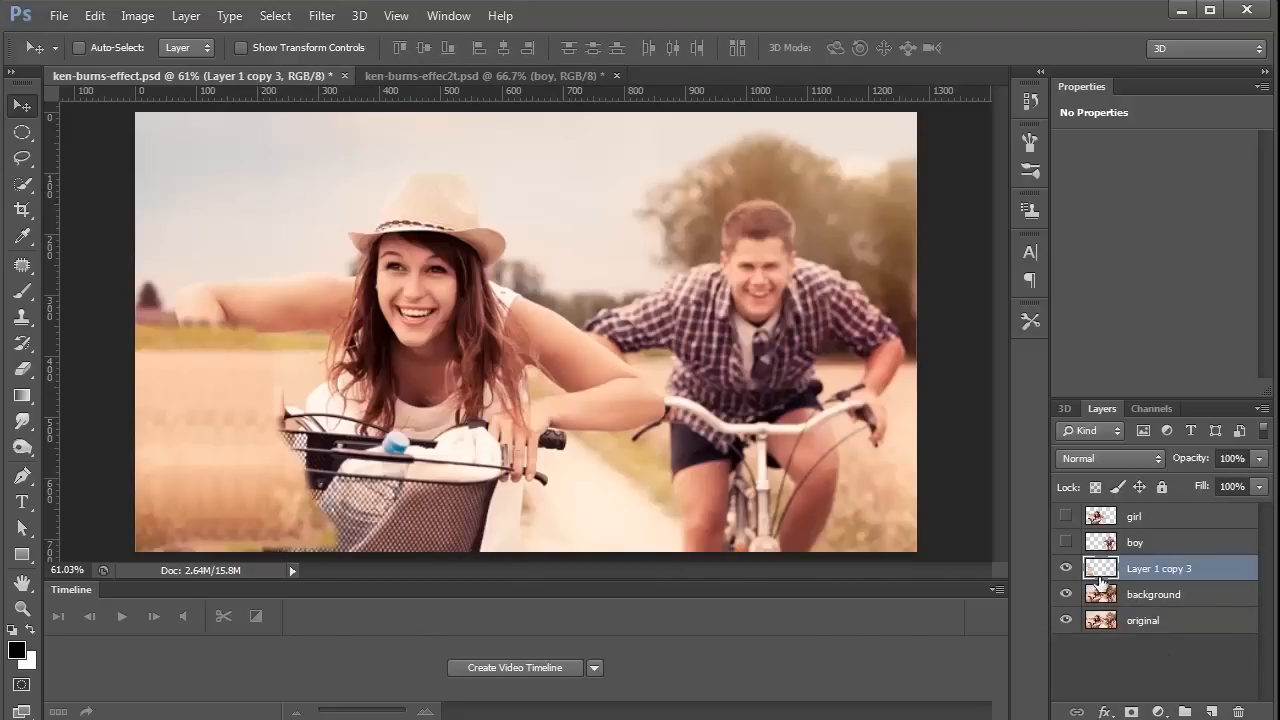
- Blend the repeated seams in the merged field patch with Clone Stamp strokes sampled from the nearby grass, and compare the result with the layer hidden
left_click(24, 318)
left_click(210, 475)
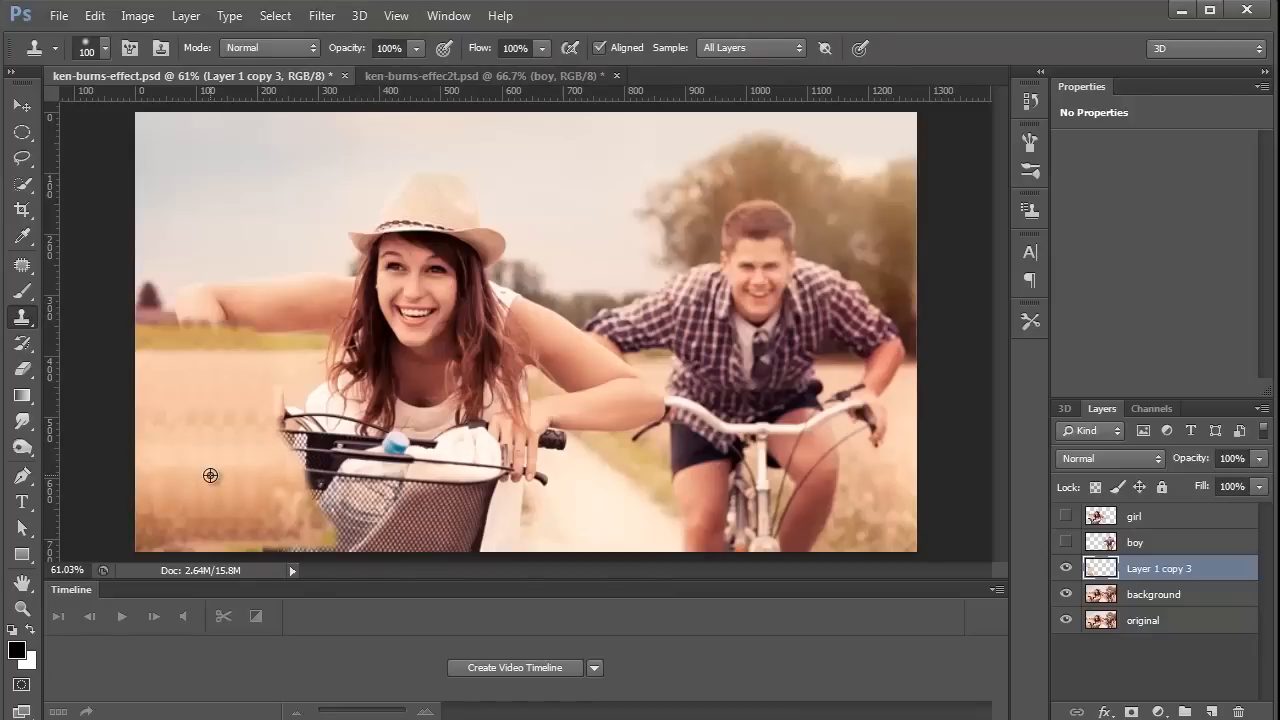
left_click(216, 468, "alt")
mouse_move(216, 468)
left_mouse_down()
mouse_move(221, 428)
mouse_move(236, 427)
mouse_move(184, 424)
mouse_move(240, 429)
left_mouse_up()
left_click(206, 463, "alt")
mouse_move(235, 491)
left_mouse_down()
mouse_move(209, 491)
mouse_move(256, 510)
mouse_move(200, 517)
mouse_move(177, 514)
mouse_move(171, 486)
left_mouse_up()
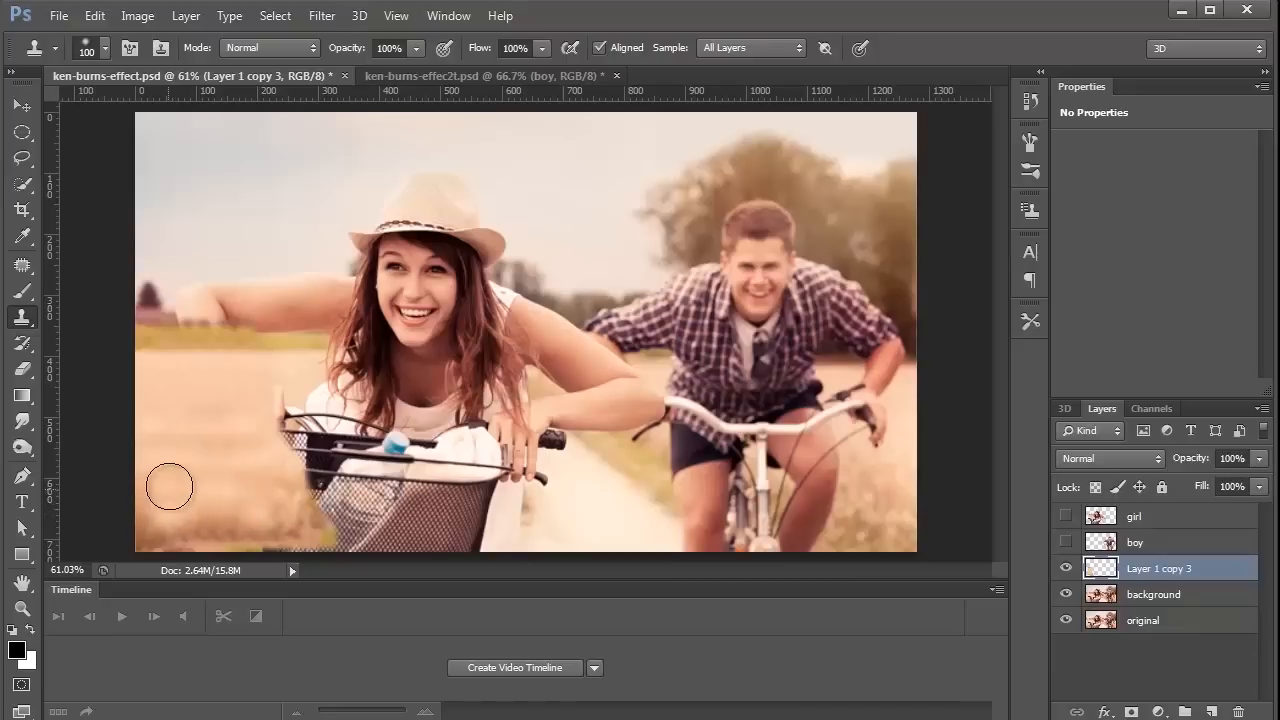
key("alt")
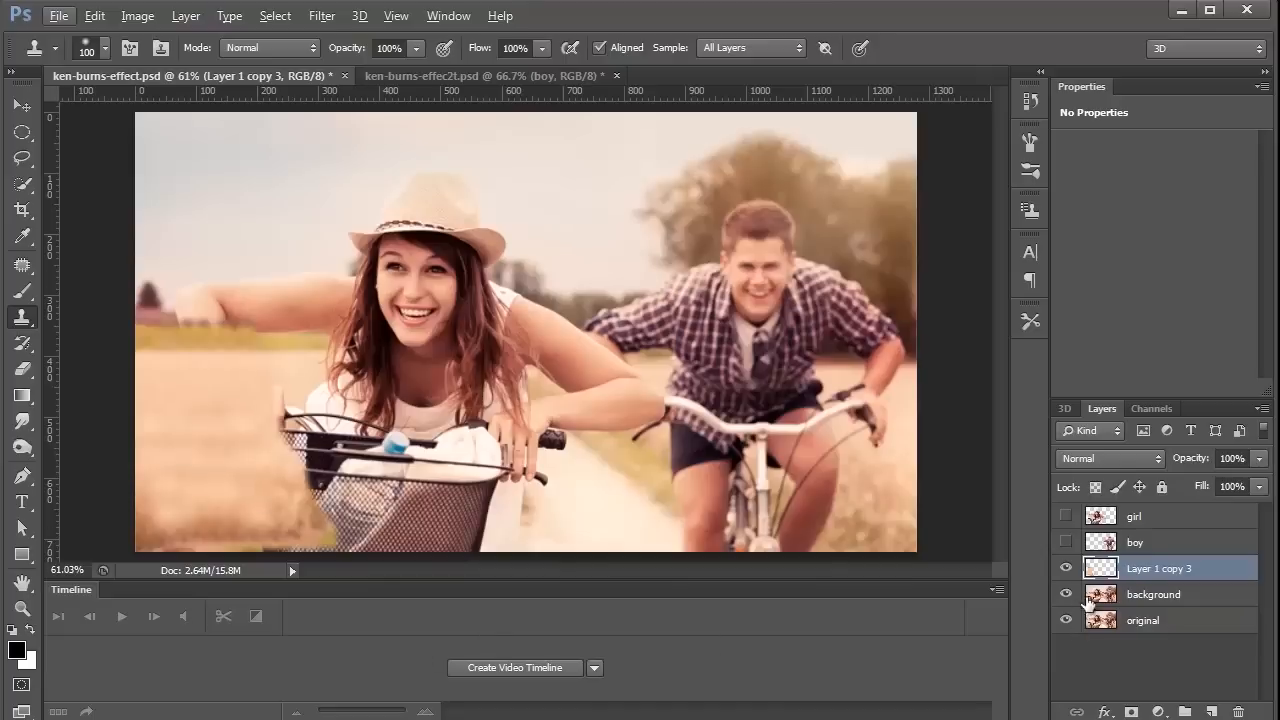
left_click(1066, 568)
left_click(1066, 568)
- Try to outline the dirt road, extended beneath the woman, with a Polygonal Lasso selection
left_click(24, 160)
right_click(24, 160)
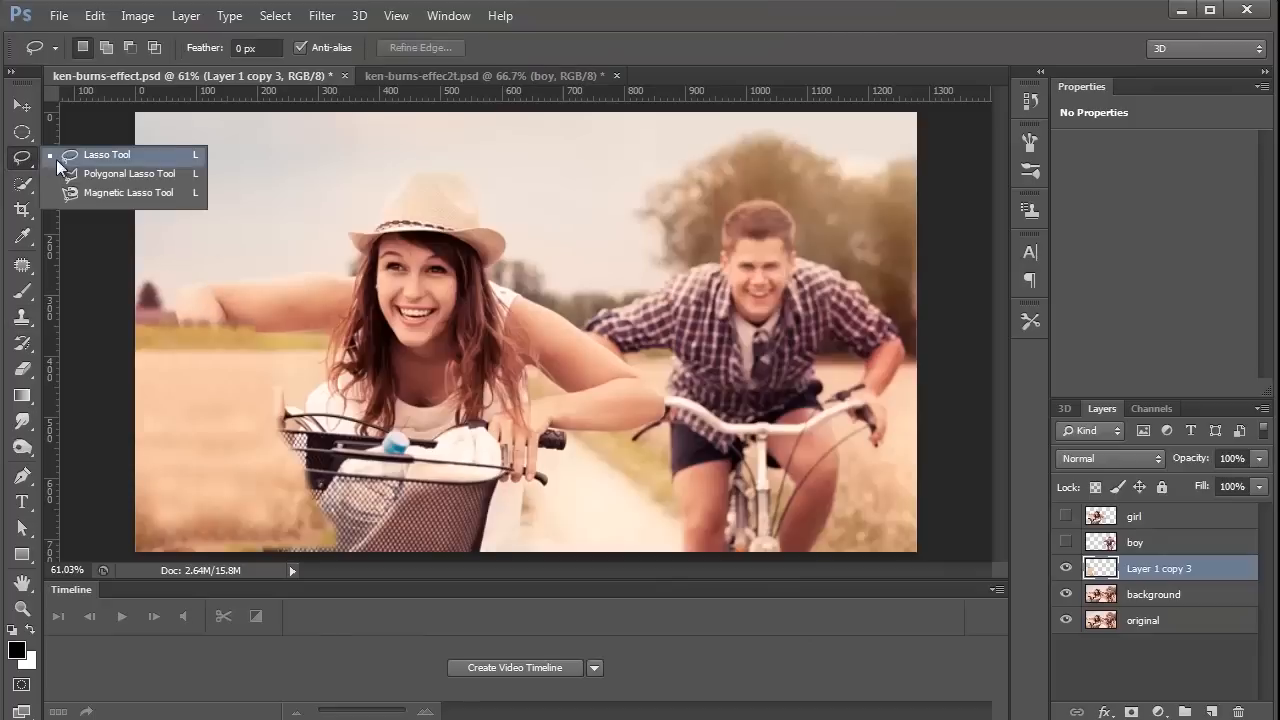
left_click(100, 171)
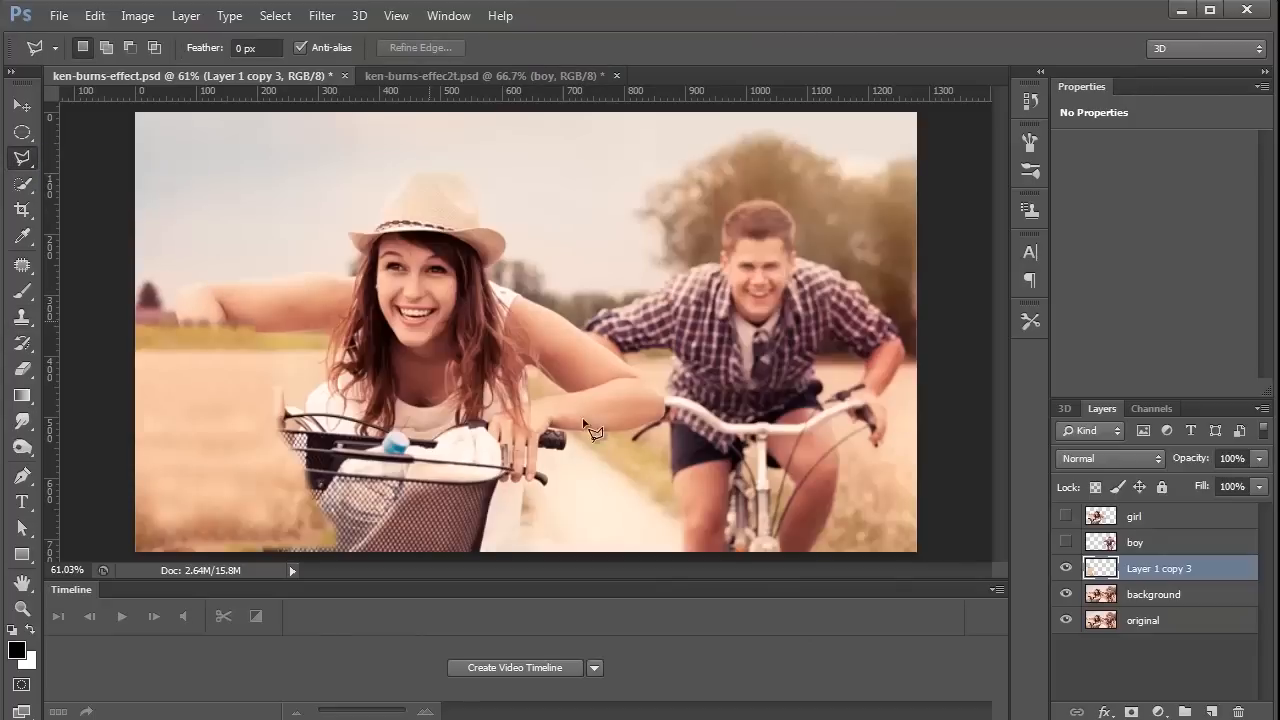
left_click(738, 556)
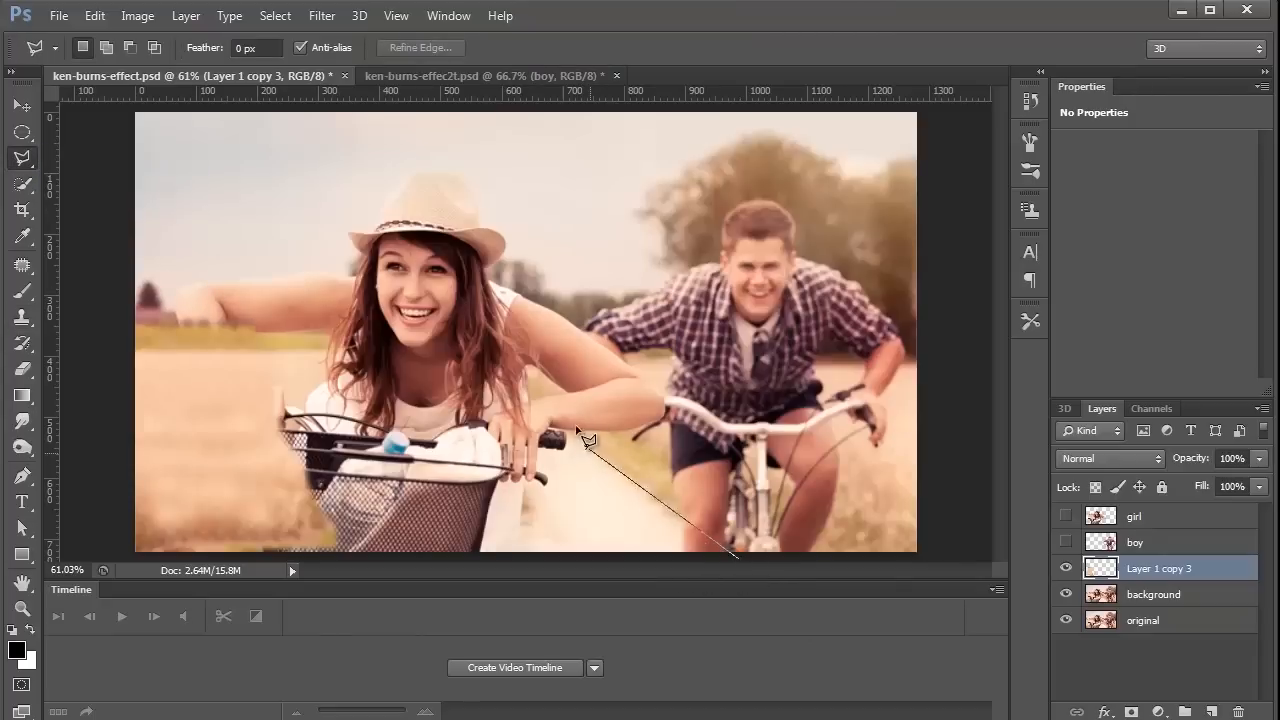
left_click(481, 350)
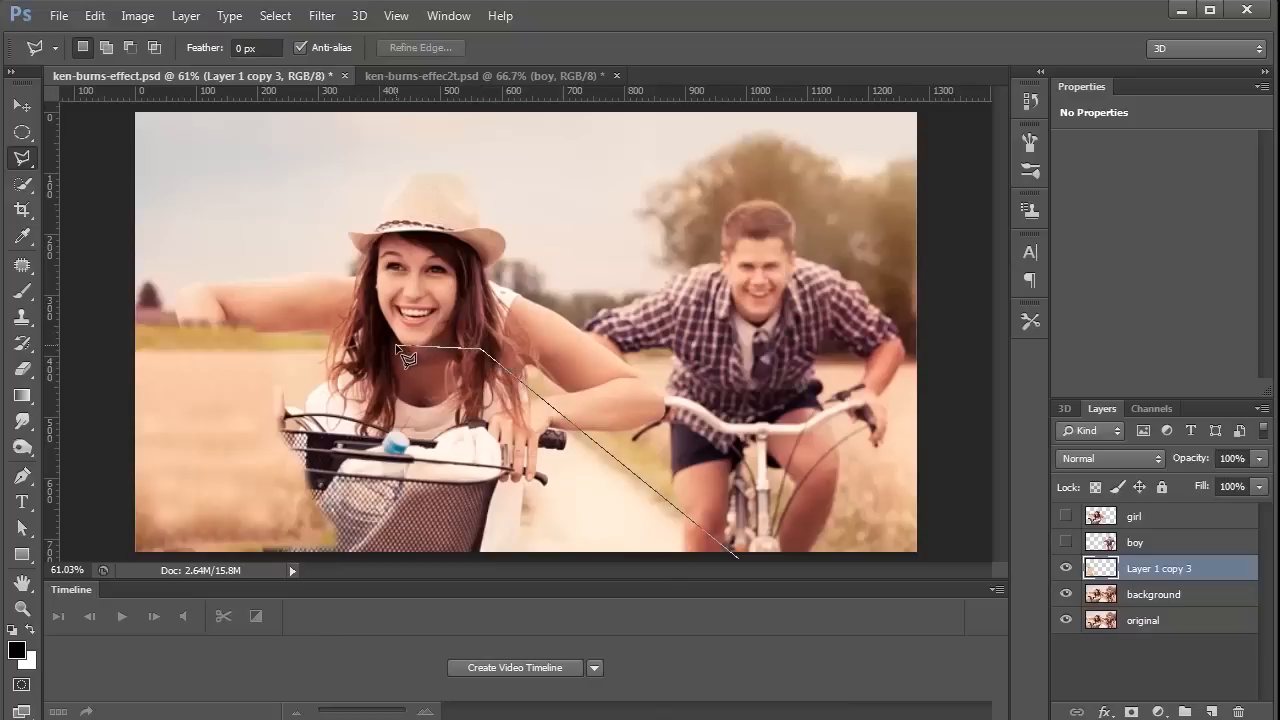
left_click(397, 348)
left_click(306, 562)
double_click(730, 564)
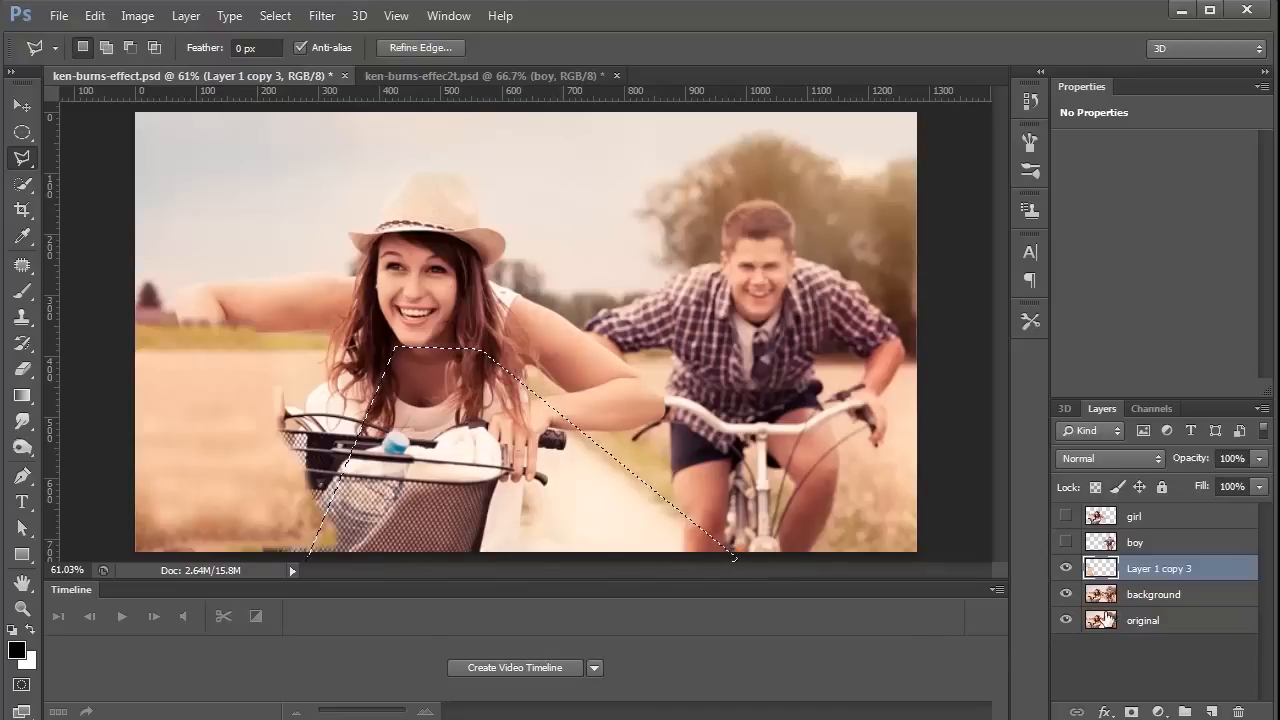
- Move the original layer to the top of the stack and outline the road as a polygonal selection narrowing at the woman's chest
left_click_drag(1102, 622, 1068, 518)
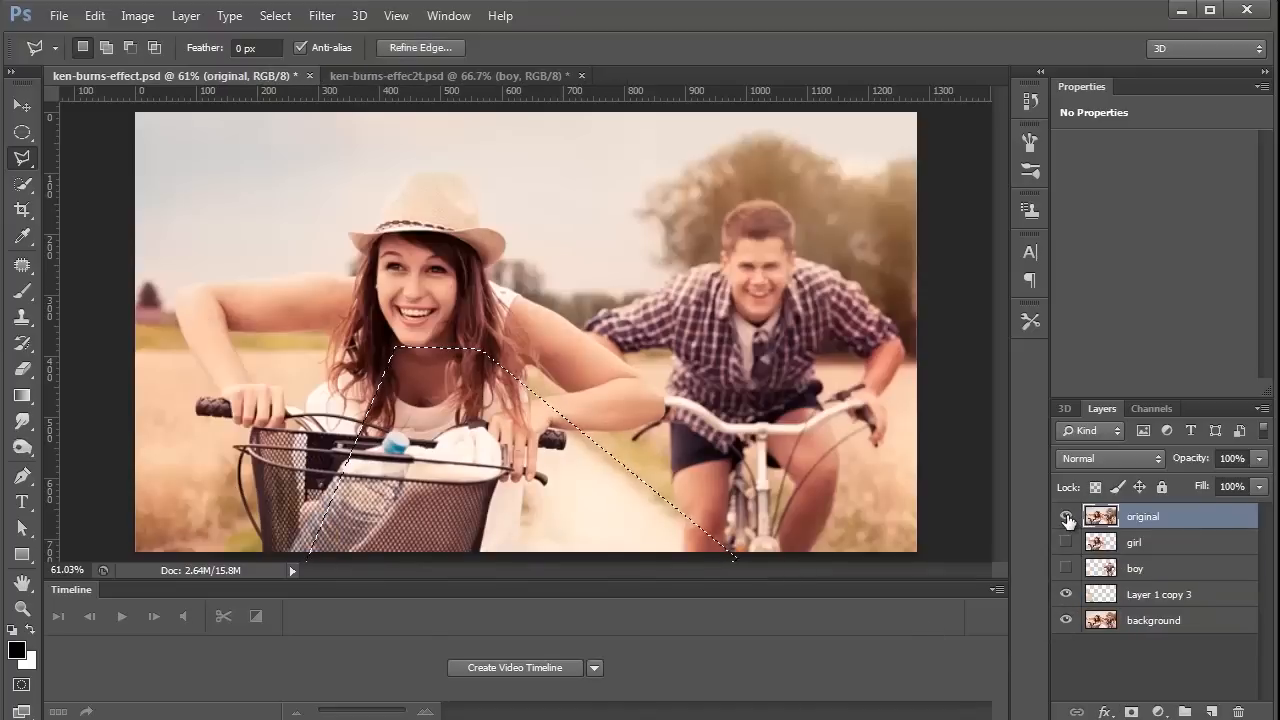
key("ctrl+d")
left_click(302, 556)
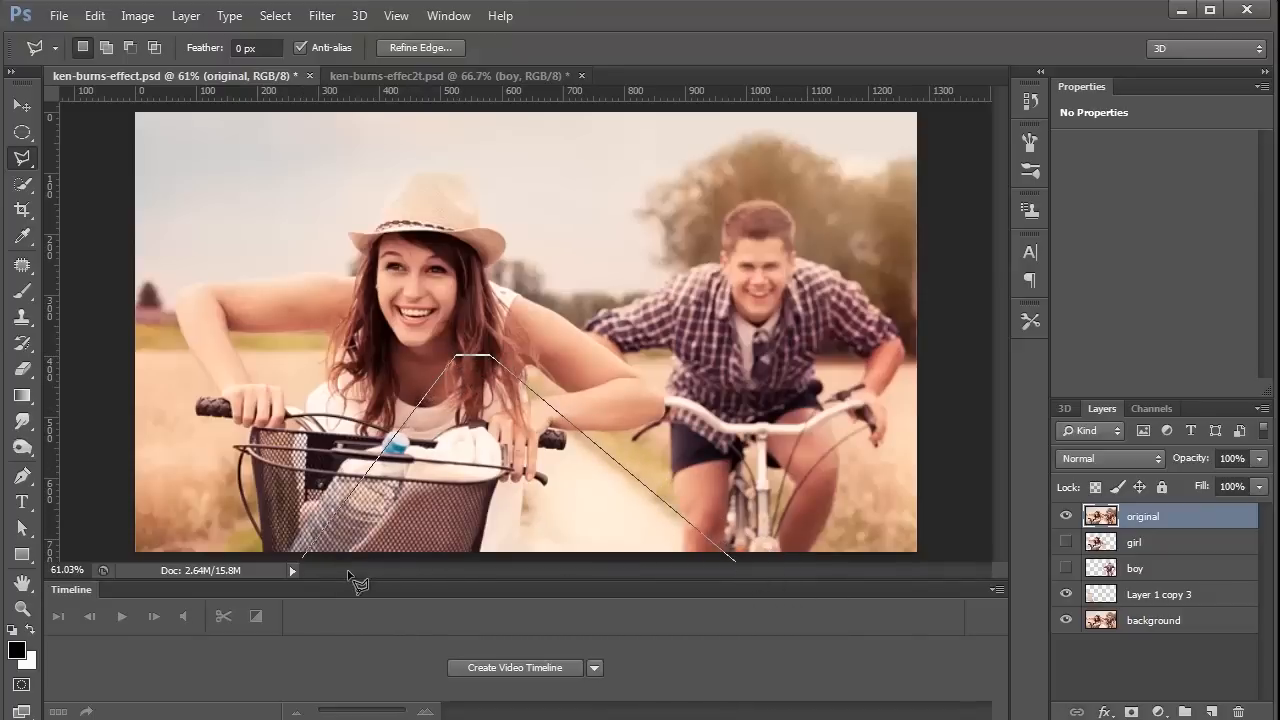
left_click(307, 562)
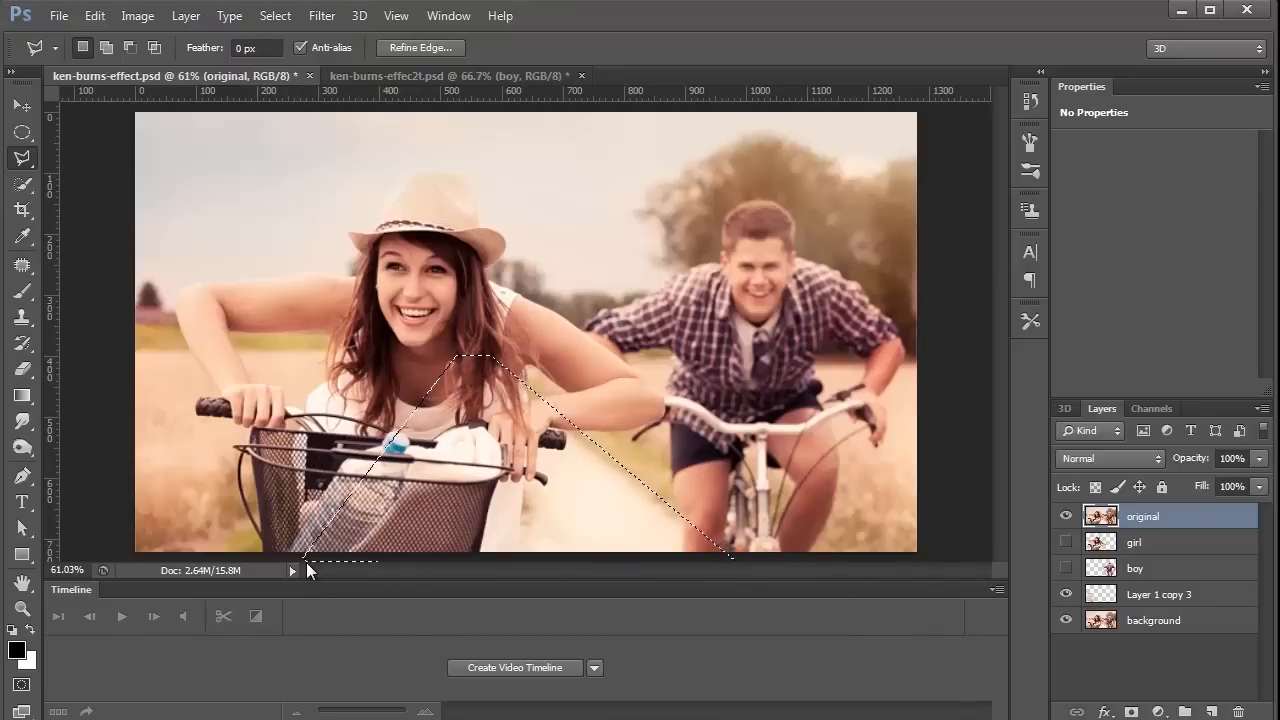
- Hide the original layer and add a new empty layer above the merged field patch
left_click(1066, 516)
left_click(1066, 542)
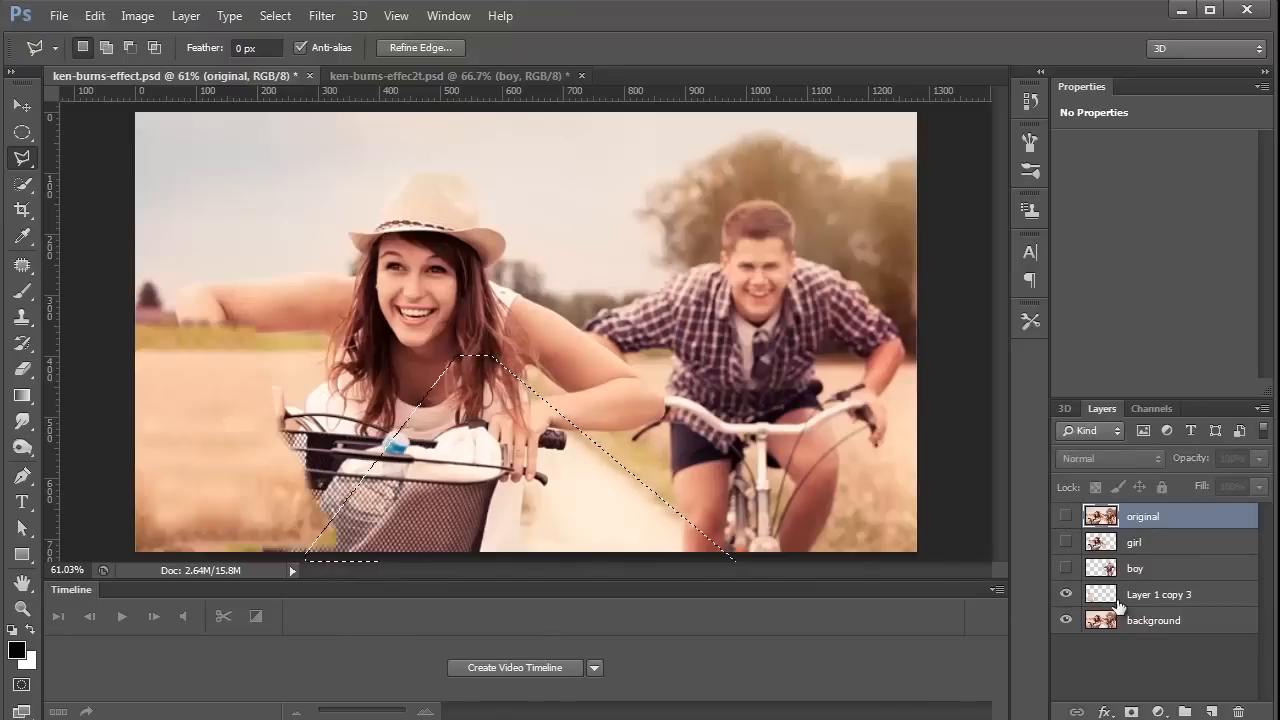
left_click(1118, 607)
left_click(1211, 712)
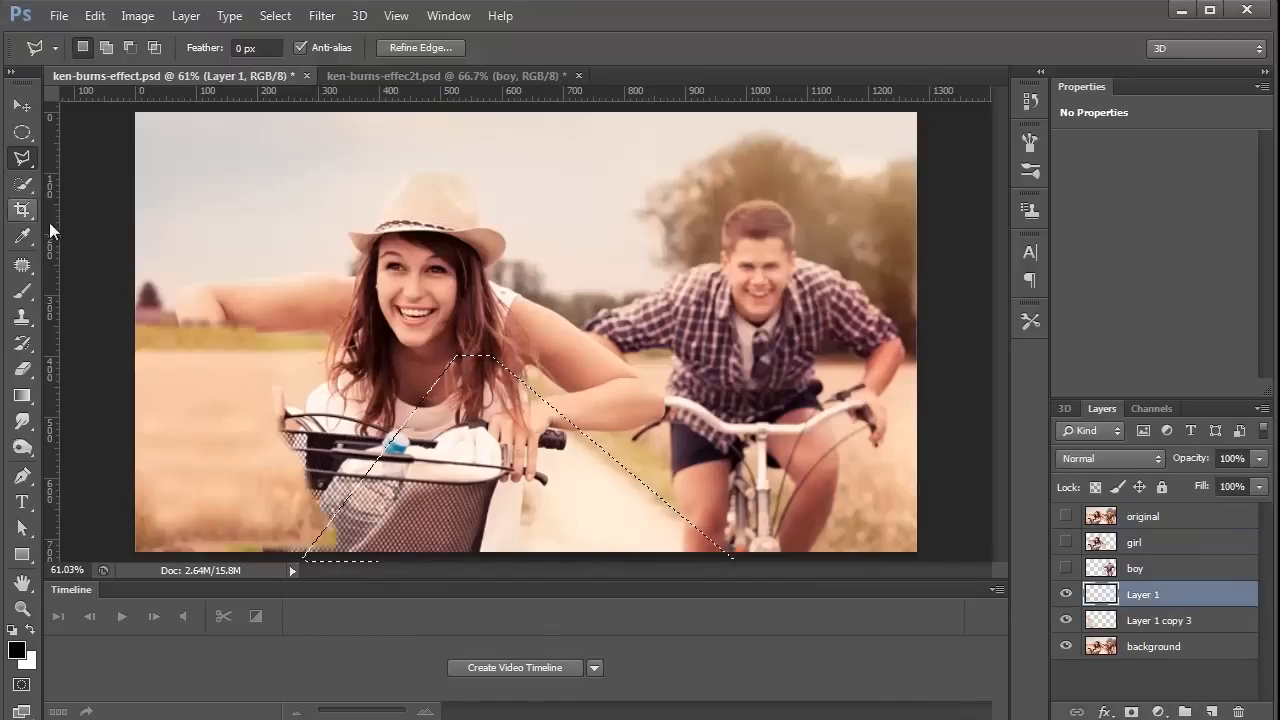
- Fill the road selection, feathered by 5 pixels, with the pale colour sampled from the visible road, and deselect
left_click(22, 235)
left_click(604, 489)
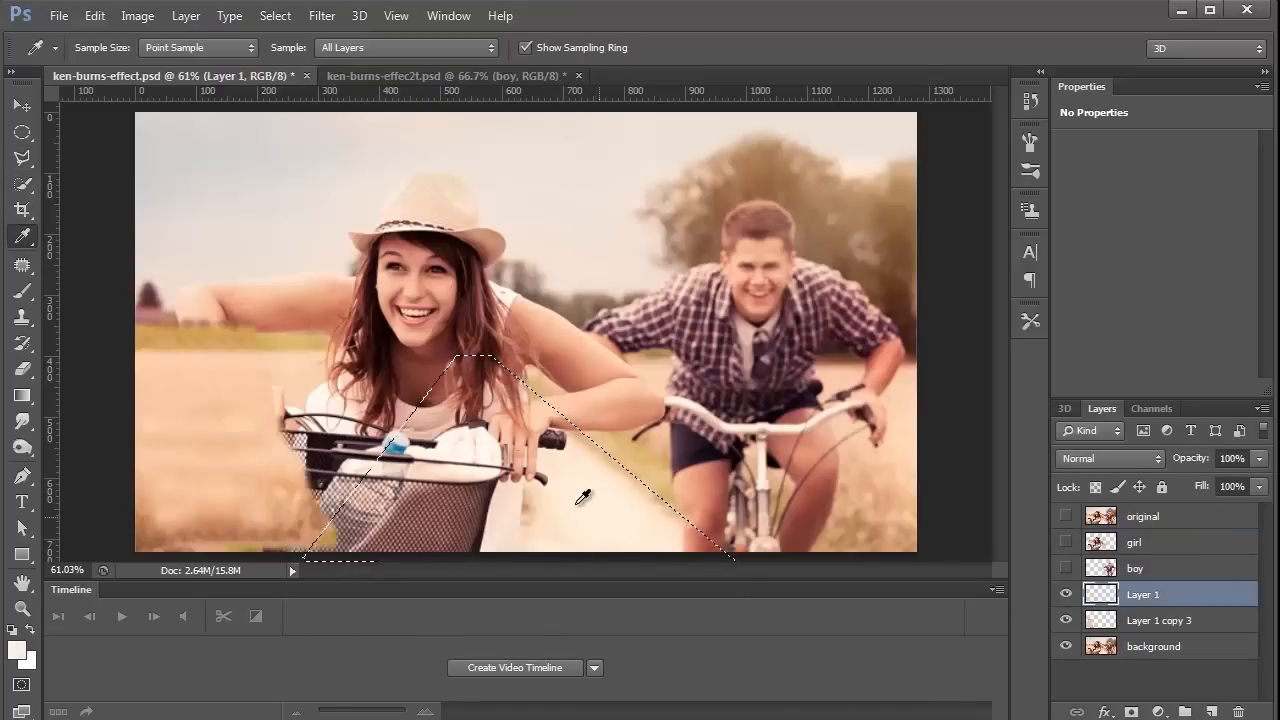
left_click(22, 290)
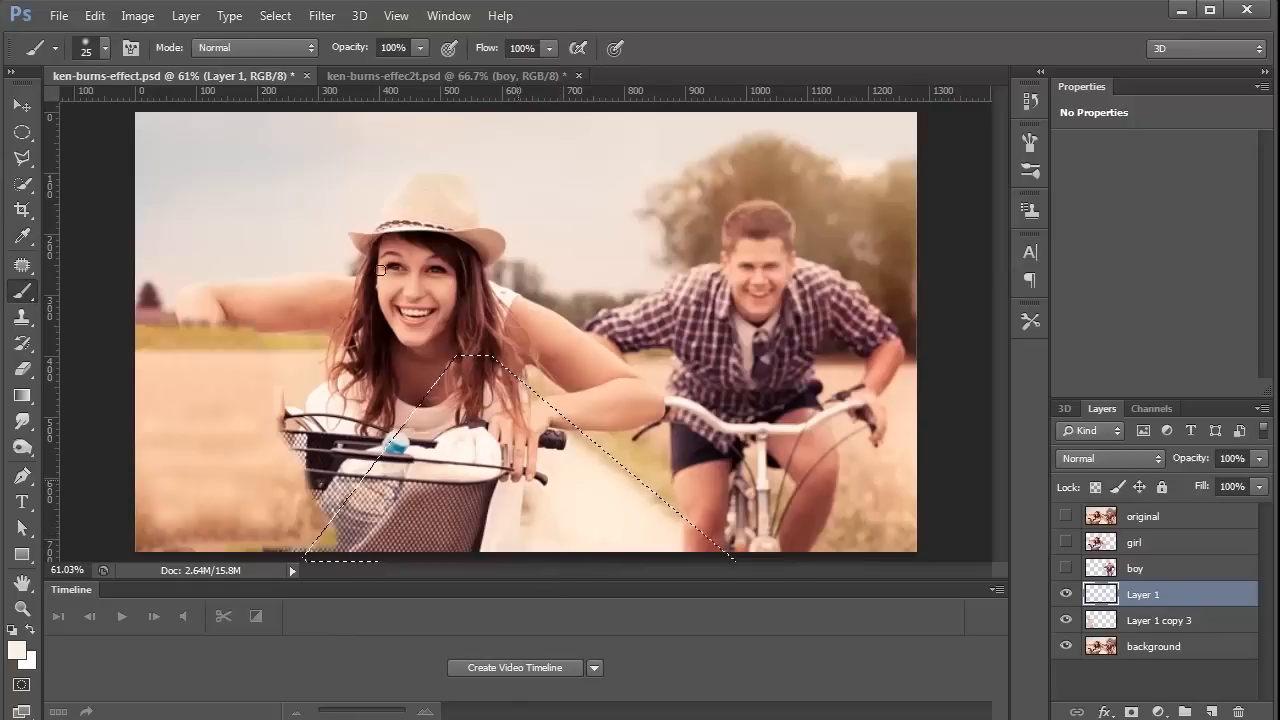
left_click(275, 15)
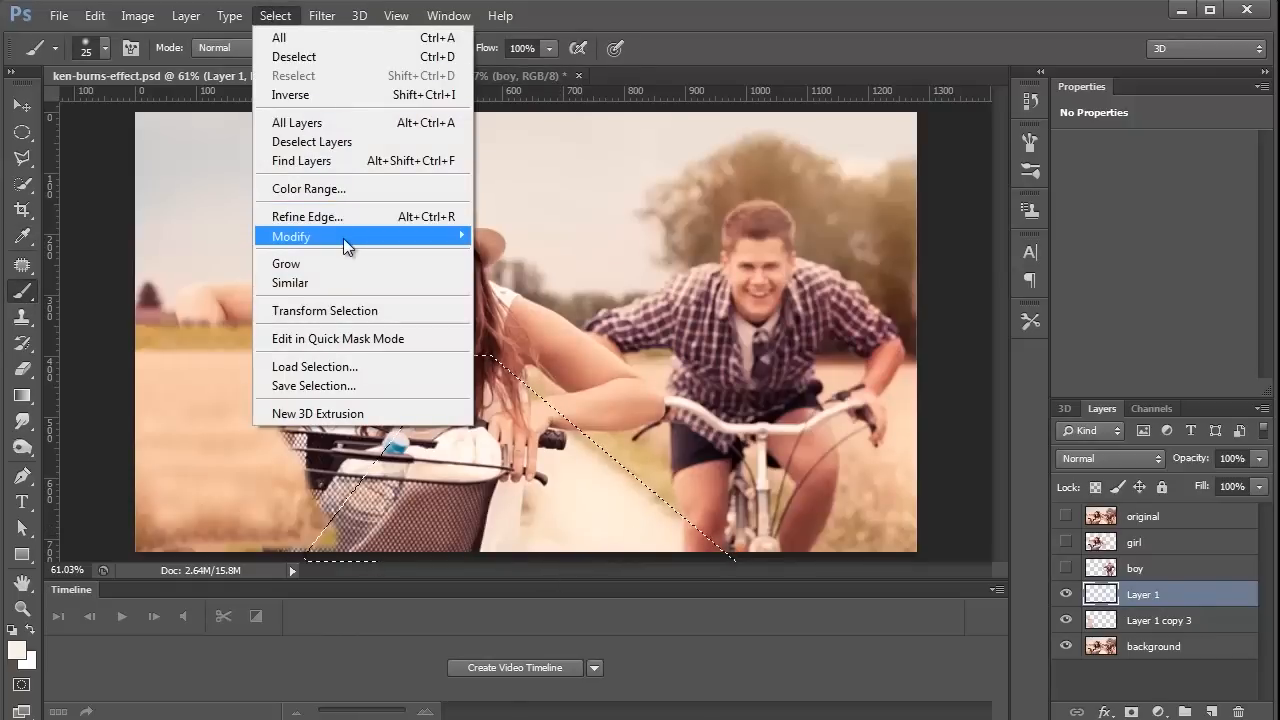
mouse_move(343, 238)
left_click(586, 311)
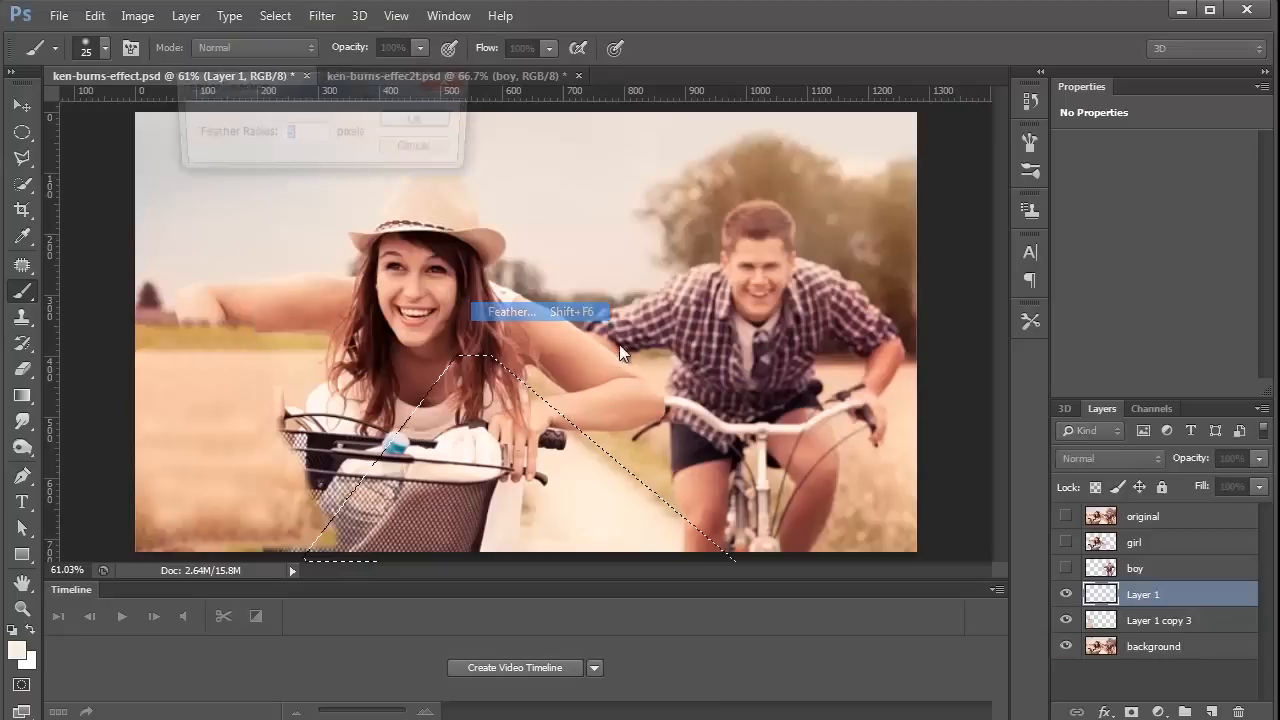
left_click(422, 120)
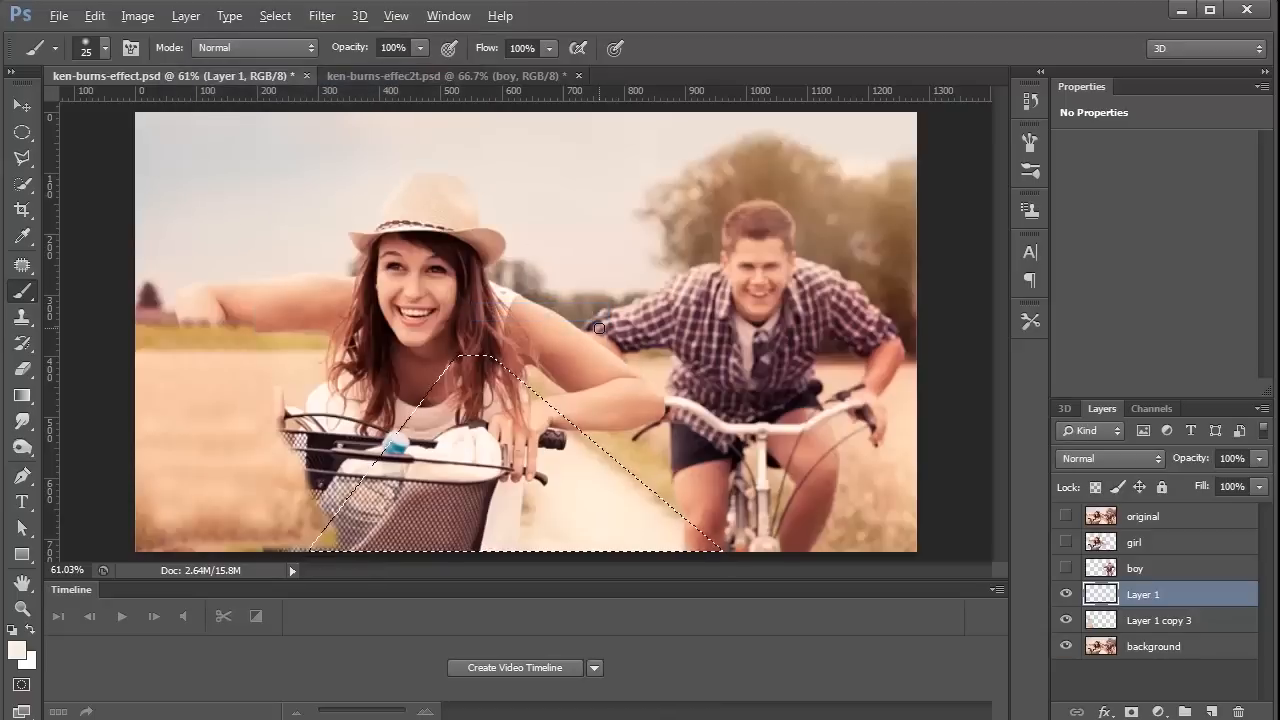
key("alt+BackSpace")
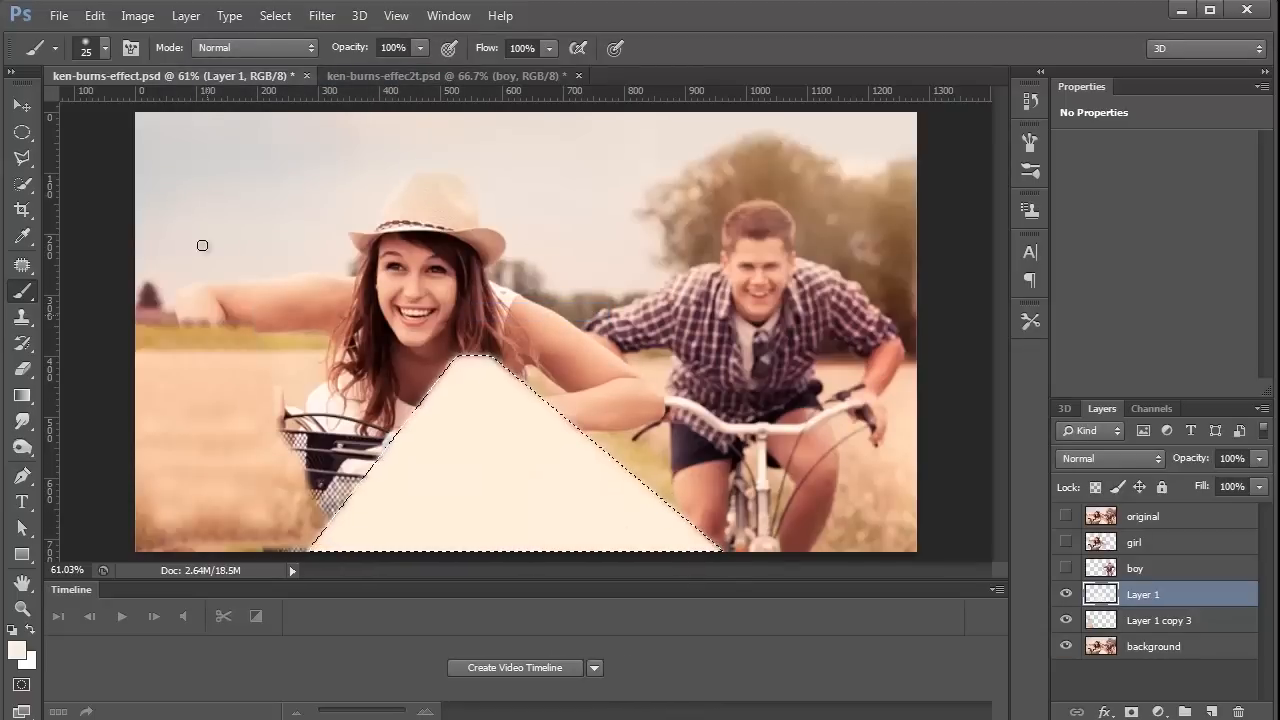
left_click(30, 134)
left_click(479, 451)
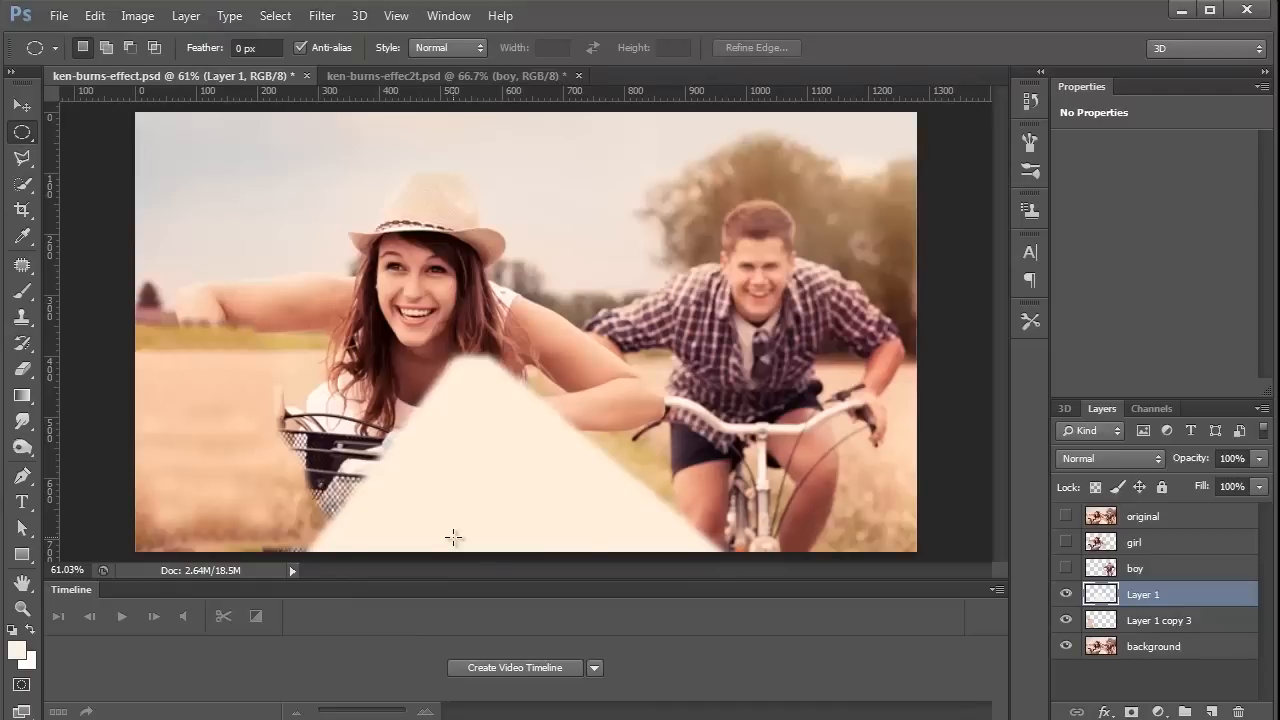
- Clone the field grass over the man's legs and the lower part of his bicycle
left_click(22, 316)
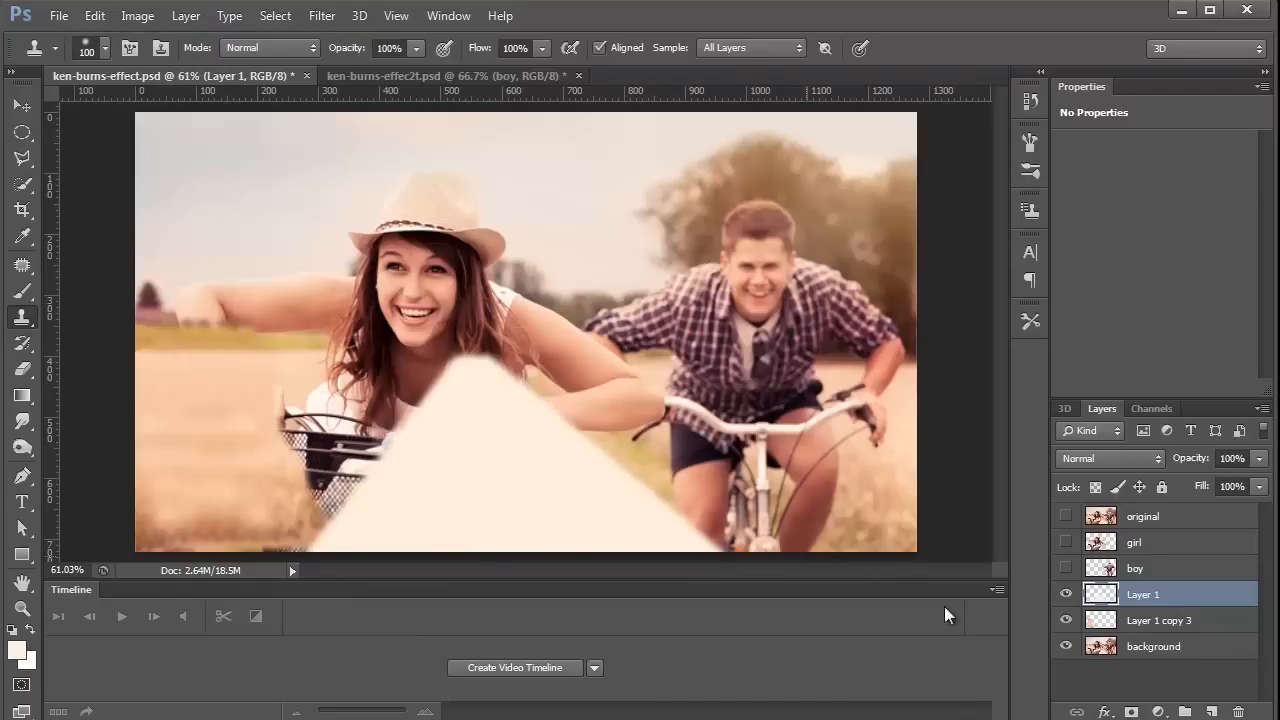
left_click(889, 527, "alt")
mouse_move(834, 492)
left_mouse_down()
mouse_move(768, 551)
mouse_move(750, 512)
mouse_move(708, 495)
mouse_move(737, 526)
mouse_move(786, 514)
left_mouse_up()
left_click(889, 500, "alt")
left_click(833, 536, "alt")
left_click(842, 524, "alt")
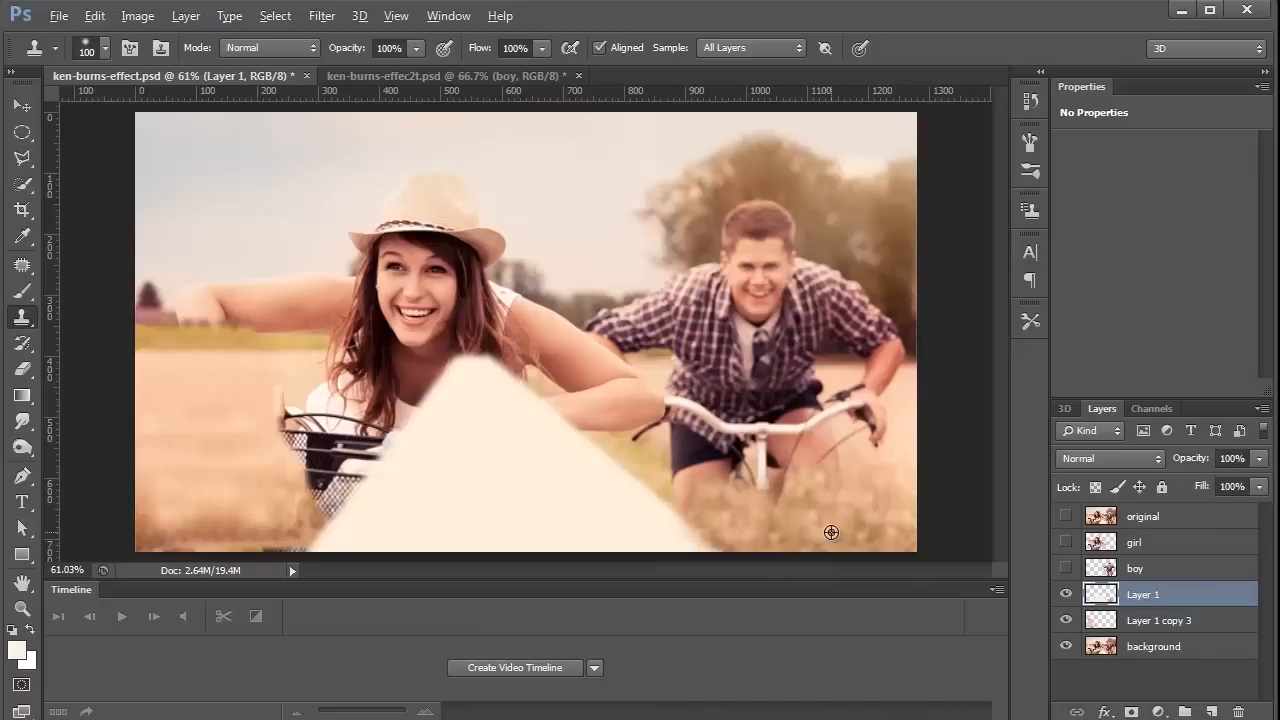
mouse_move(831, 477)
left_mouse_down()
mouse_move(792, 440)
mouse_move(781, 465)
mouse_move(728, 452)
mouse_move(717, 491)
mouse_move(694, 471)
mouse_move(714, 500)
left_mouse_up()
left_click(820, 519, "alt")
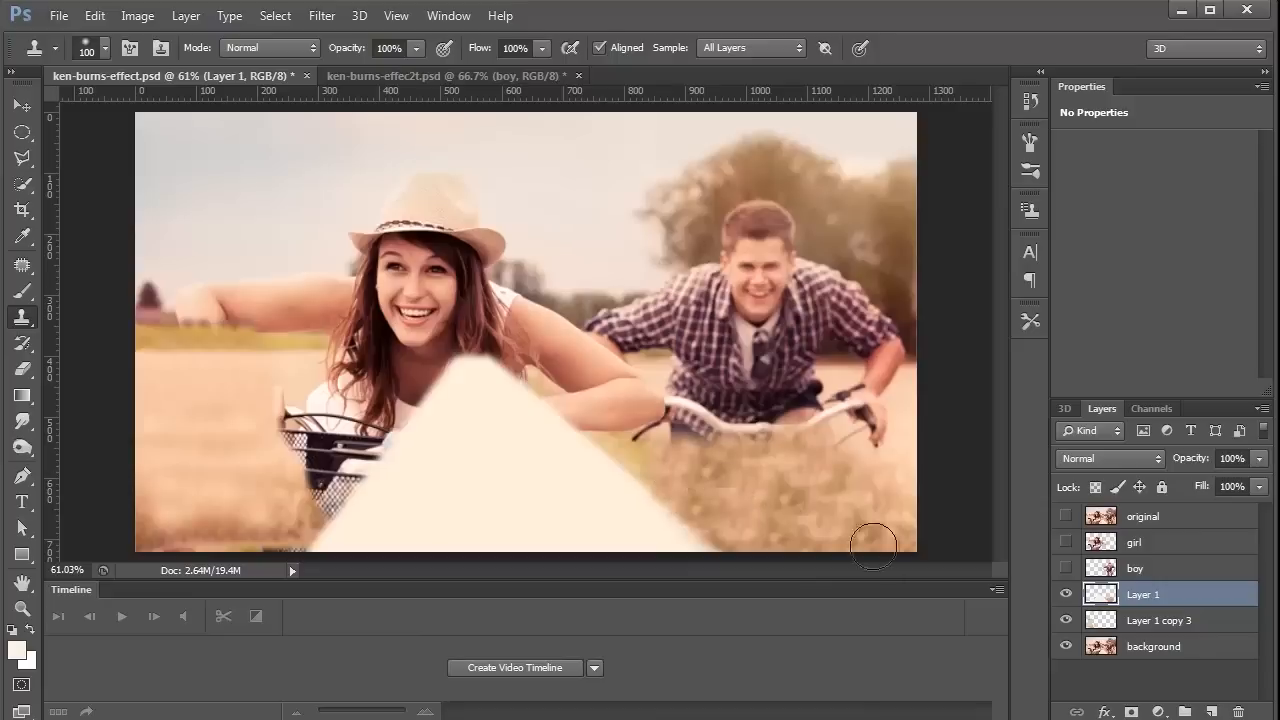
- Clone tree foliage over the man's head and sky over the crown of the woman's hat
left_click(858, 230, "alt")
mouse_move(770, 240)
left_mouse_down()
mouse_move(743, 222)
mouse_move(806, 234)
mouse_move(737, 250)
mouse_move(779, 247)
mouse_move(732, 273)
mouse_move(845, 300)
left_mouse_up()
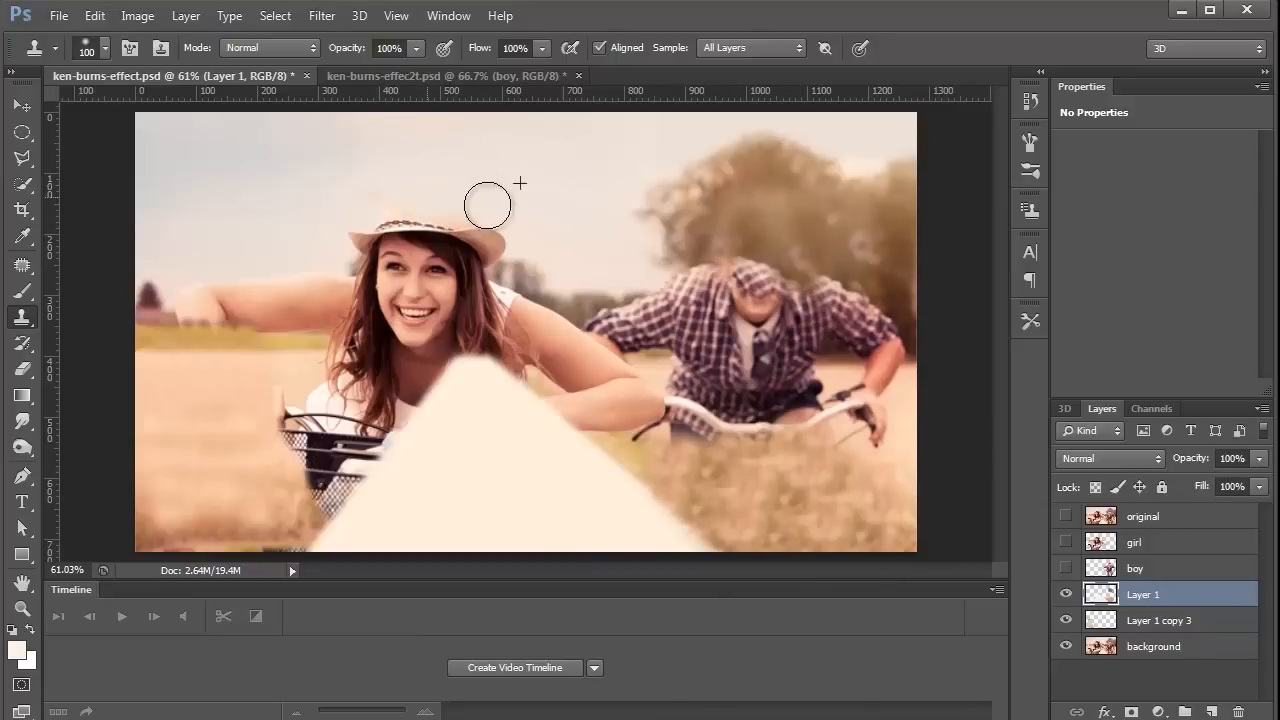
mouse_move(370, 232)
left_mouse_down()
mouse_move(523, 191)
mouse_move(500, 220)
left_mouse_up()
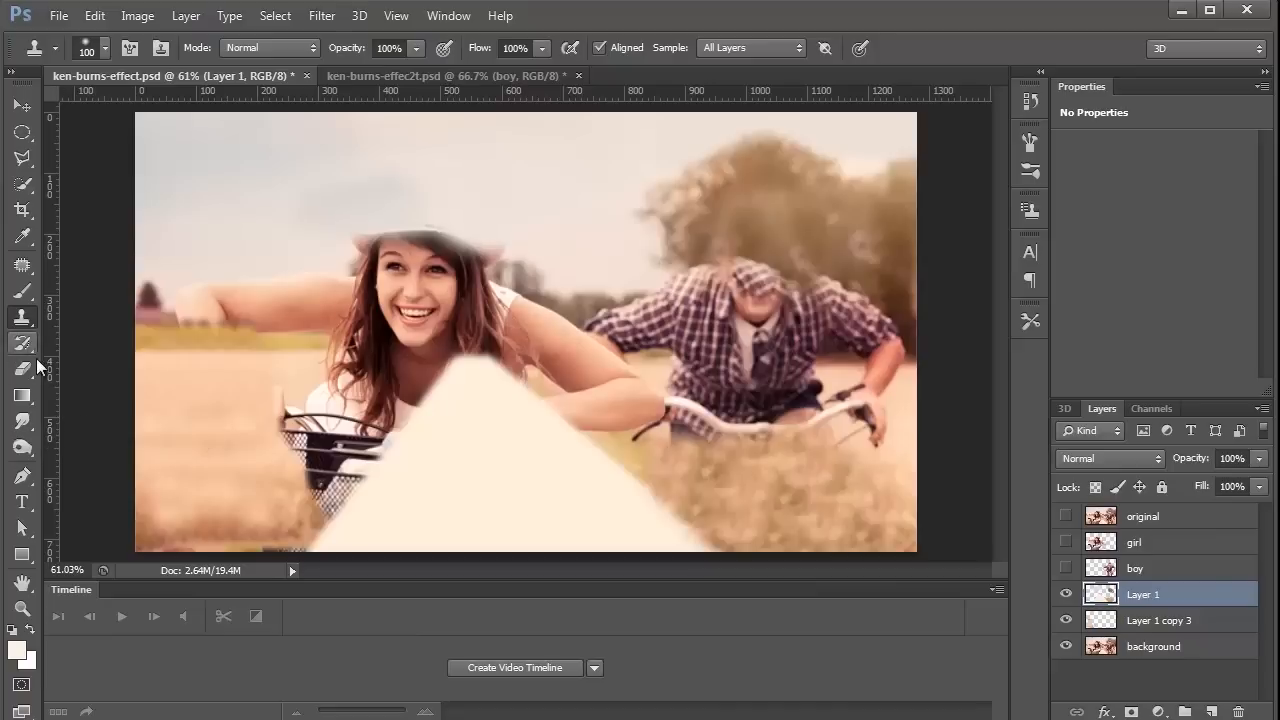
- Add another empty layer and choose the speckled 66 px brush preset for painting foliage
left_click(1212, 712)
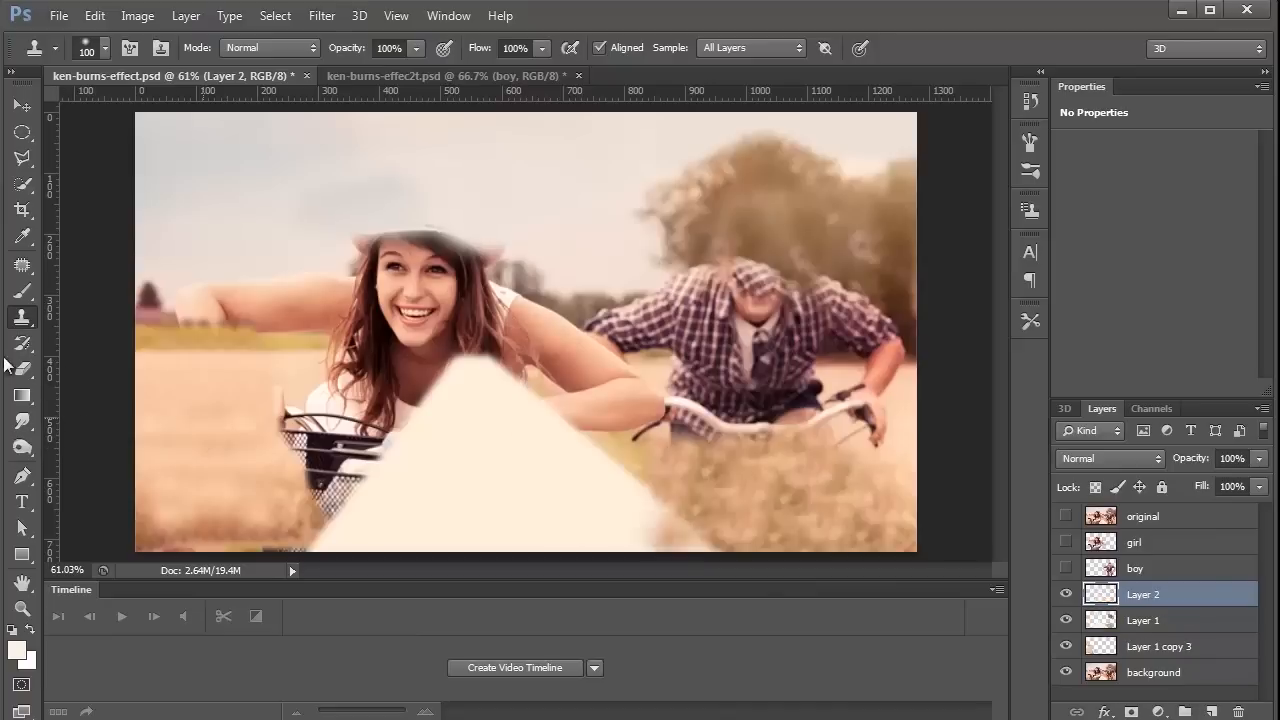
left_click(20, 294)
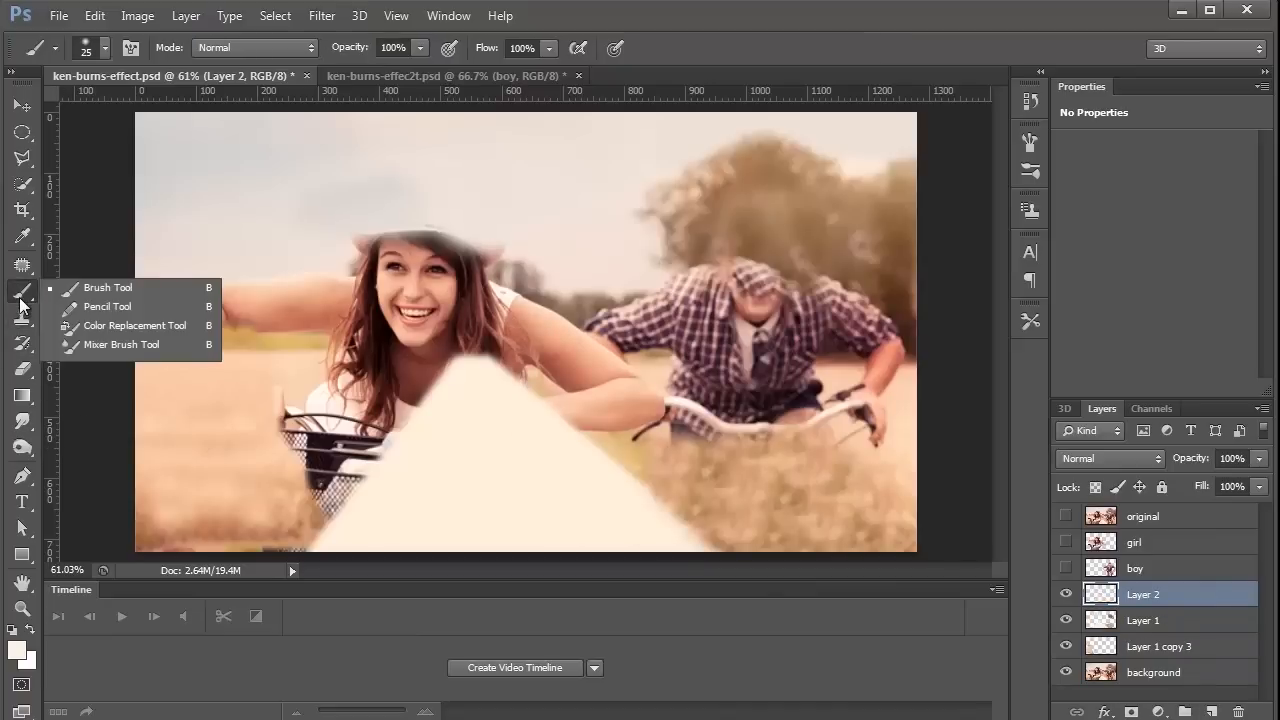
left_click(101, 50)
scroll(233, 262, "down", 2)
left_click(112, 311)
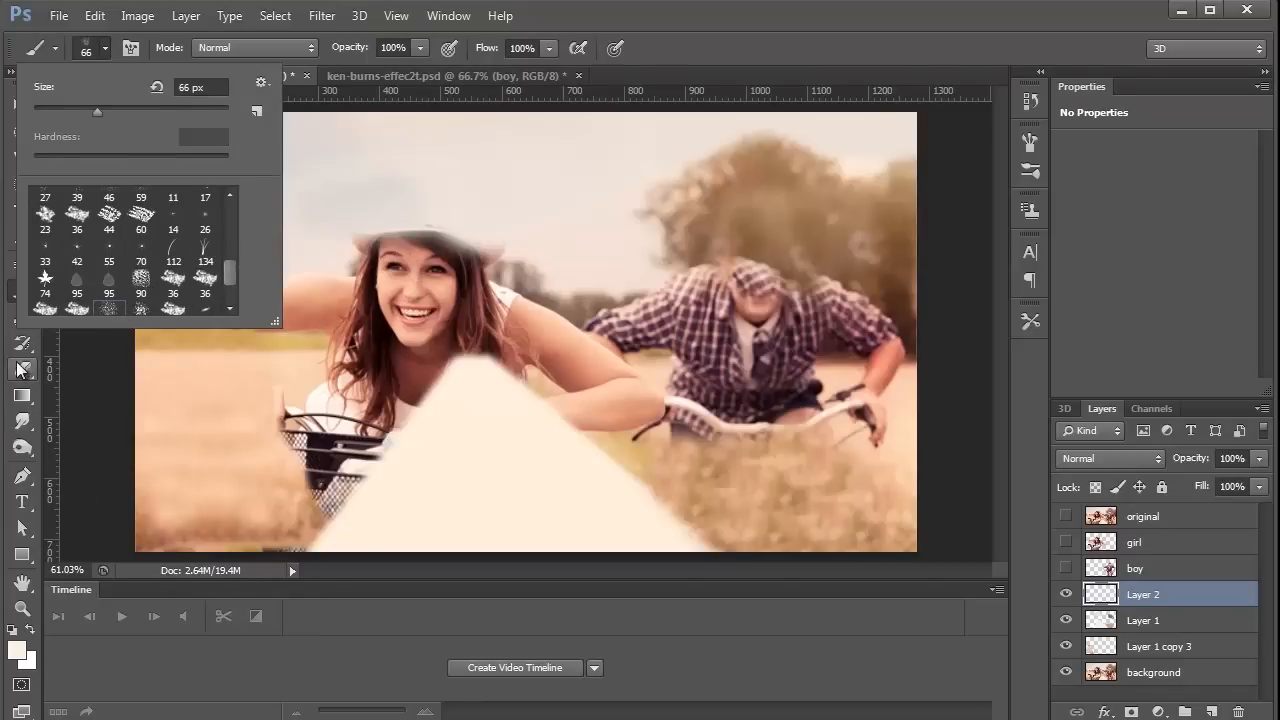
right_click(22, 290)
- Sample the grey-brown of the distant treeline and dab speckled foliage at the brim of the woman's hat
left_click(22, 236)
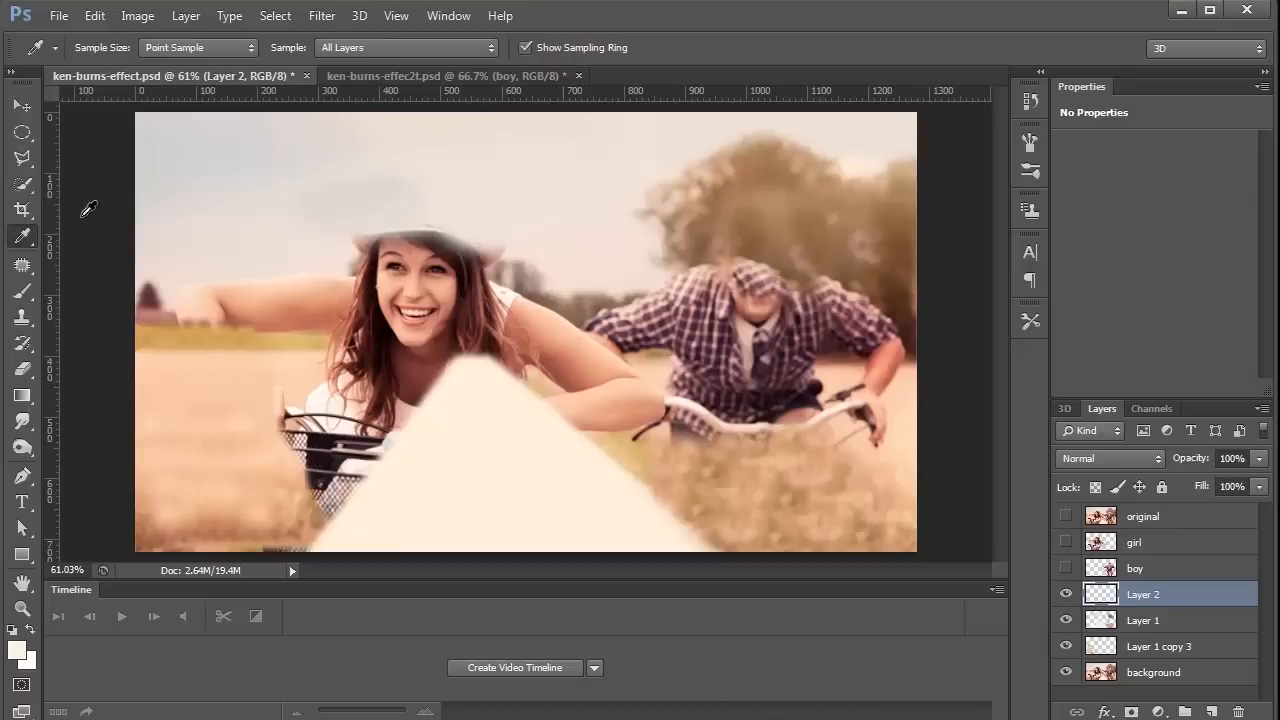
left_click(563, 294)
key("b")
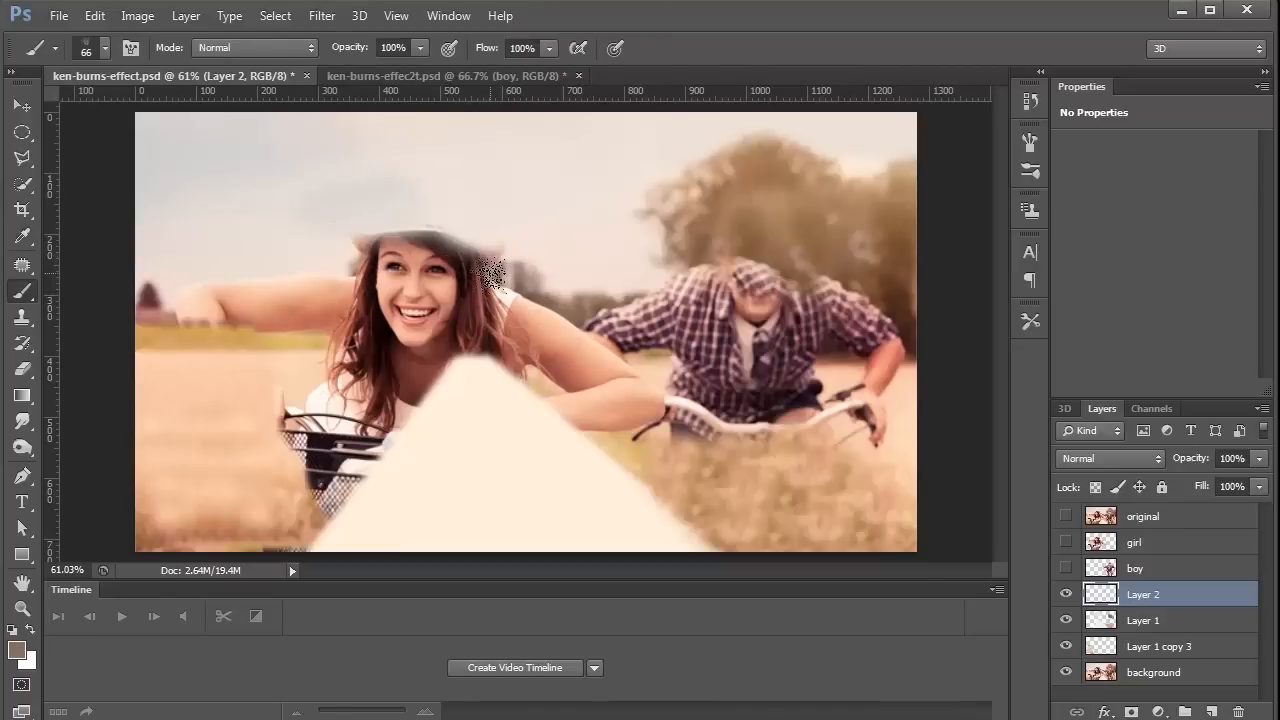
mouse_move(474, 243)
left_mouse_down()
mouse_move(486, 252)
mouse_move(452, 242)
mouse_move(483, 246)
left_mouse_up()
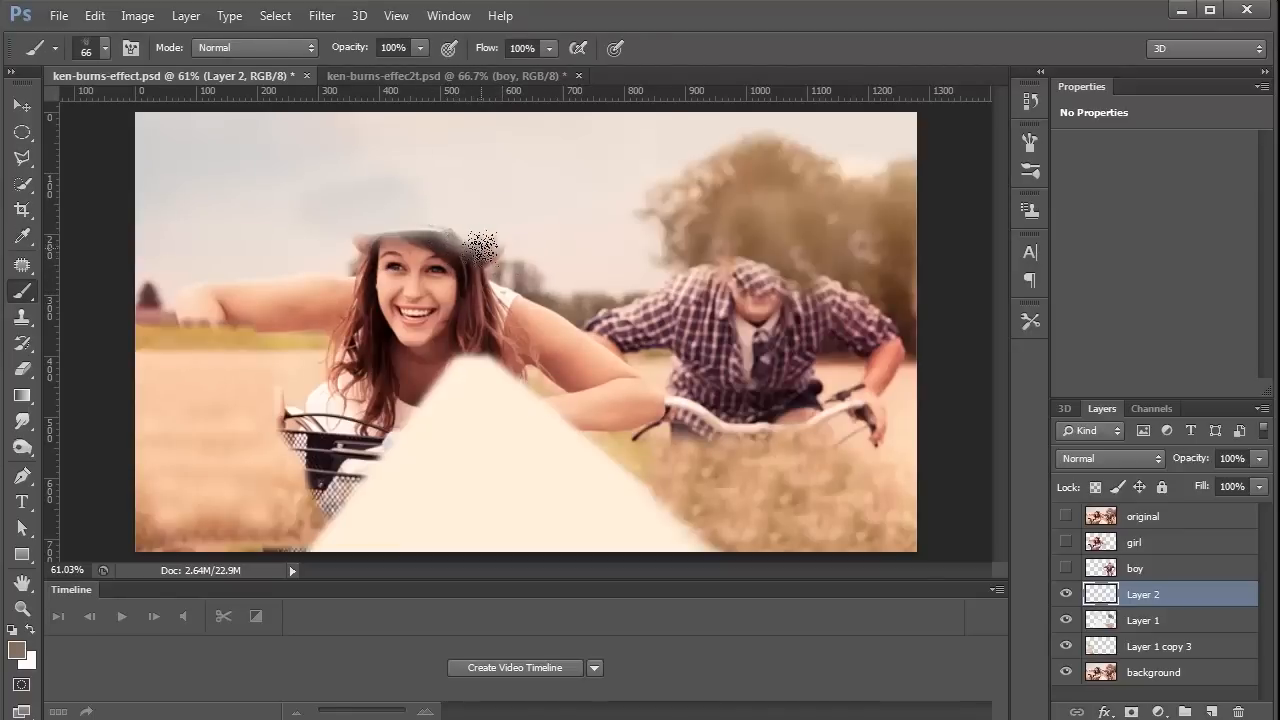
- Switch to the scattered 39 px brush preset, enlarge it to 100 px and paint foliage over the woman's hat and hair
left_click(105, 48)
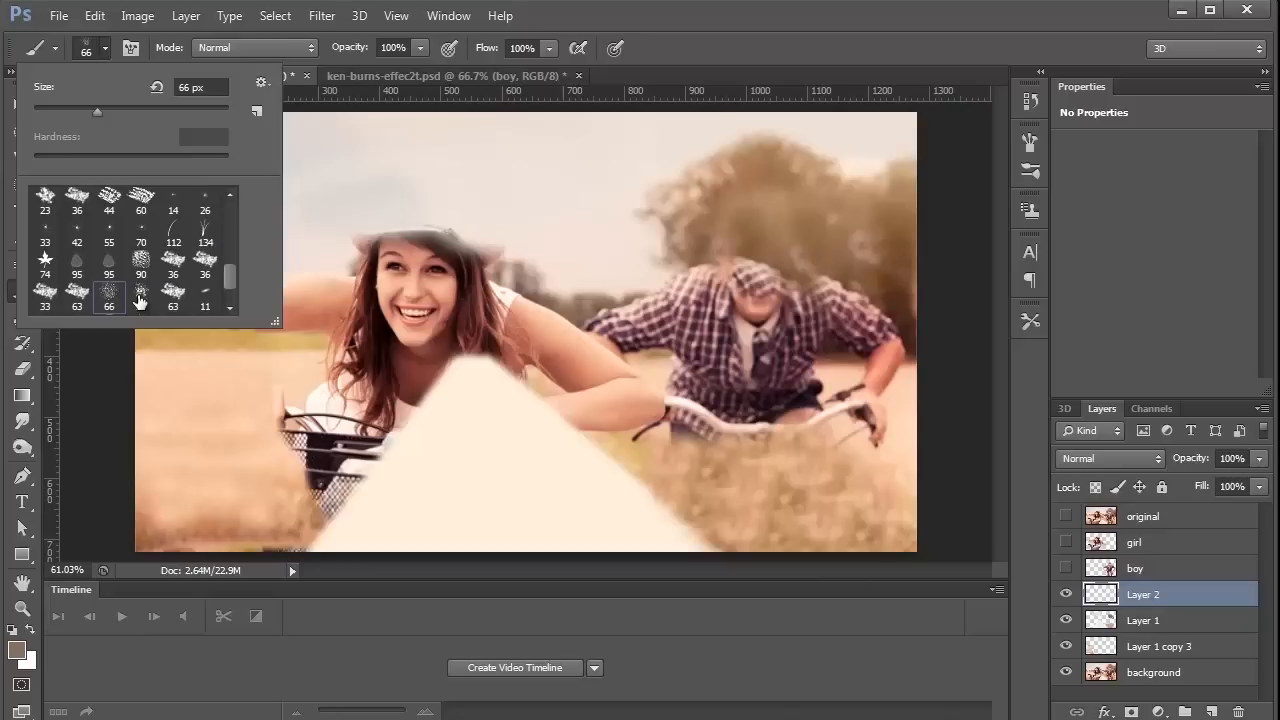
left_click(140, 300)
left_click(474, 229)
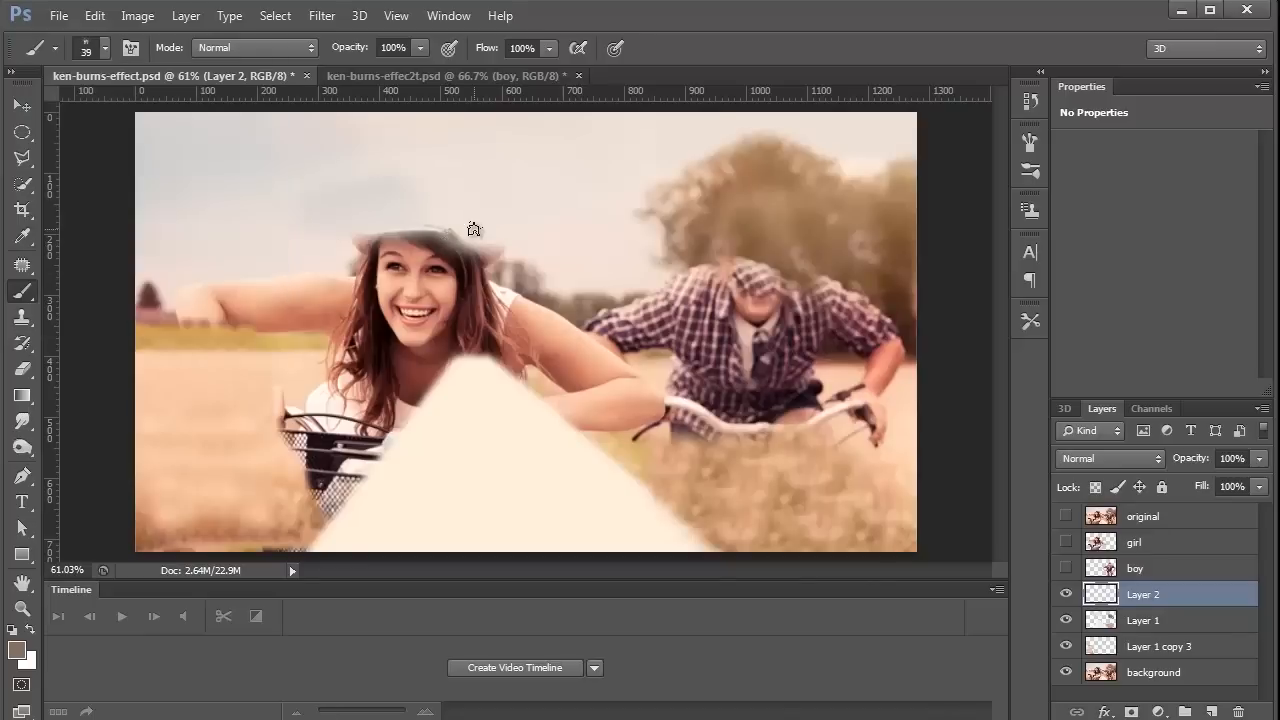
key("bracketright")
key("bracketright")
key("bracketright")
key("bracketright")
key("bracketright")
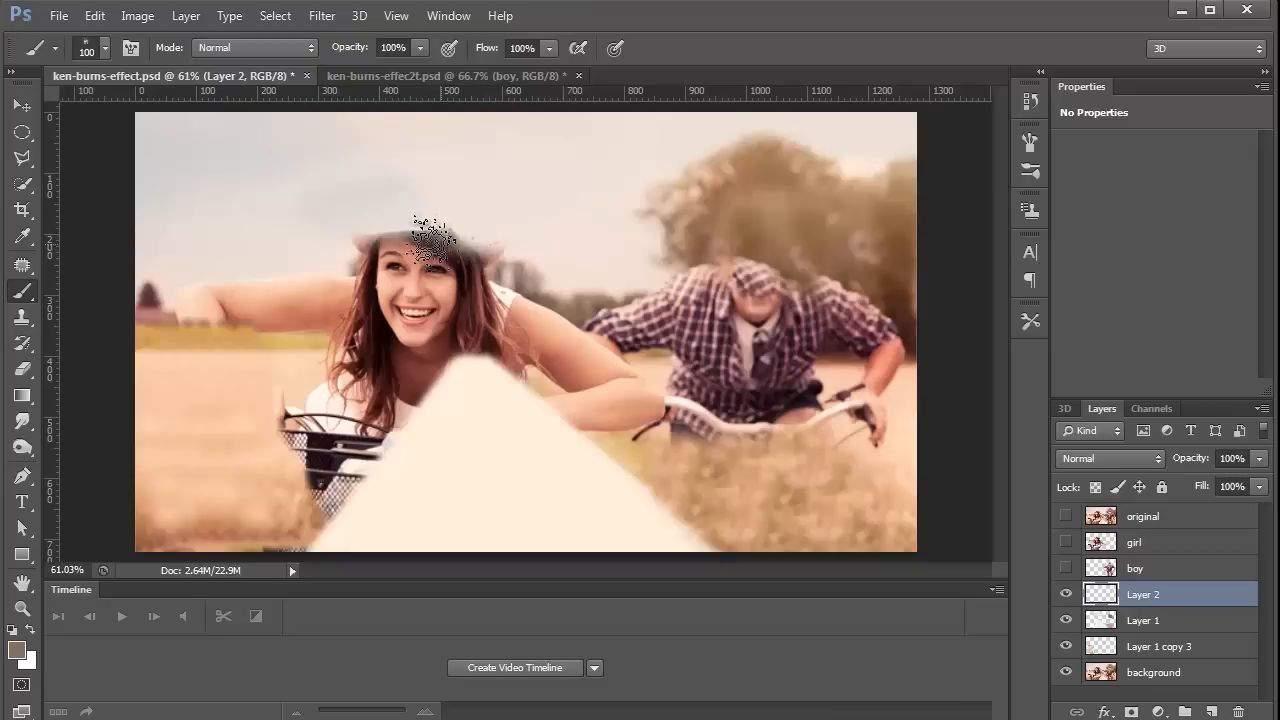
mouse_move(427, 232)
left_mouse_down()
mouse_move(400, 214)
mouse_move(366, 229)
mouse_move(349, 257)
mouse_move(450, 245)
mouse_move(486, 268)
mouse_move(389, 266)
mouse_move(428, 276)
left_mouse_up()
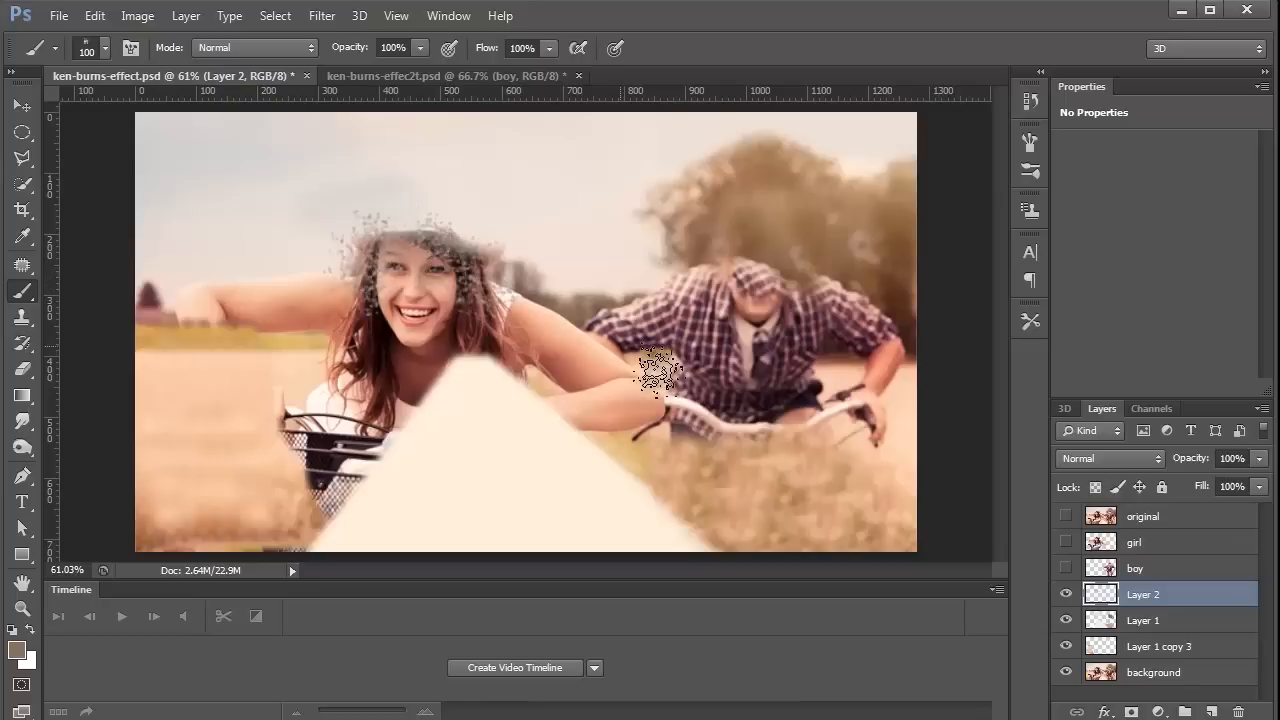
- Apply a Gaussian Blur with a 2.3 pixel radius to the painted foliage on Layer 2
left_click(322, 15)
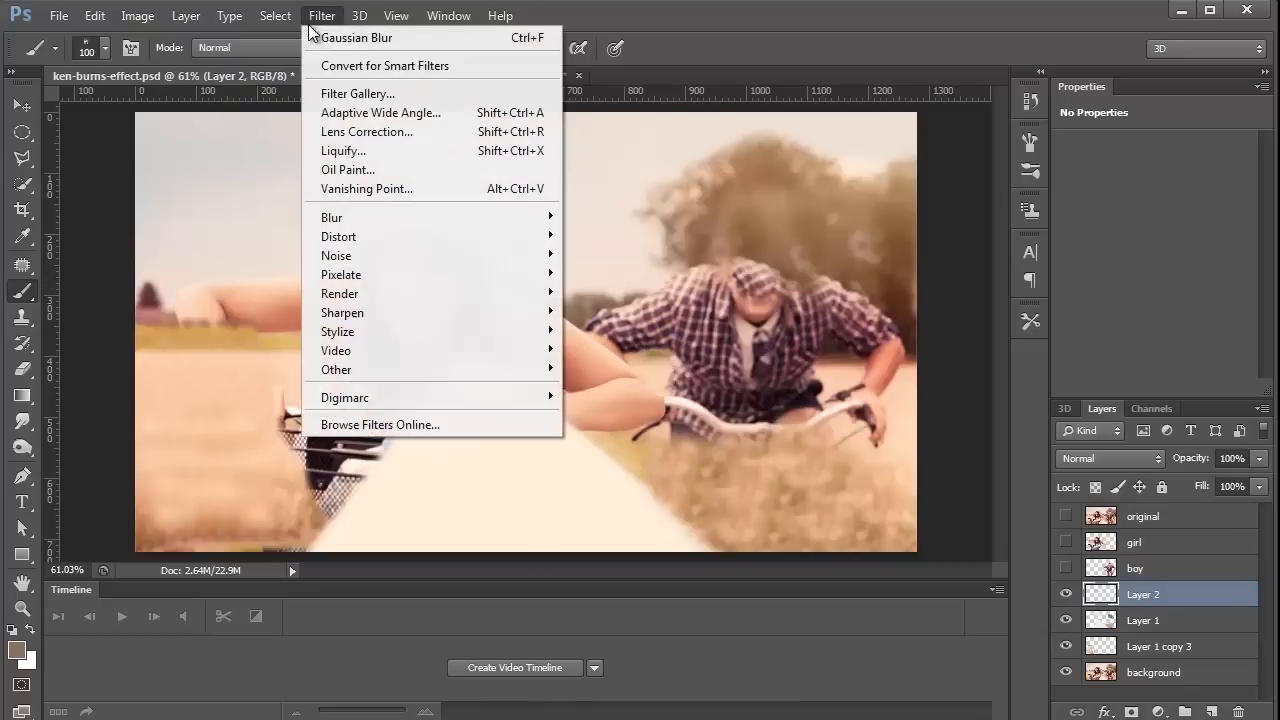
mouse_move(361, 217)
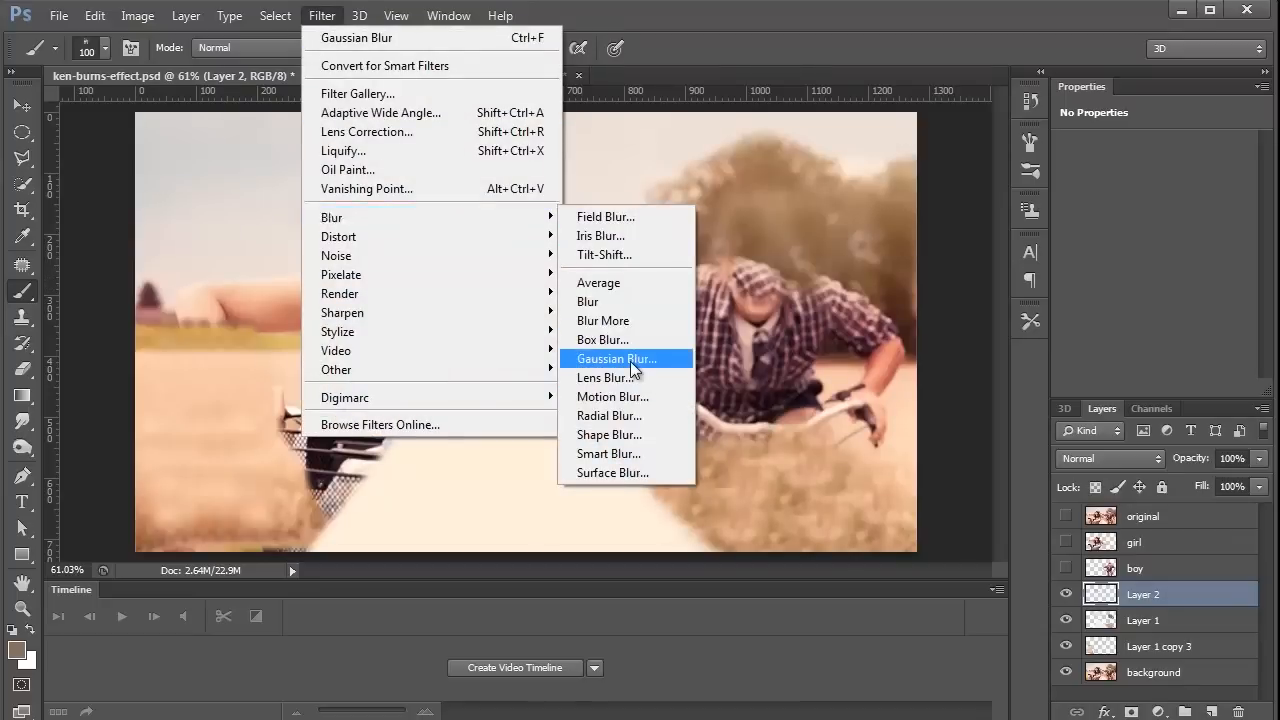
left_click(630, 361)
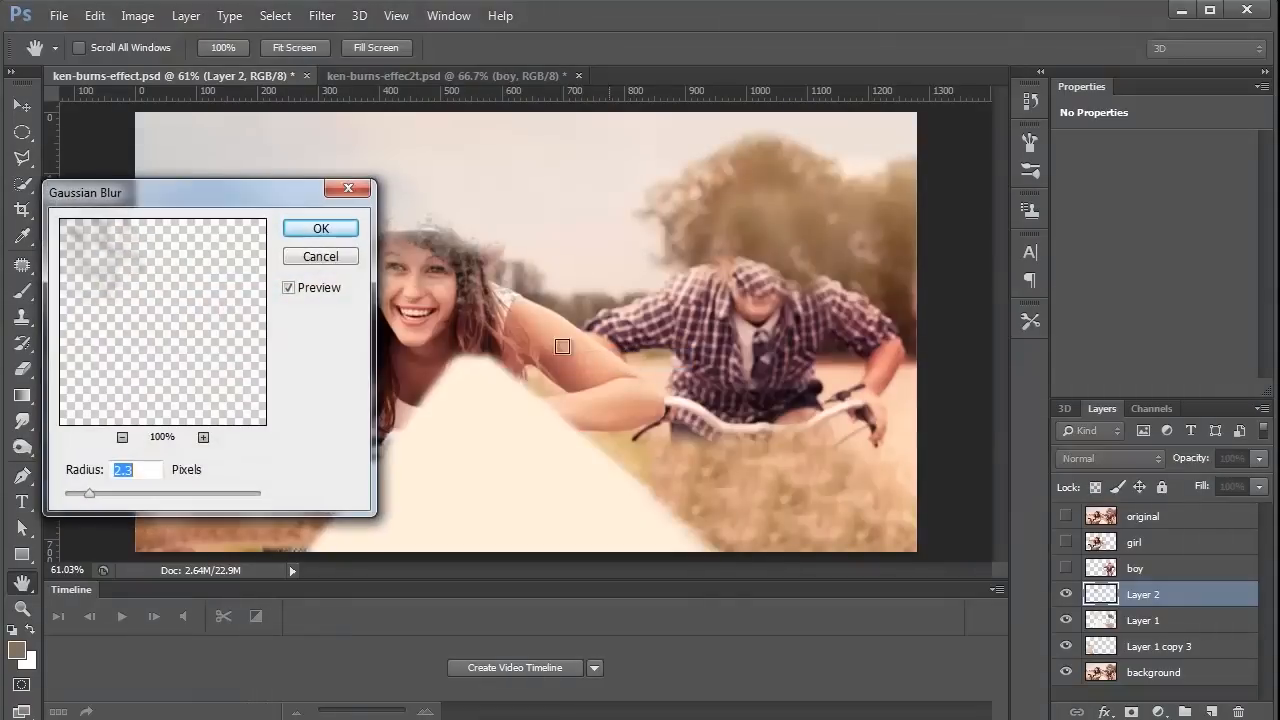
left_click(320, 228)
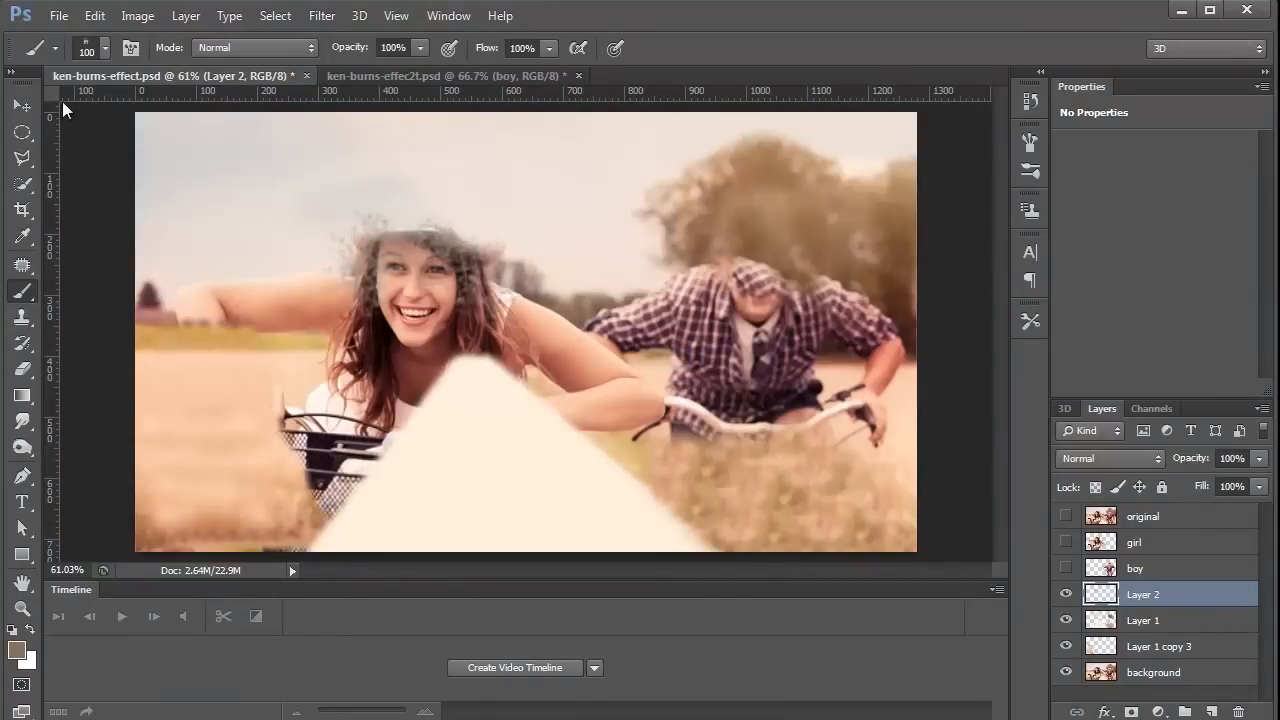
- Sample a reddish-brown tone and dab it into the foliage over the woman's forehead and hair
left_click(22, 236)
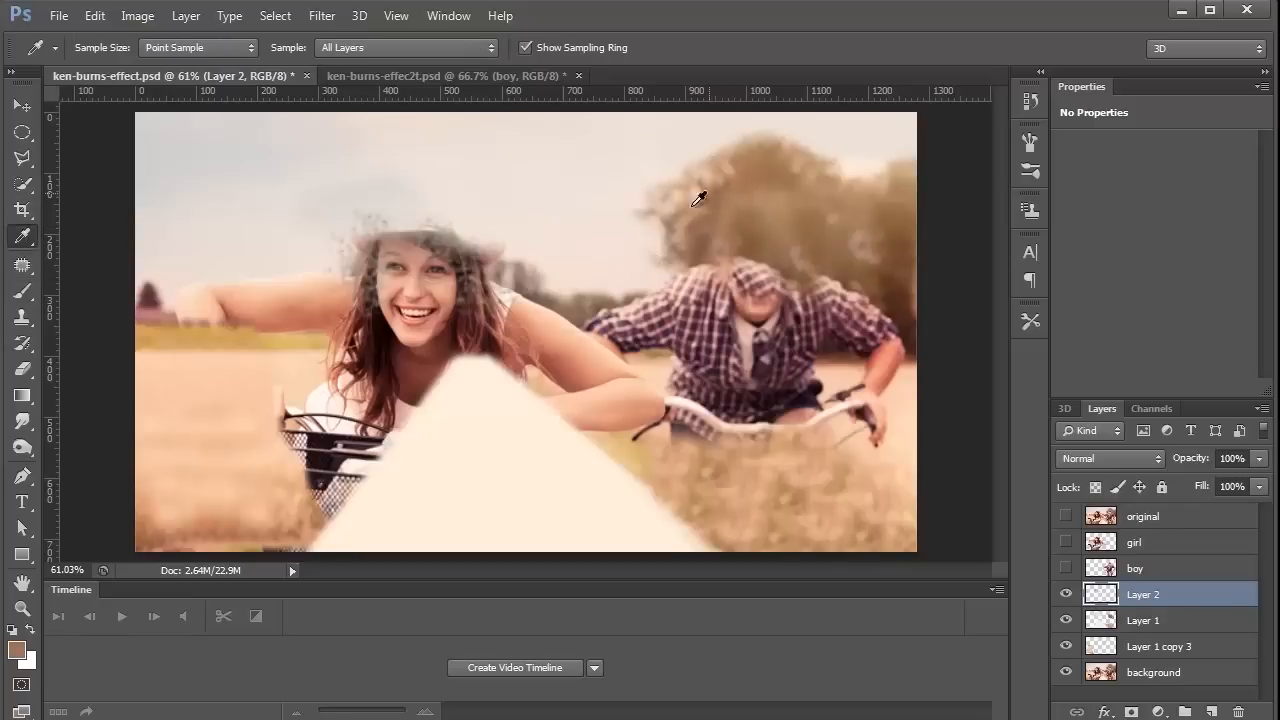
left_click(20, 290)
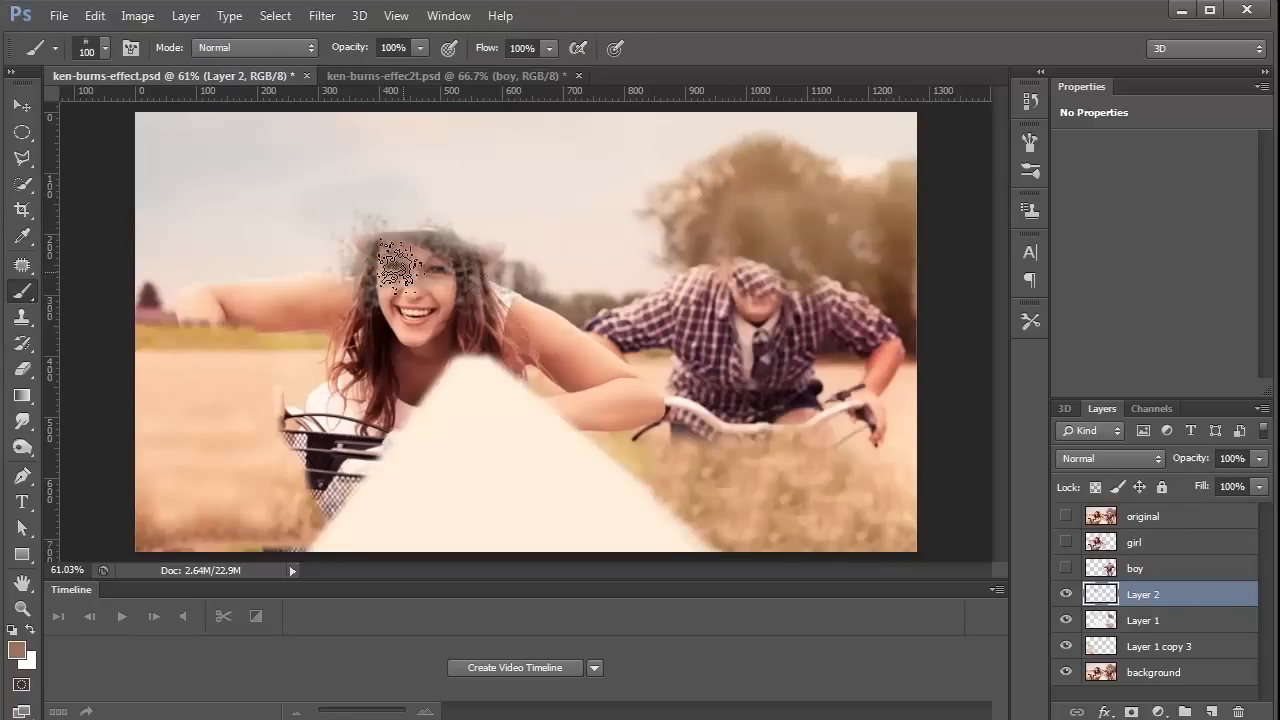
mouse_move(380, 245)
left_mouse_down()
mouse_move(435, 243)
mouse_move(486, 268)
mouse_move(422, 252)
left_mouse_up()
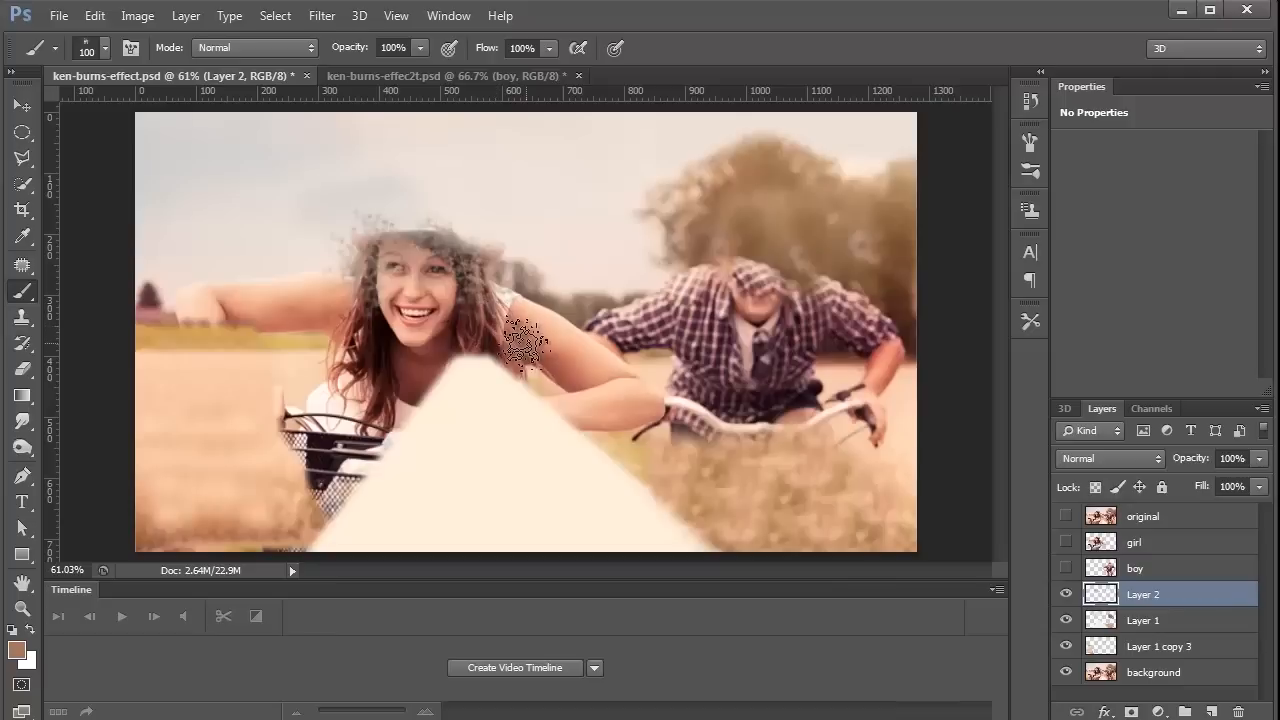
- Merge Layer 2, Layer 1 and Layer 1 copy 3 into the background layer
left_click(1107, 672, "shift")
key("ctrl+e")
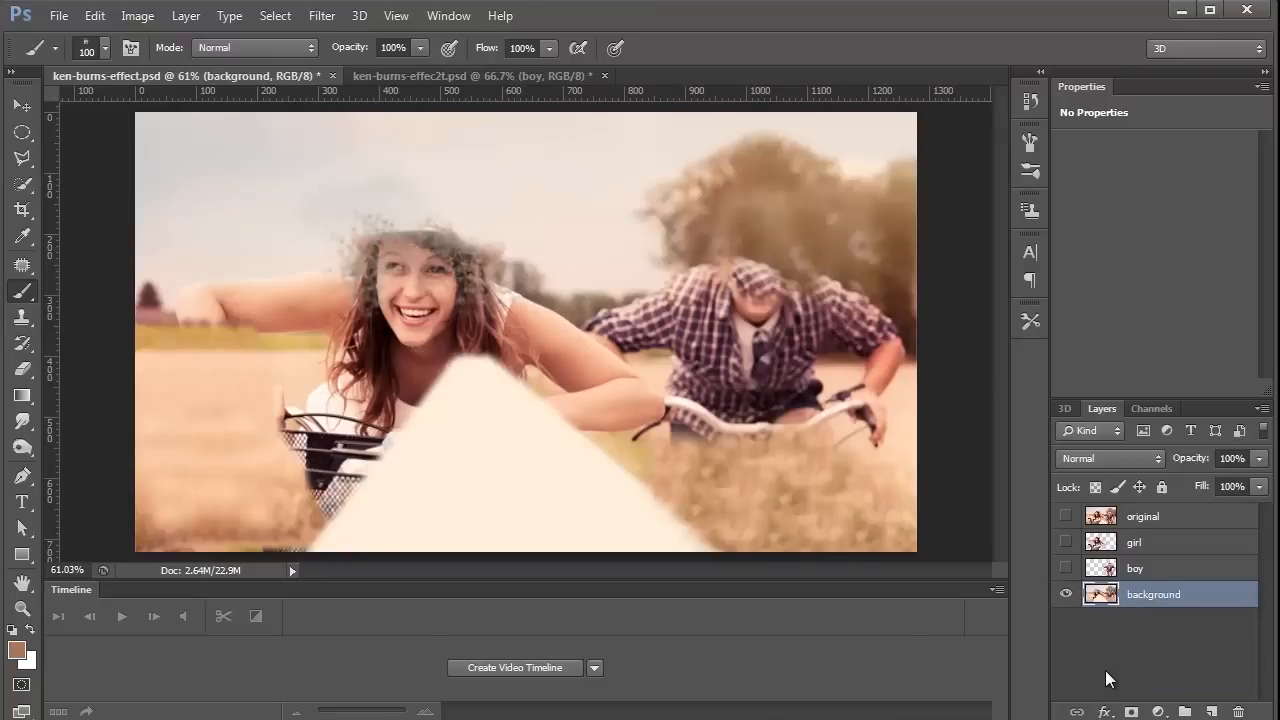
- Check the background, boy and girl layers by switching their visibility on and off
left_click(1066, 594)
left_click(1066, 594)
left_click(1066, 568)
left_click(1066, 542)
left_click(1066, 568)
left_click(1066, 568)
left_click(1066, 542)
left_click(1066, 568)
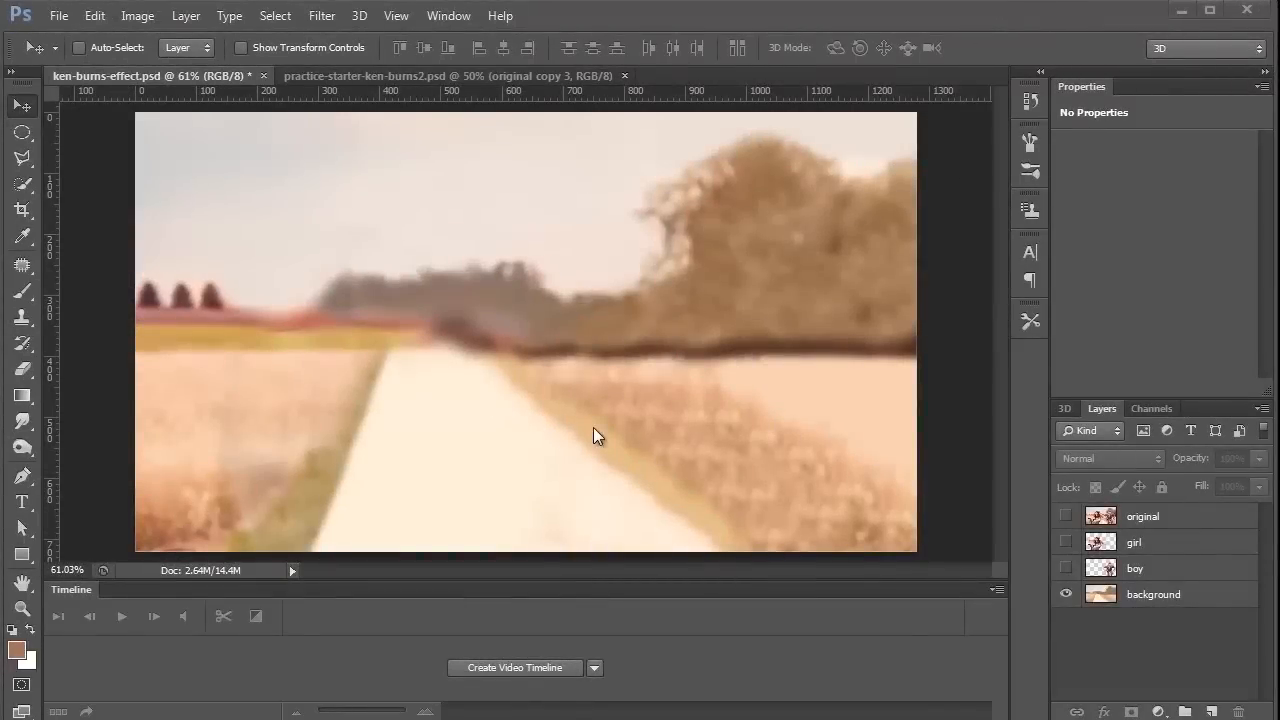
- Compare the rebuilt background with the original photo by showing and hiding the original layer
left_click(1065, 516)
left_click(1065, 516)
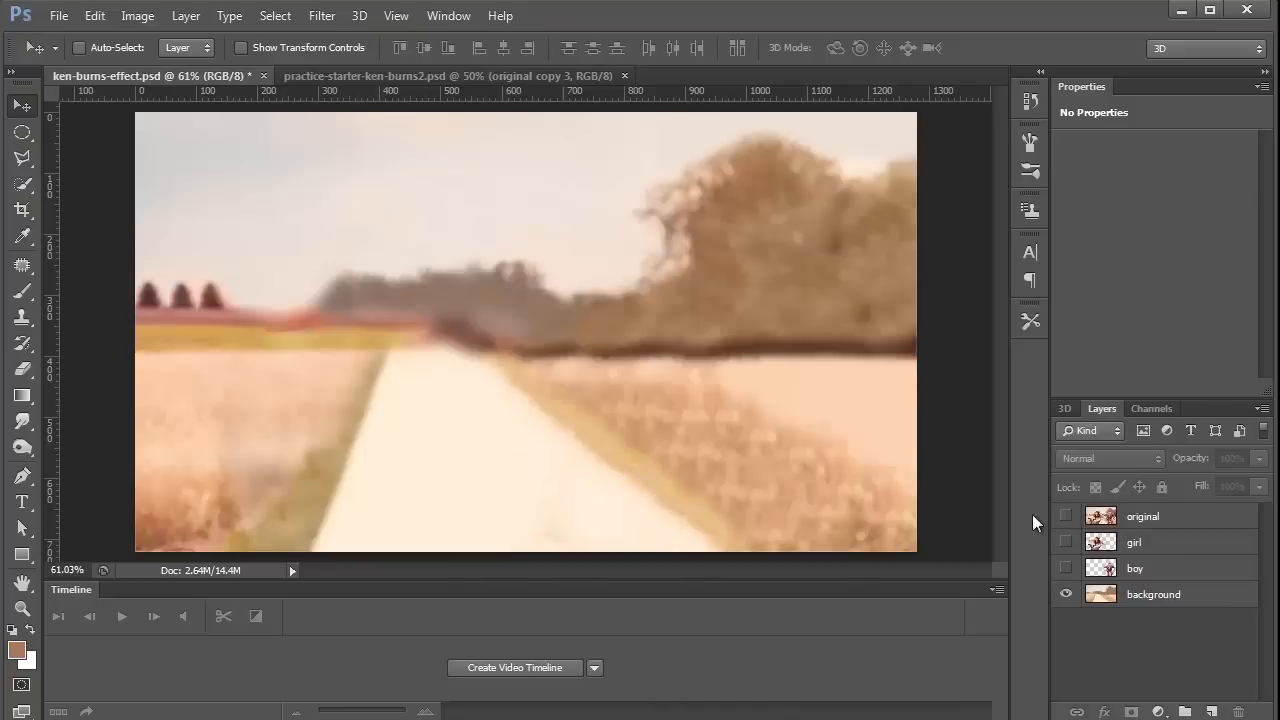
left_click(1065, 516)
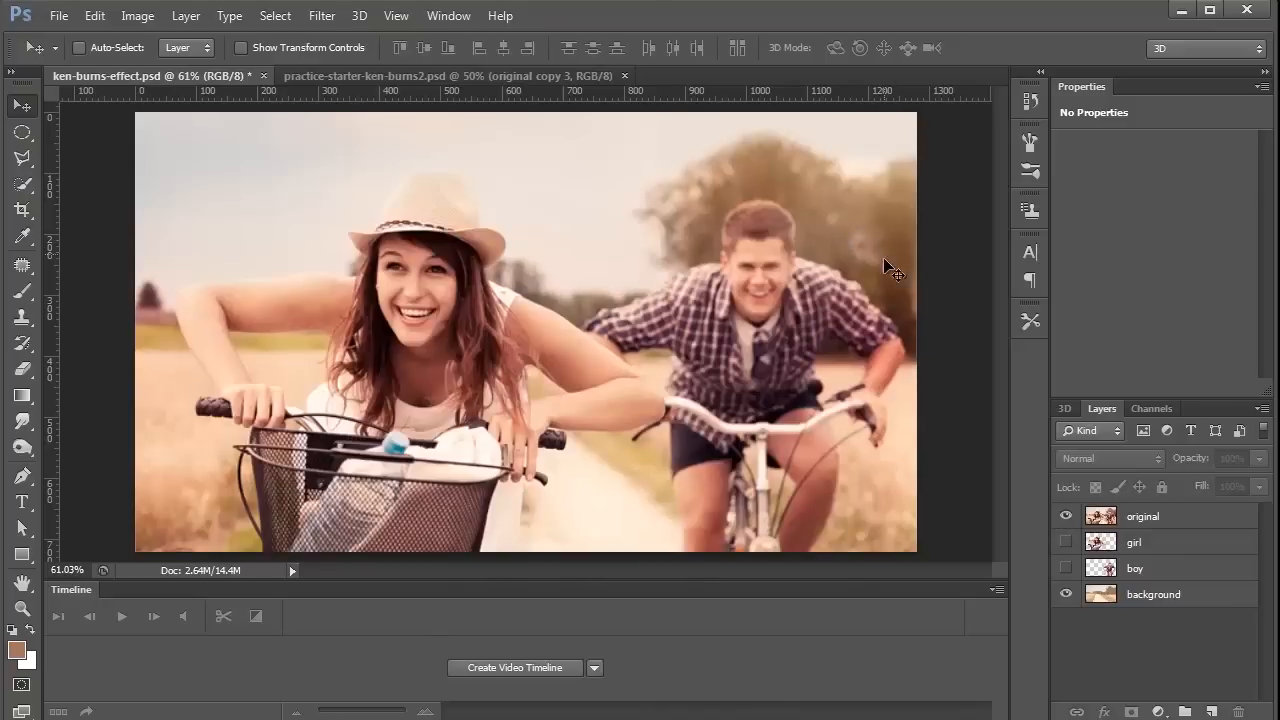
left_click(1065, 516)
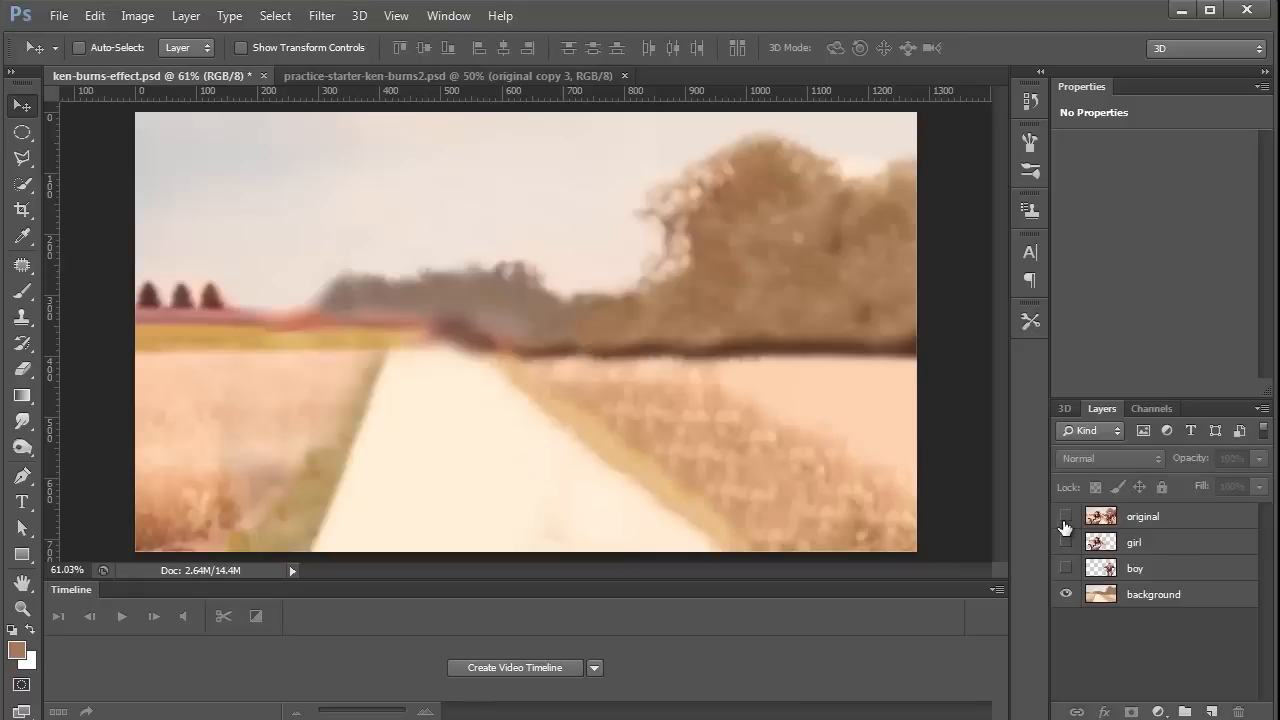
left_click(1064, 522)
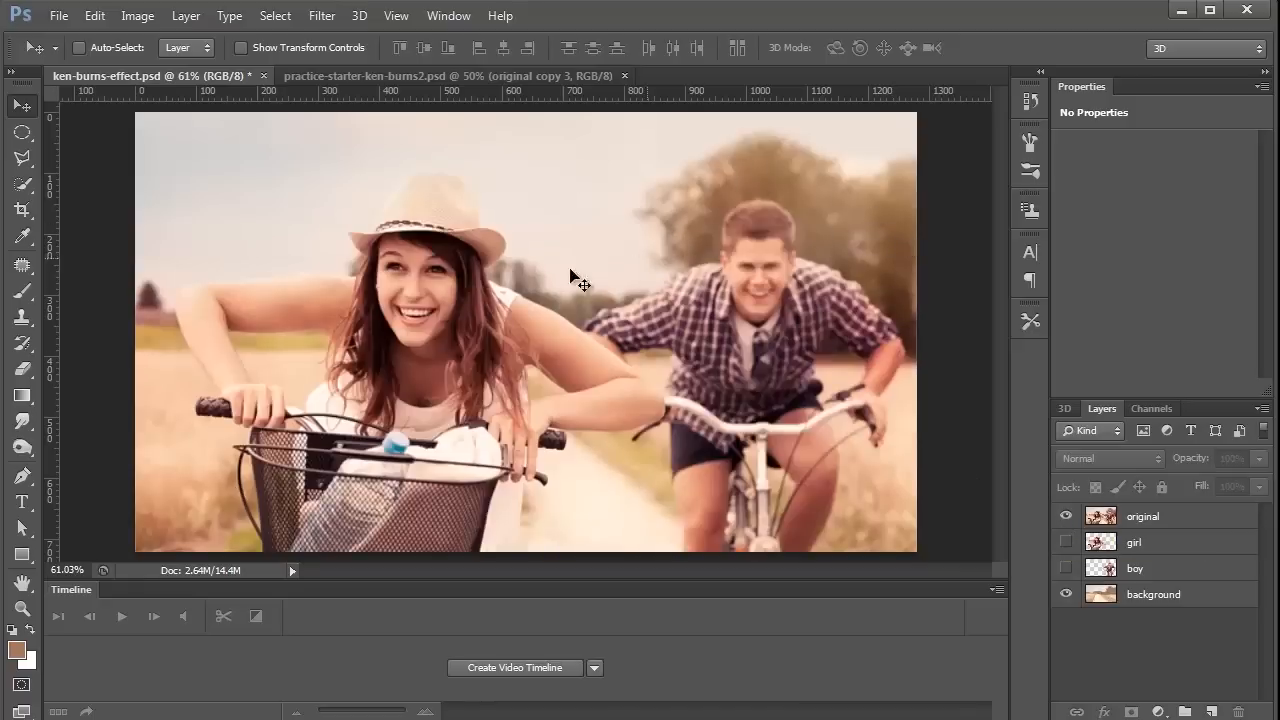
left_click(1066, 516)
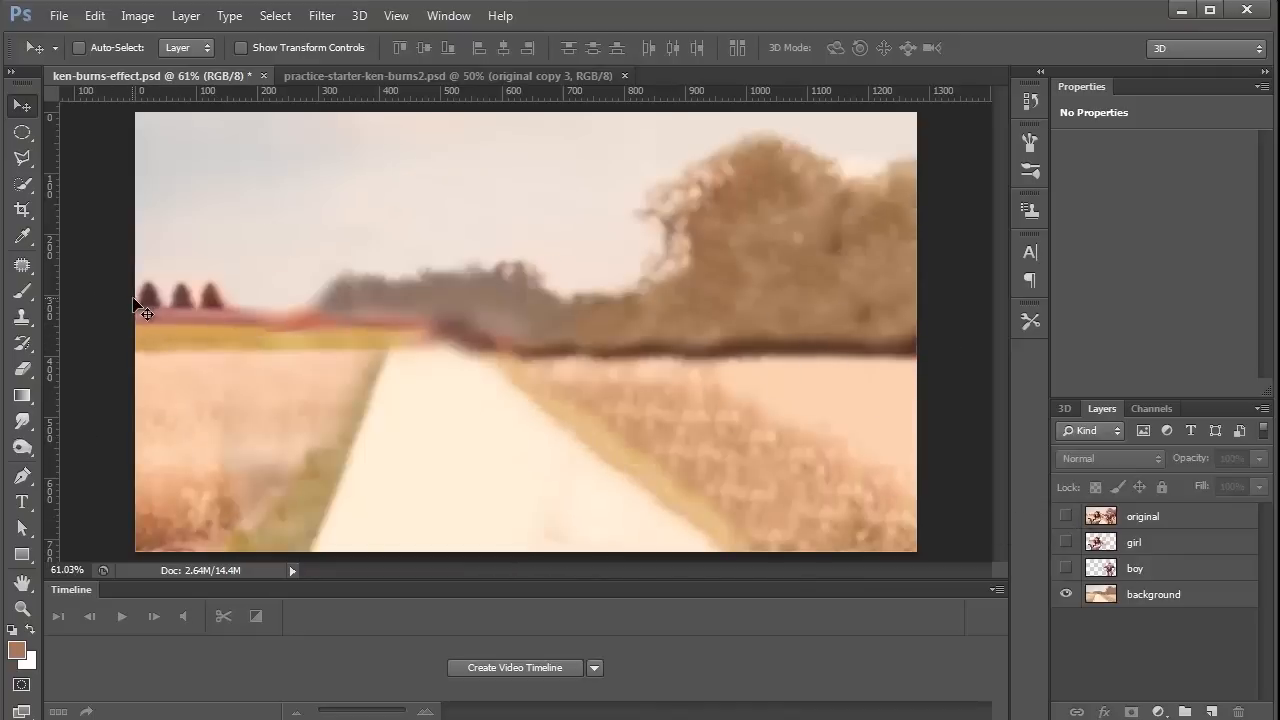
left_click(1066, 516)
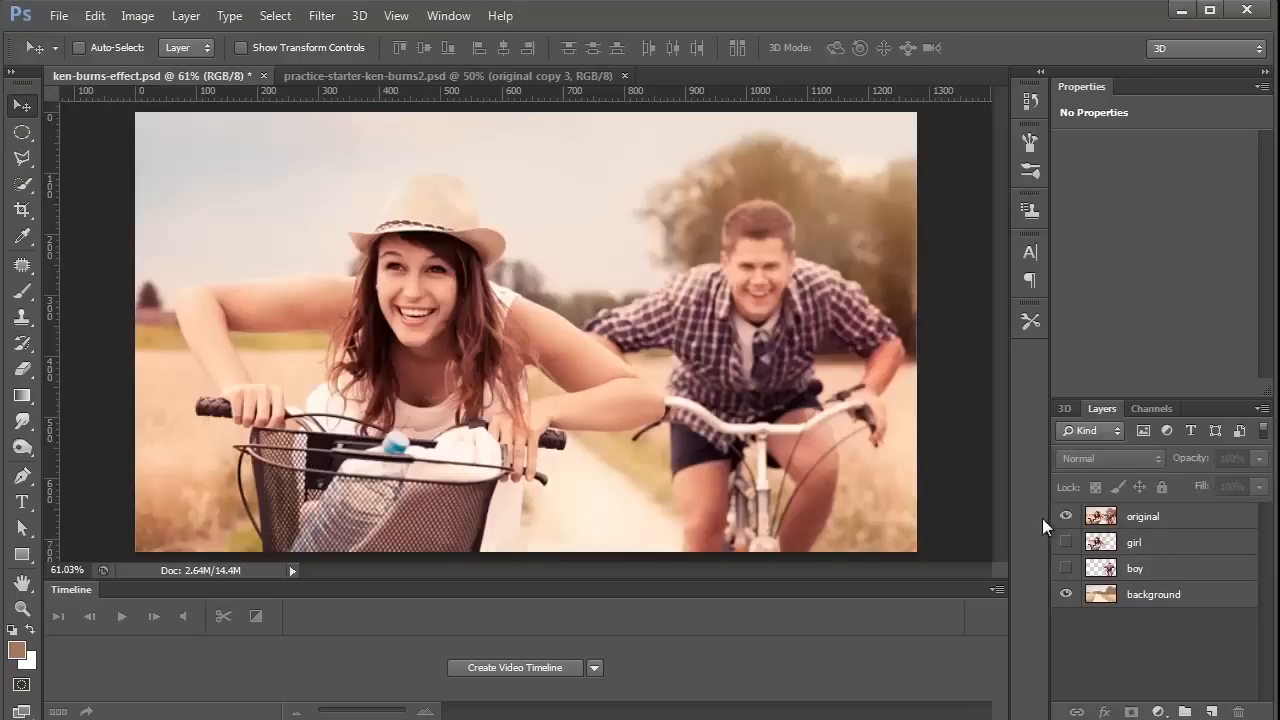
left_click(1066, 516)
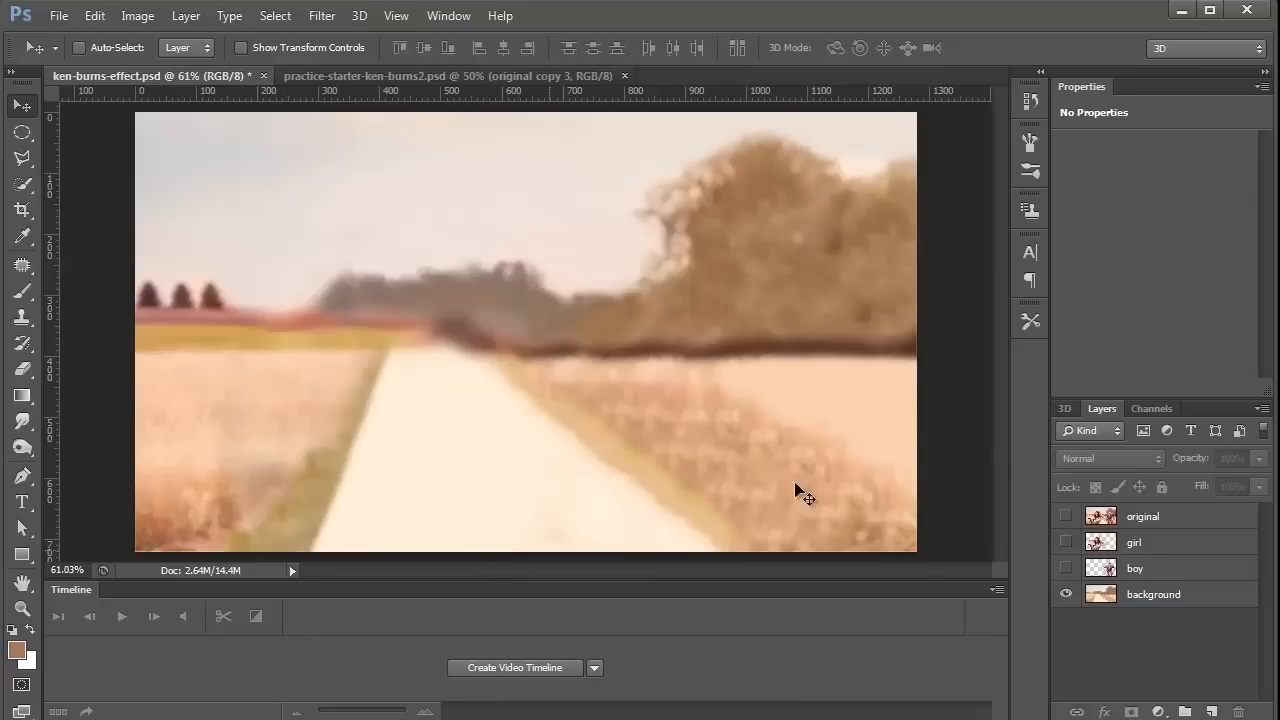
left_click(1066, 516)
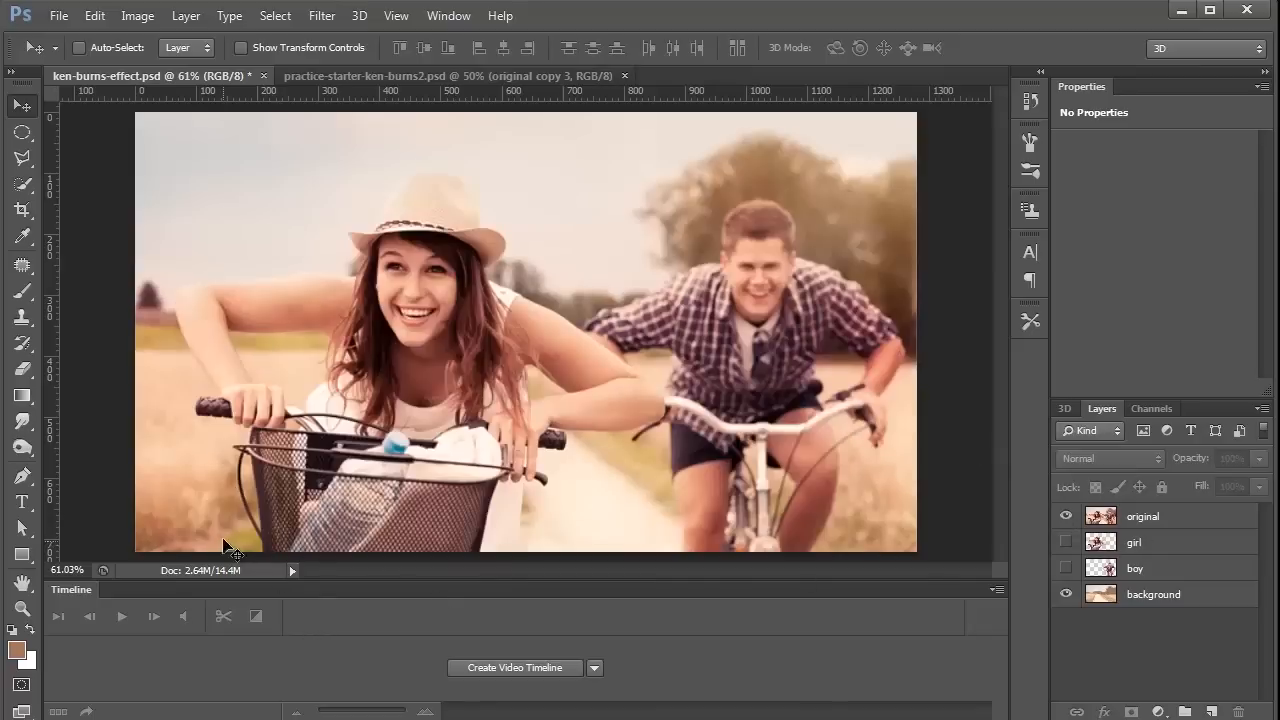
left_click(1066, 516)
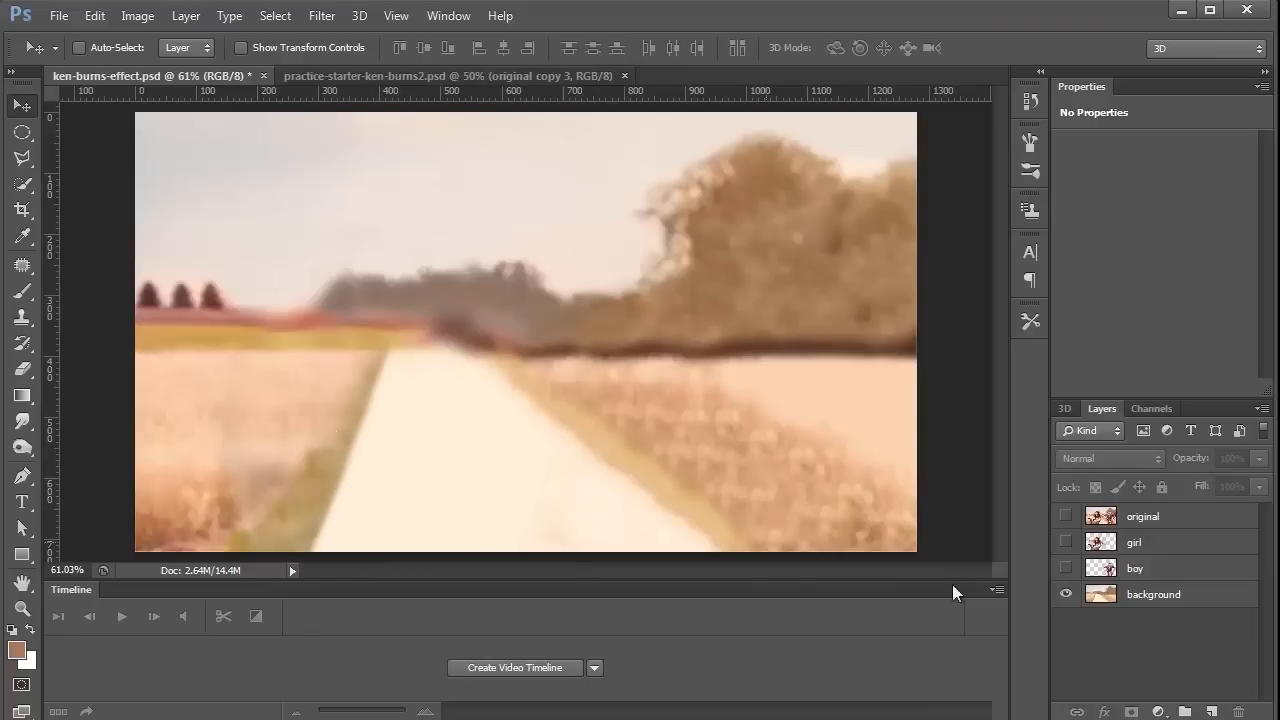
- Show the girl and boy layers and convert them together with the background layer into 3D postcards
left_click_drag(1066, 568, 1066, 543)
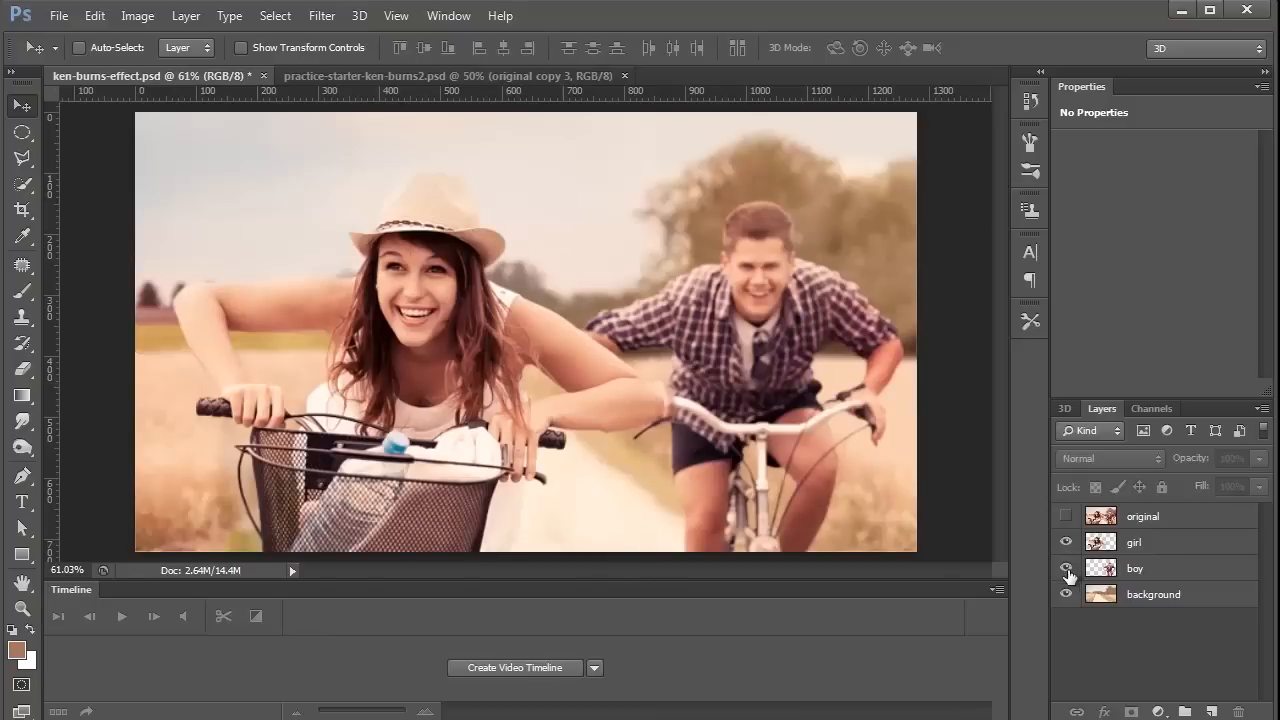
left_click(1140, 547)
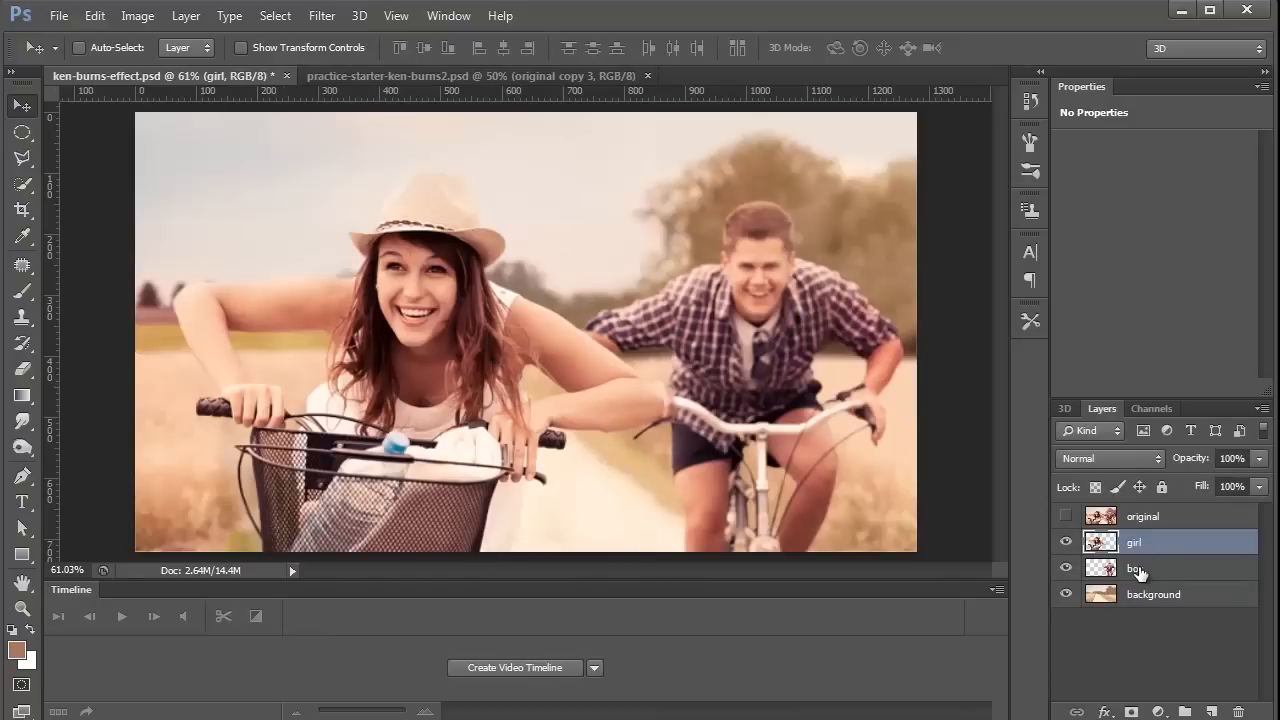
left_click(1138, 570, "shift")
left_click(1155, 596, "shift")
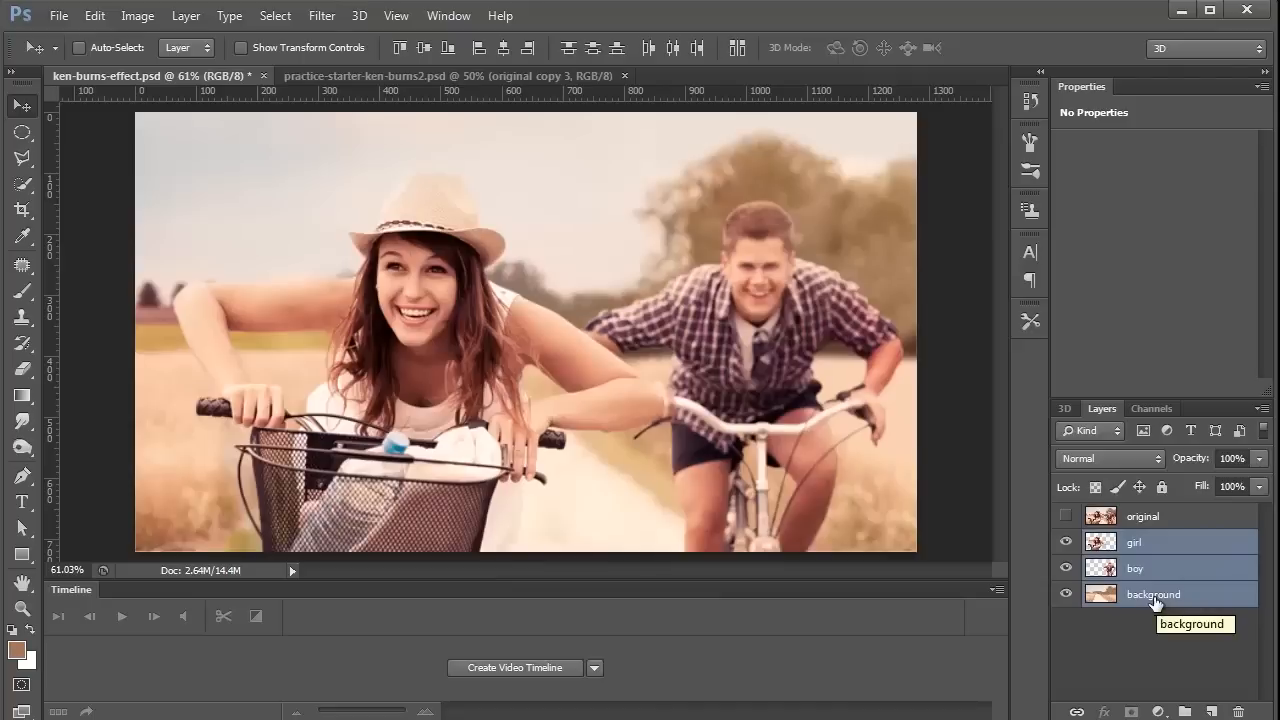
left_click(1066, 409)
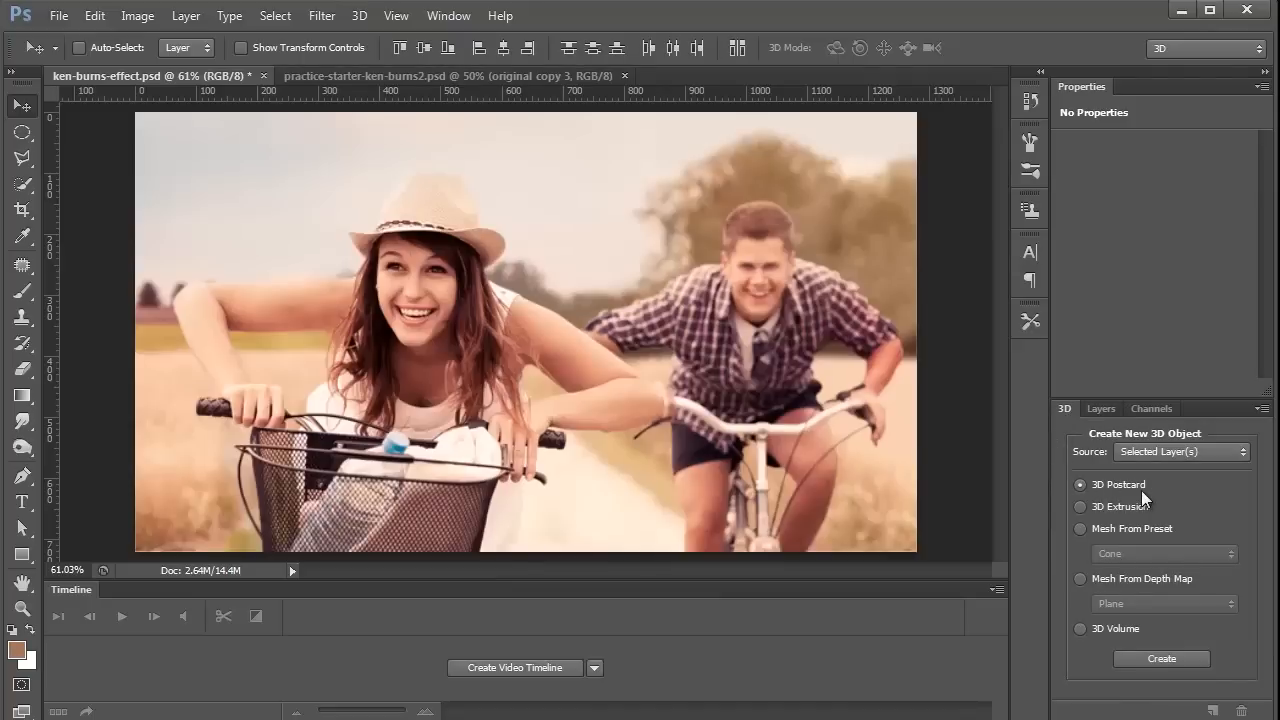
left_click(1163, 660)
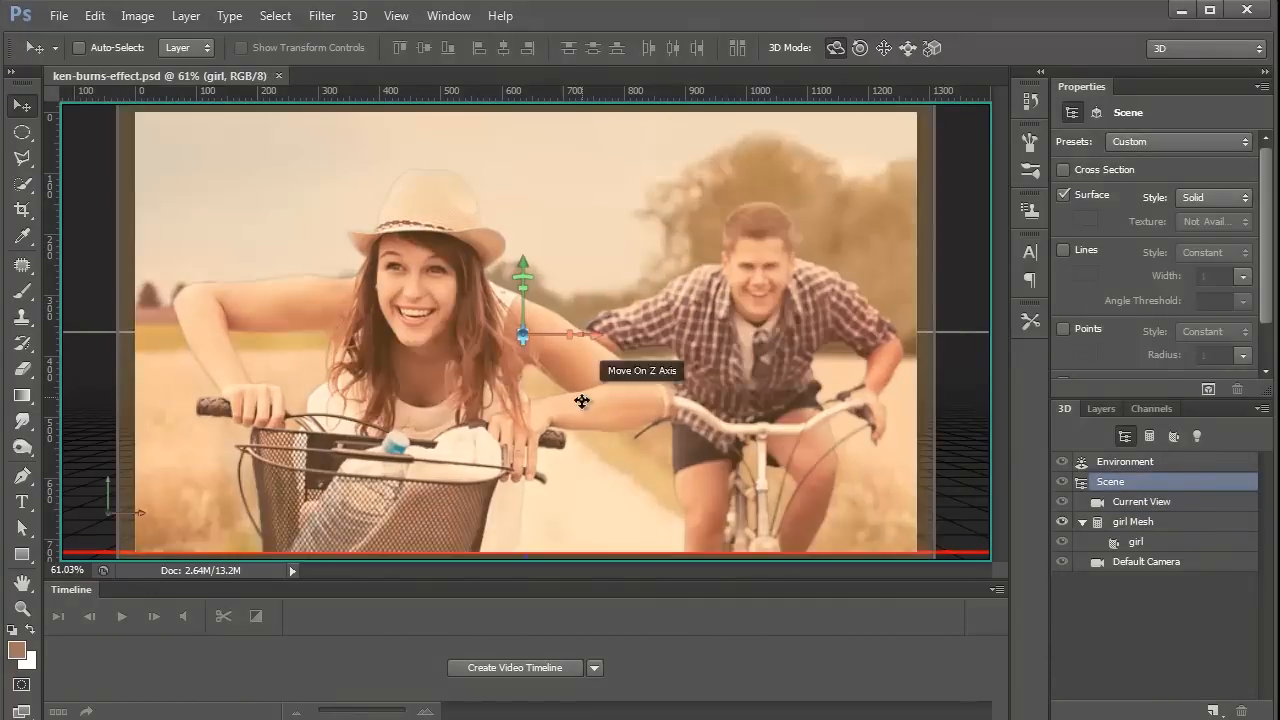
- Try orbiting the 3D camera around the girl postcard, and undo the orbit
left_click_drag(80, 506, 141, 516)
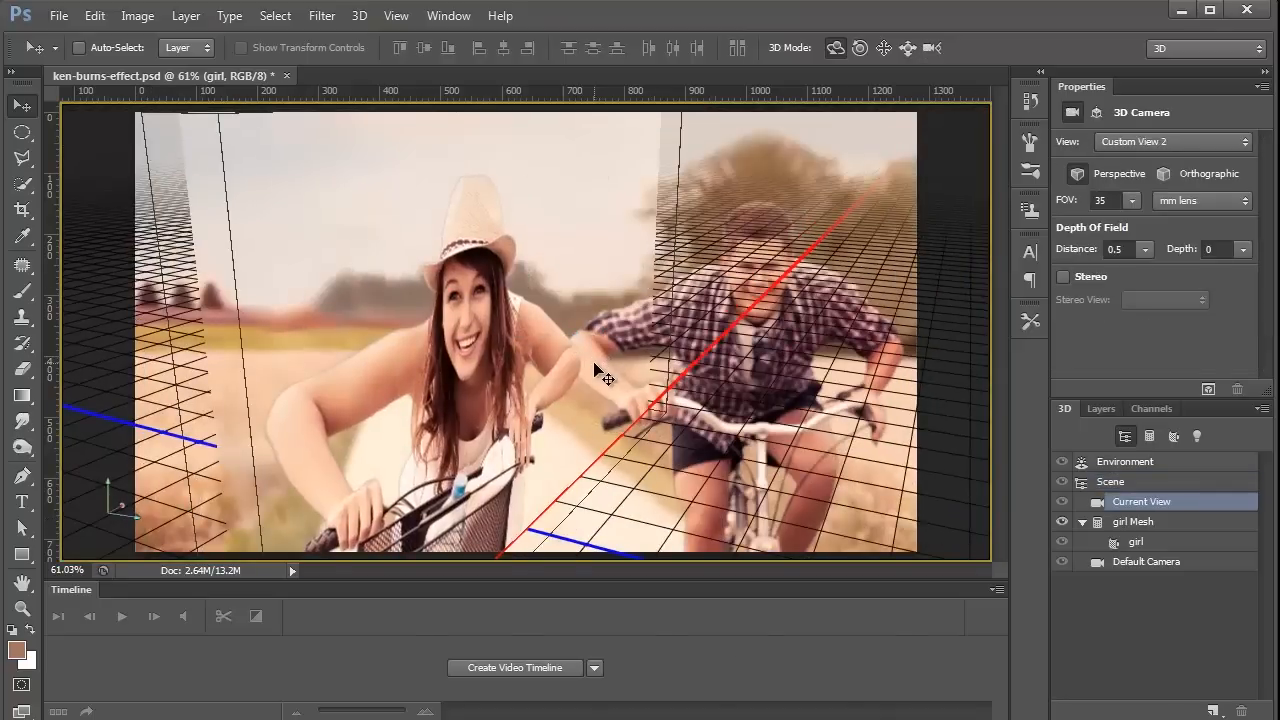
key("ctrl+alt+z")
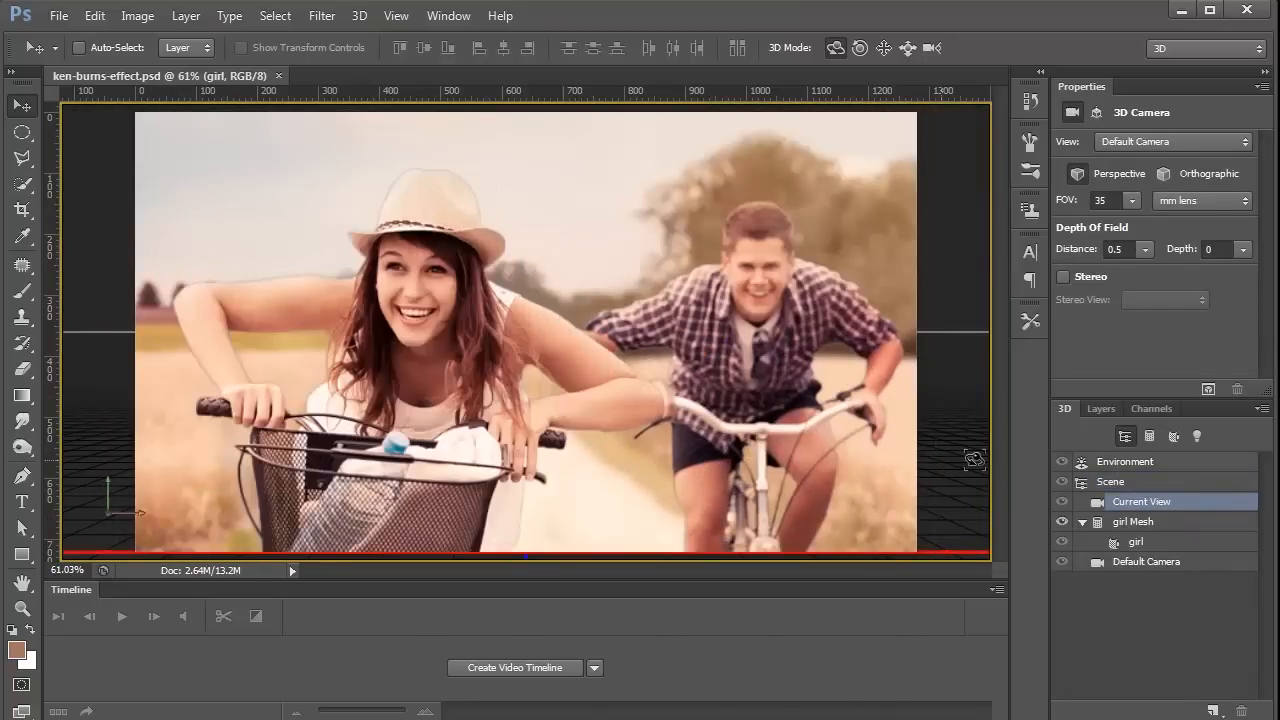
- Collapse the texture lists of the girl, boy and background 3D layers
left_click(1090, 409)
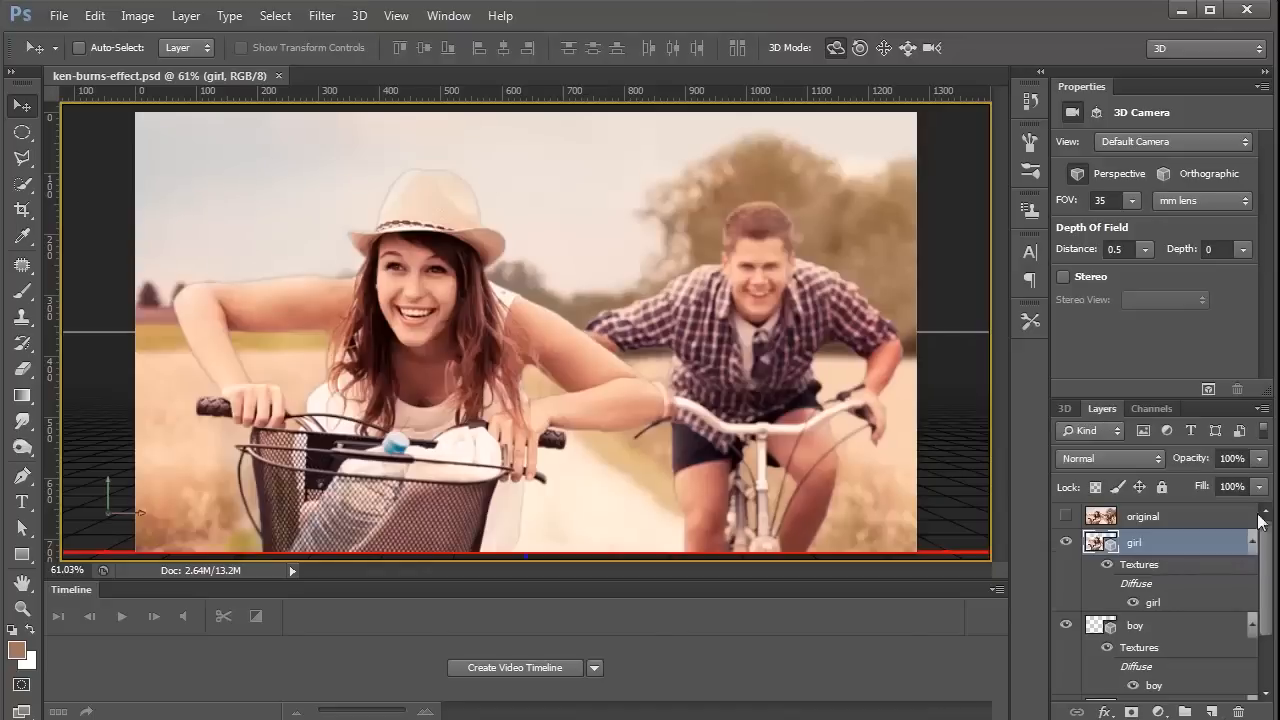
left_click(1255, 543)
left_click(1252, 568)
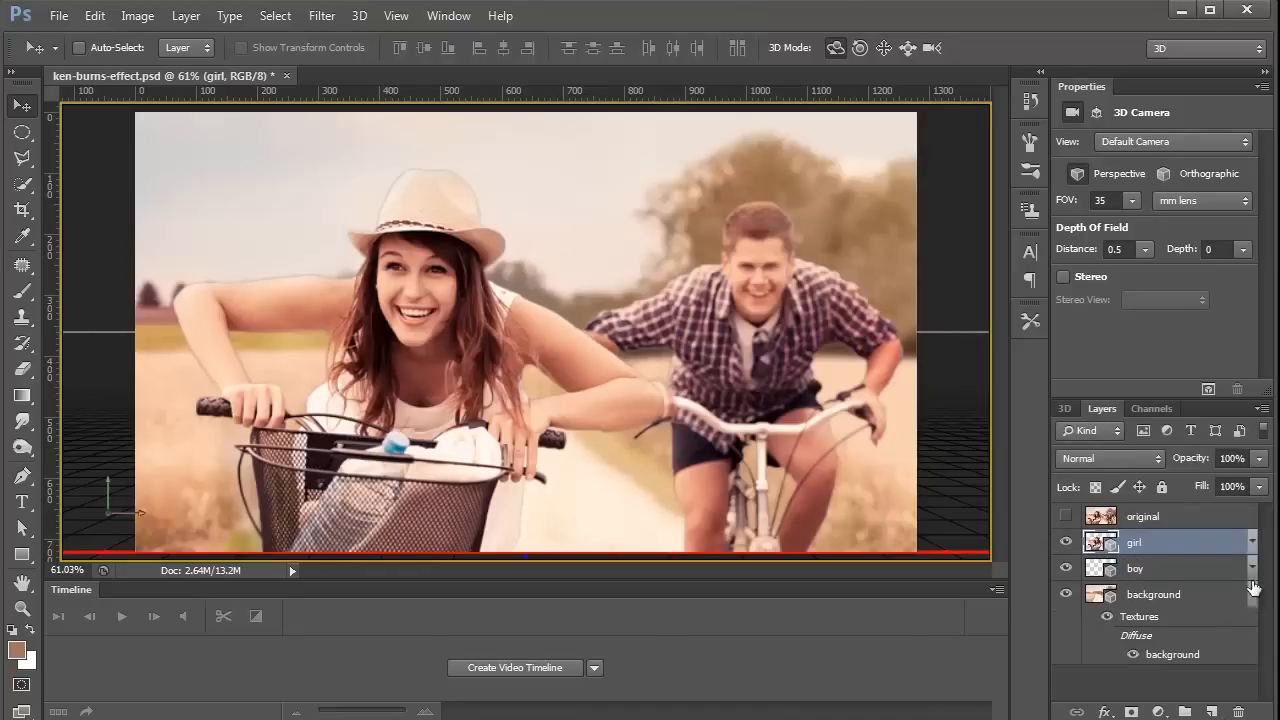
left_click(1252, 594)
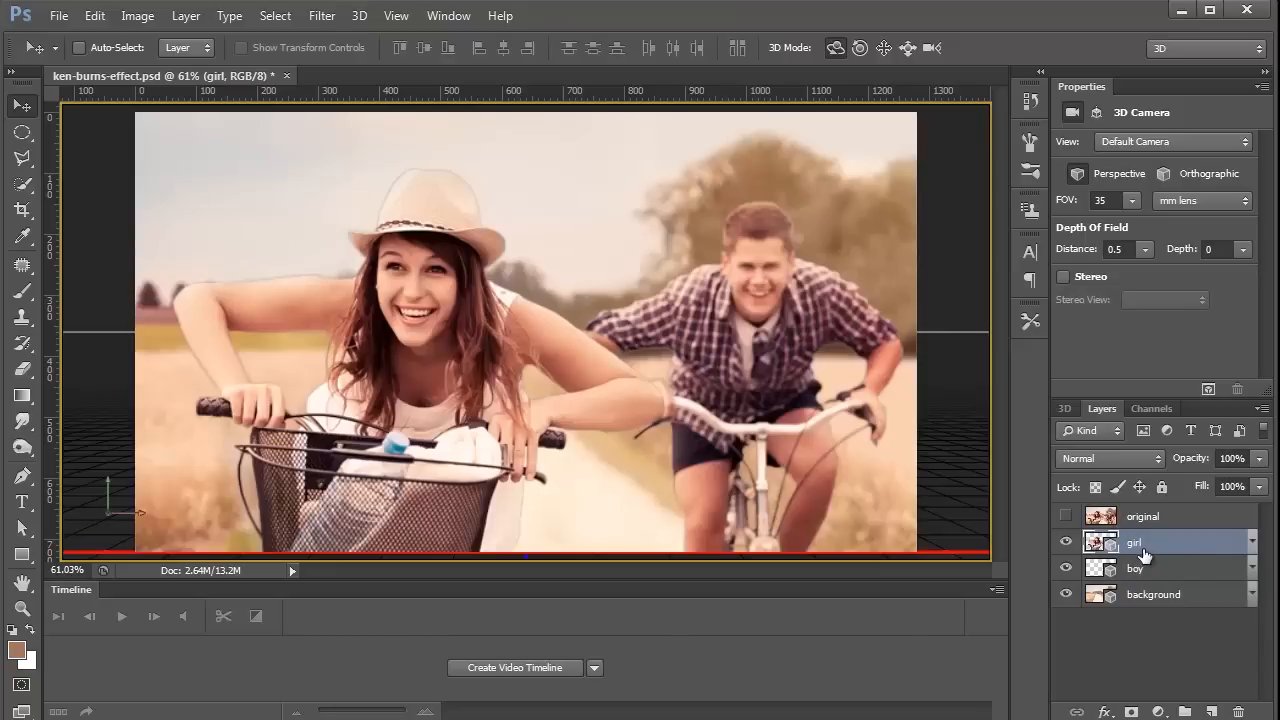
- Select the girl, boy and background 3D layers, reverse their stacking order, and merge them into one 3D layer
left_click(1151, 598, "shift")
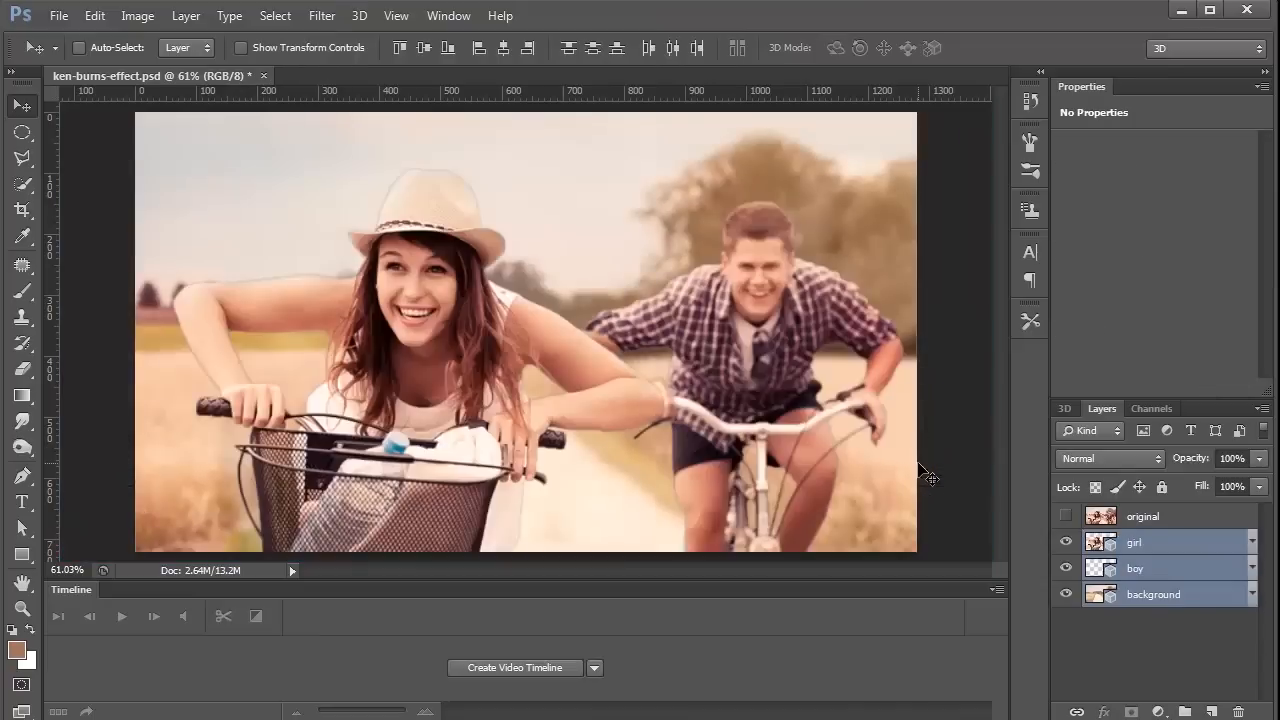
left_click(184, 15)
mouse_move(308, 484)
left_click(489, 555)
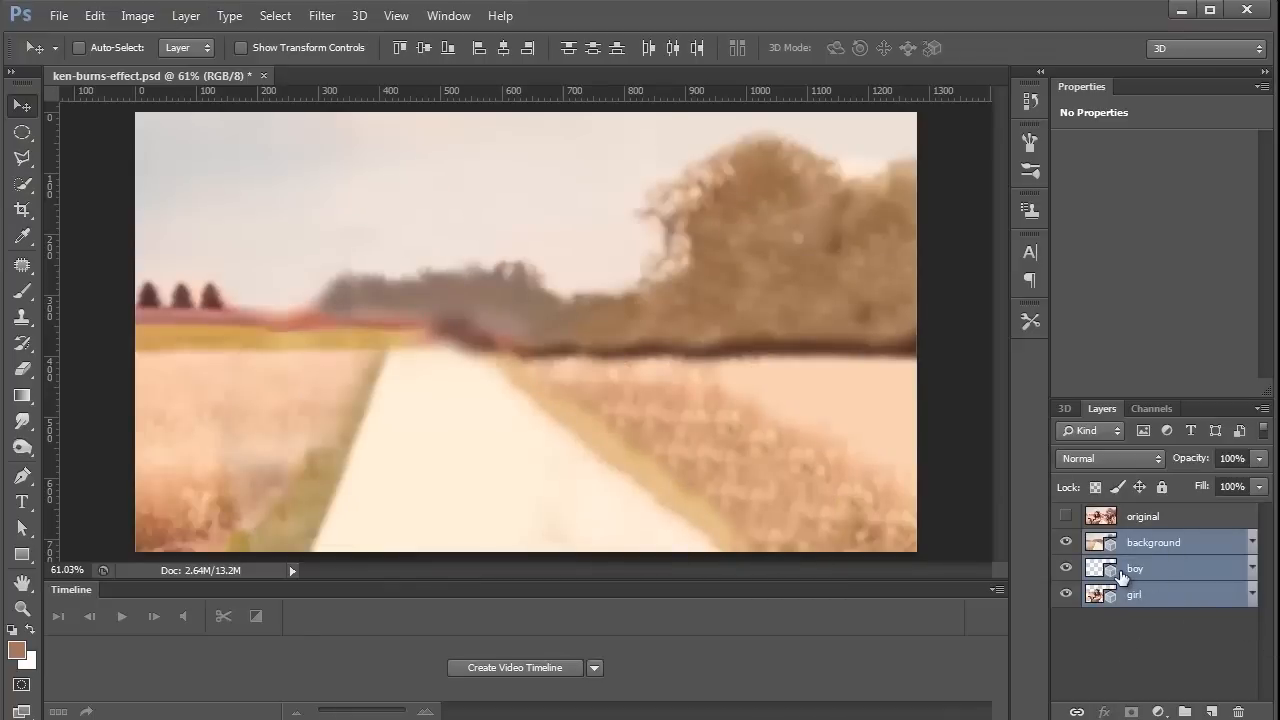
key("ctrl+e")
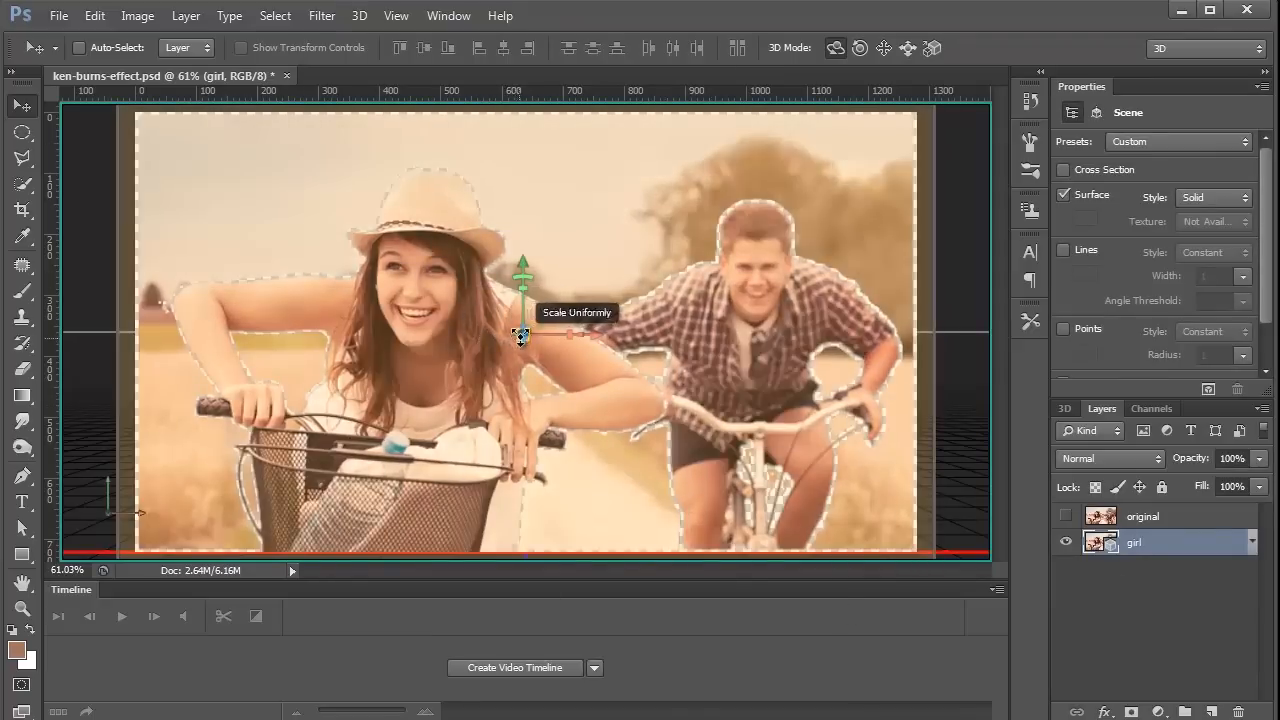
- Try scaling the merged 3D scene, inspect its girl, boy and background objects, and undo the scene change
left_click_drag(521, 337, 560, 350)
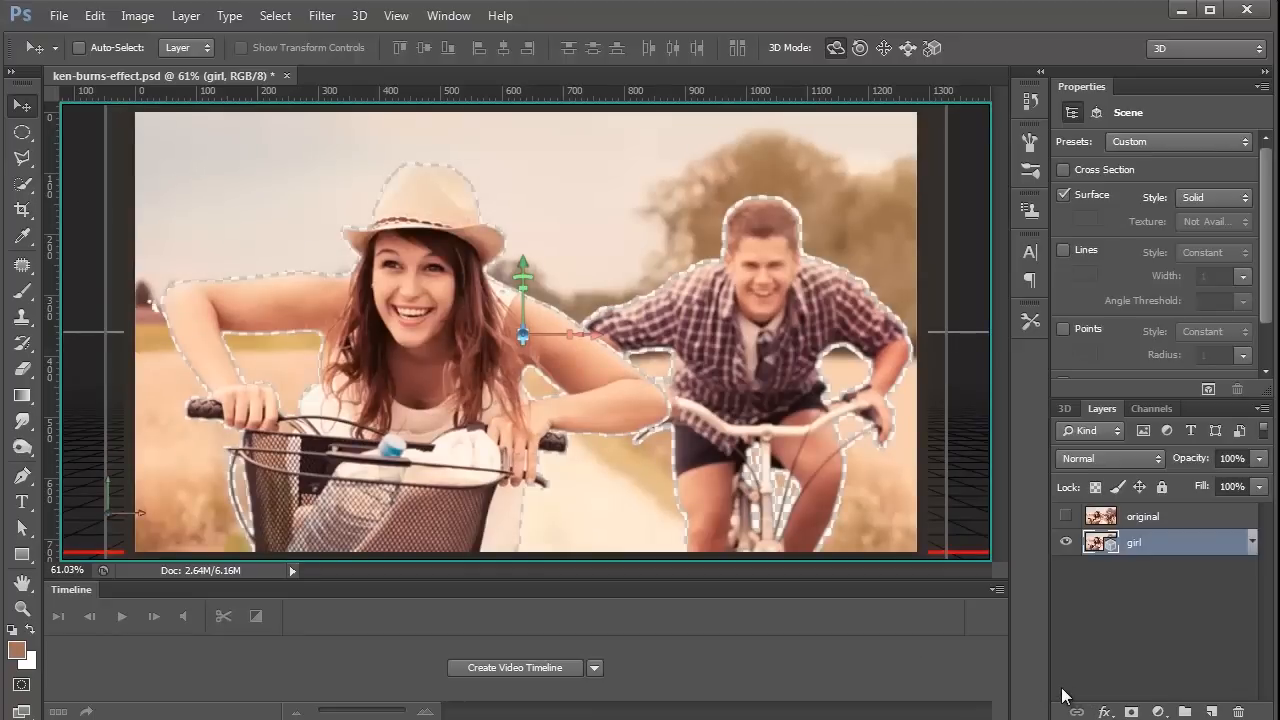
double_click(1097, 548)
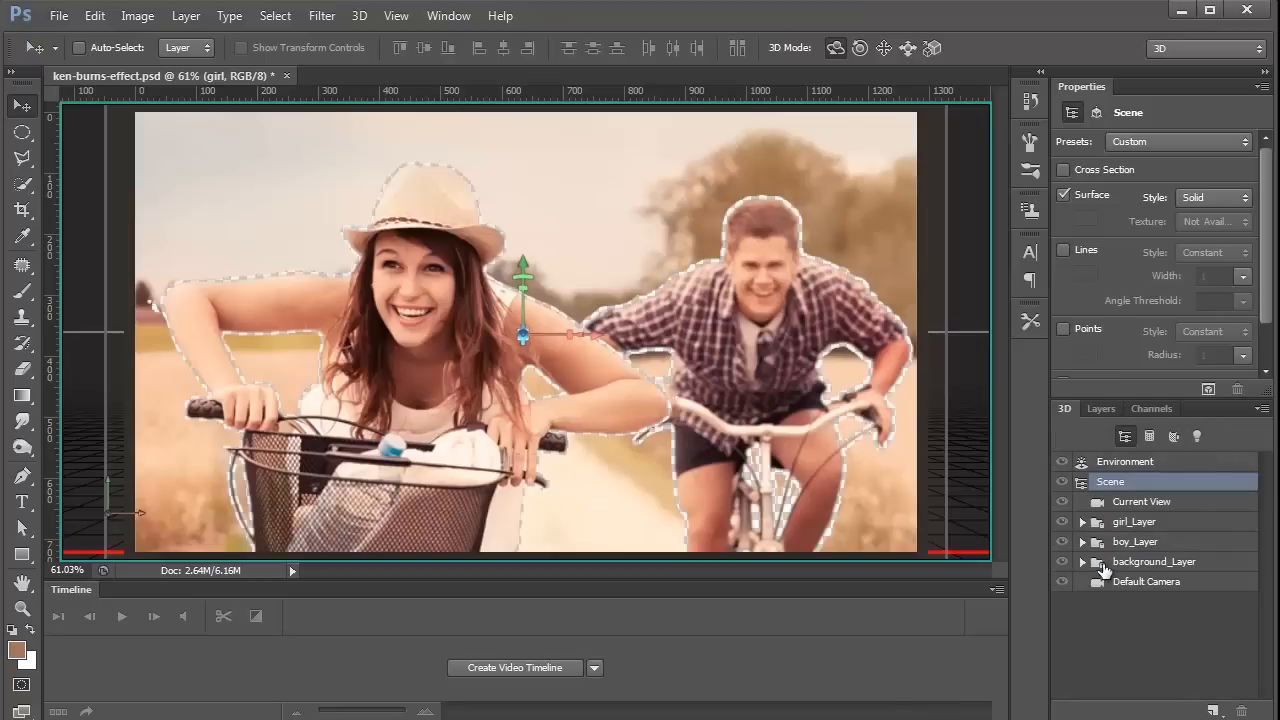
left_click(1130, 522)
left_click(1133, 541)
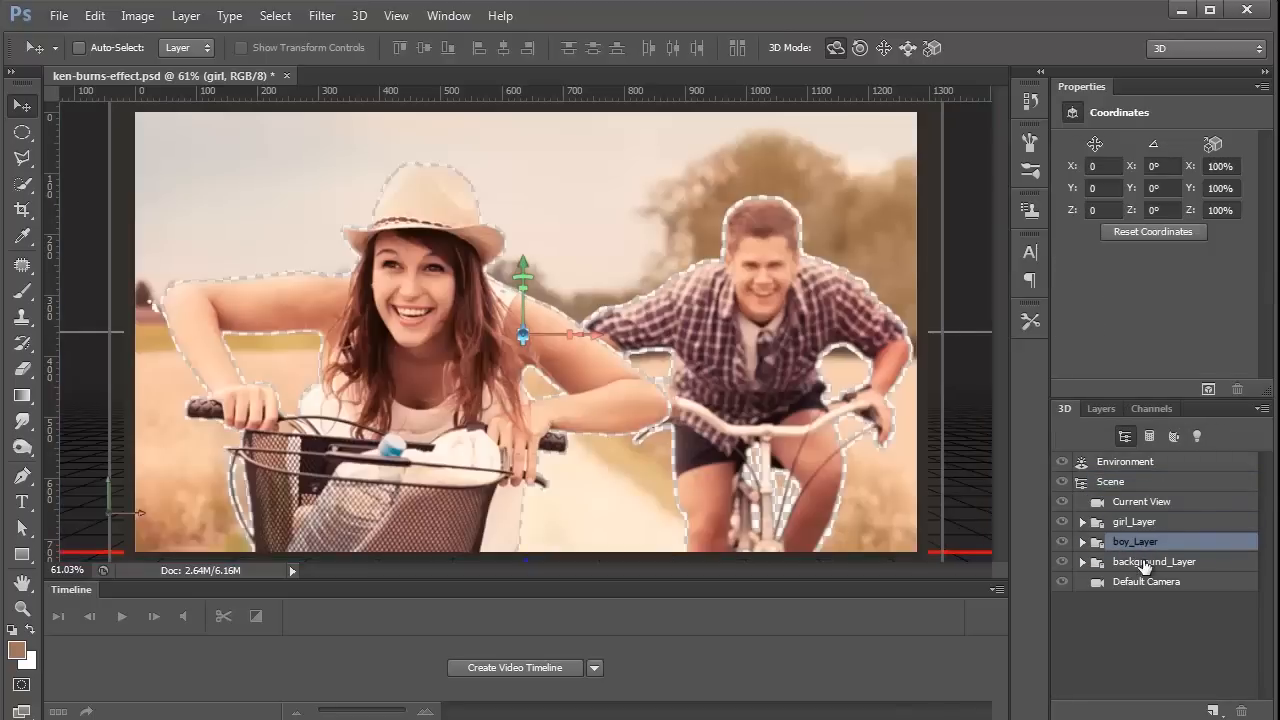
left_click(1133, 561)
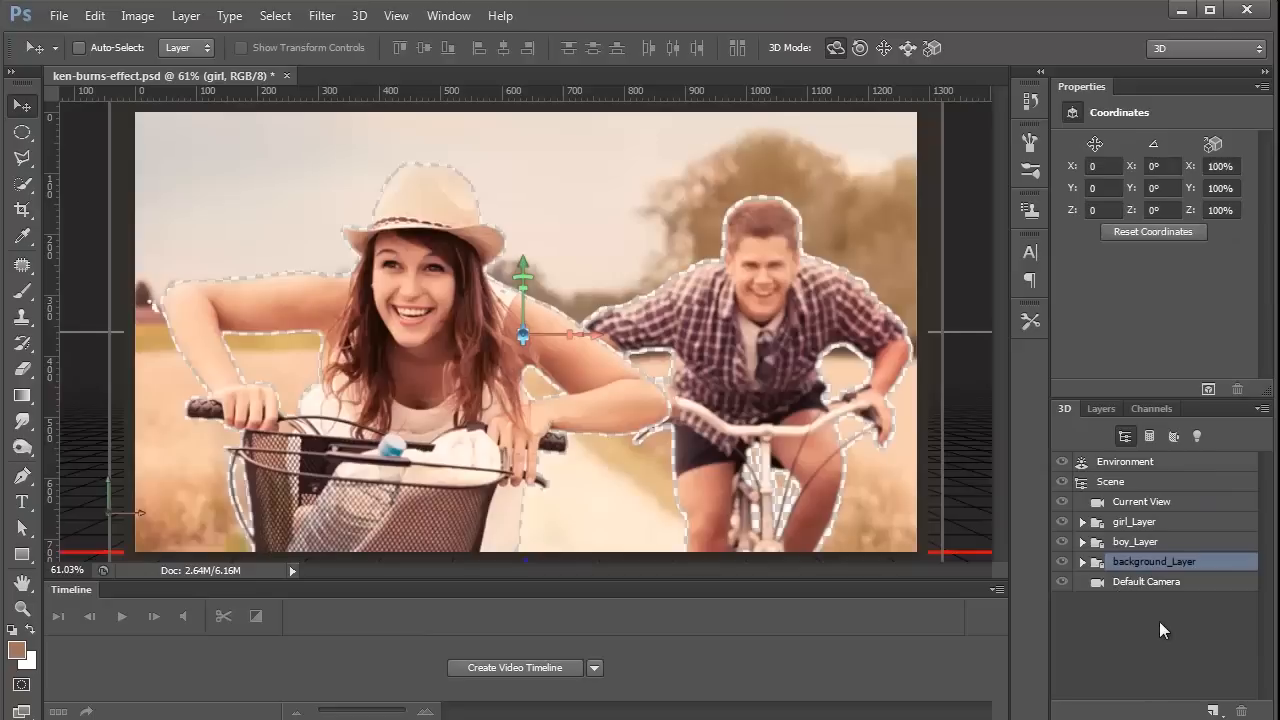
left_click(95, 16)
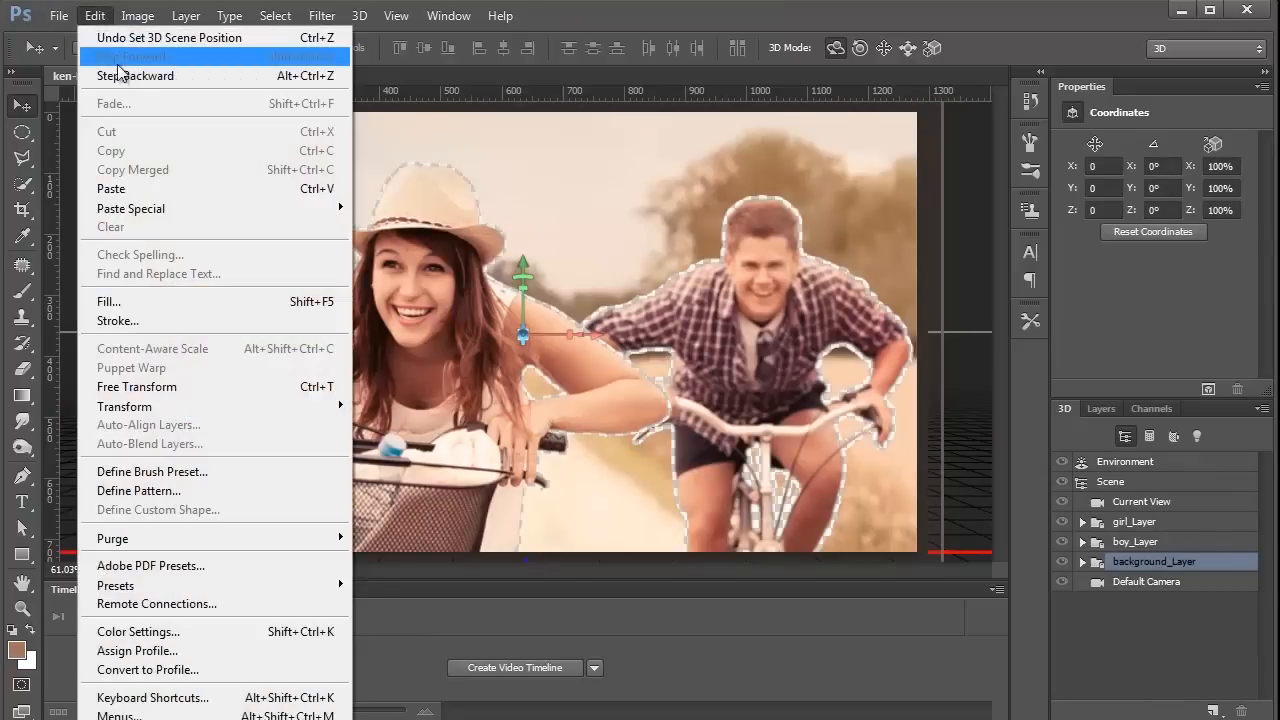
left_click(120, 75)
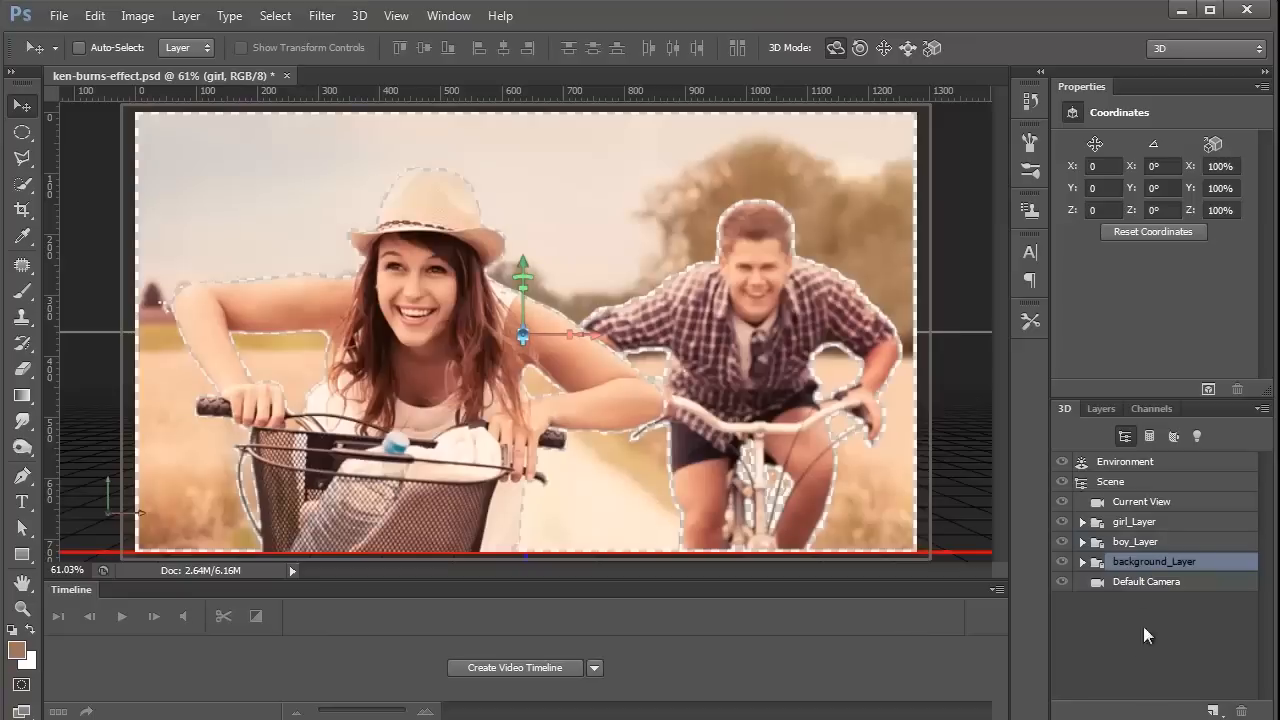
- Orbit the camera to a side angle and push background_Layer back in depth to a Z position of -6000
left_click(1129, 582)
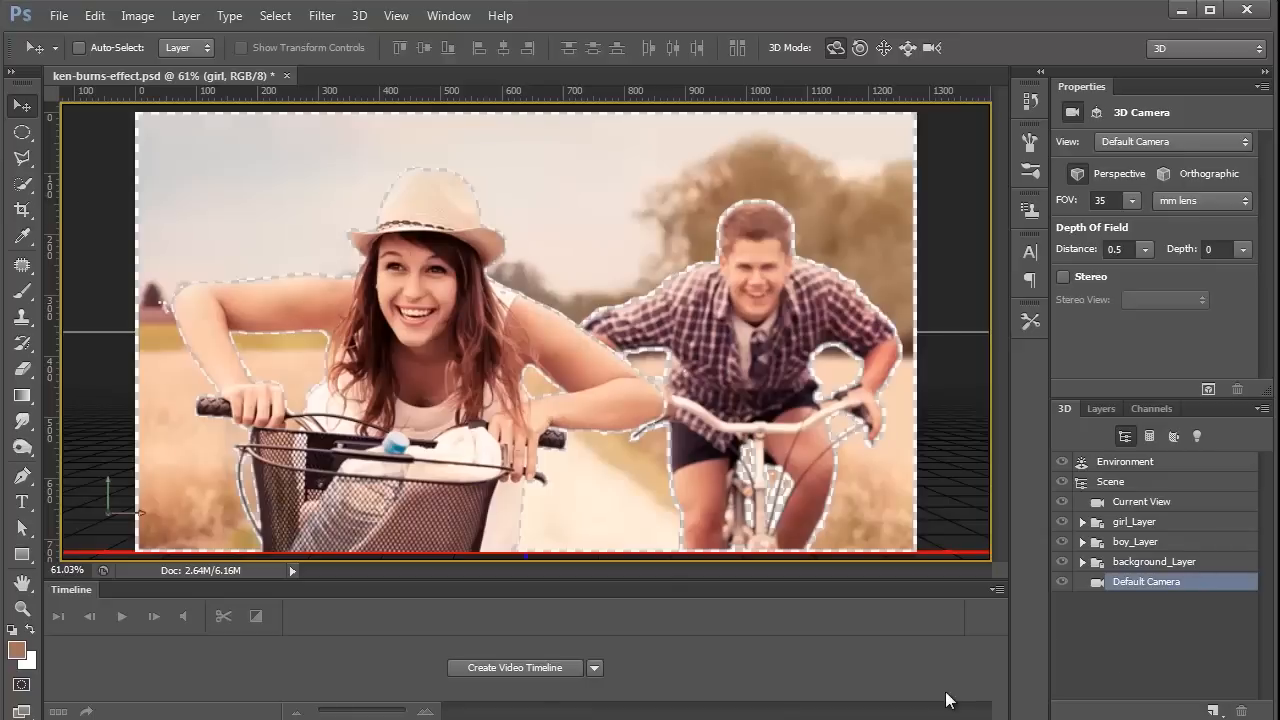
left_click_drag(105, 518, 120, 492)
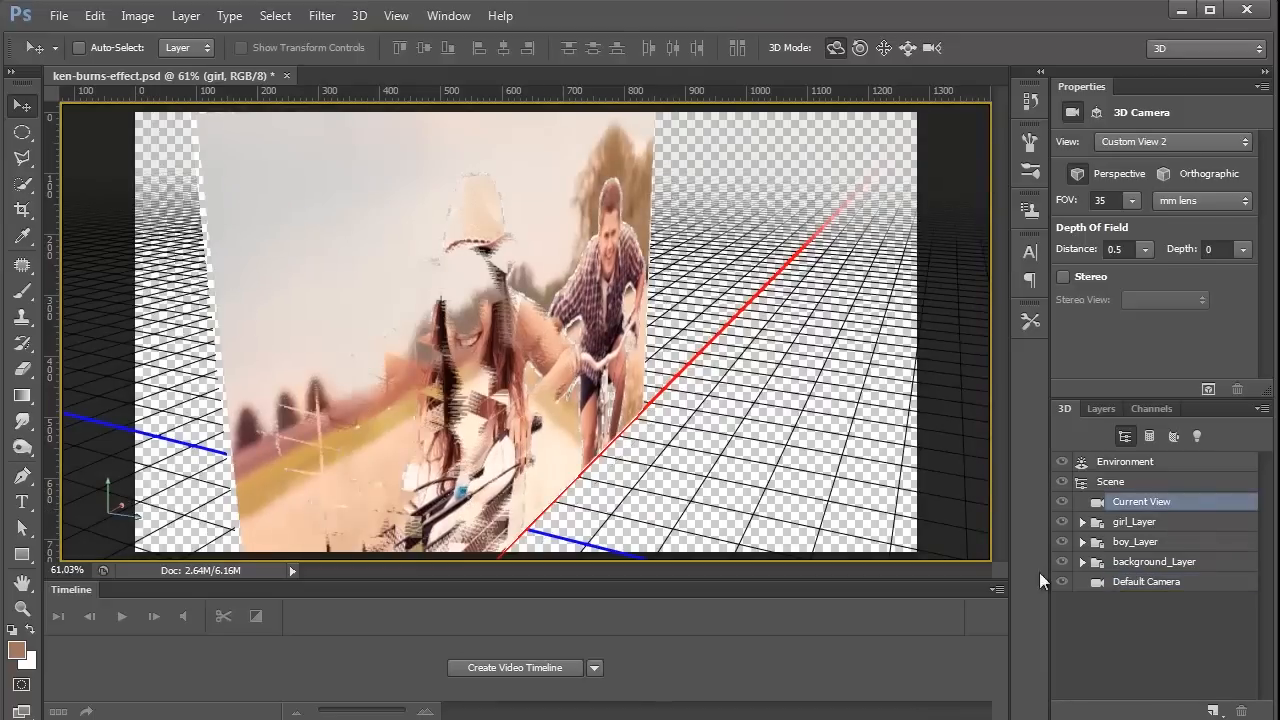
left_click(1147, 568)
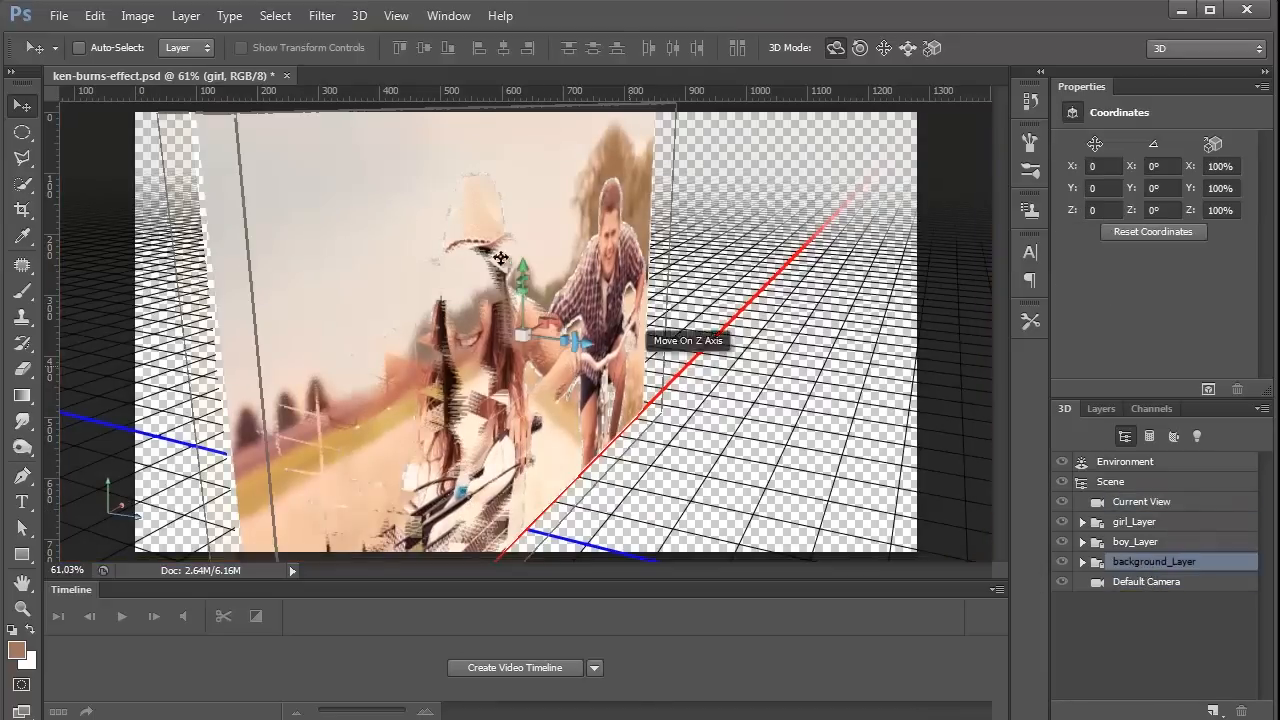
left_click_drag(587, 343, 163, 277)
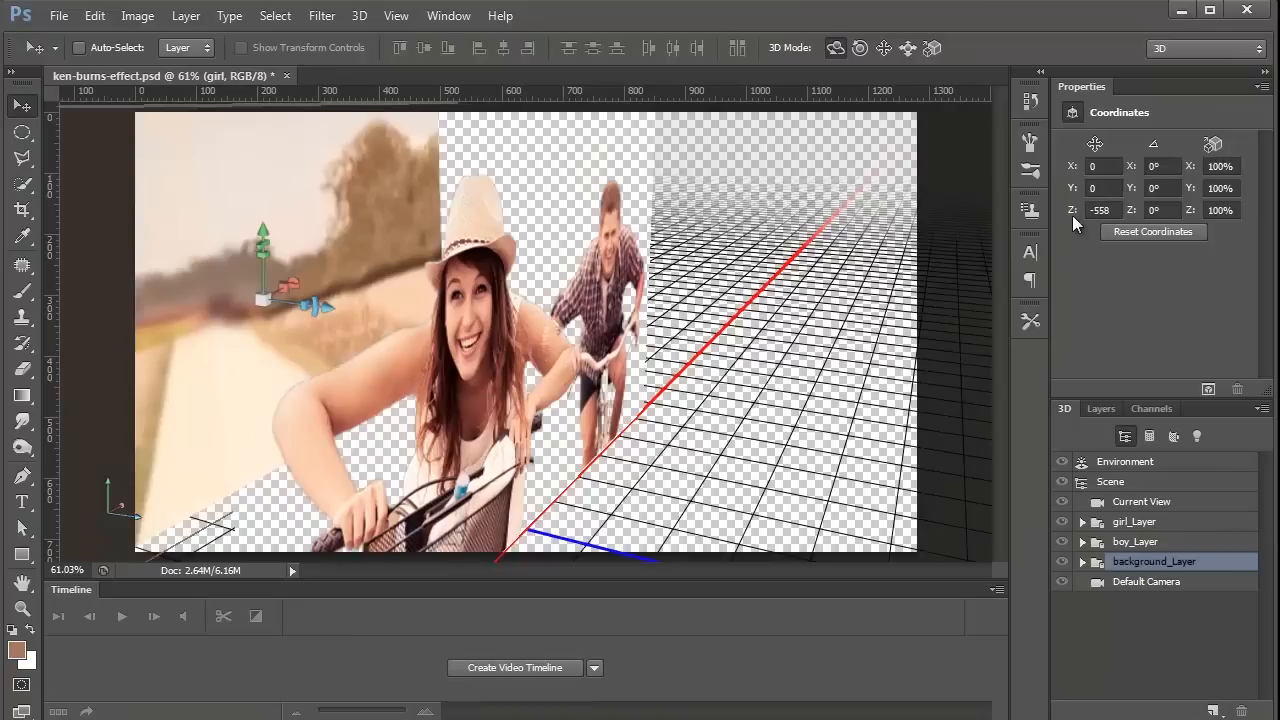
left_click_drag(1071, 219, 1148, 224)
left_click(1104, 211)
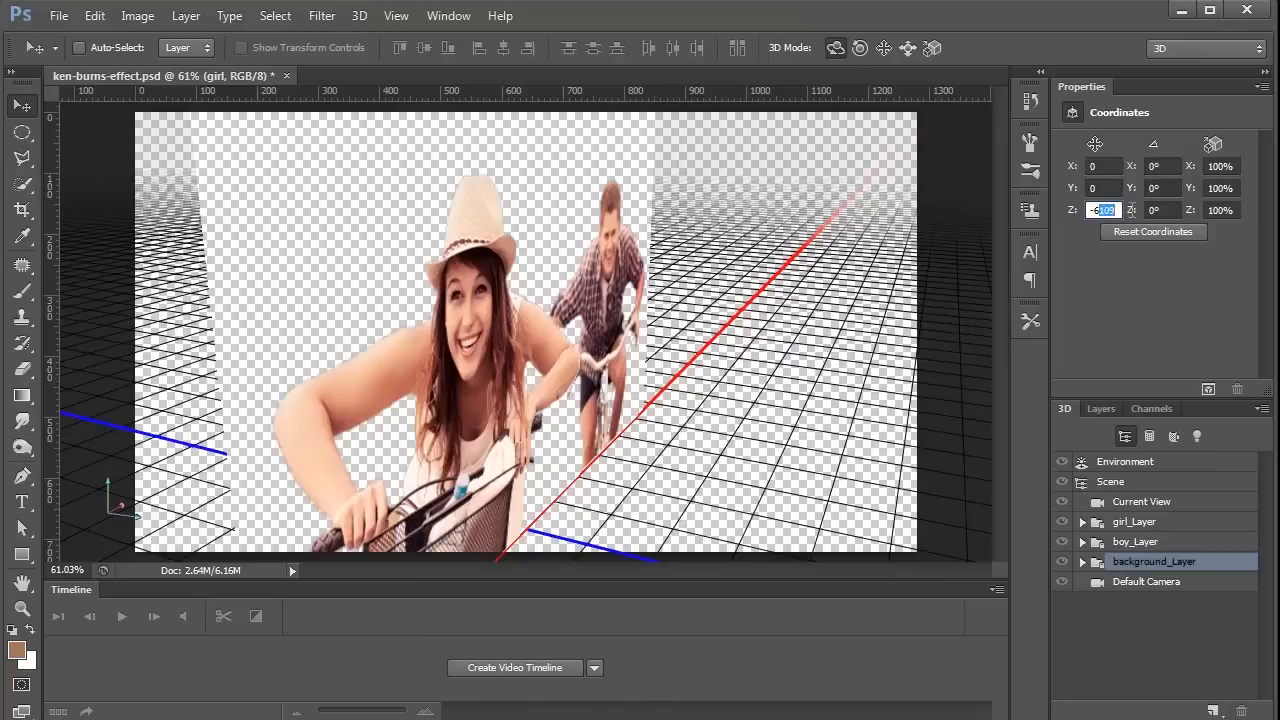
type("000")
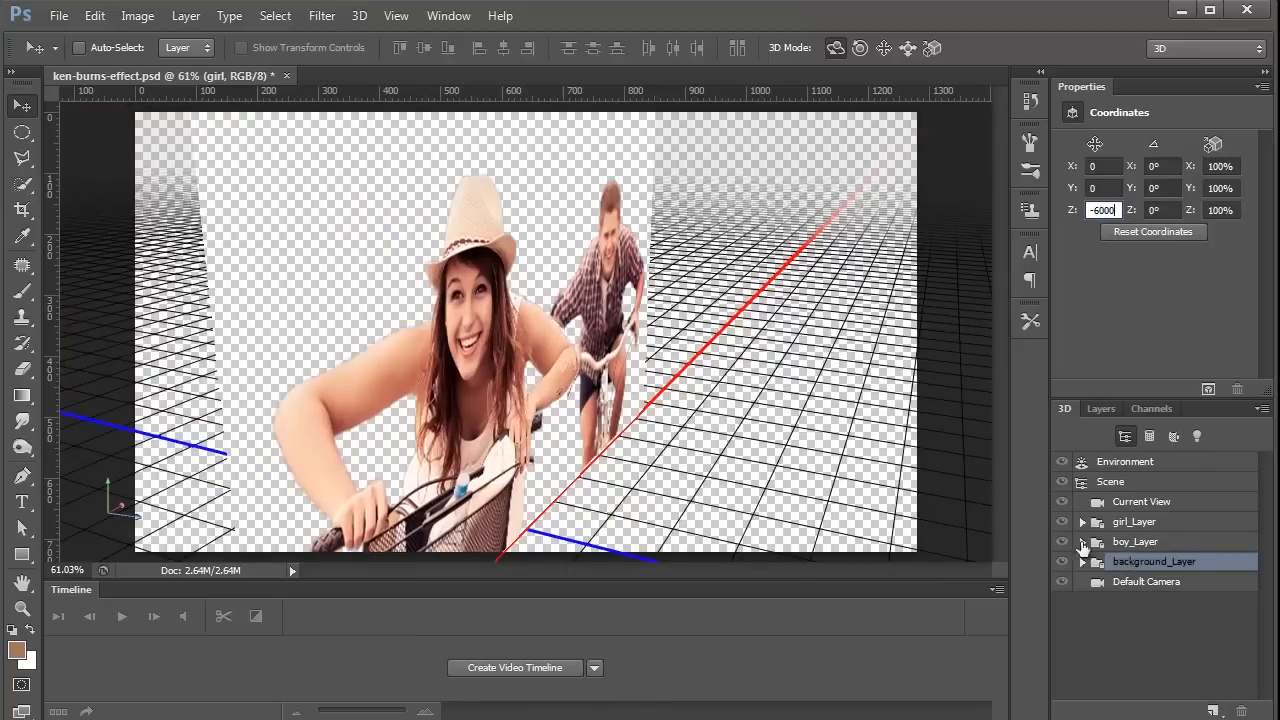
- Push boy_Layer back behind the girl to a Z position of -2000
left_click(1125, 543)
left_click_drag(581, 344, 70, 230)
left_click_drag(216, 285, 2, 200)
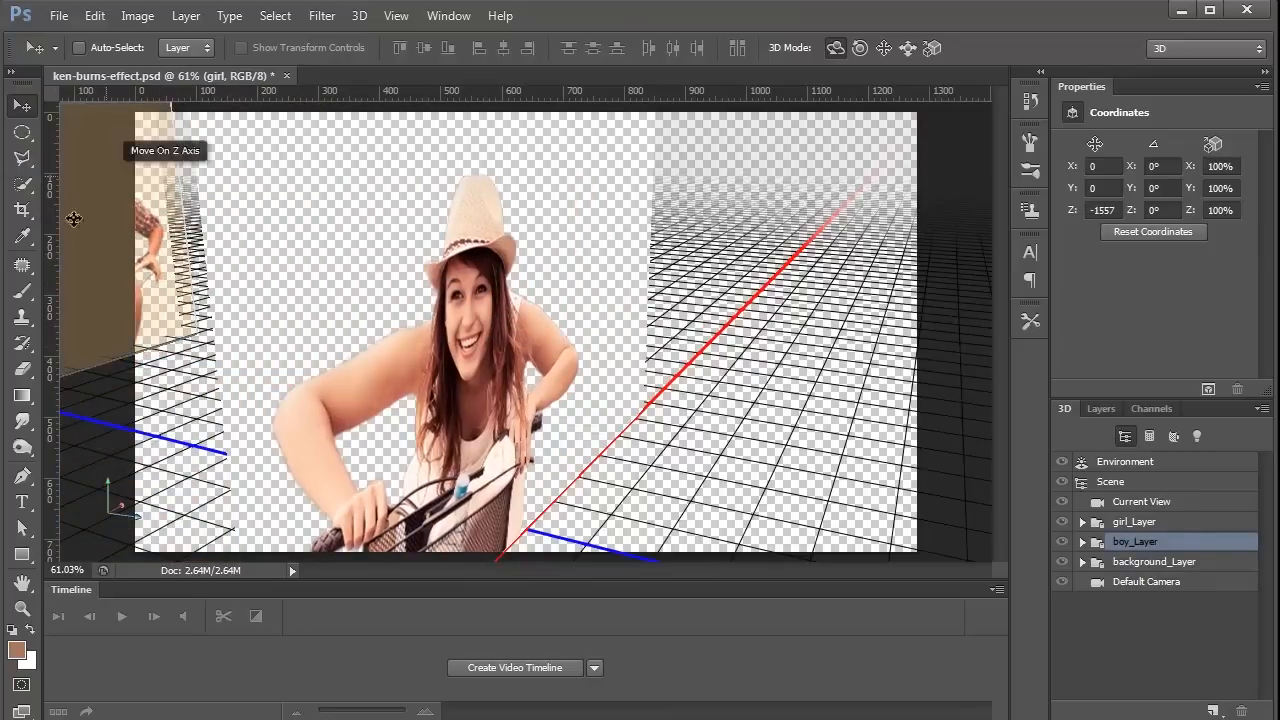
left_click_drag(1072, 210, 1097, 212)
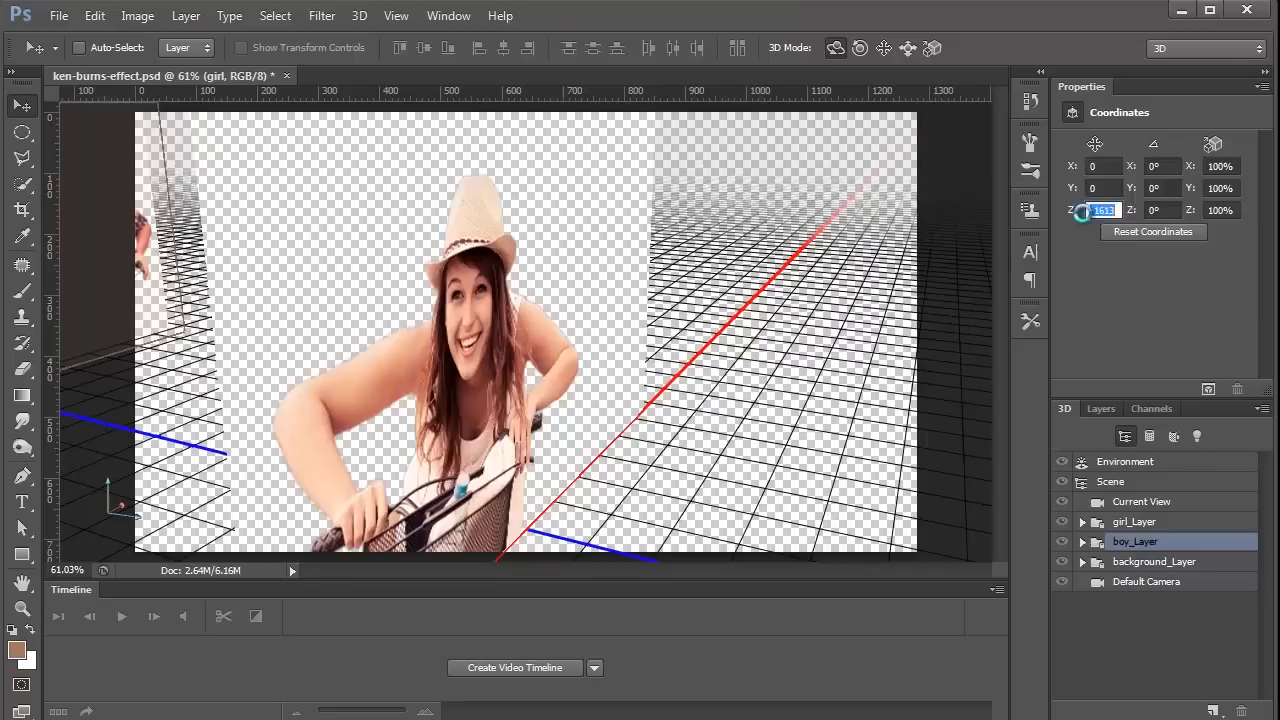
left_click(1097, 212)
type("-20")
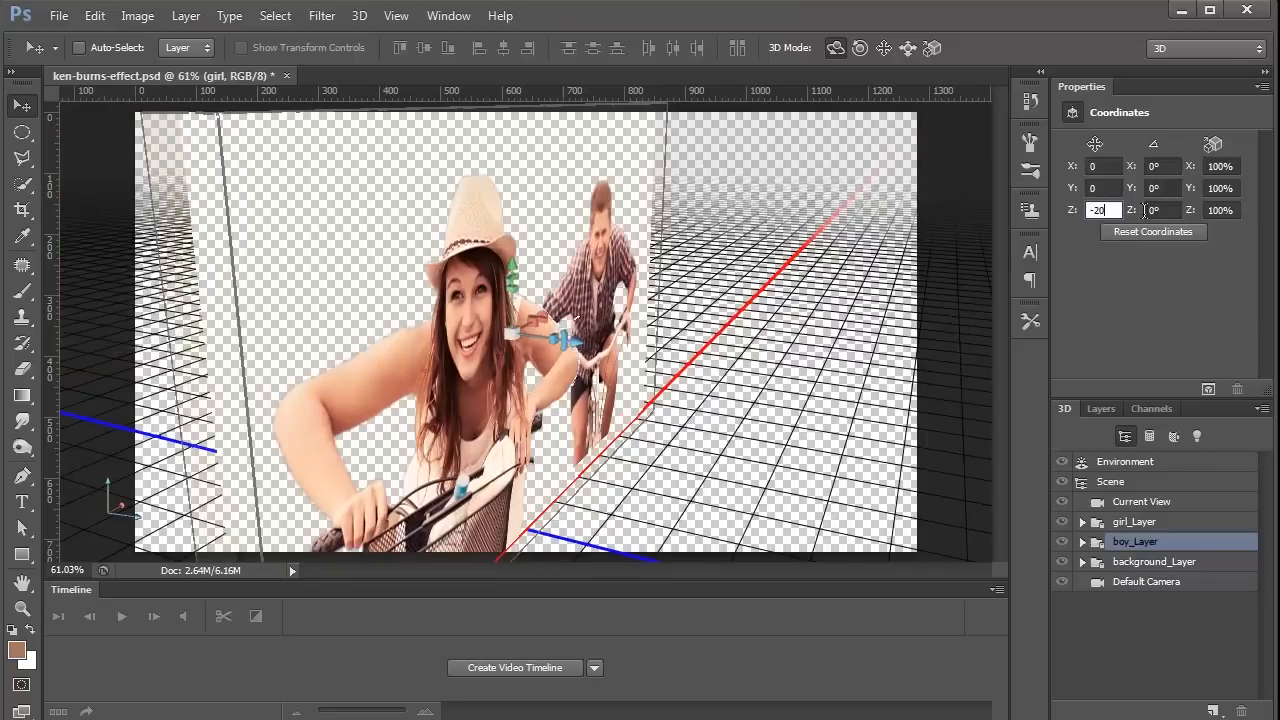
type("00")
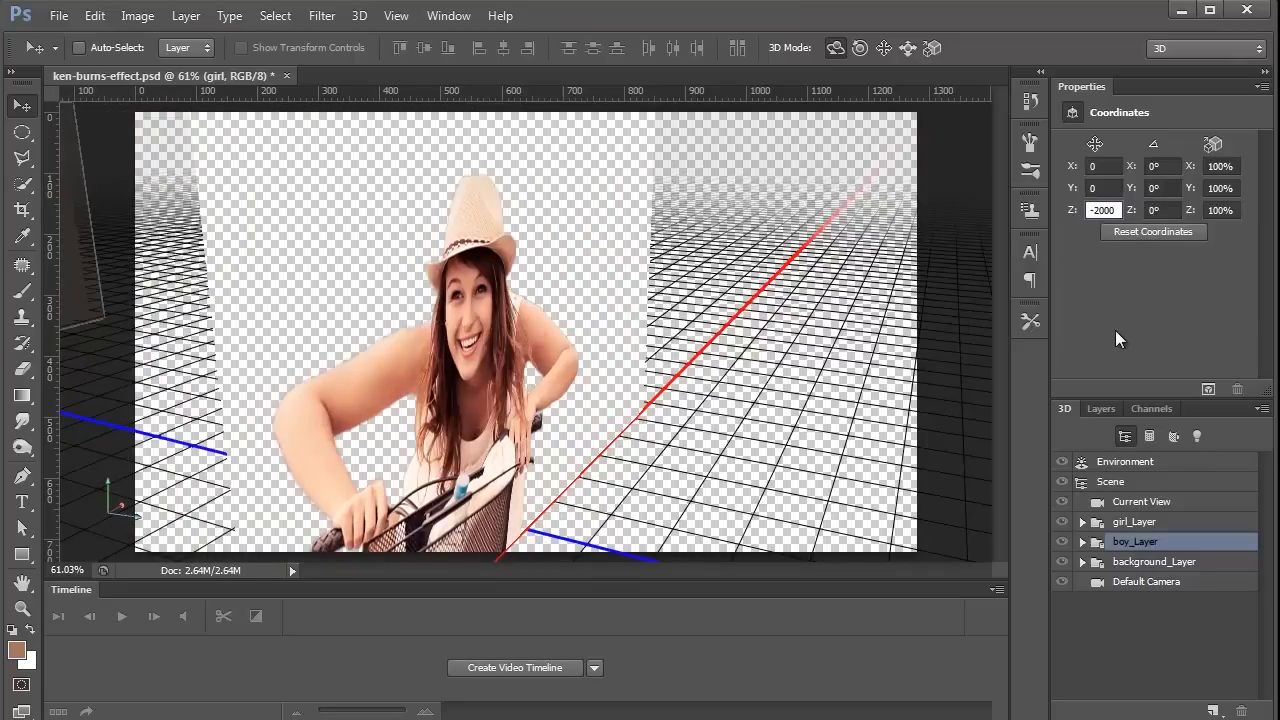
- Return to the Default Camera view and scale background_Layer uniformly to about 551% so it fills the frame
double_click(1133, 591)
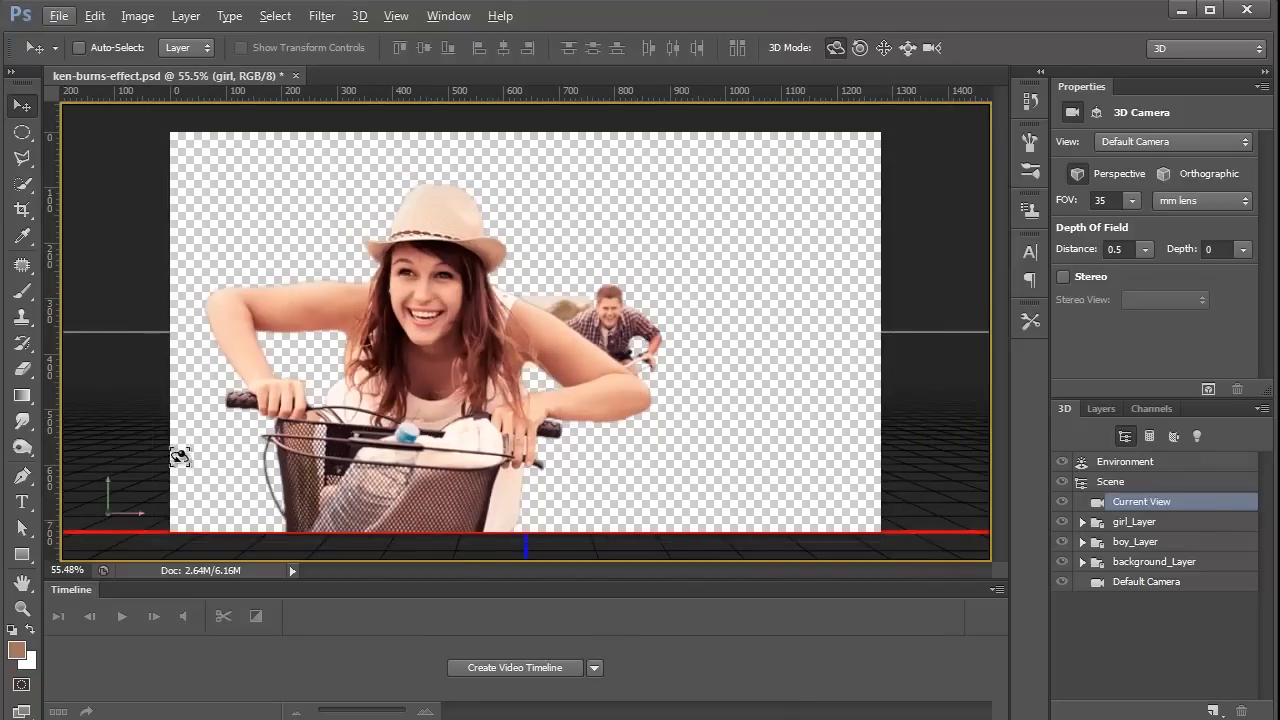
left_click(1148, 564)
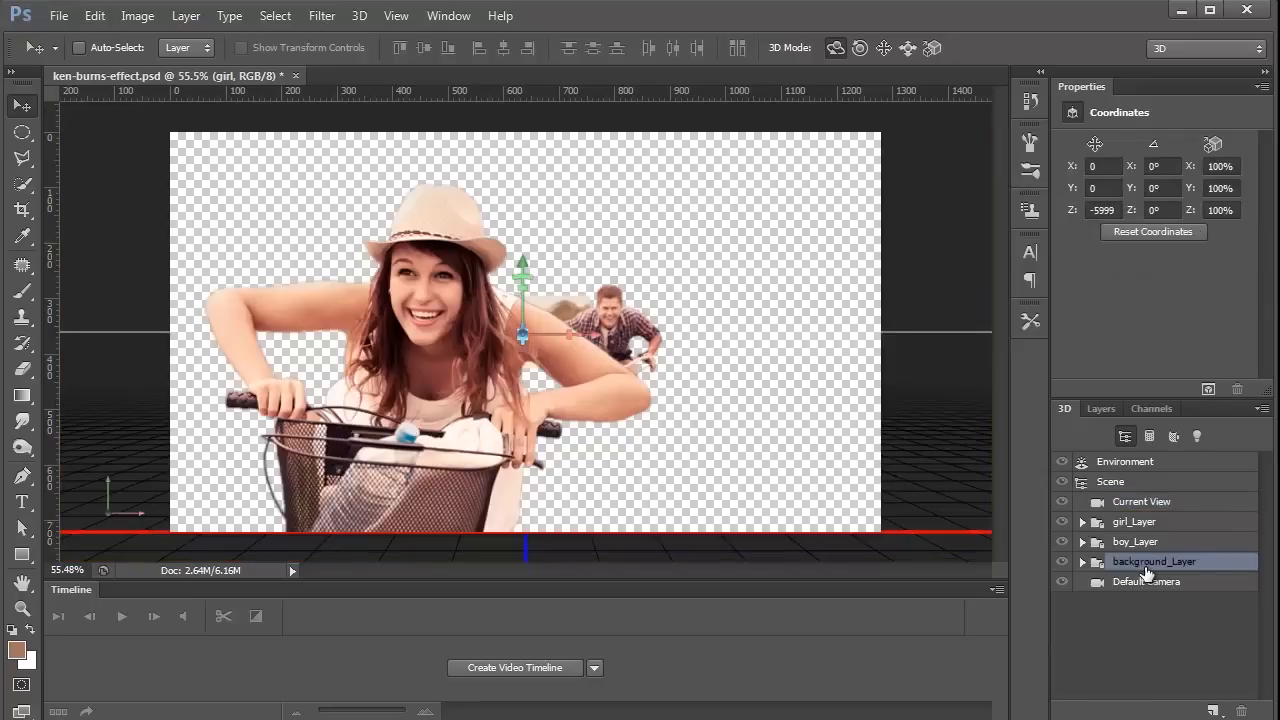
left_click(929, 48)
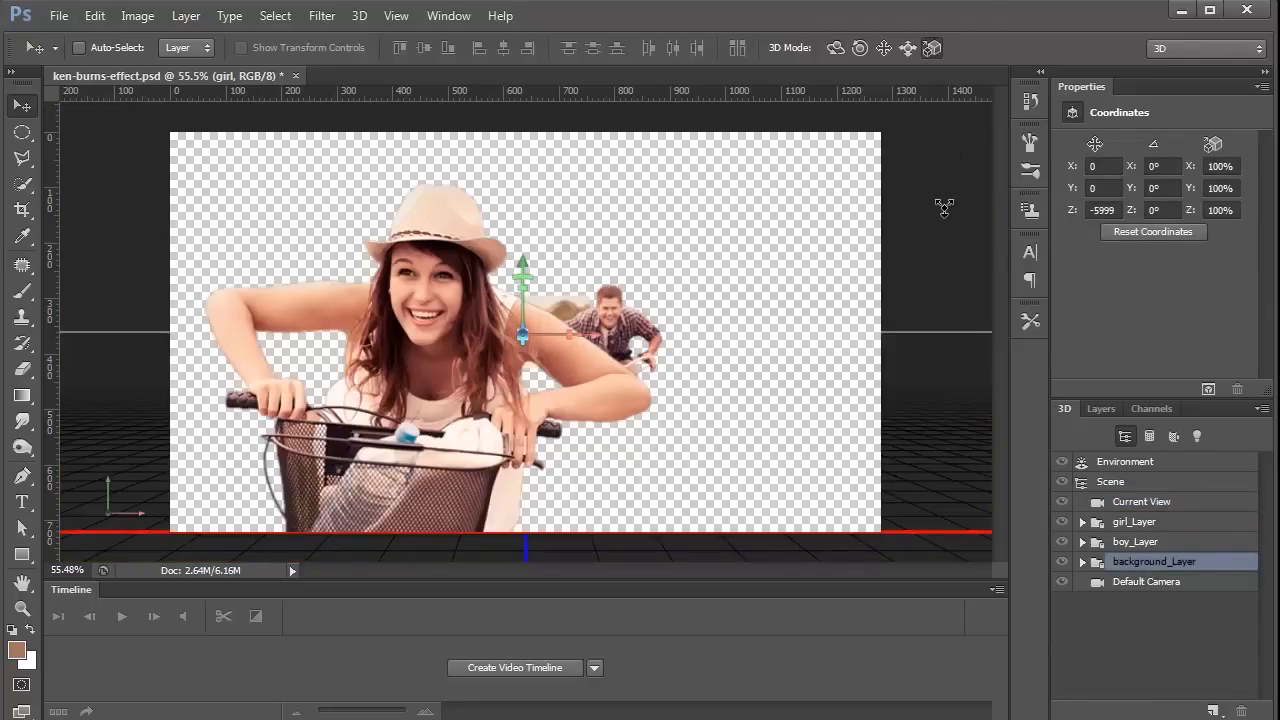
left_click_drag(942, 220, 988, 294)
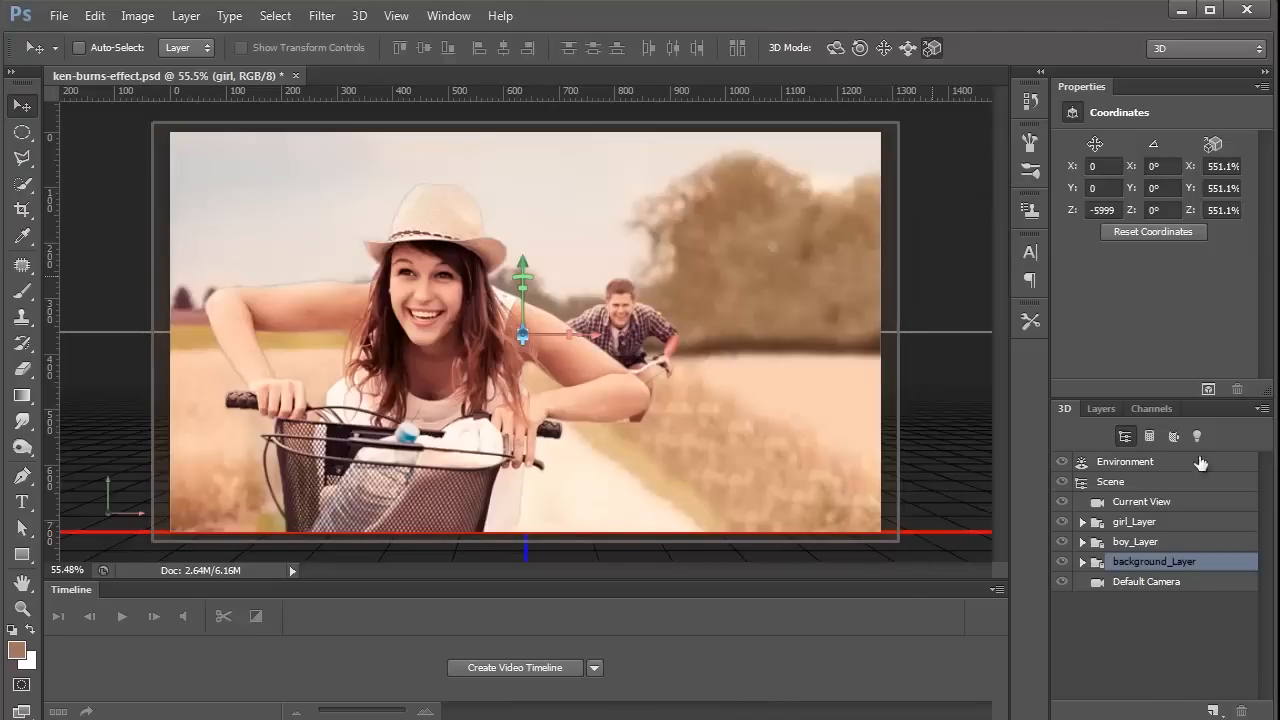
- Scale boy_Layer uniformly to about 224% to match his original size in the frame, and deselect it
left_click(1136, 543)
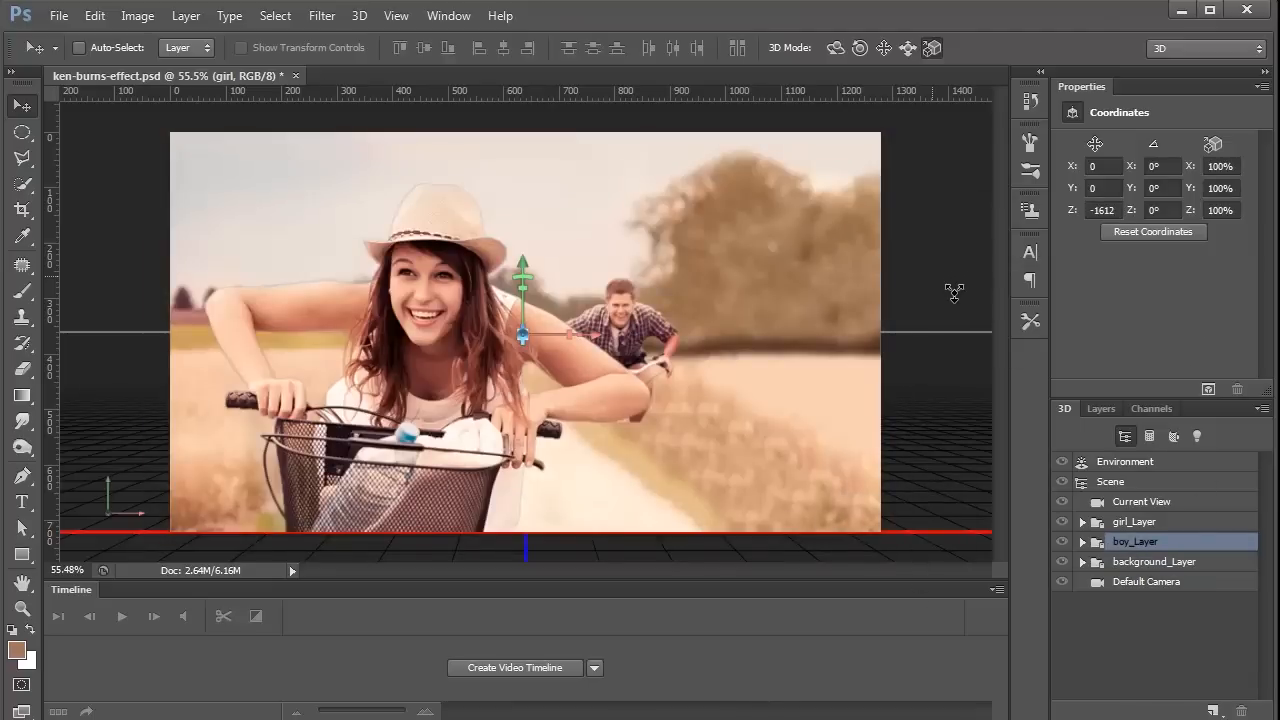
left_click_drag(934, 277, 947, 236)
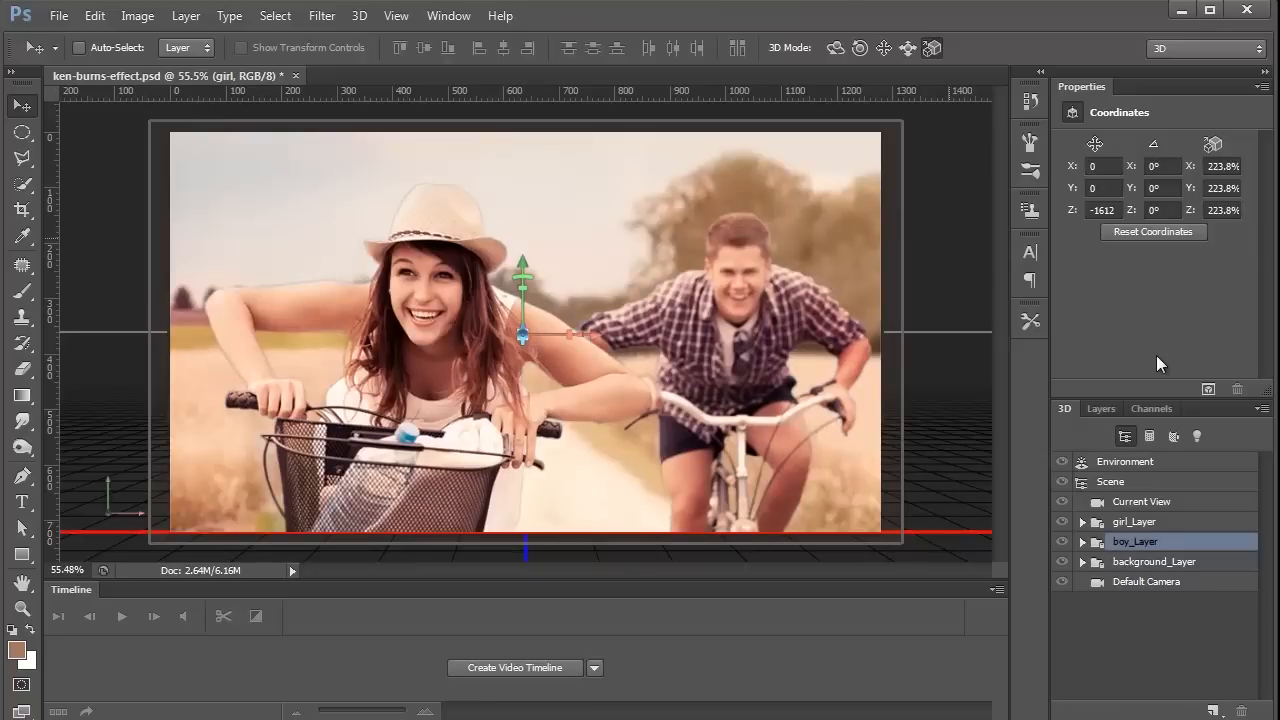
left_click(1142, 617)
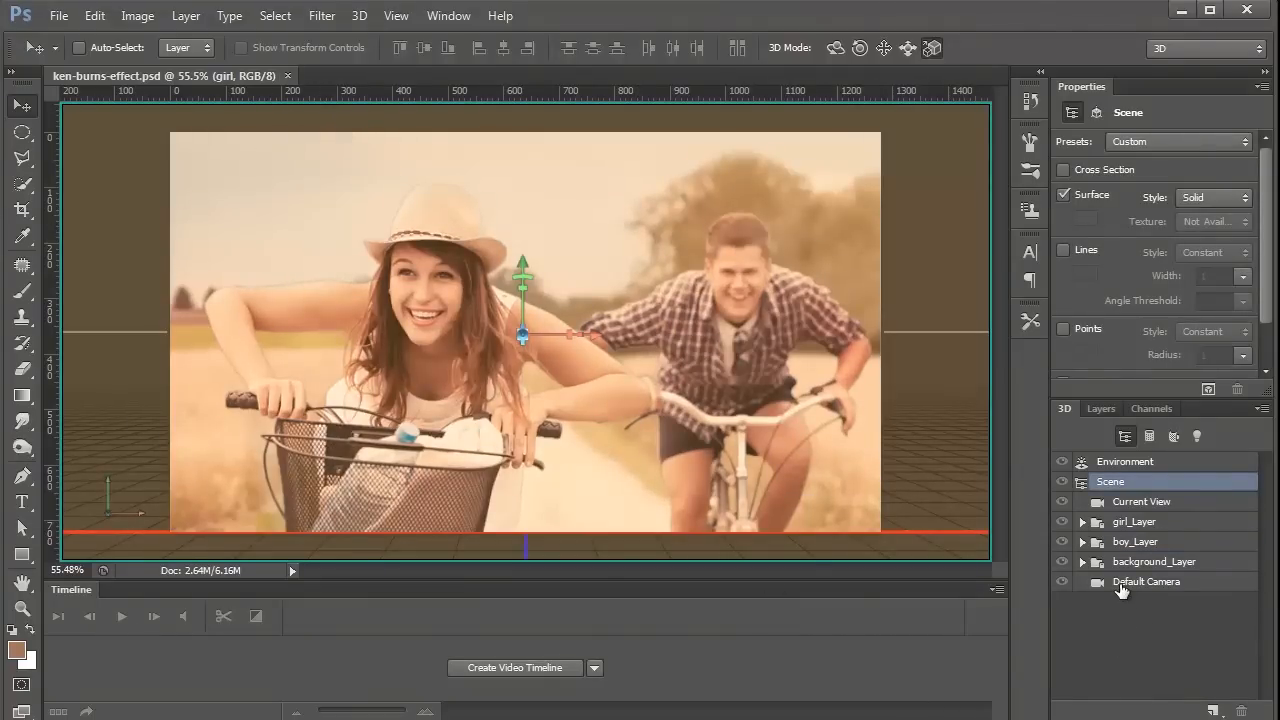
left_click(234, 120)
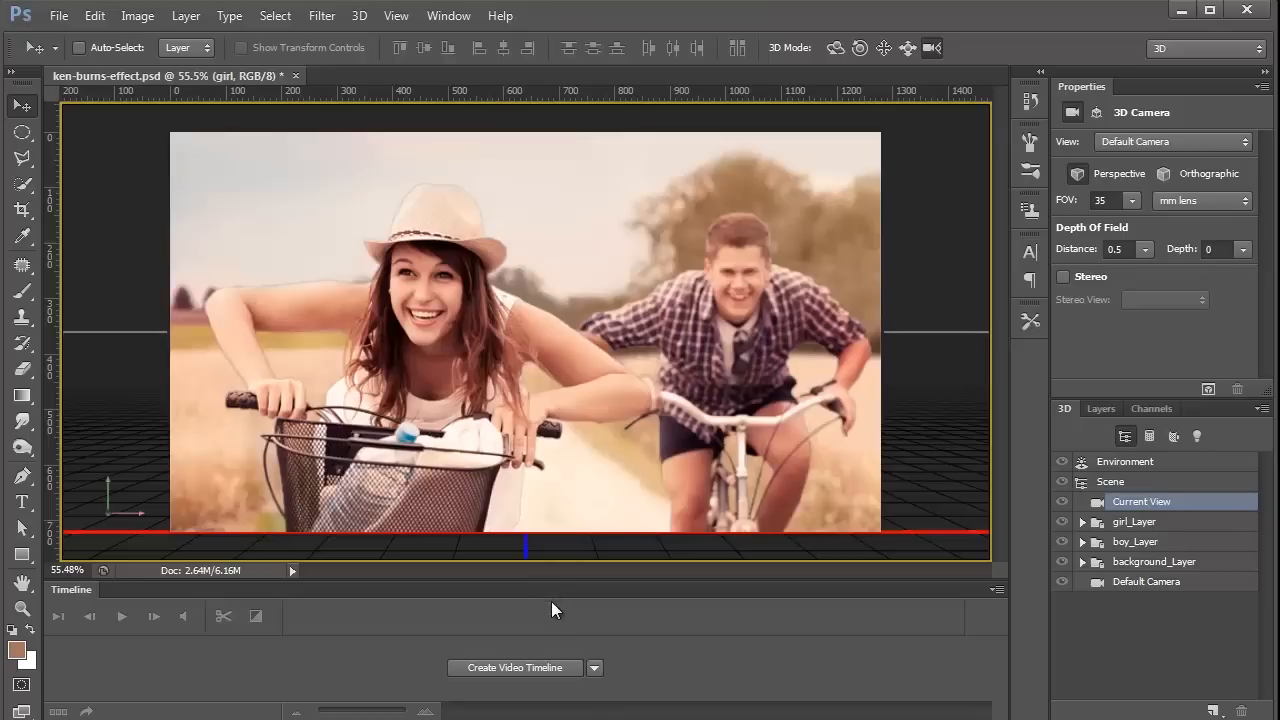
- Create a video timeline for the document and enlarge the timeline area to show all tracks
left_click(490, 670)
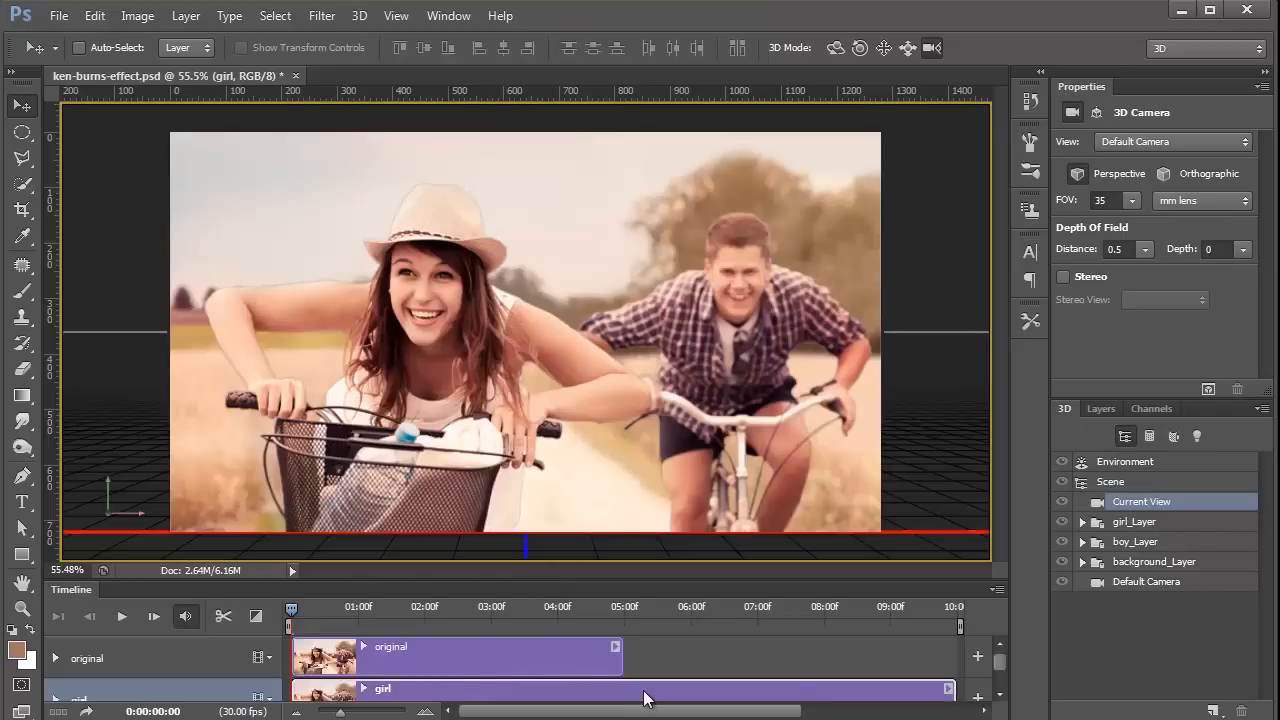
left_click_drag(435, 583, 443, 514)
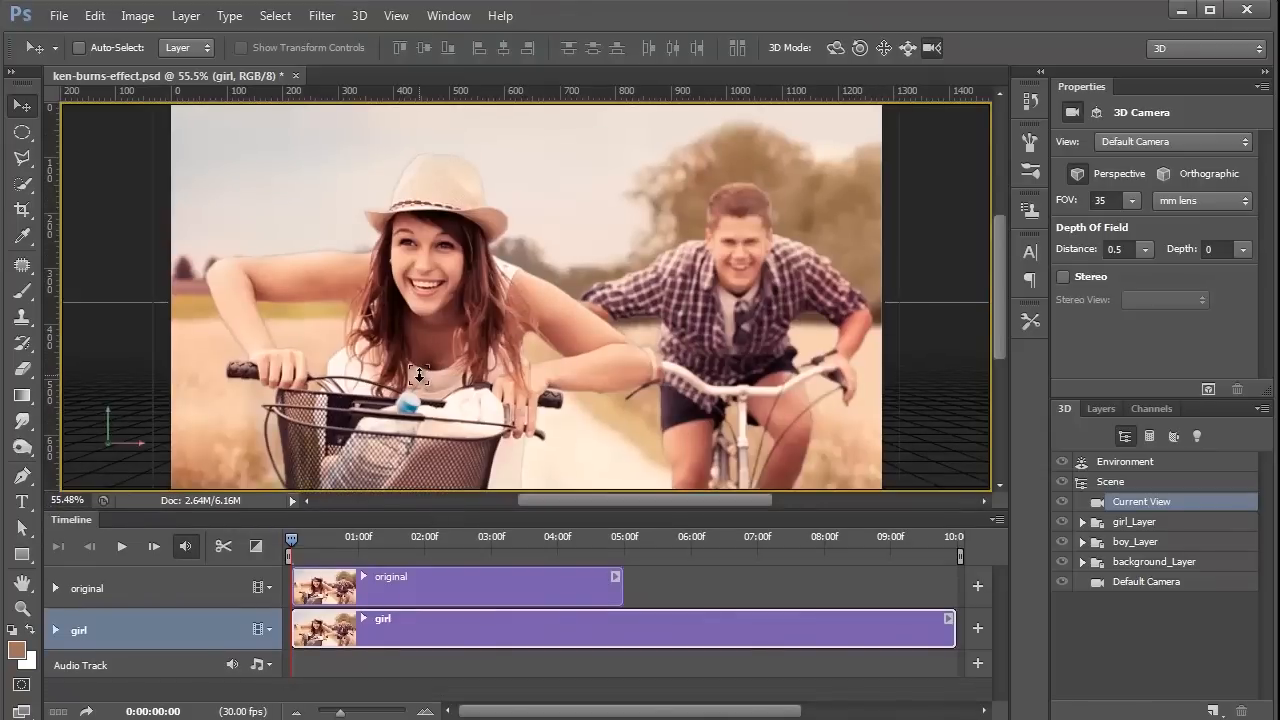
scroll(418, 375, "down", 1)
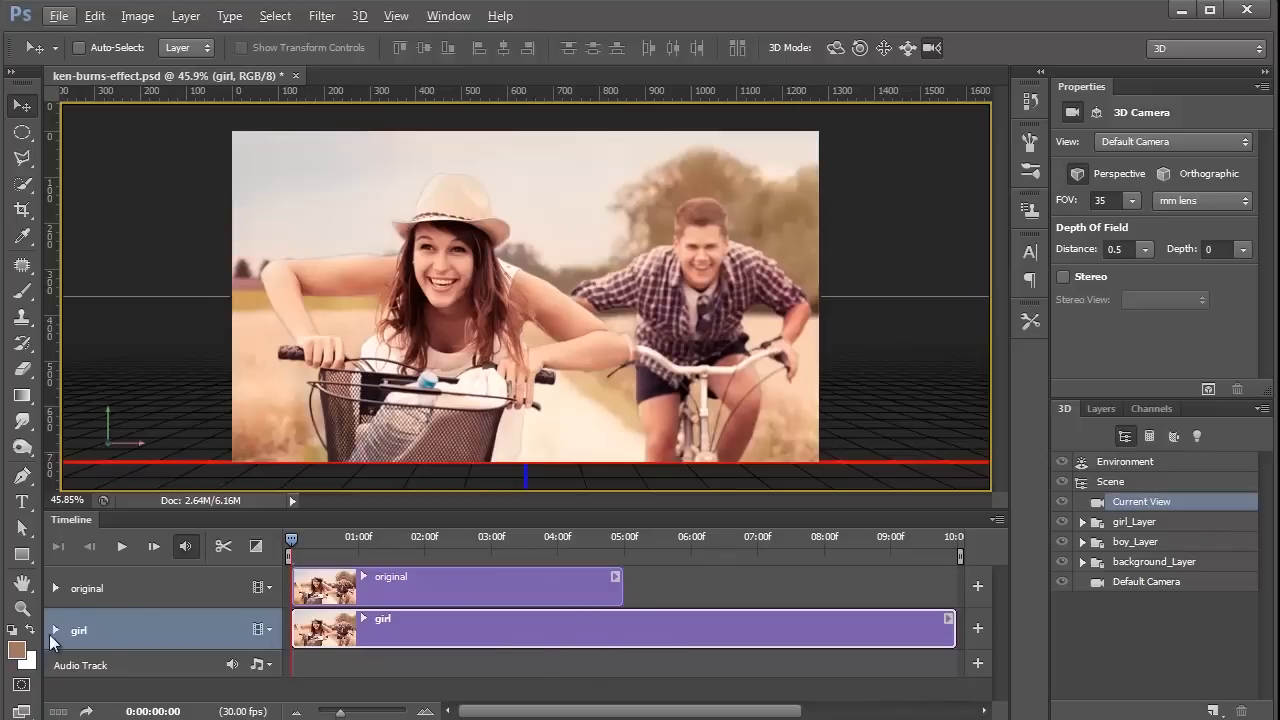
- Rename the merged girl layer as 3dlayer
left_click(1106, 408)
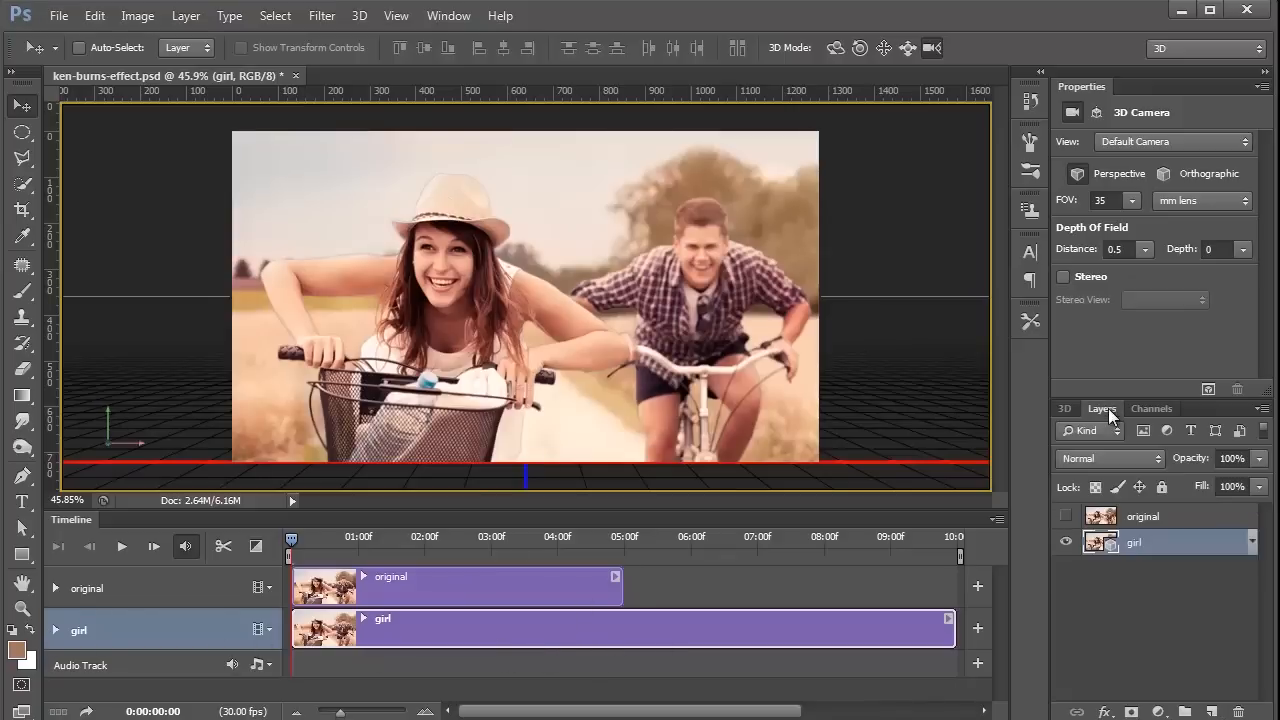
double_click(1134, 545)
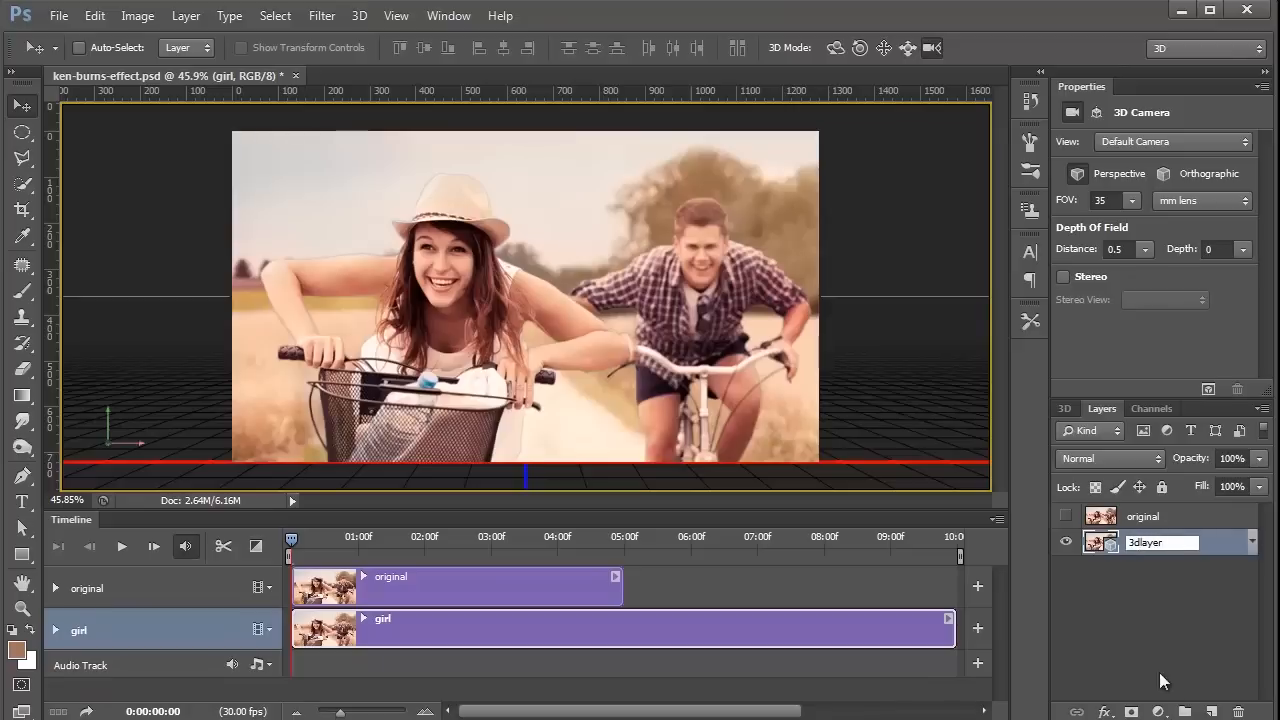
type("3dlayer")
left_click(1163, 681)
- Try moving the original layer below 3dlayer, and put it back above
left_click(1140, 526)
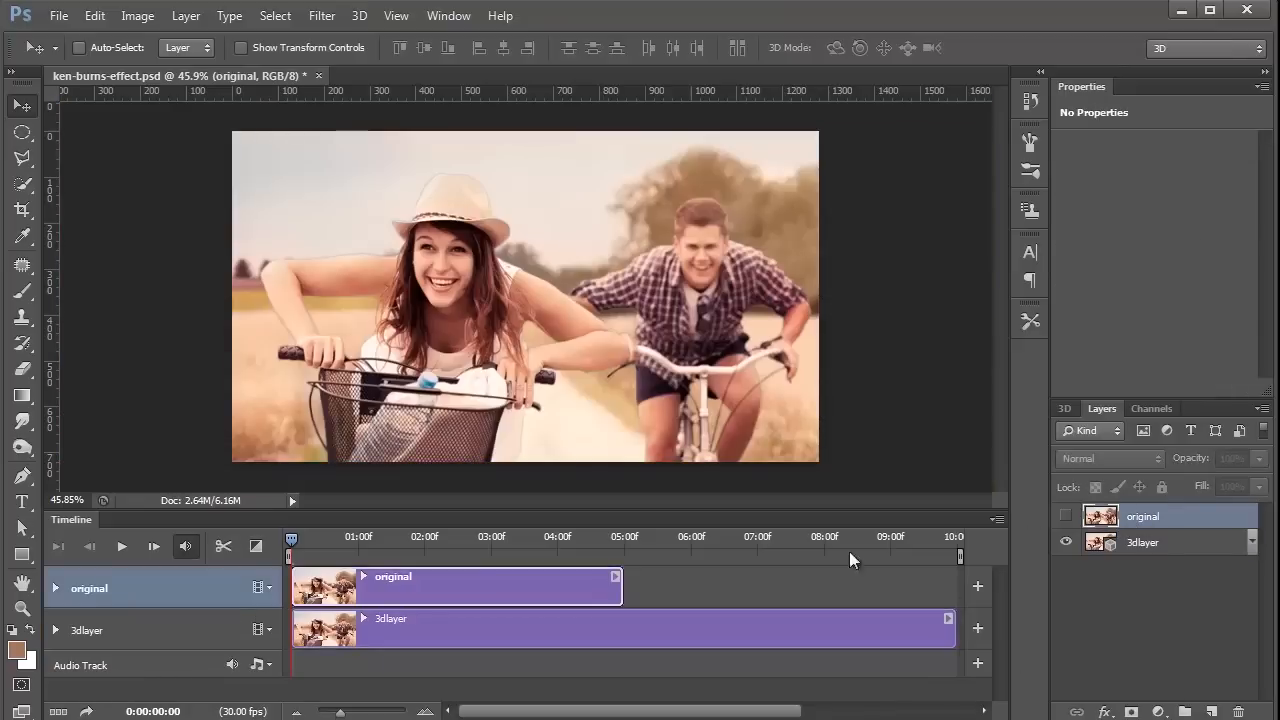
left_click_drag(1100, 524, 1117, 581)
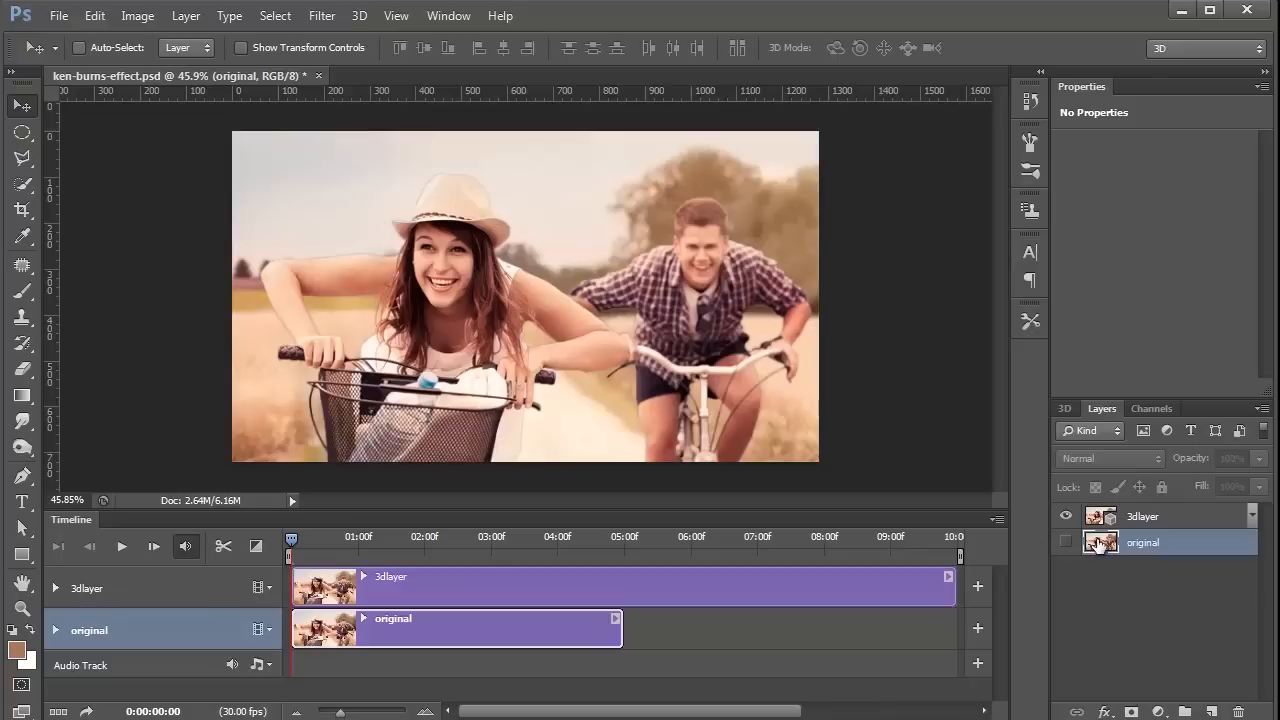
left_click_drag(1095, 537, 1090, 514)
- Compare the 3D scene with the flat photo by showing and hiding the original layer
left_click(1066, 516)
left_click(1066, 516)
left_click(1066, 516)
left_click(1066, 516)
left_click(1066, 516)
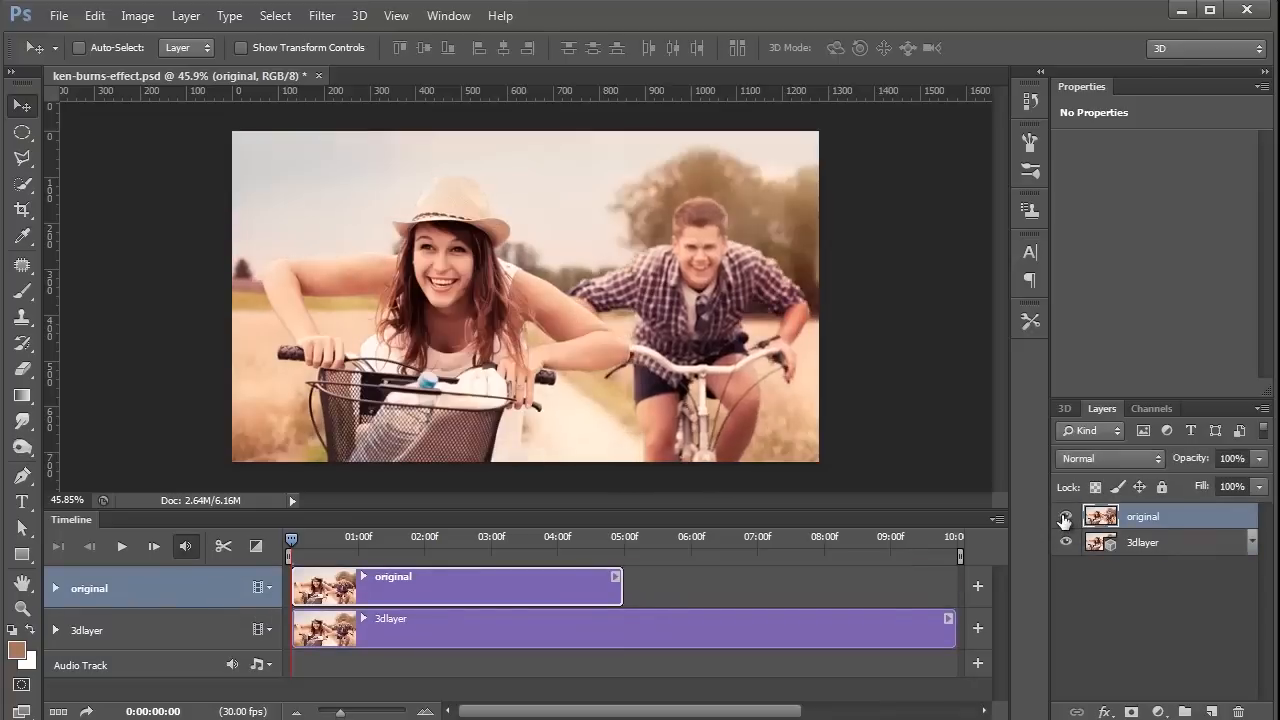
- Hide the original layer and place it below 3dlayer
left_click(1064, 516)
left_click_drag(1102, 520, 1133, 584)
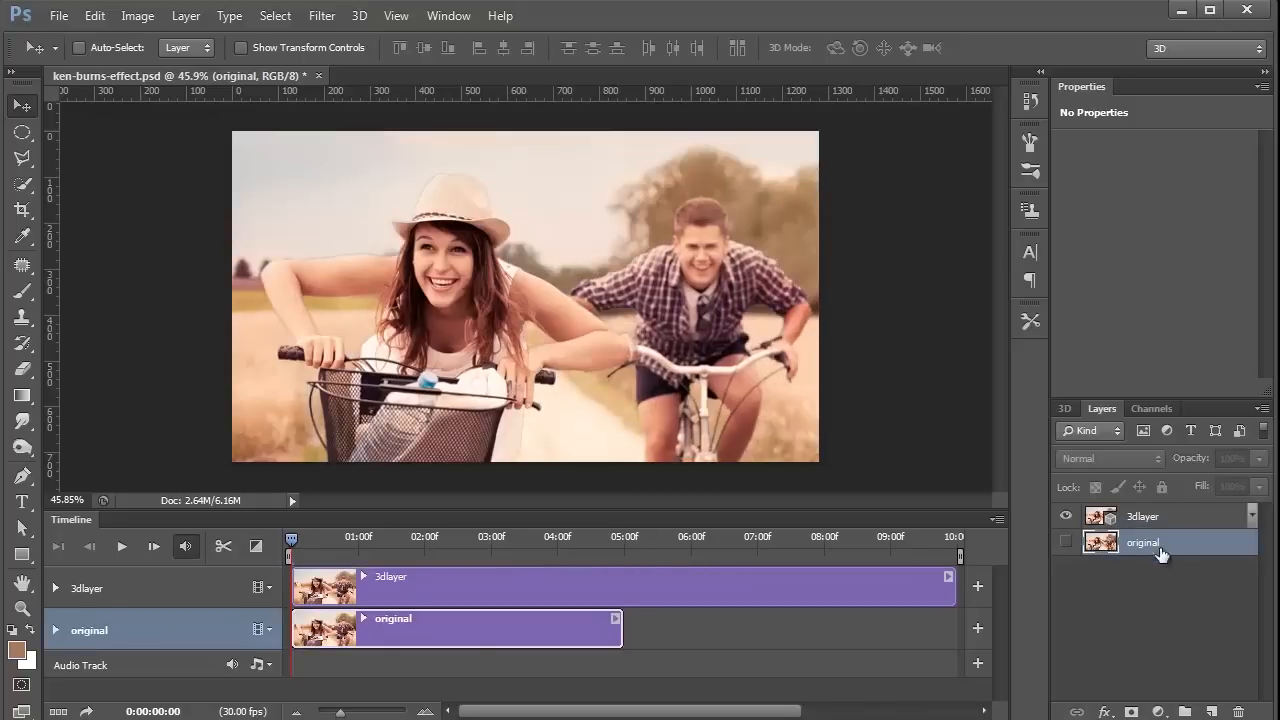
- Enable 3D Camera Position keyframing for 3dlayer at the first frame of the timeline
left_click(55, 588)
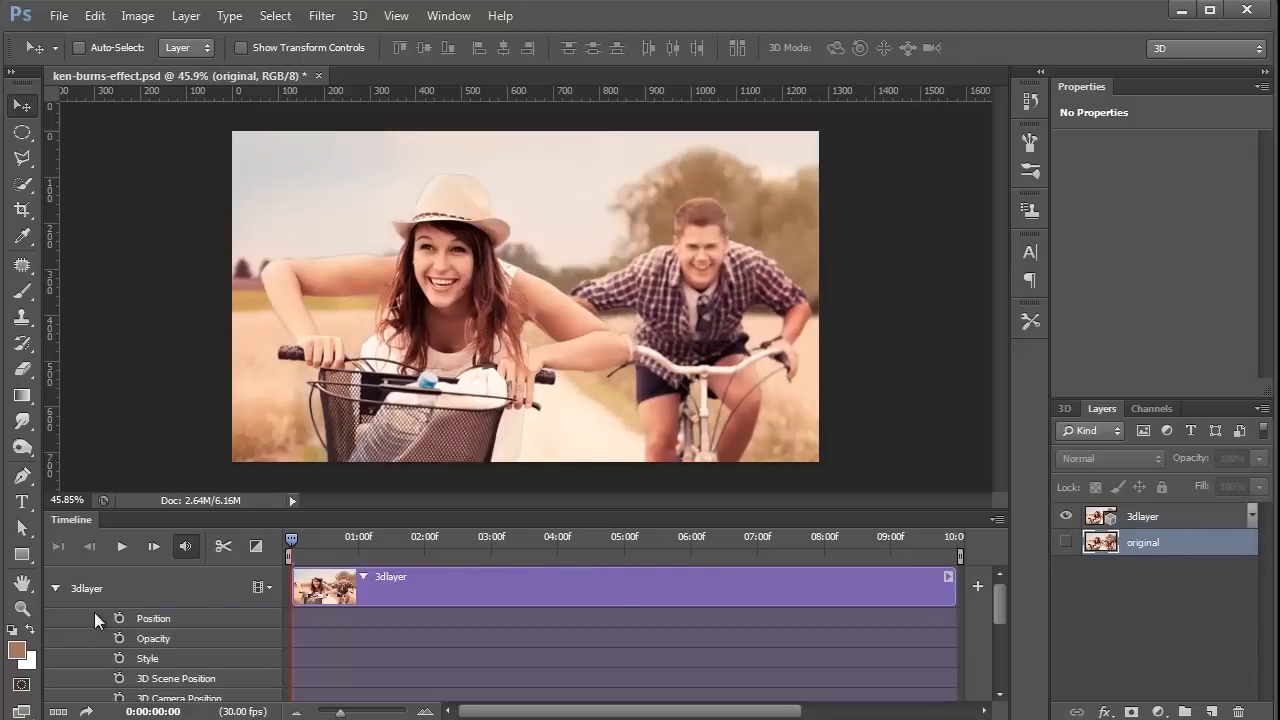
left_click_drag(1003, 596, 1003, 620)
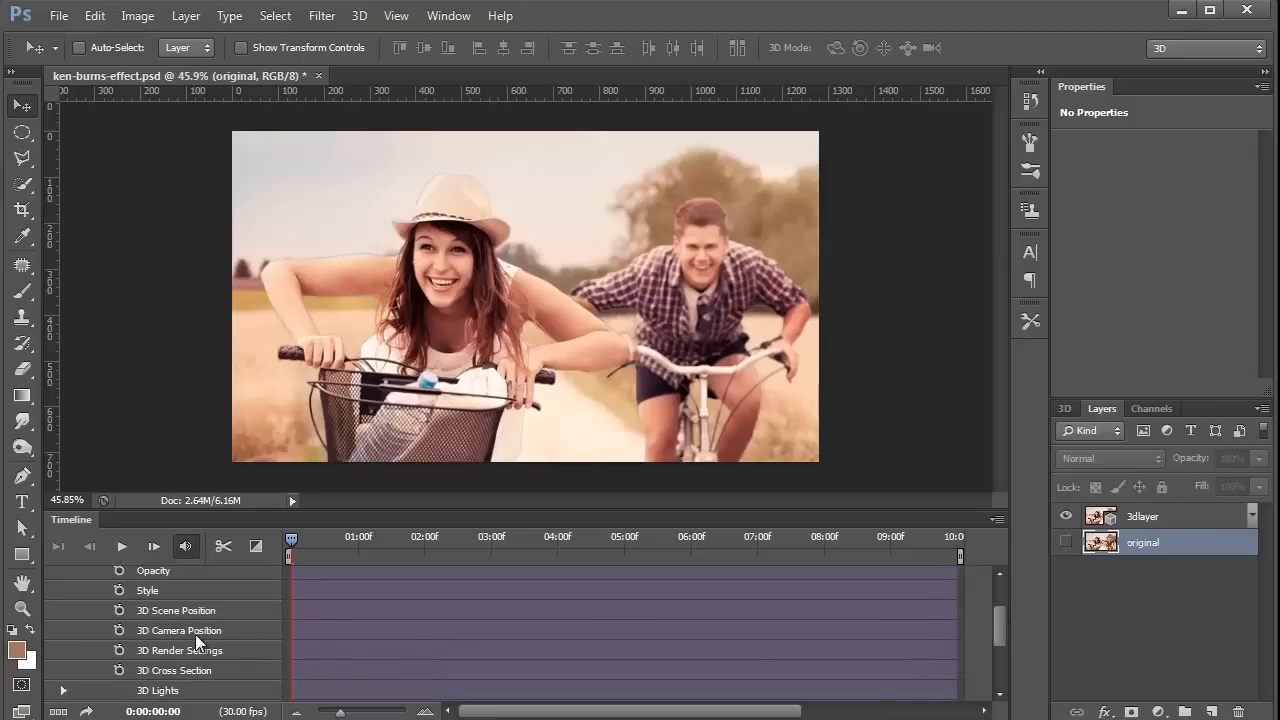
left_click(118, 630)
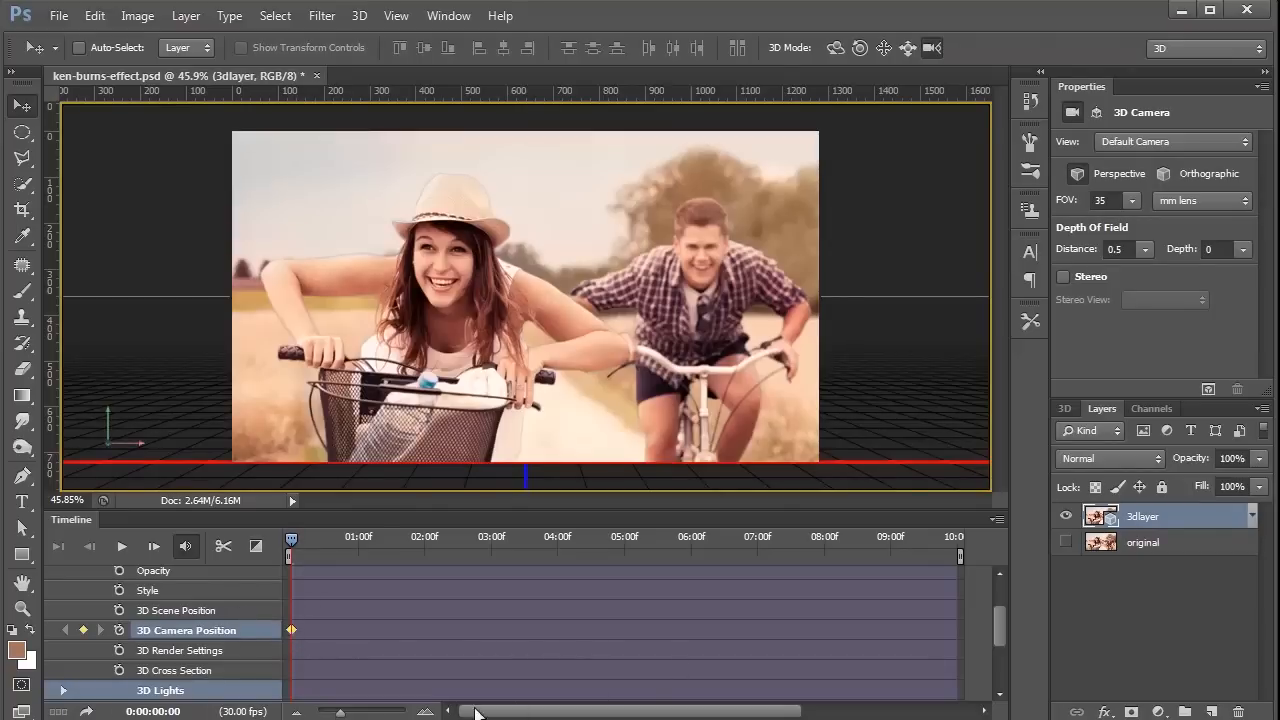
- Shorten the timeline's work area and the 3dlayer clip to end at five seconds
left_click_drag(290, 542, 437, 562)
left_click_drag(628, 584, 626, 589)
left_click_drag(1007, 636, 1002, 607)
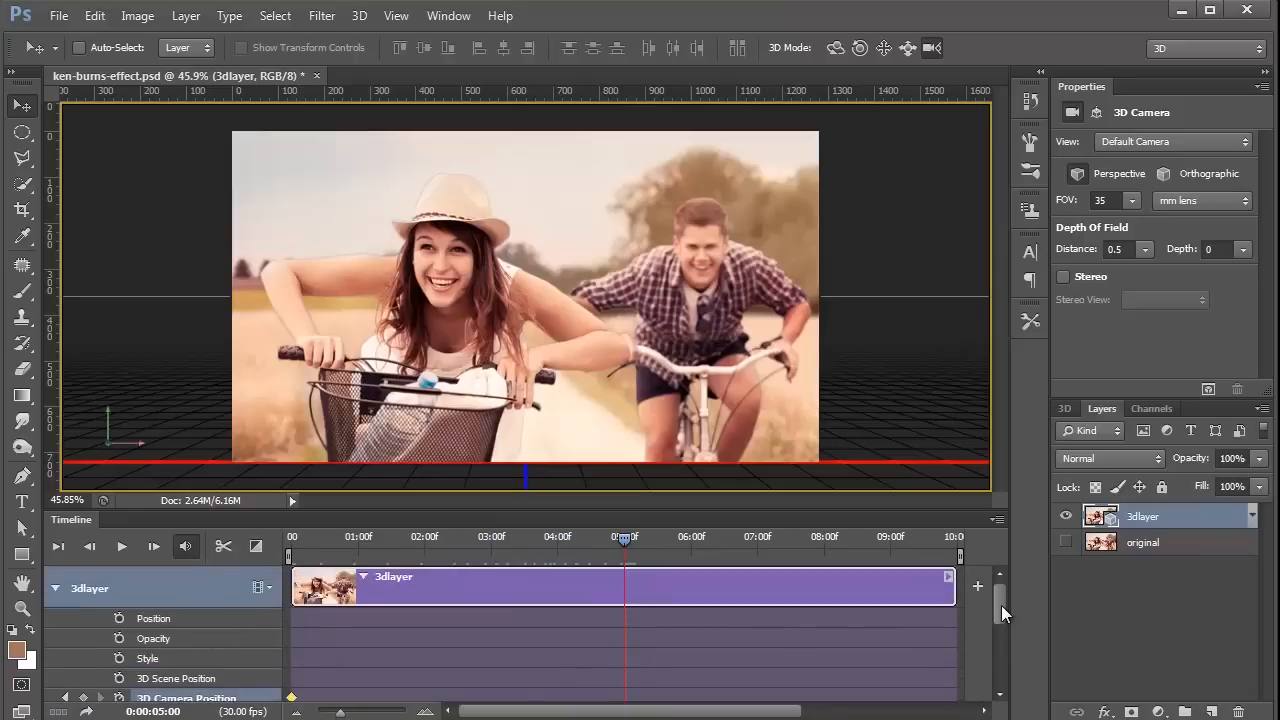
left_click_drag(959, 556, 624, 557)
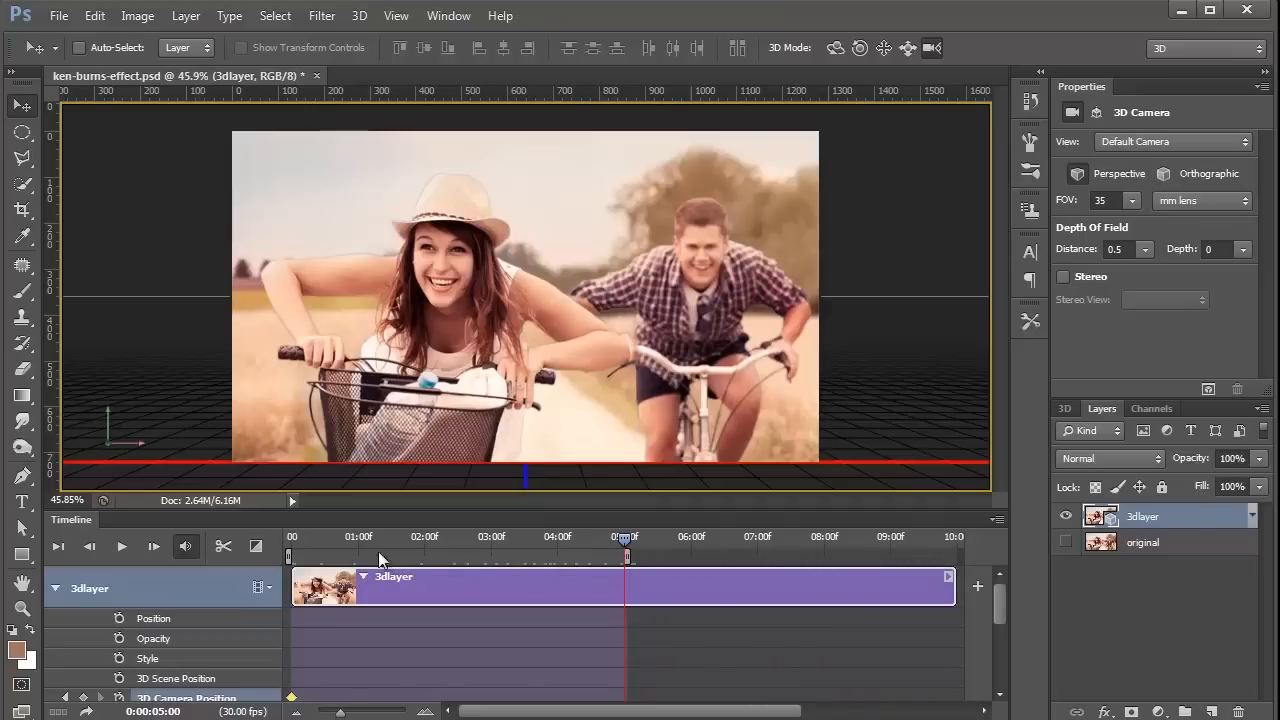
left_click_drag(954, 589, 645, 598)
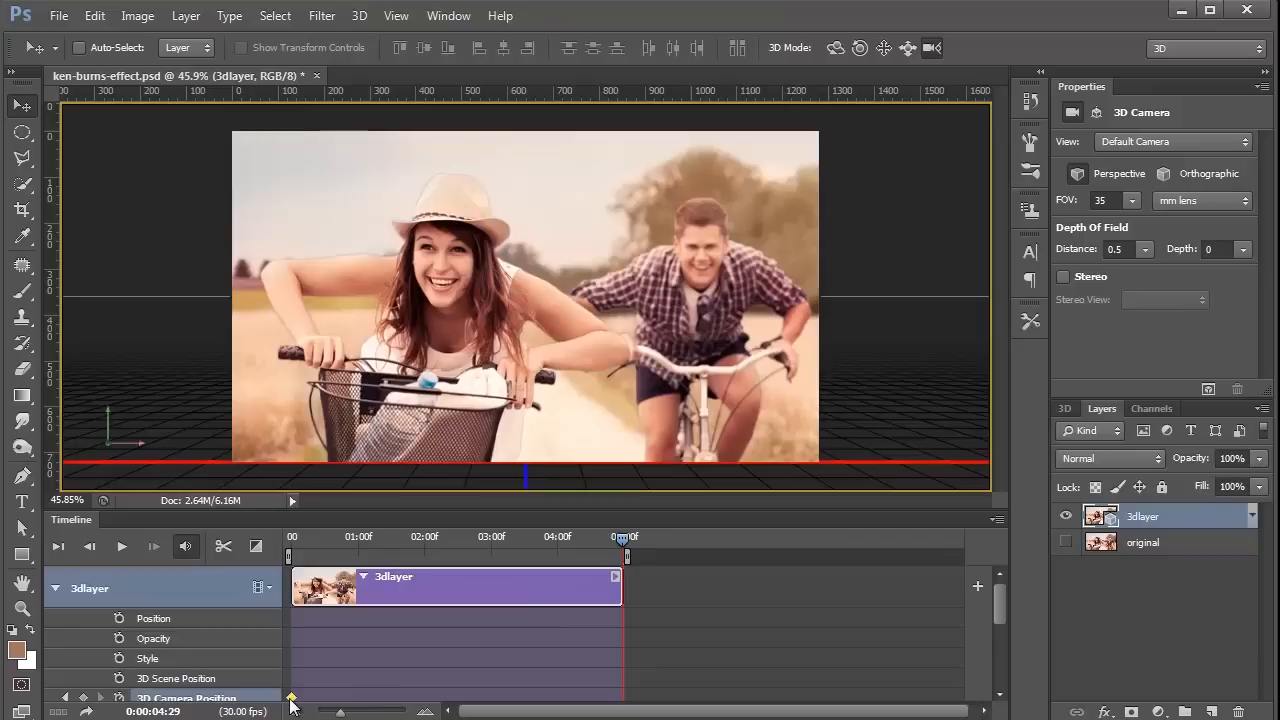
- Move the 3D Camera Position keyframe to the end of the clip at 0:00:04:29
left_click_drag(998, 616, 1001, 643)
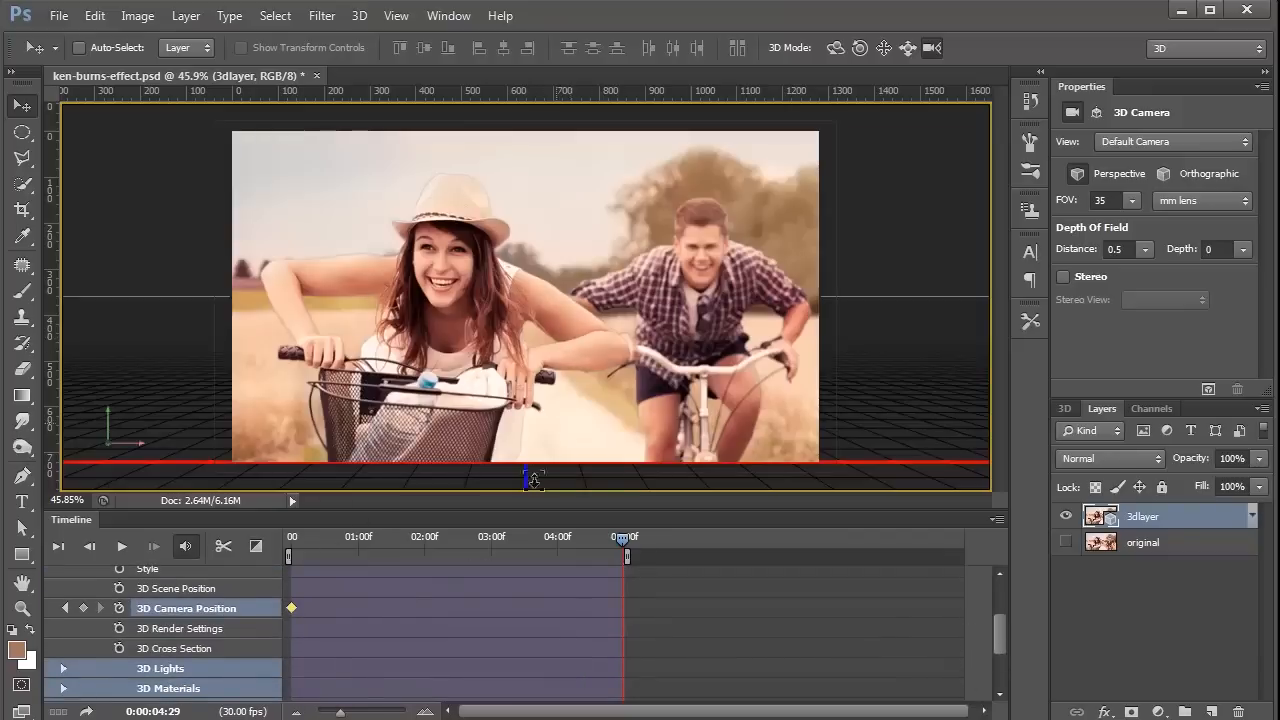
left_click_drag(290, 608, 403, 613)
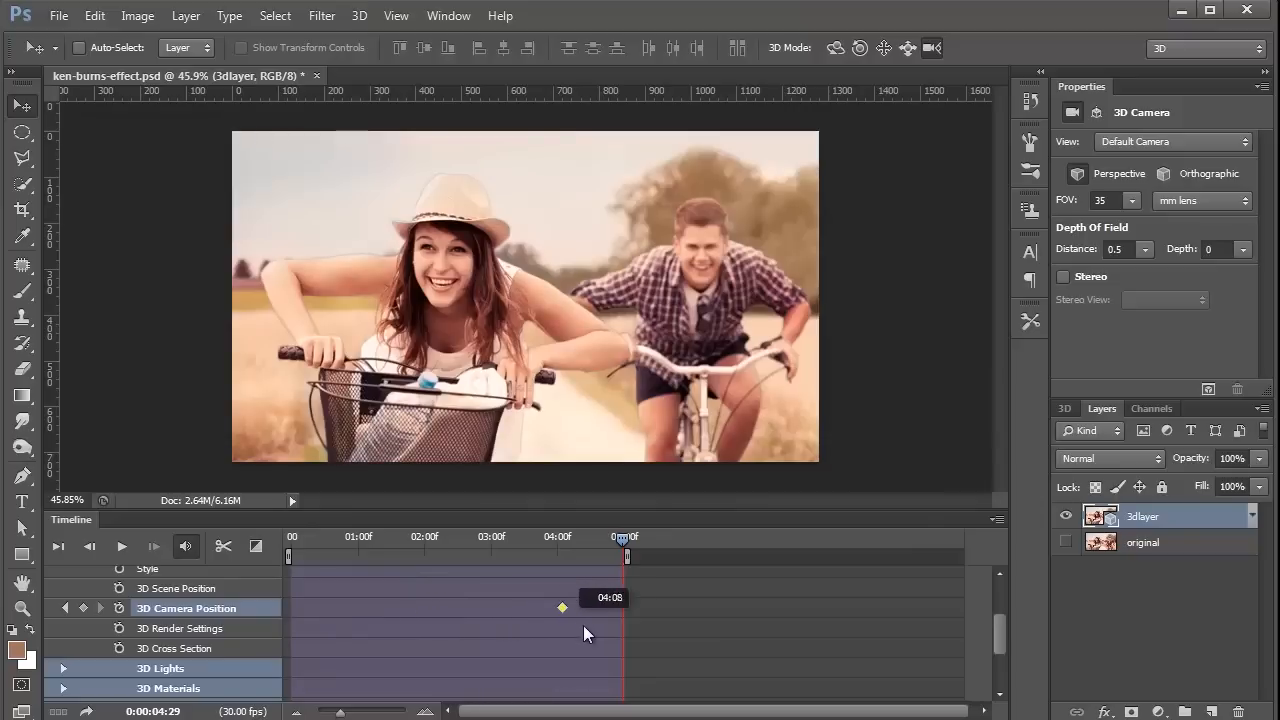
left_click_drag(610, 625, 625, 605)
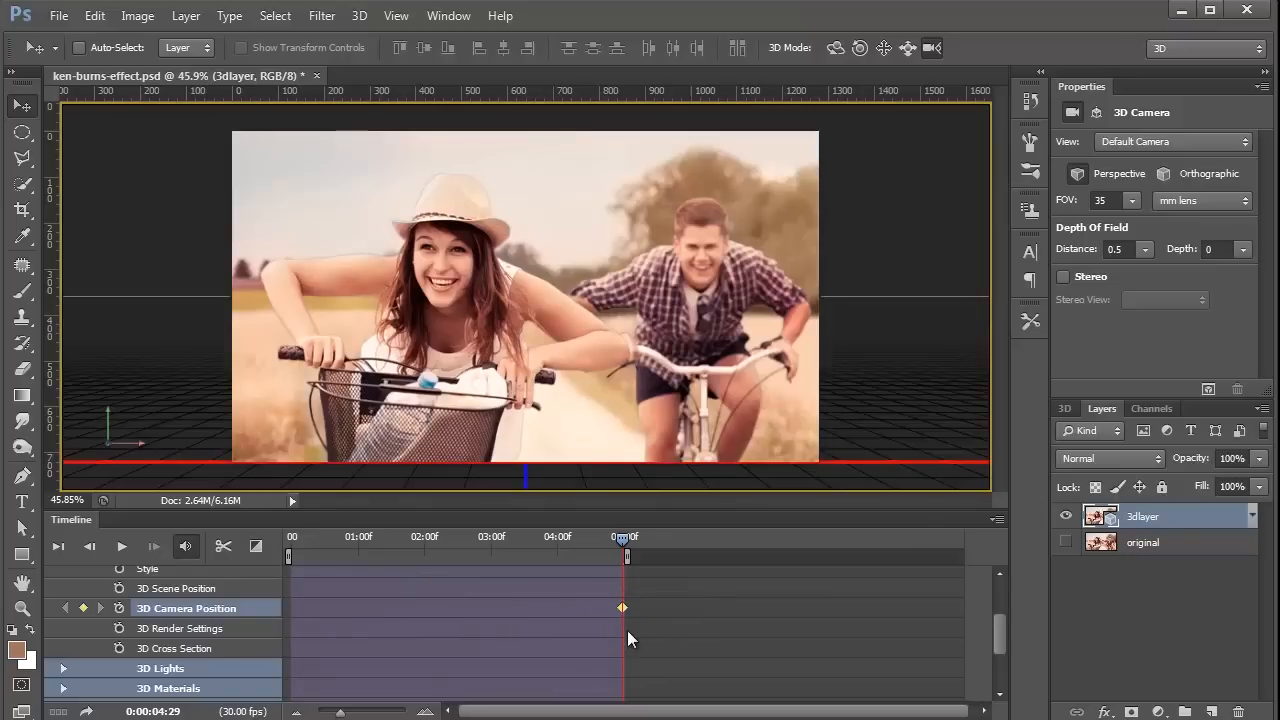
- Orbit the camera sideways at the first frame to add a starting camera keyframe, and play the animation
left_click(621, 543)
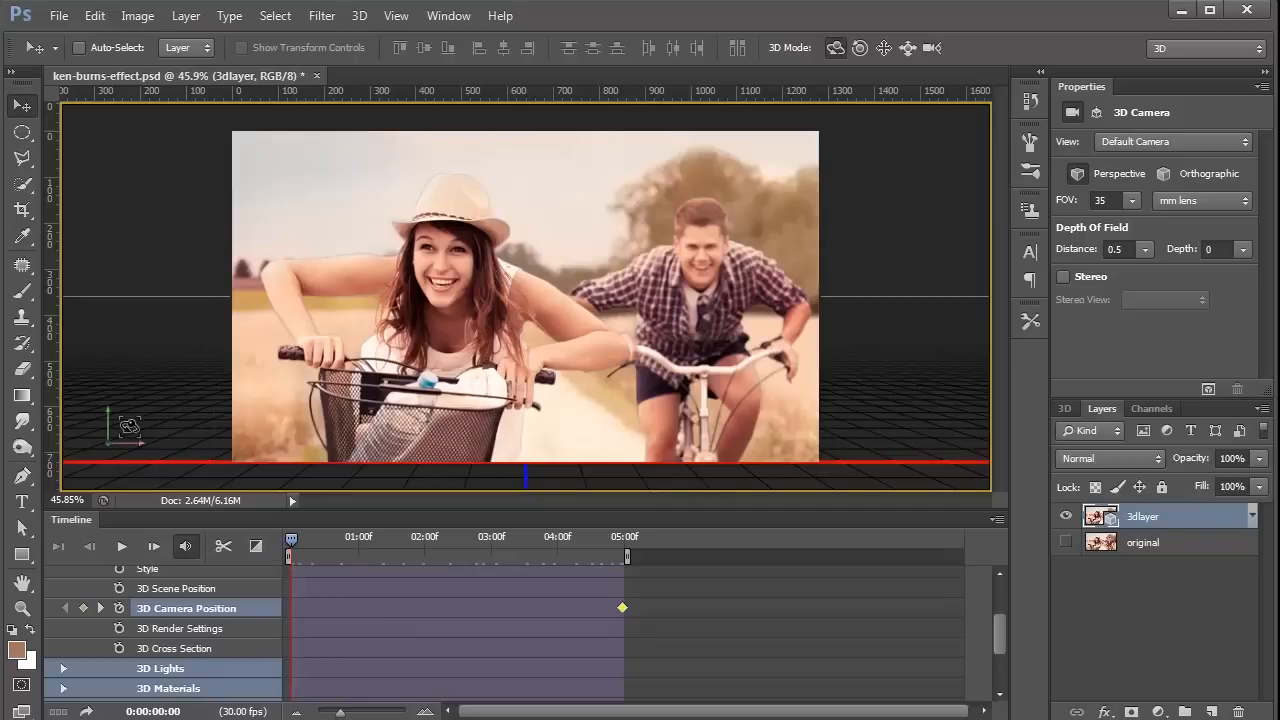
left_click_drag(103, 424, 100, 434)
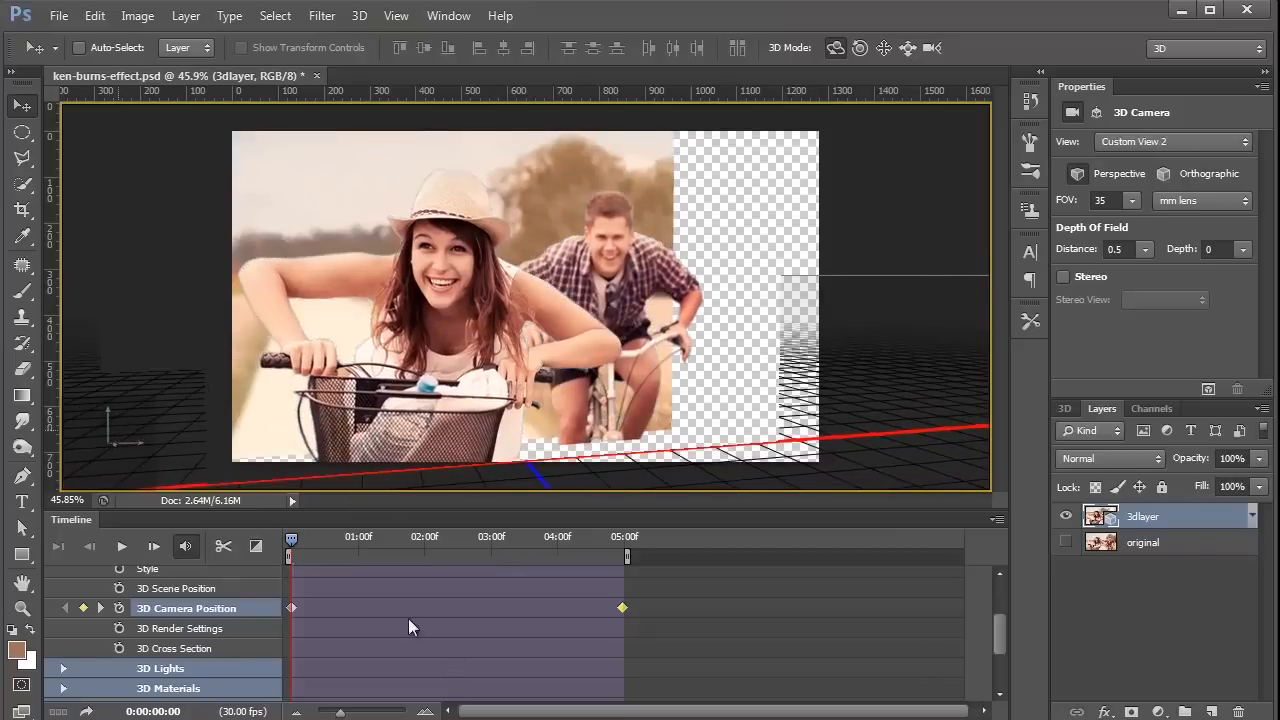
left_click(122, 547)
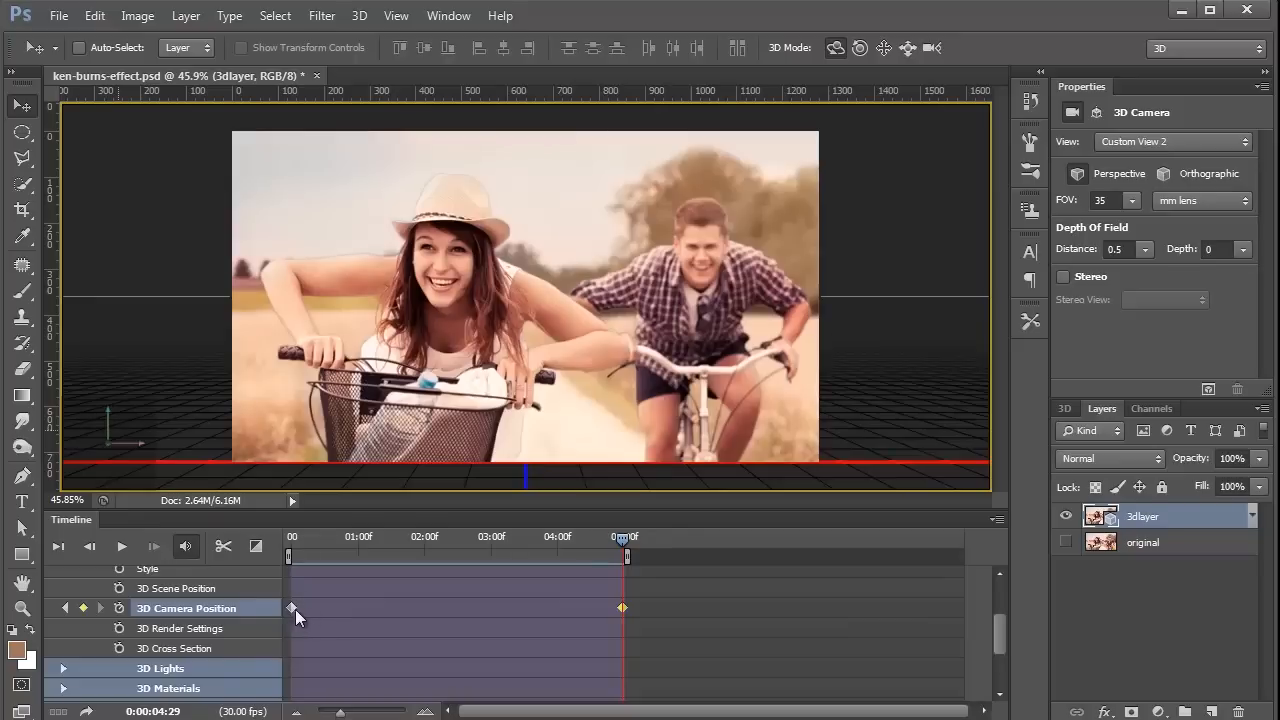
- Pan and slide the camera at the first frame into a close-up of the man's face, and play the animation
left_click_drag(320, 542, 245, 616)
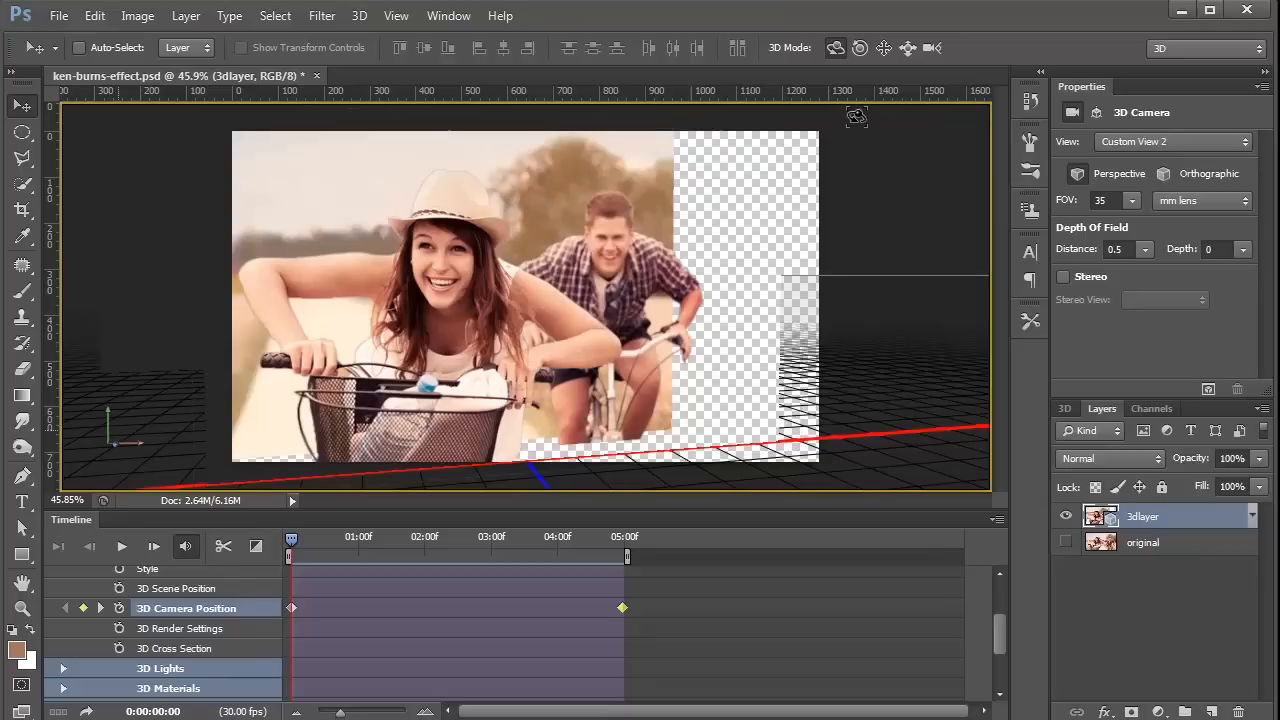
left_click(884, 47)
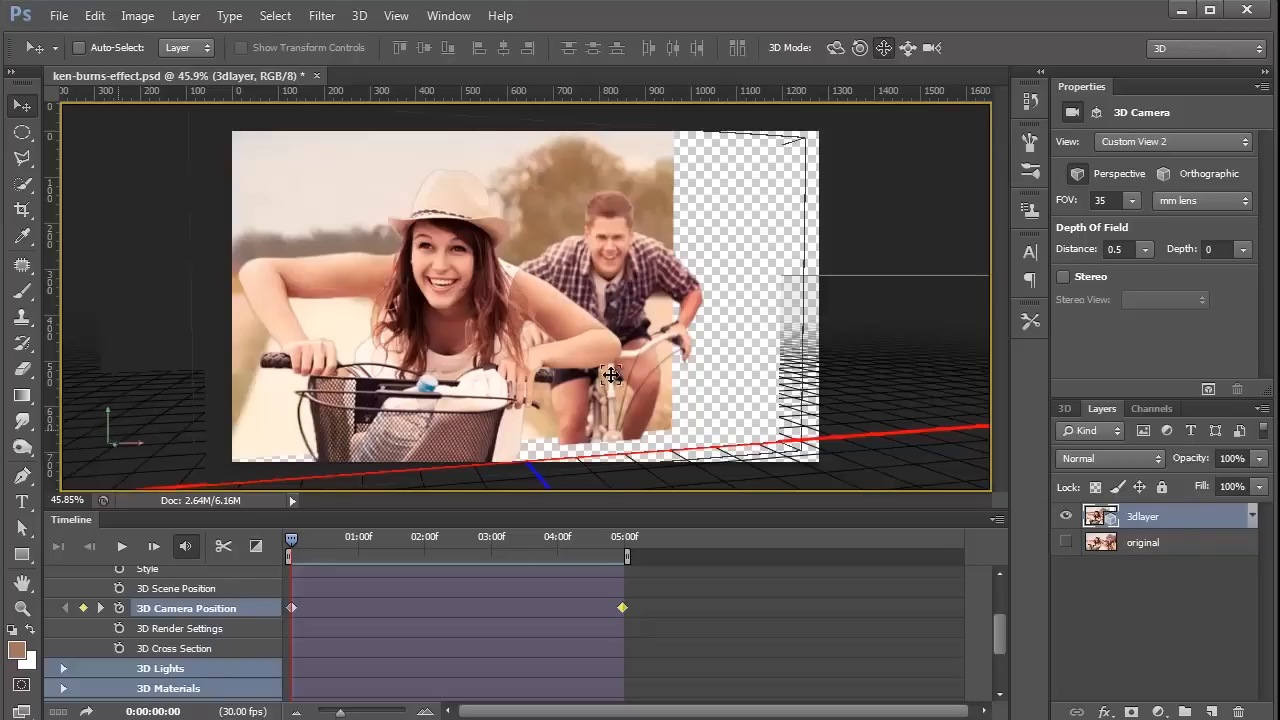
left_click_drag(104, 427, 81, 438)
left_click(907, 47)
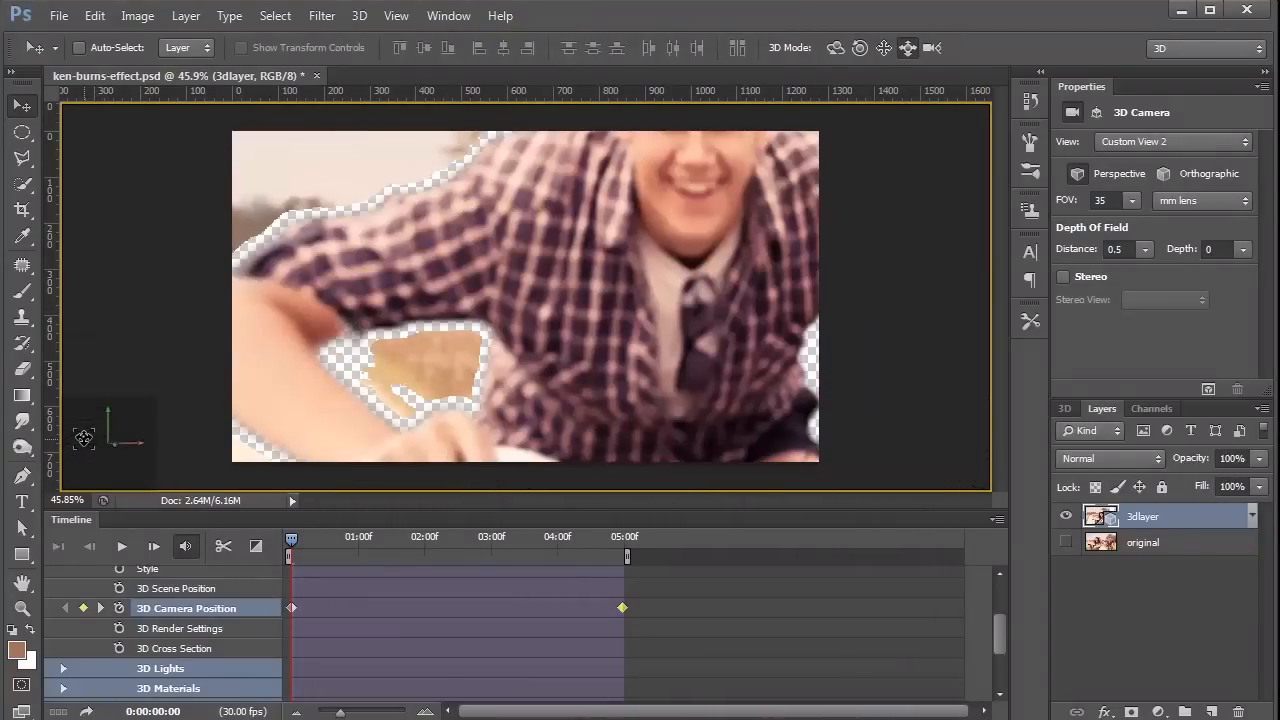
left_click(883, 50)
left_click_drag(106, 428, 130, 457)
left_click(836, 48)
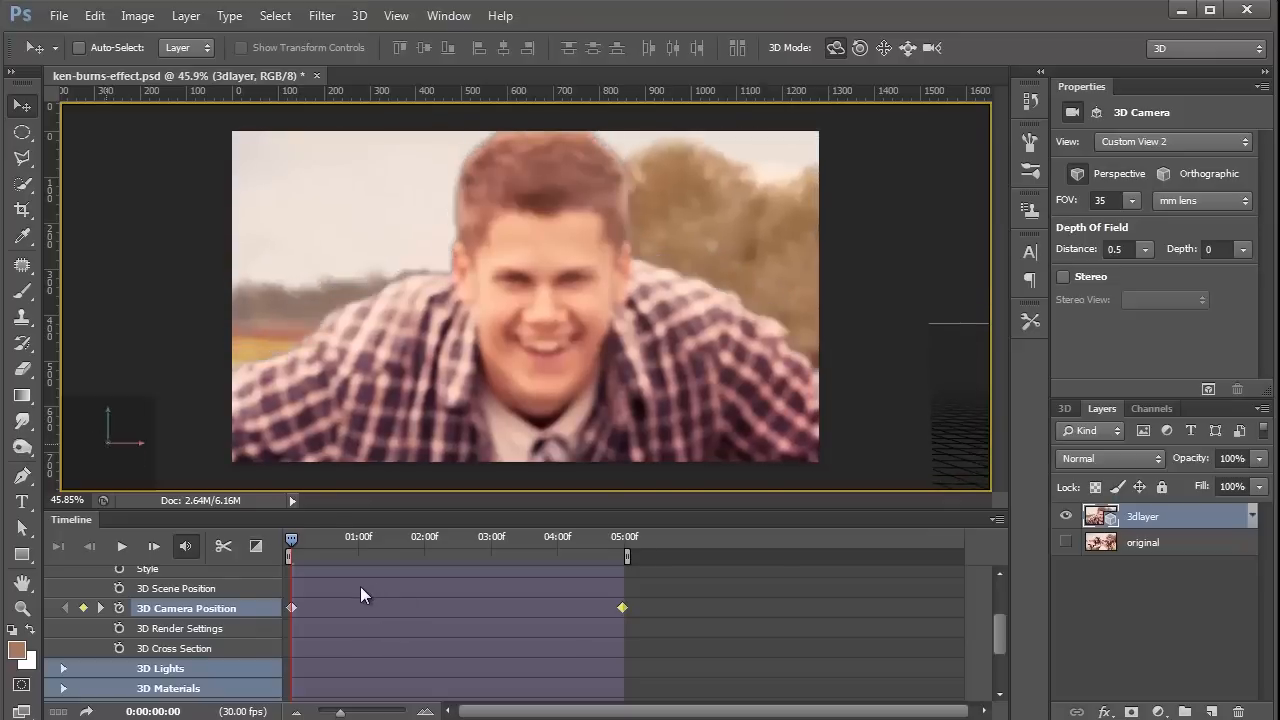
left_click(121, 546)
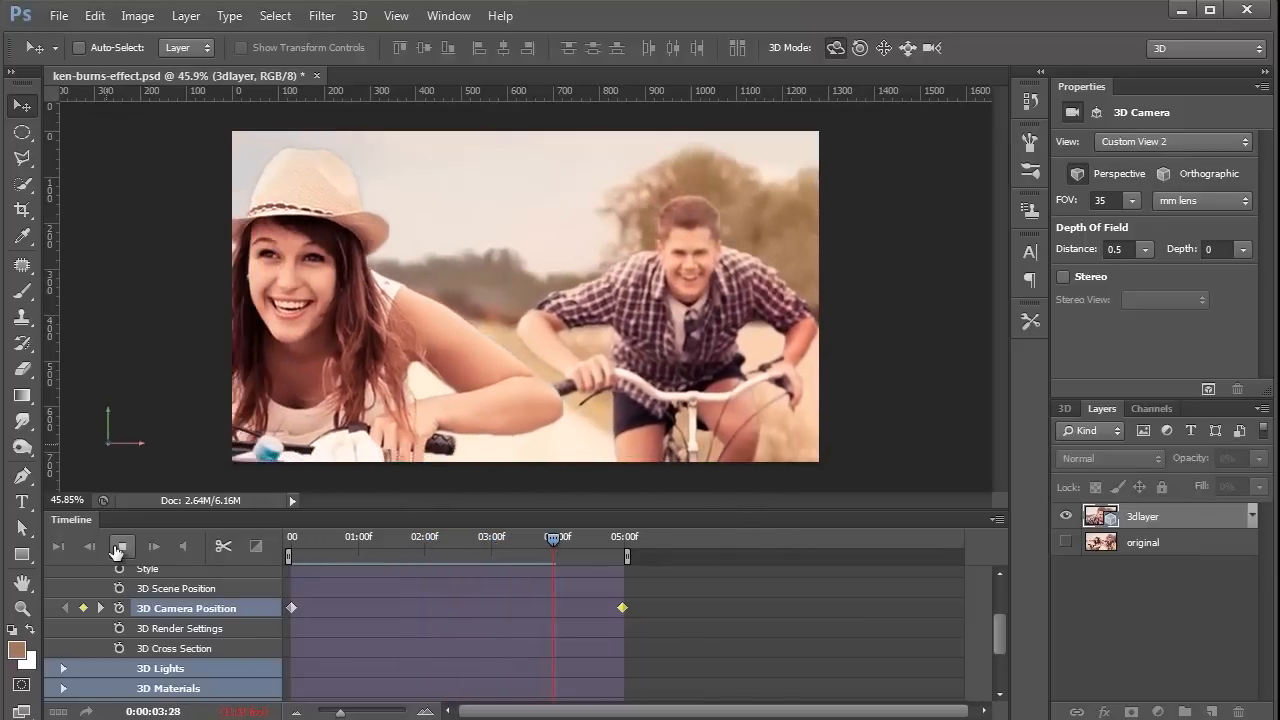
- Reposition the camera at 0:00:03:05 to bring the woman into frame beside the man, and preview the animation from the start
left_click_drag(605, 541, 501, 546)
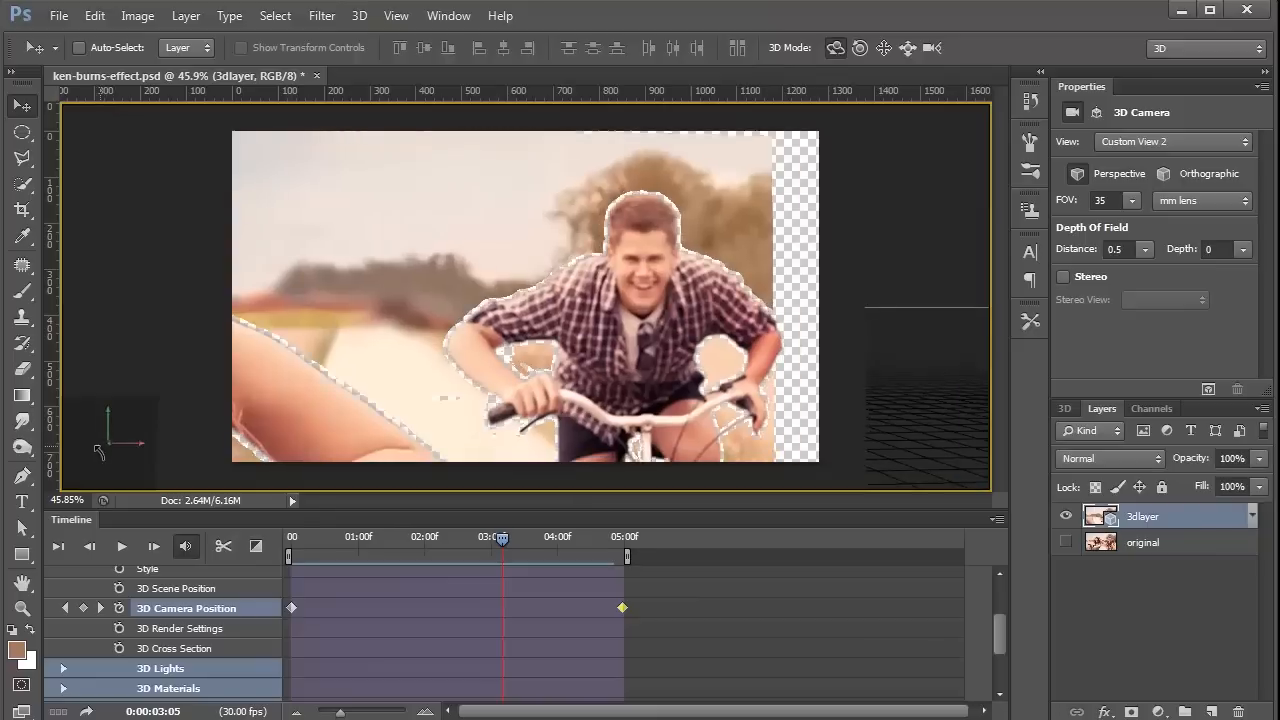
left_click_drag(95, 447, 96, 447)
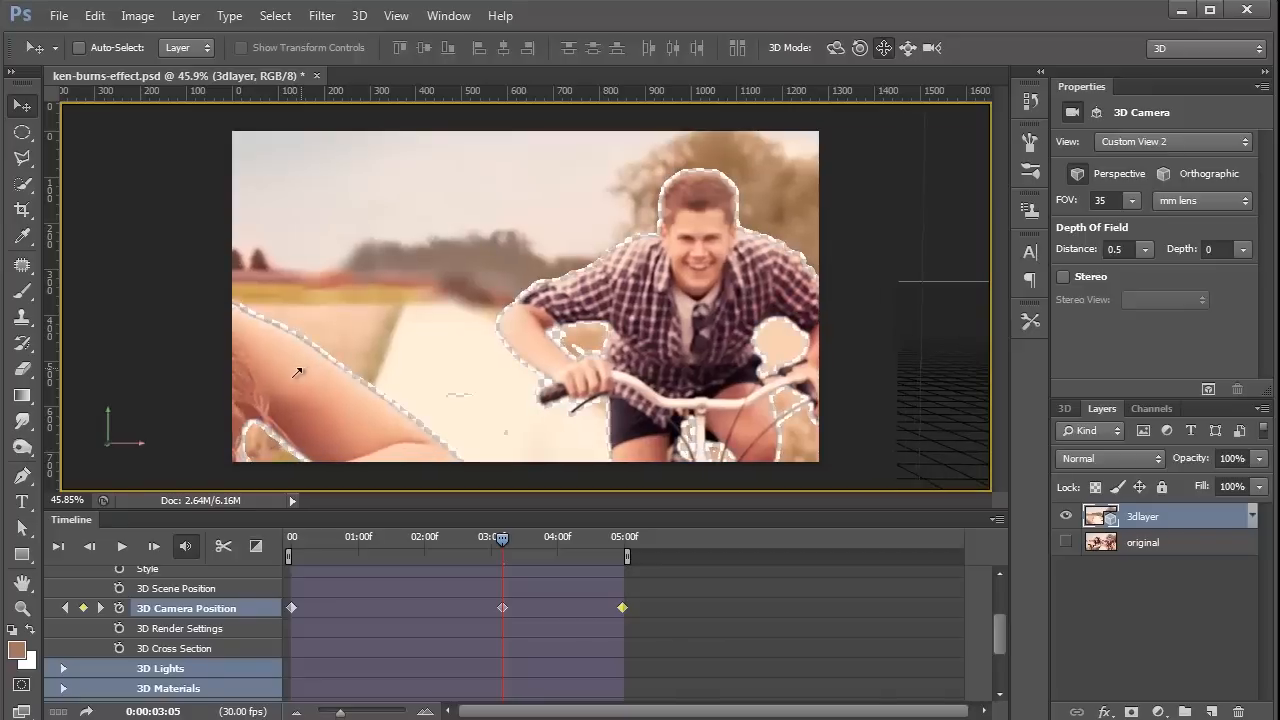
left_click_drag(339, 370, 403, 369)
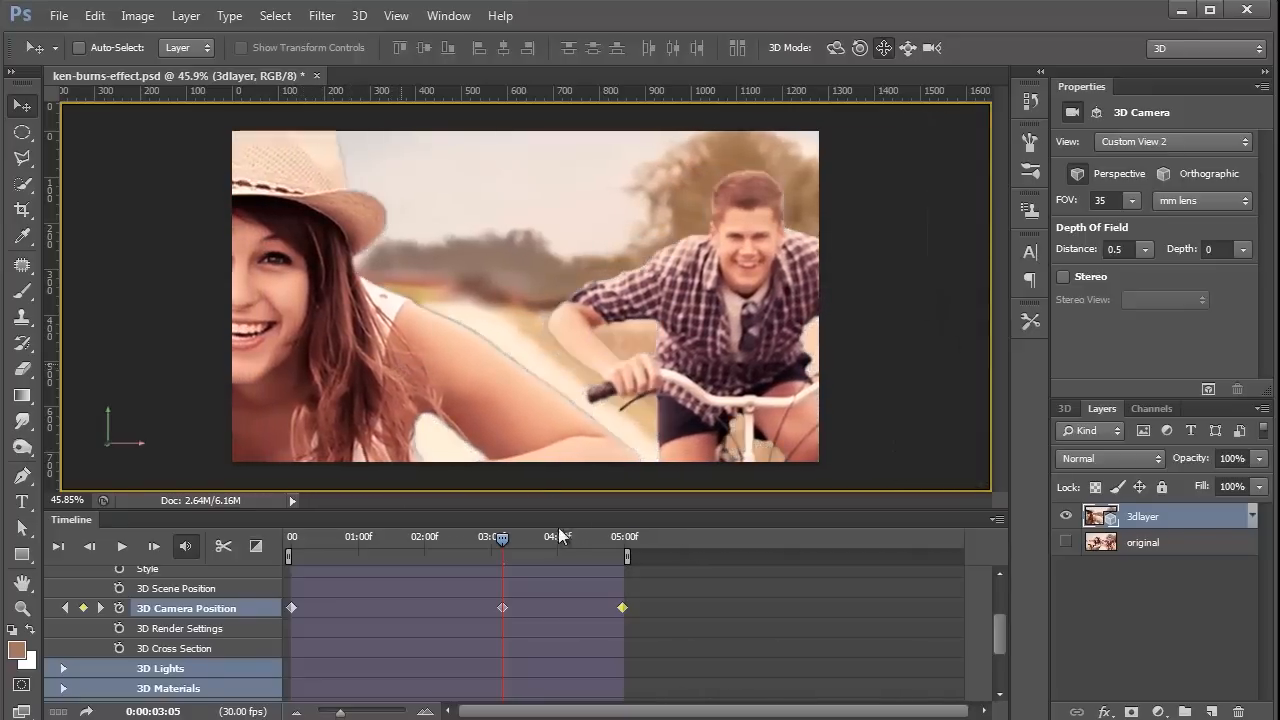
left_click_drag(512, 540, 302, 535)
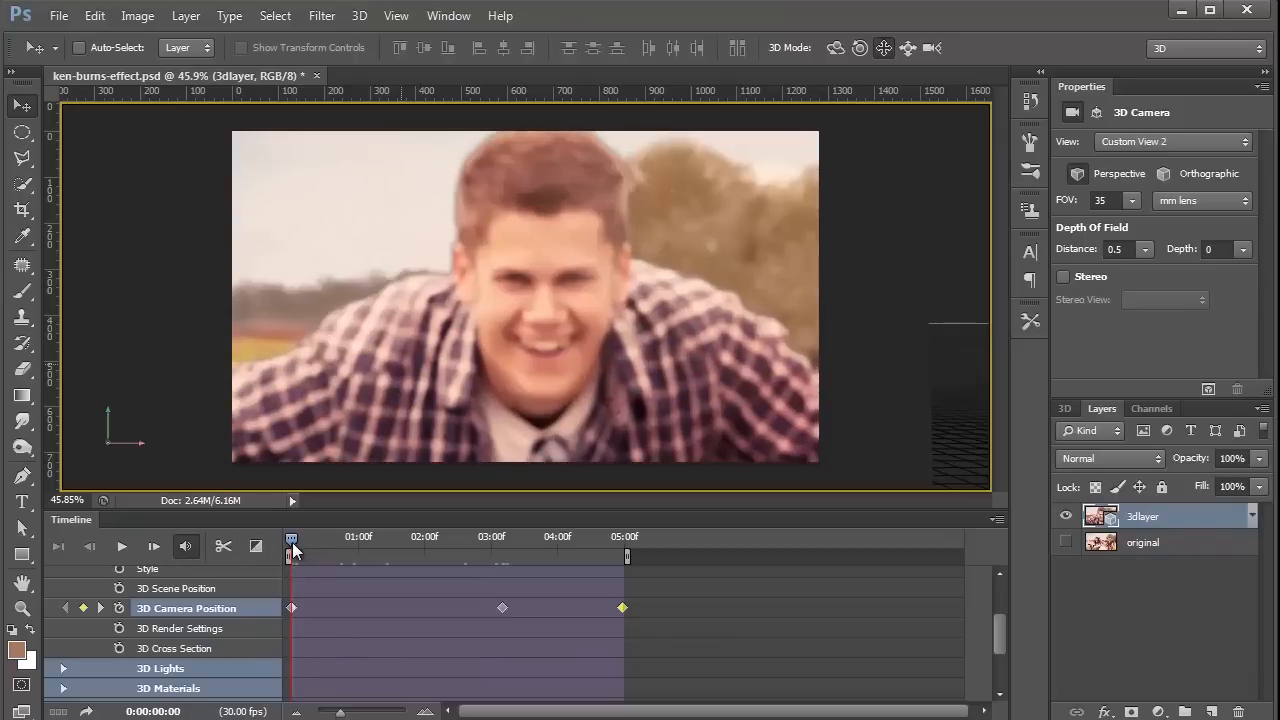
left_click(121, 546)
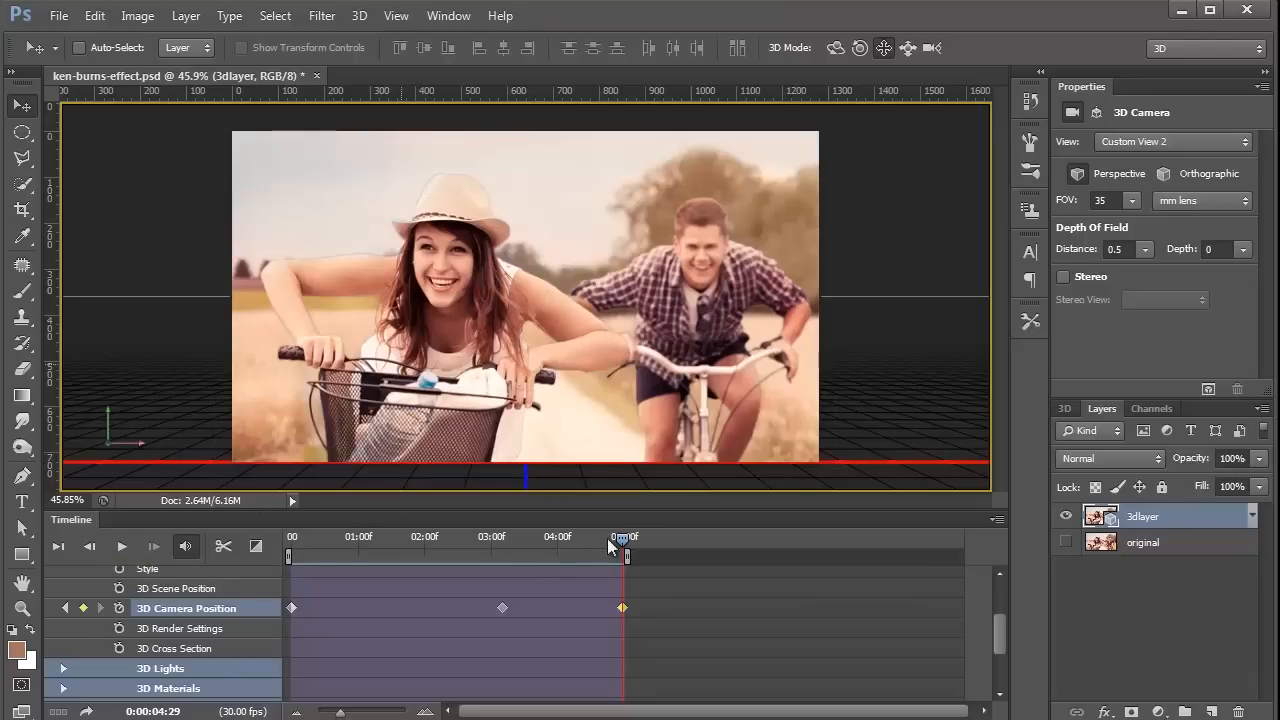
- Try an extra camera keyframe at 0:00:01:17 by orbiting the view, and delete that keyframe
left_click_drag(617, 537, 396, 541)
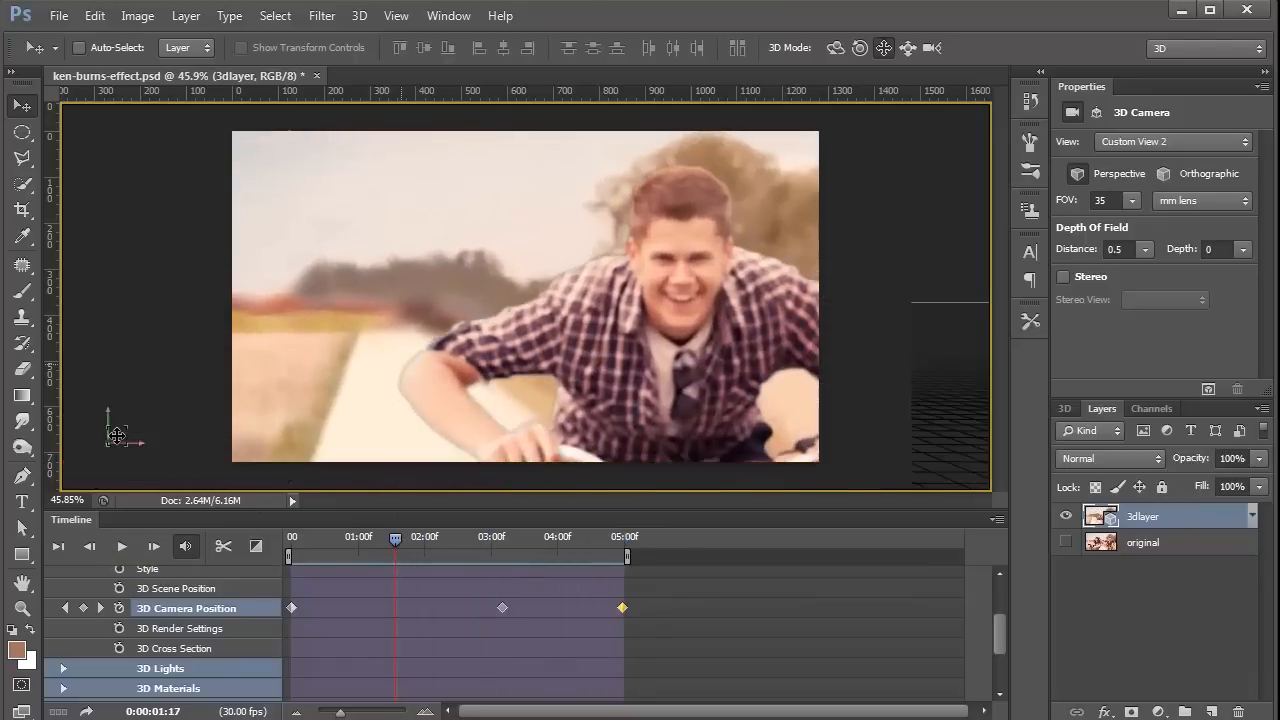
left_click(835, 47)
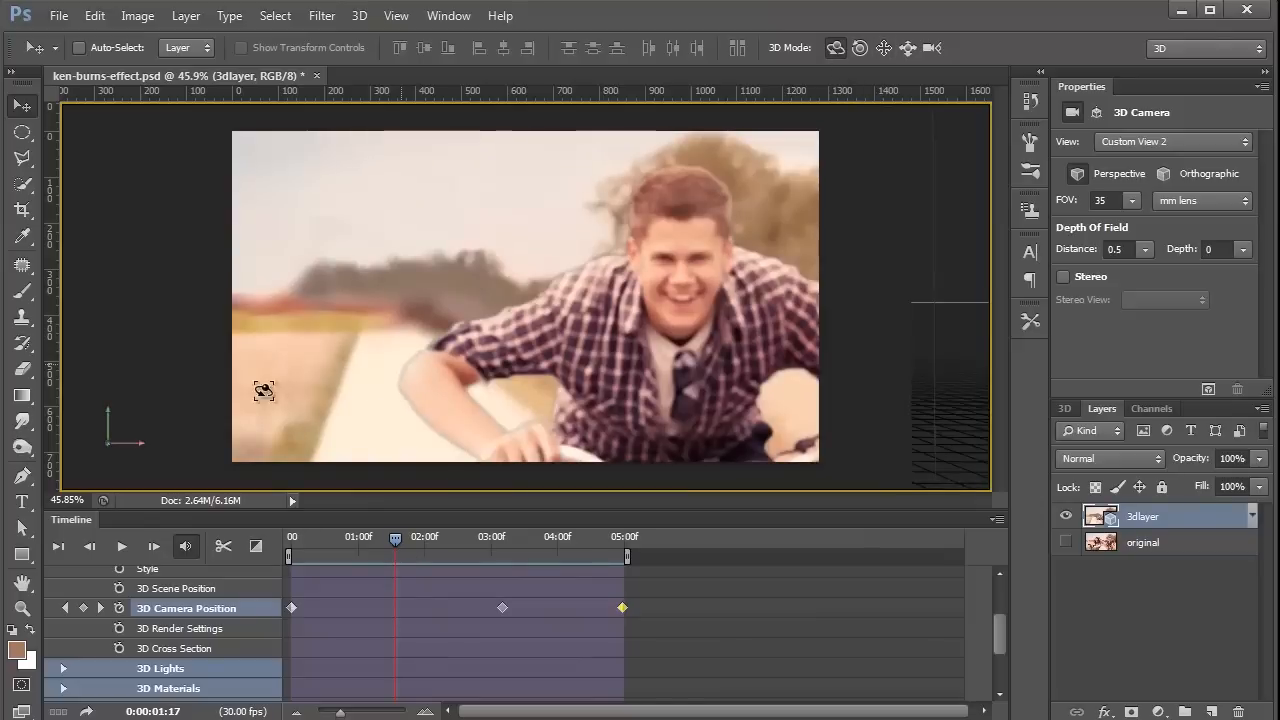
left_click_drag(108, 438, 140, 415)
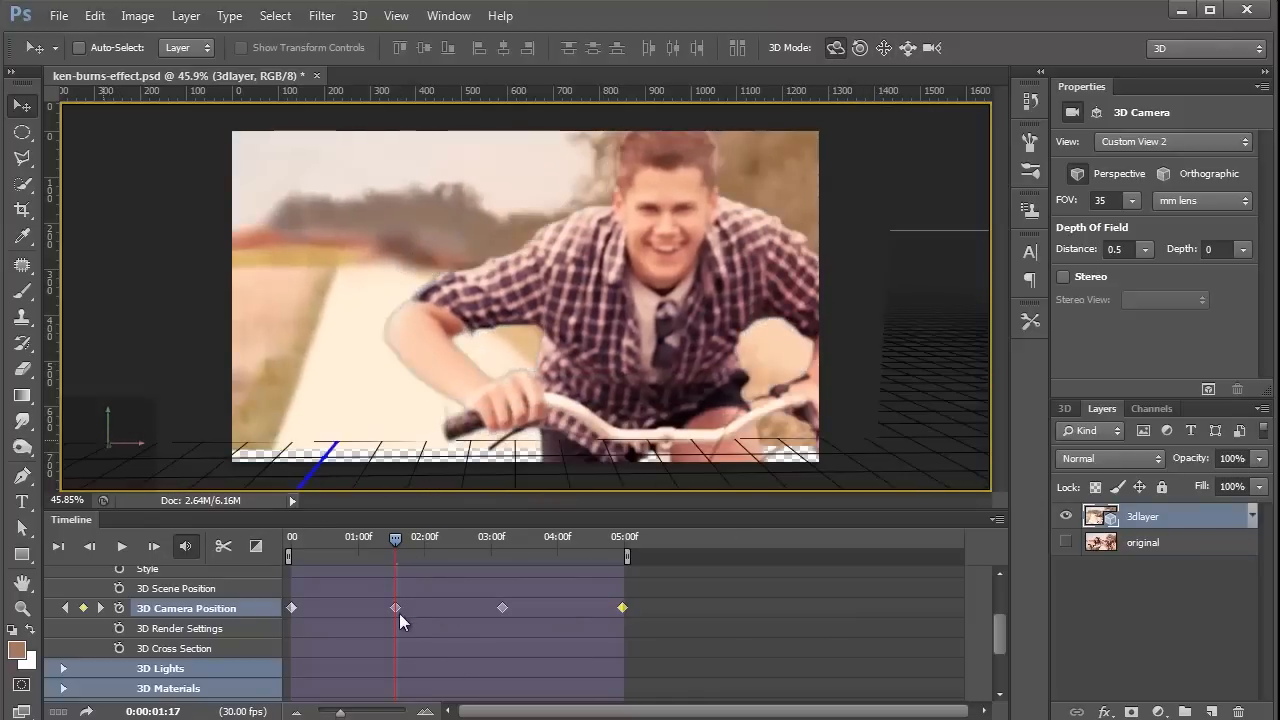
left_click(397, 608)
left_click_drag(308, 537, 413, 571)
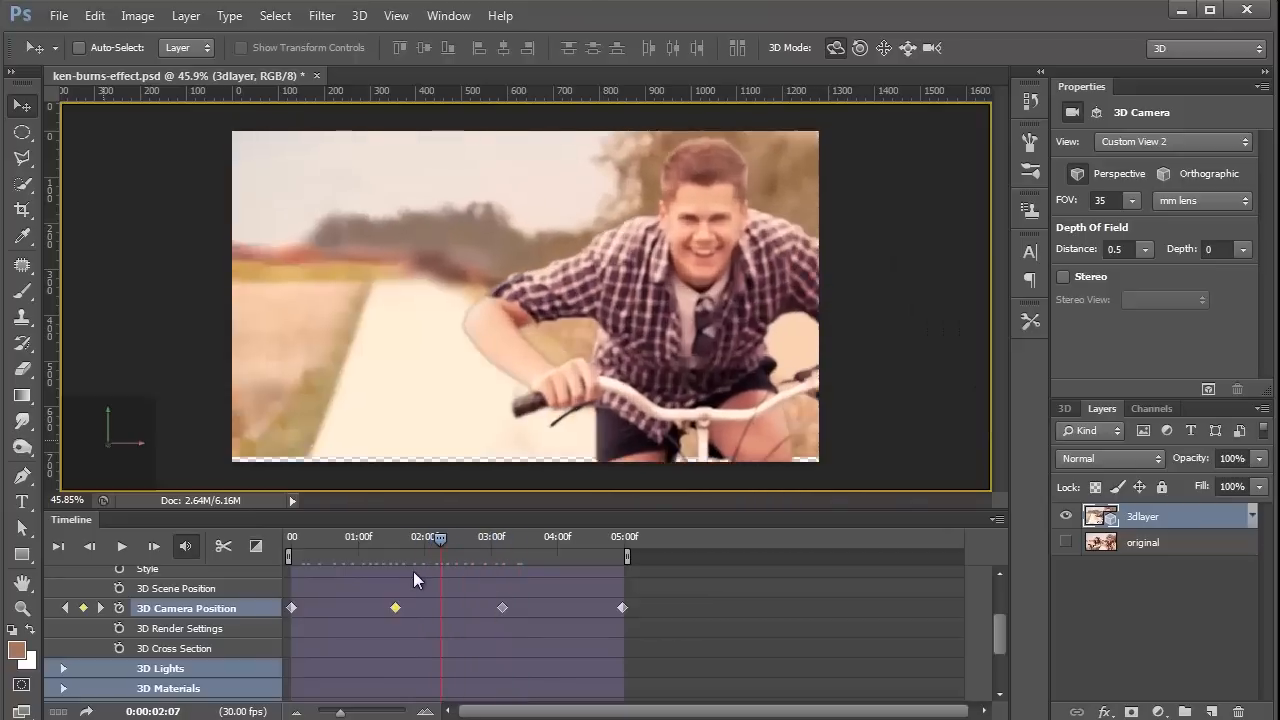
right_click(395, 607)
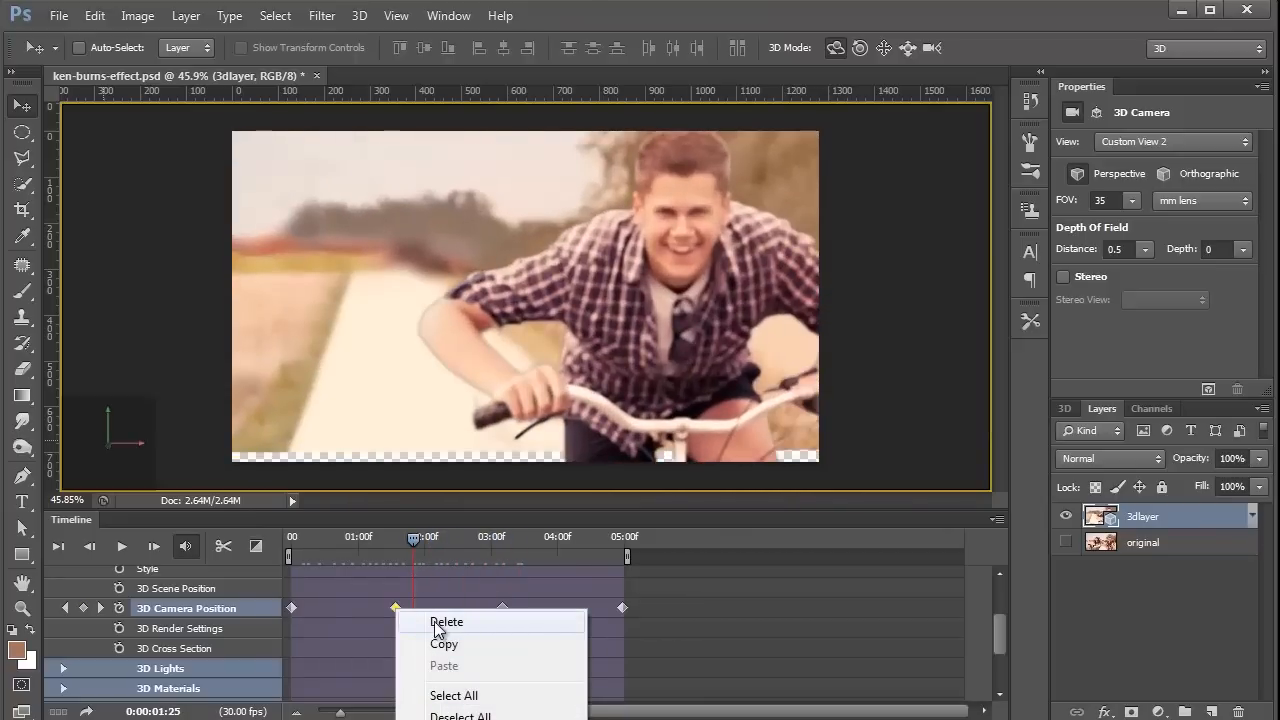
left_click(436, 623)
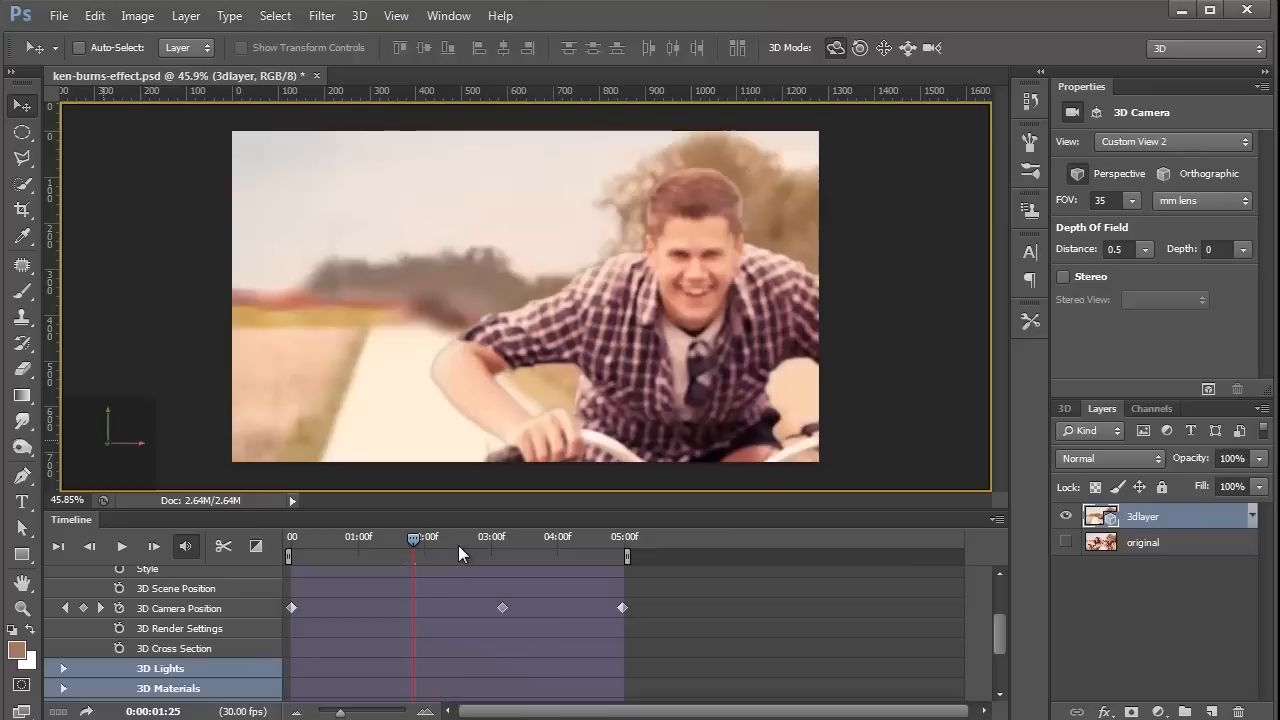
- Play the camera animation from the first frame to check its pace
left_click_drag(420, 529, 275, 546)
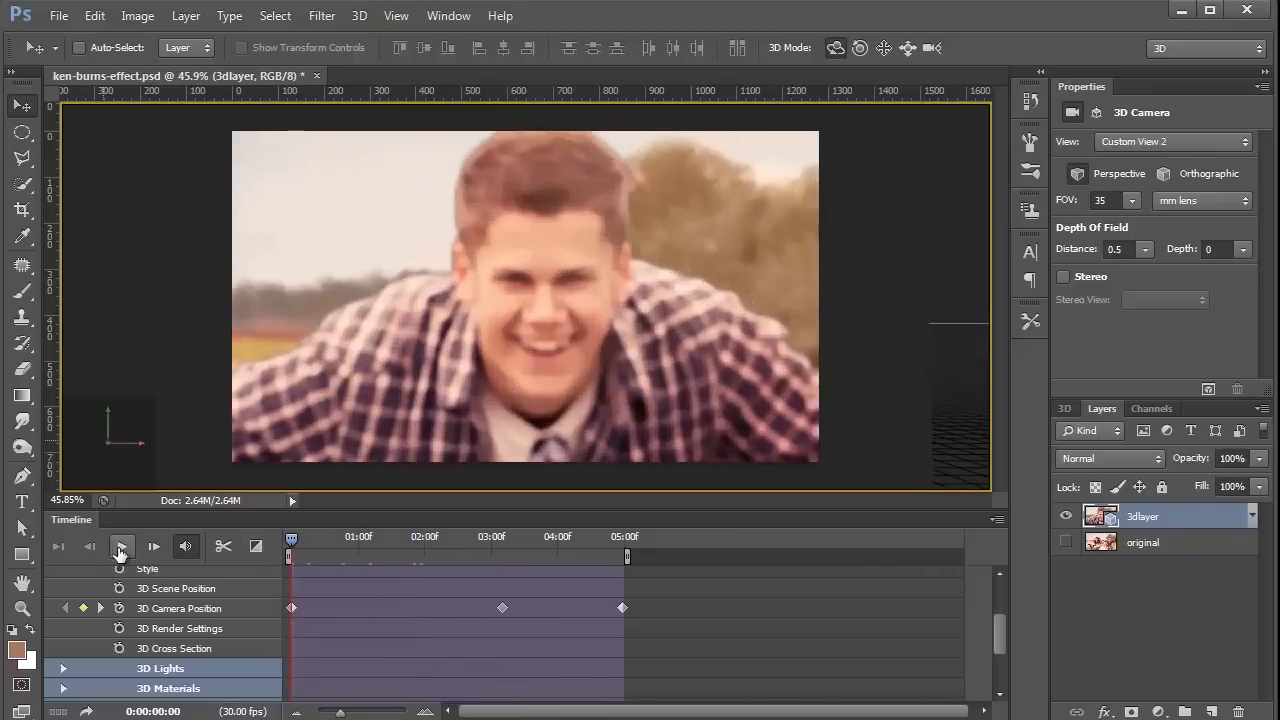
left_click(121, 546)
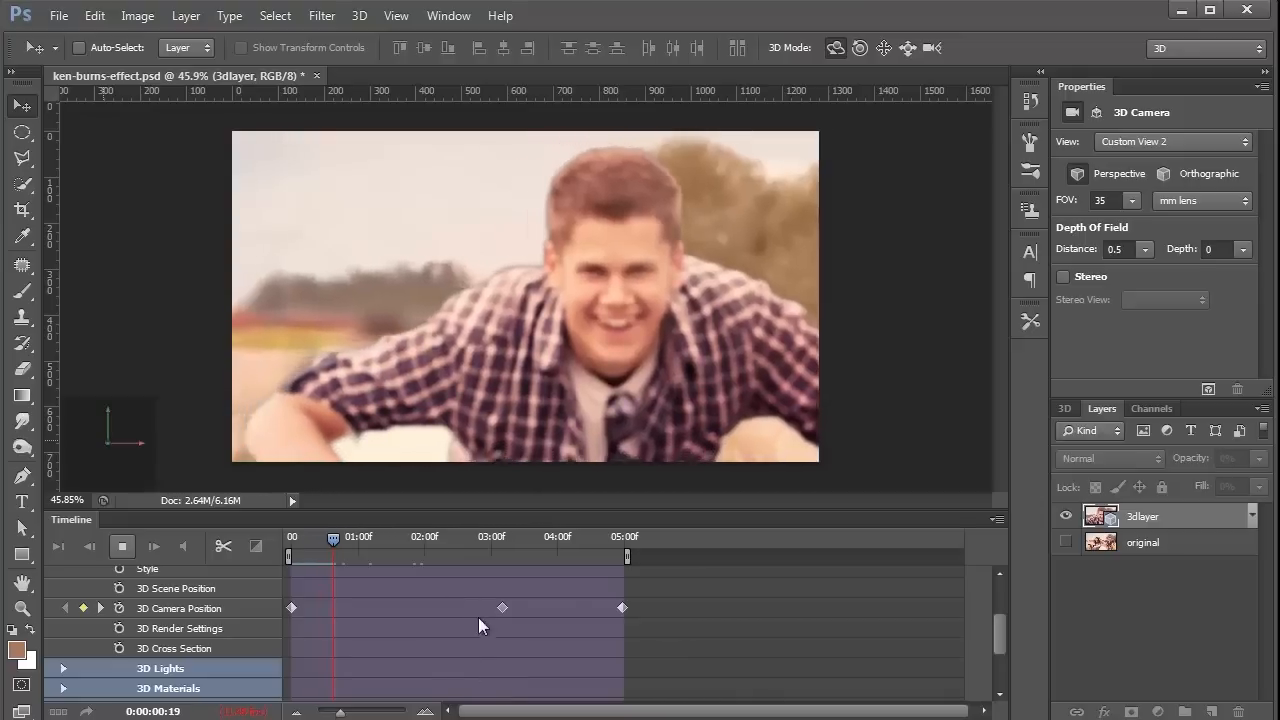
left_click(391, 537)
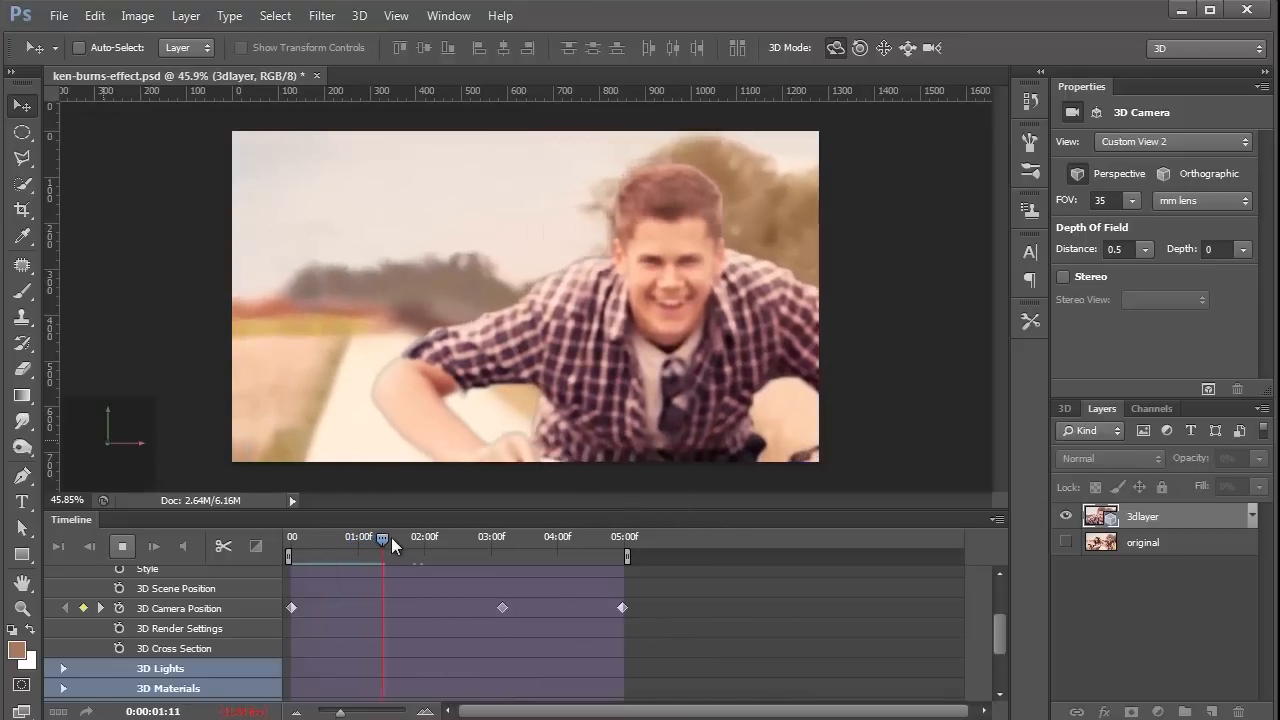
- Speed up the camera move by shifting the middle keyframe to just past 01:00f and the last to 02:00f, and preview it
left_click_drag(663, 629, 381, 604)
left_click(493, 607)
left_click_drag(493, 607, 424, 606)
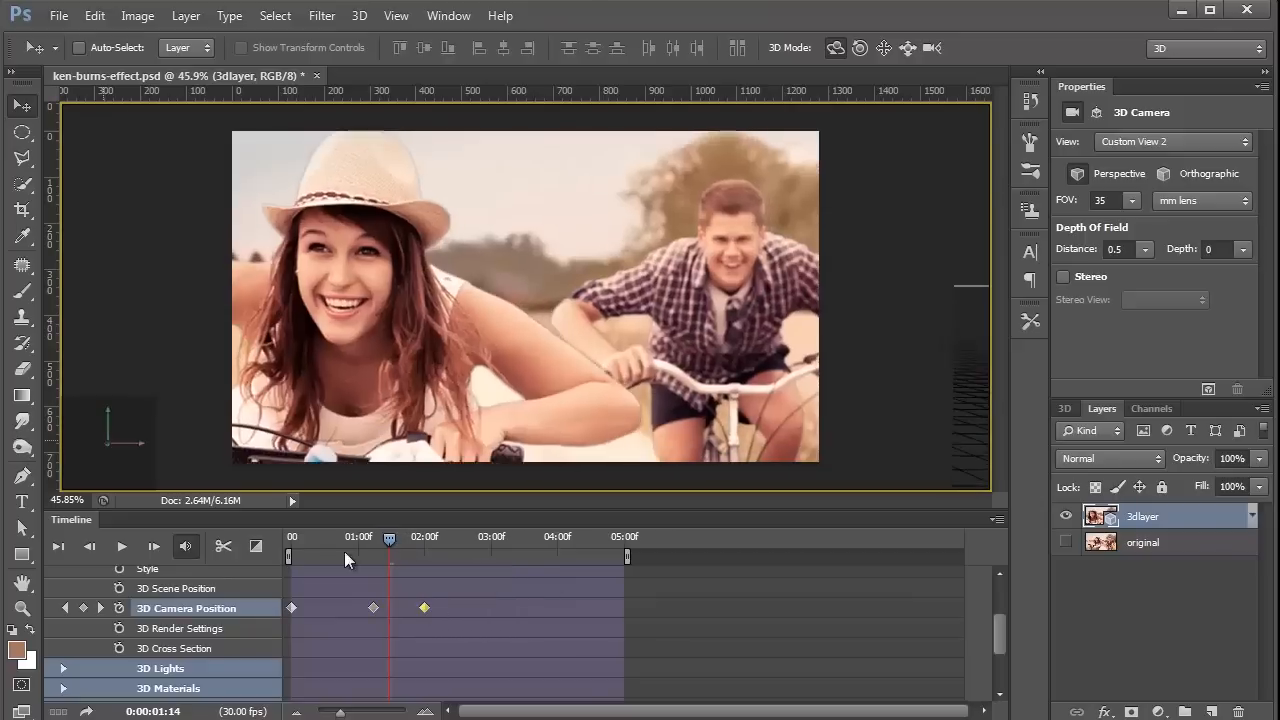
left_click(289, 552)
left_click(121, 546)
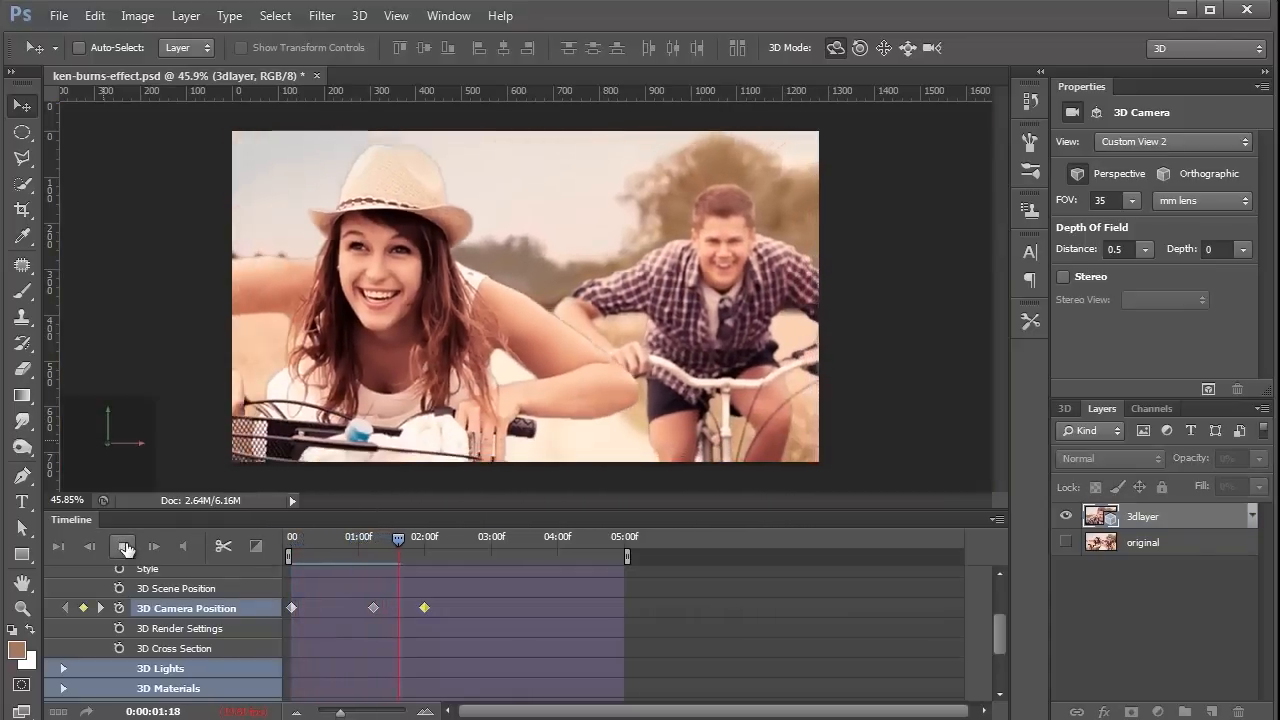
left_click(446, 558)
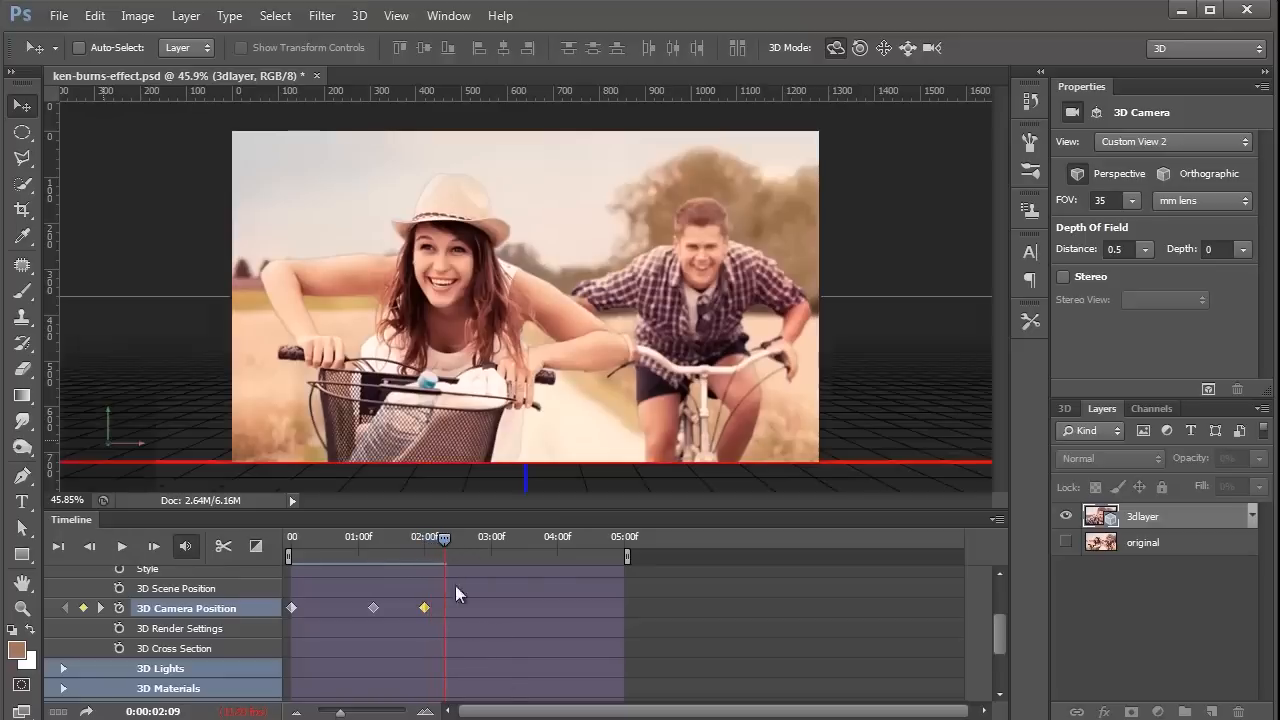
- Shift the middle and last camera keyframes earlier together, placing the middle one at 00:14, and preview the faster move from the start
left_click(373, 607, "shift")
left_click_drag(371, 606, 323, 607)
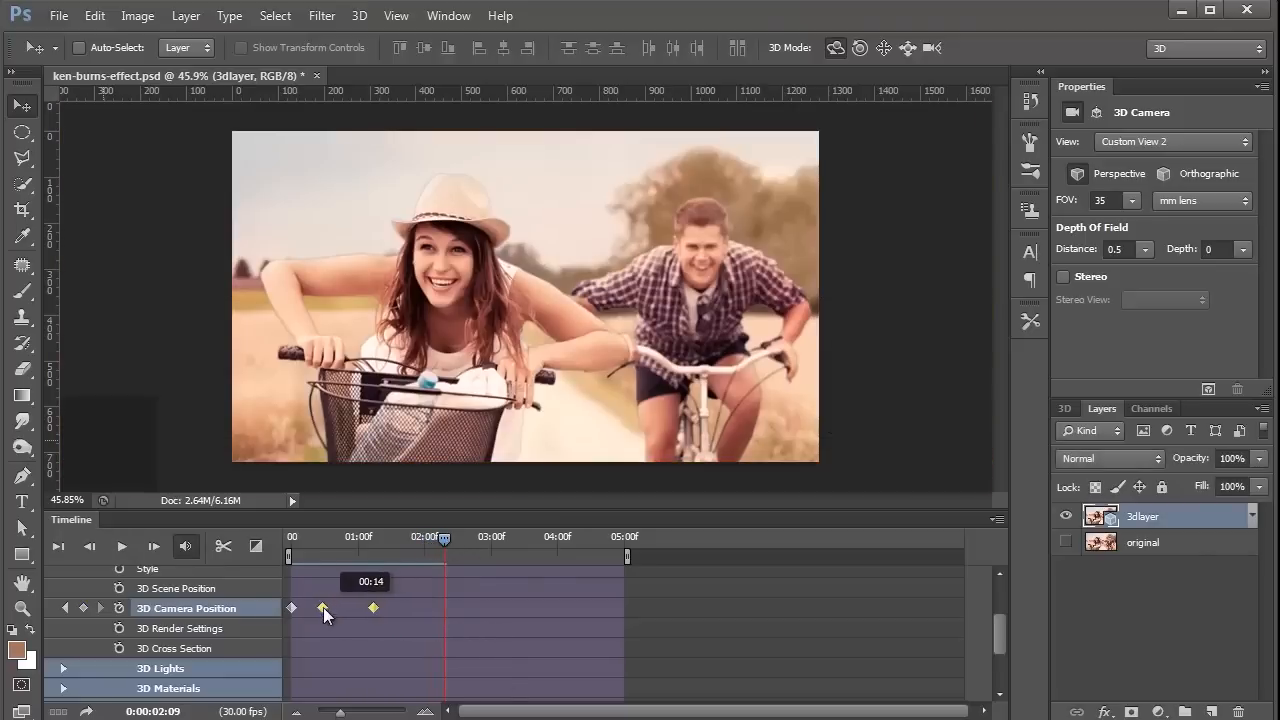
left_click(287, 539)
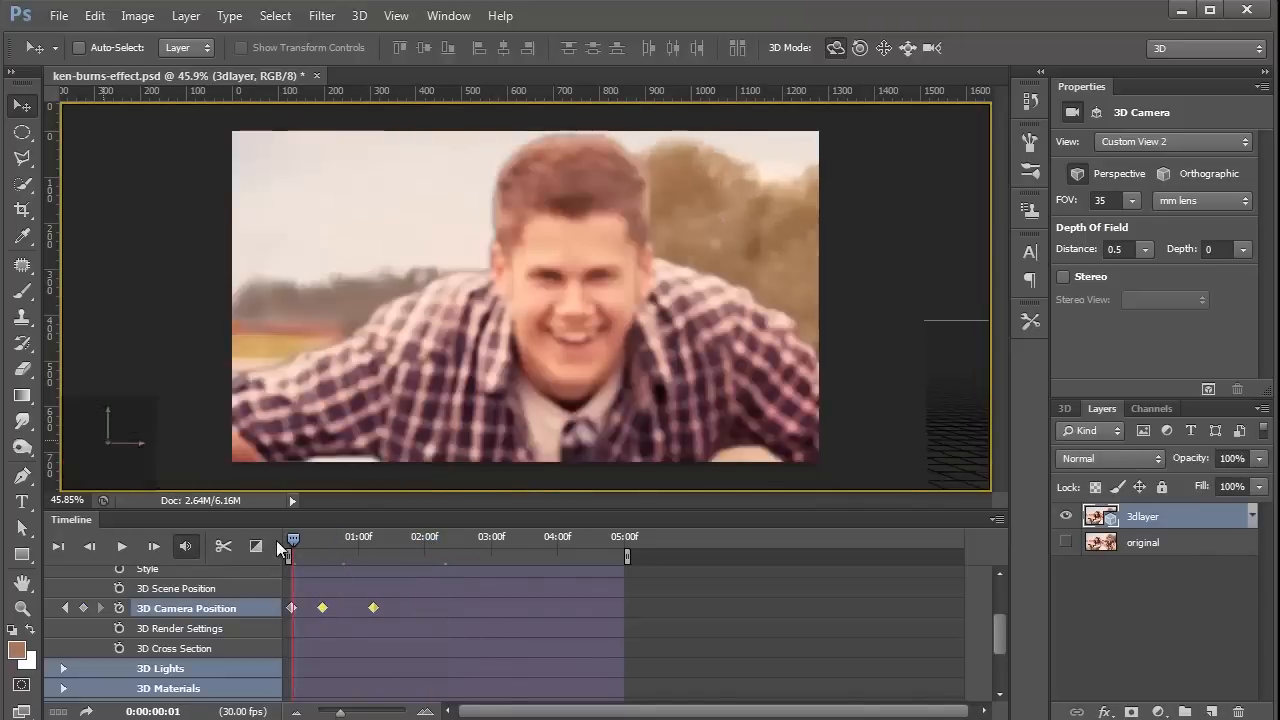
left_click(122, 546)
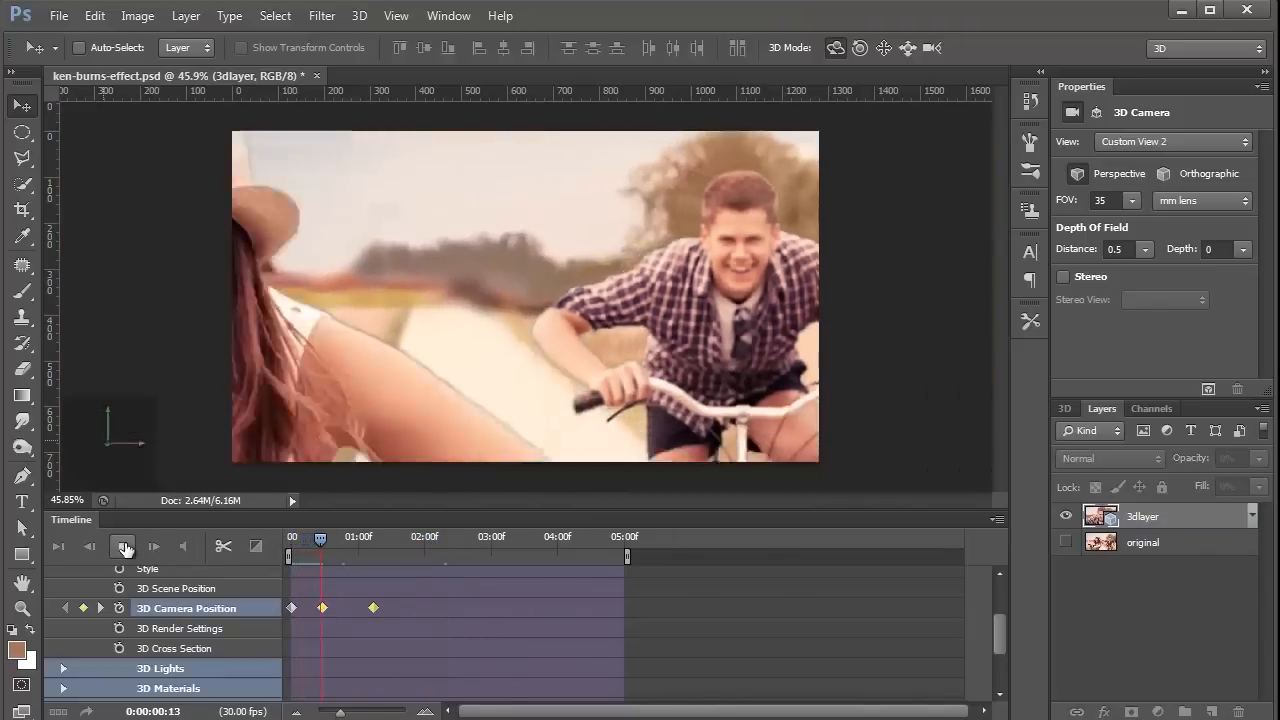
left_click(387, 546)
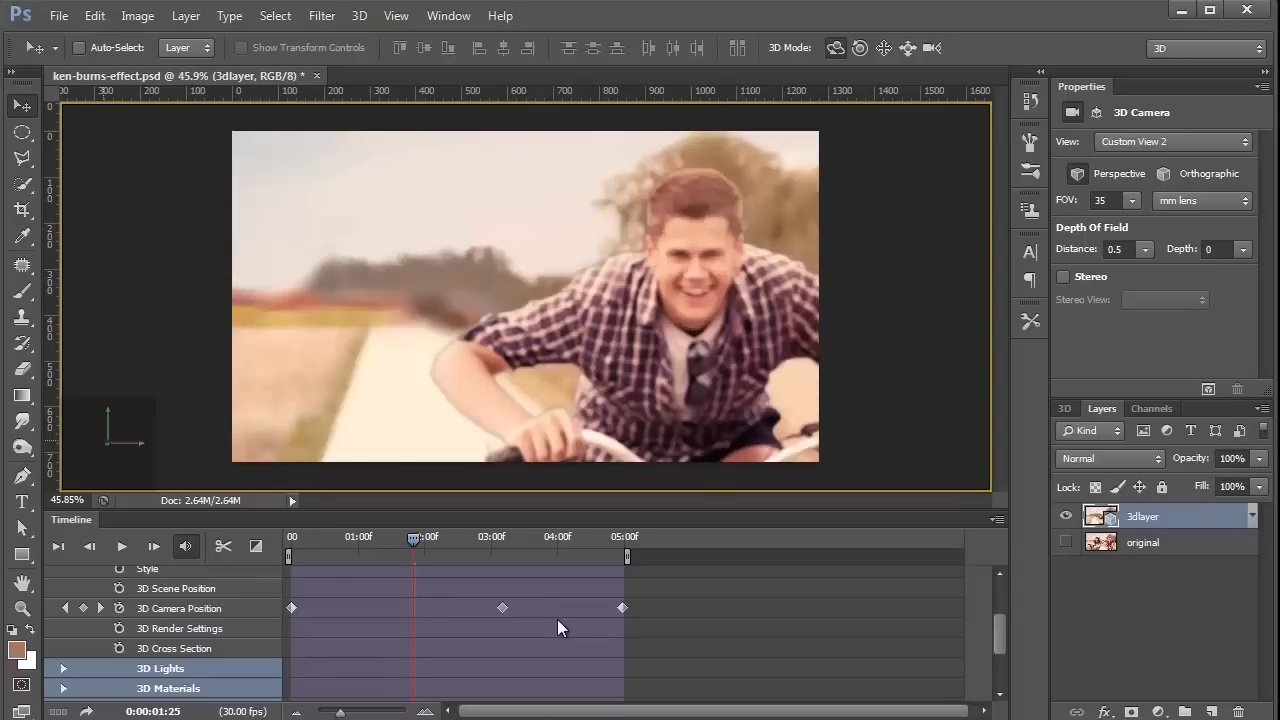
- Scrub through the camera move and render all frames to ken-burns-effect.mp4 in H.264 High Quality with Interactive 3D quality
left_click_drag(408, 538, 598, 661)
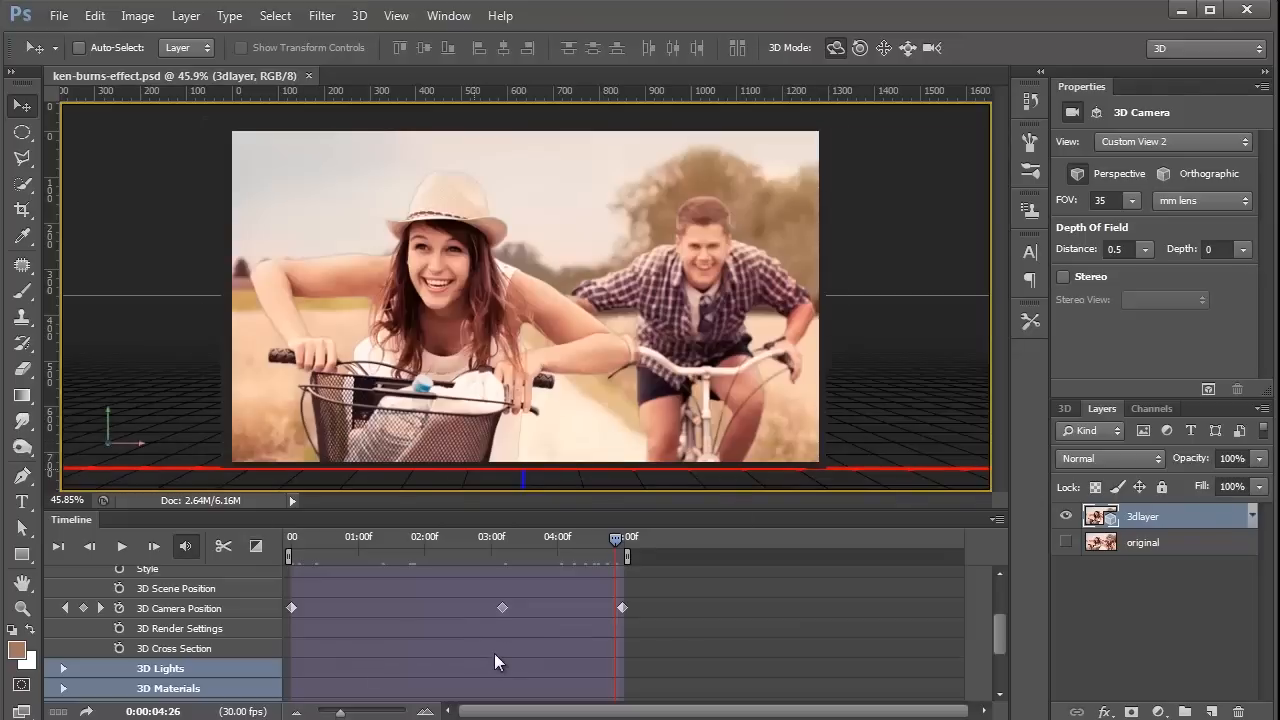
left_click(996, 520)
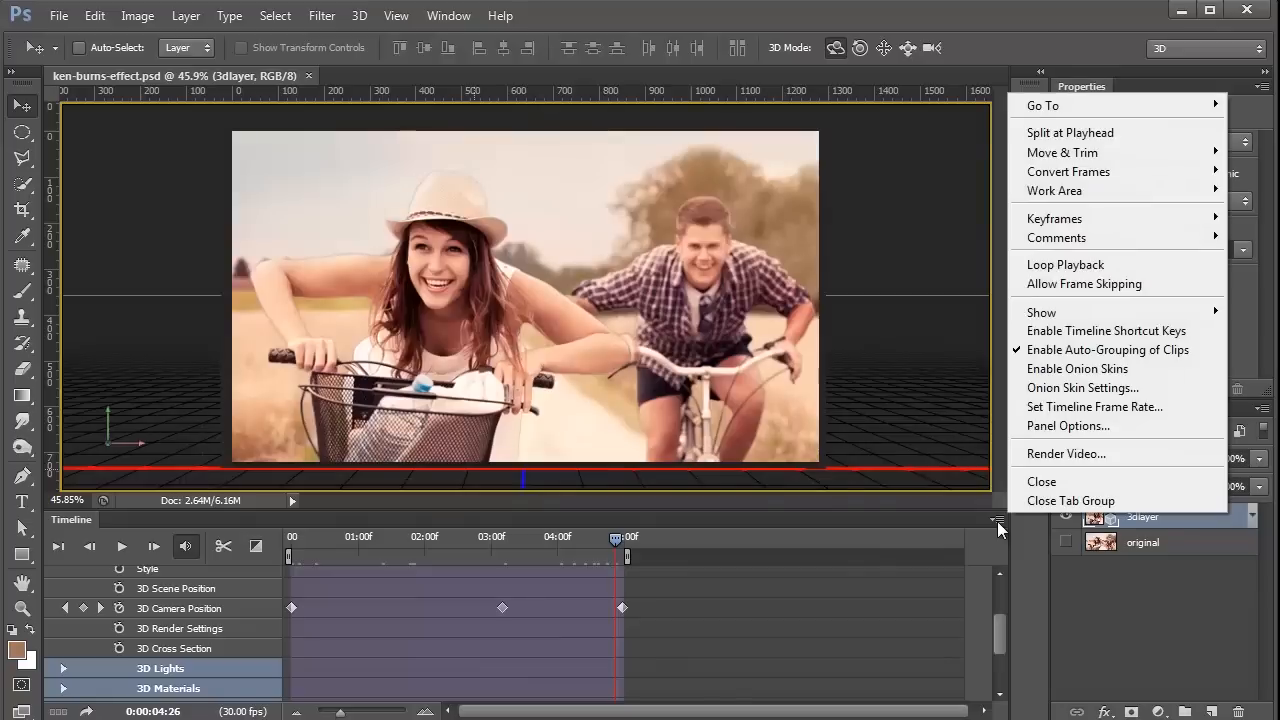
left_click(1034, 455)
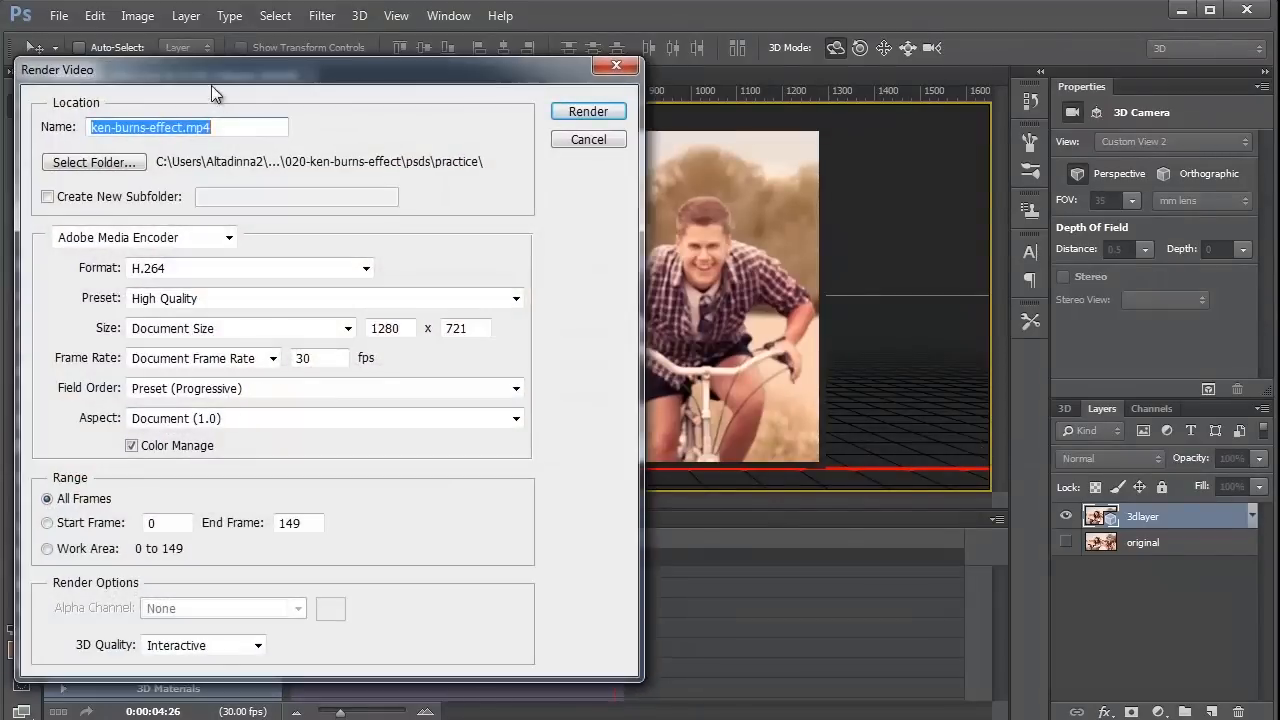
left_click_drag(211, 85, 808, 81)
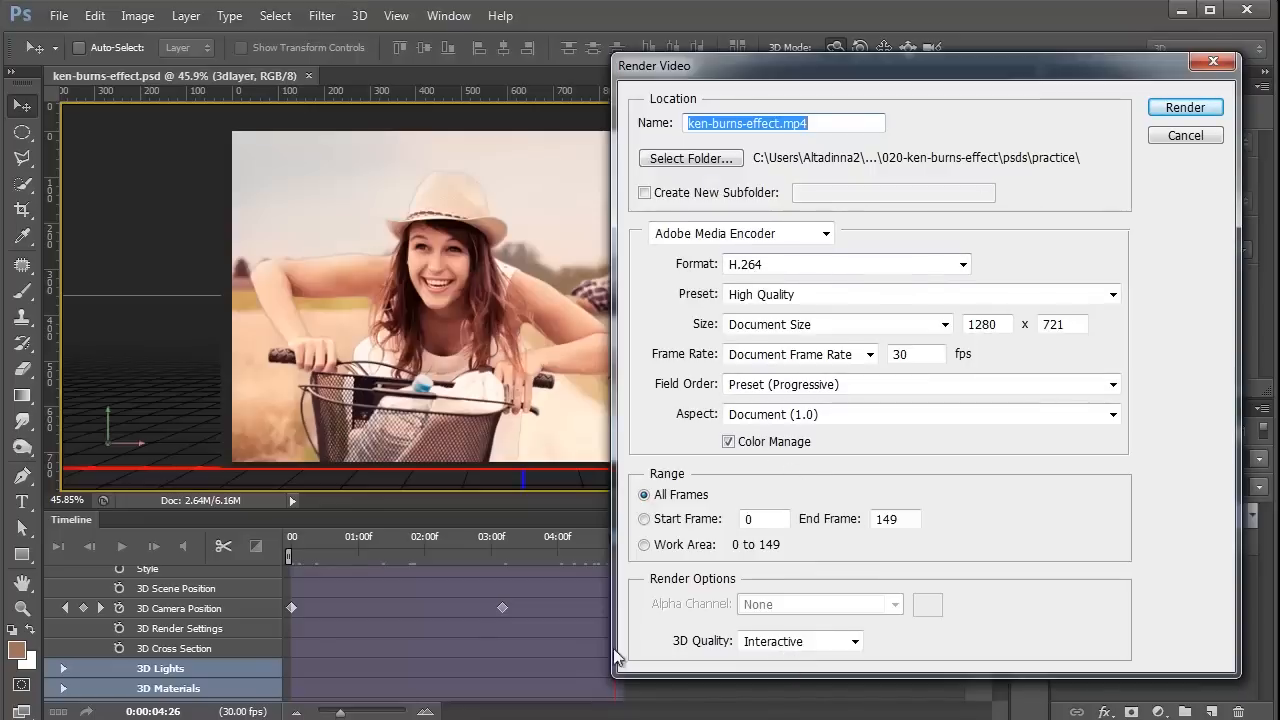
left_click(1178, 108)
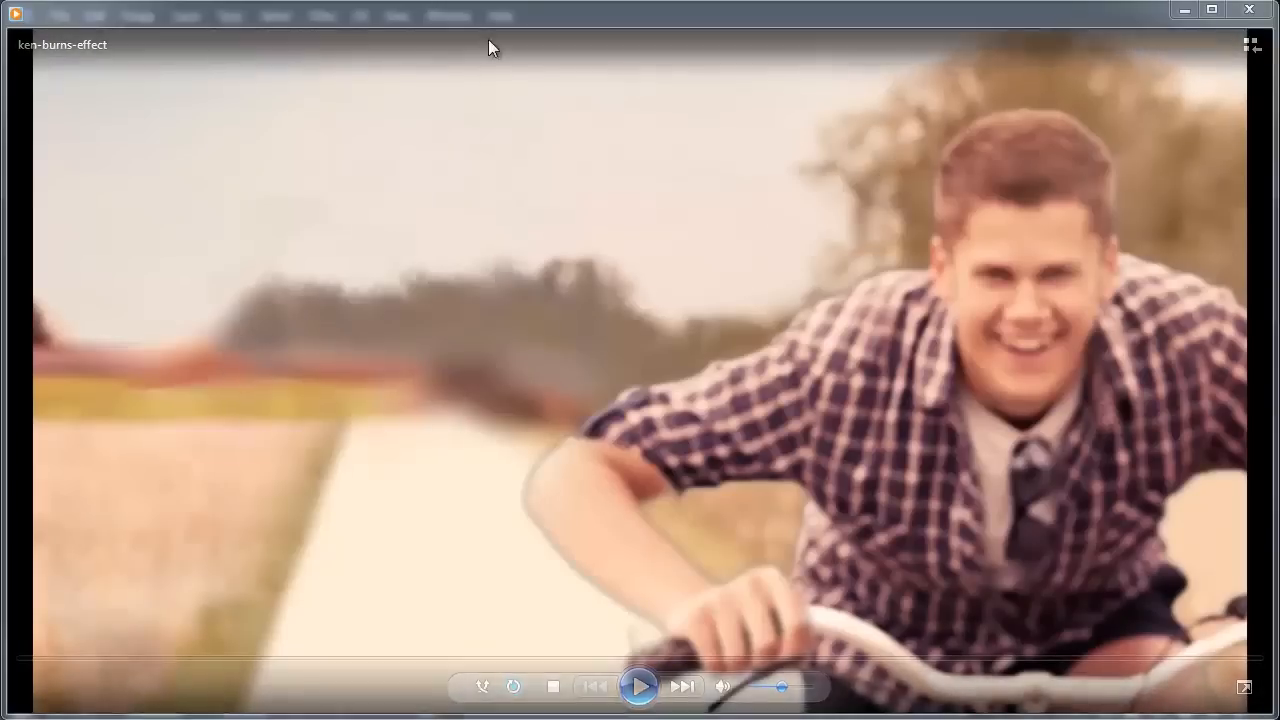
- Play the rendered ken-burns-effect video, pausing at several points to inspect the cut-out edges, and close the player
left_click(638, 687)
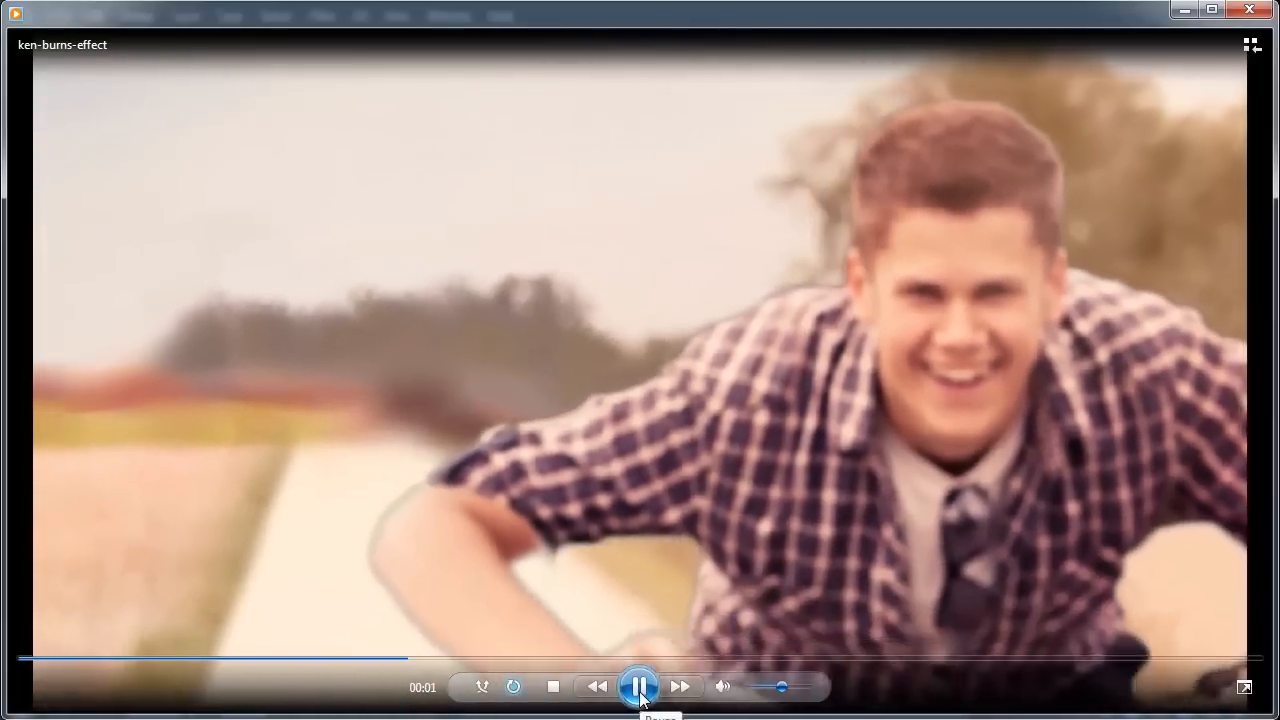
left_click(639, 687)
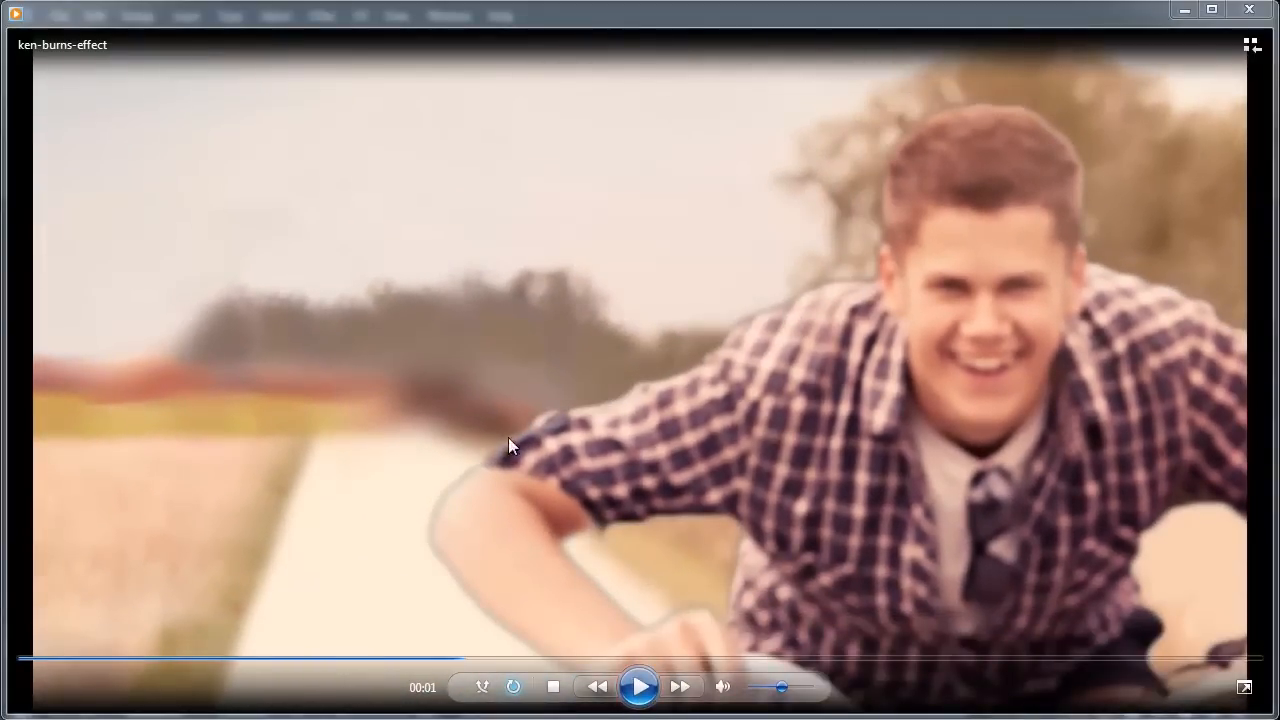
left_click(639, 687)
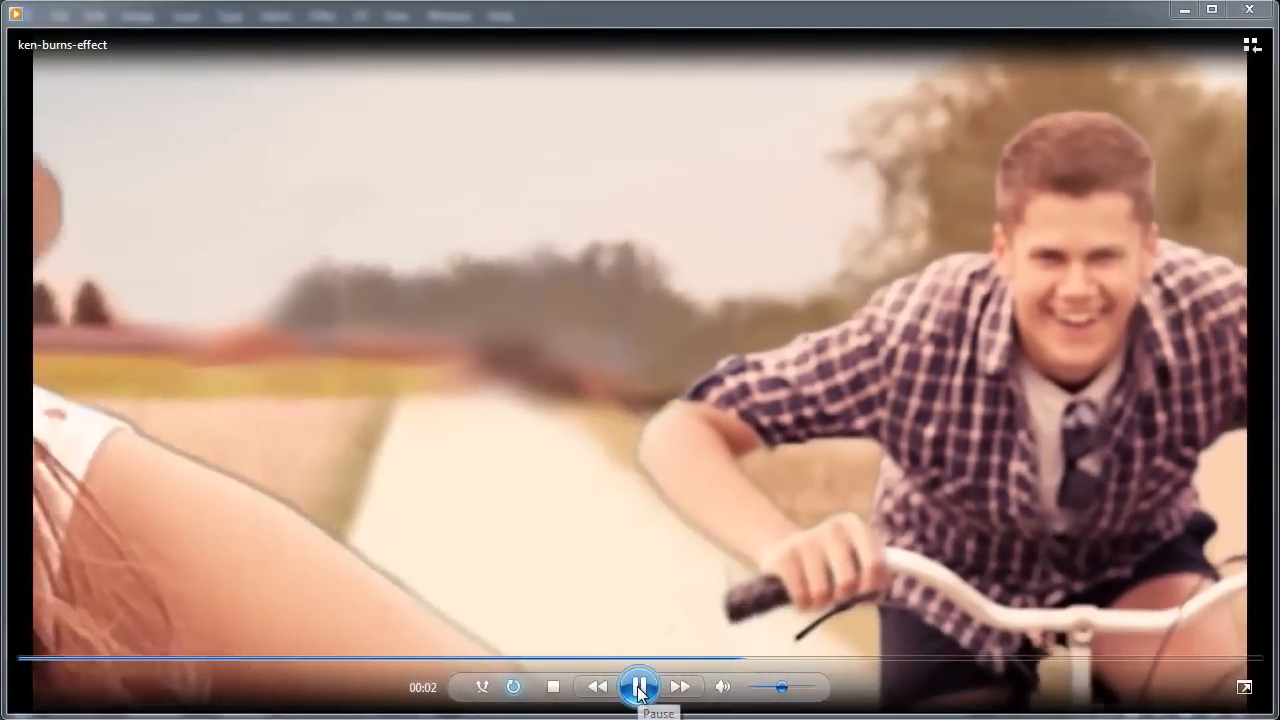
left_click(639, 687)
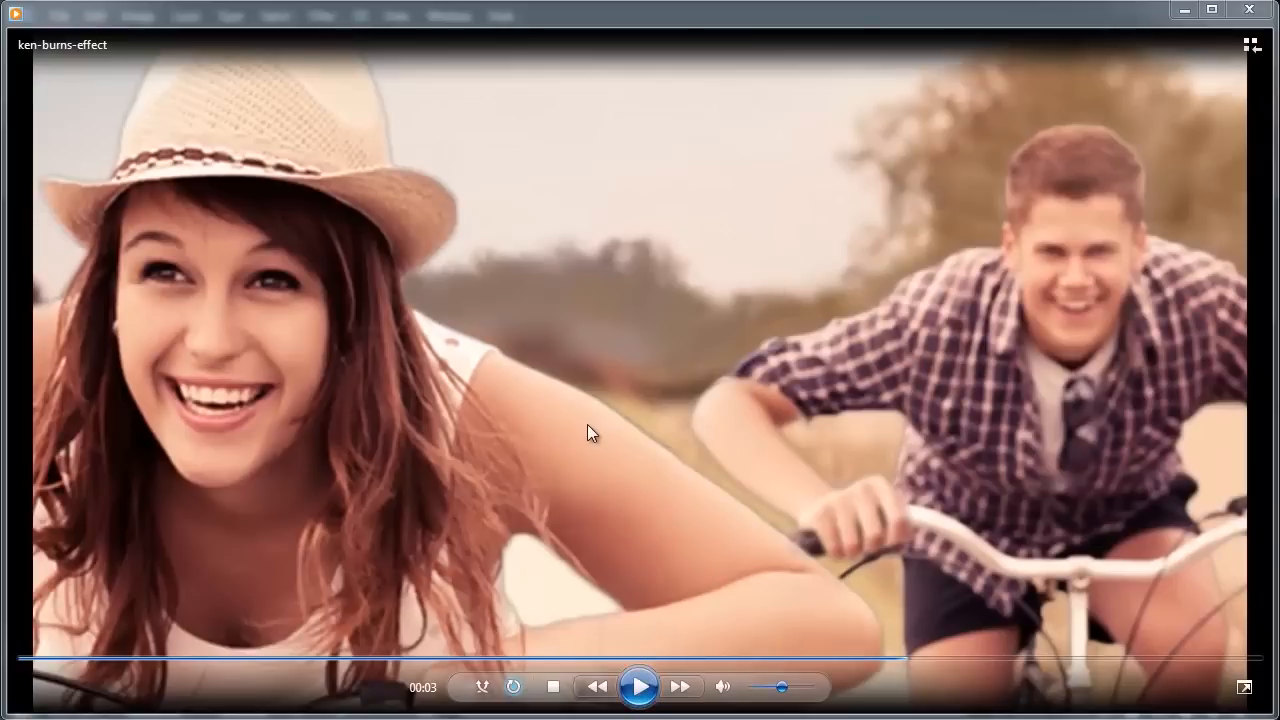
left_click(1249, 9)
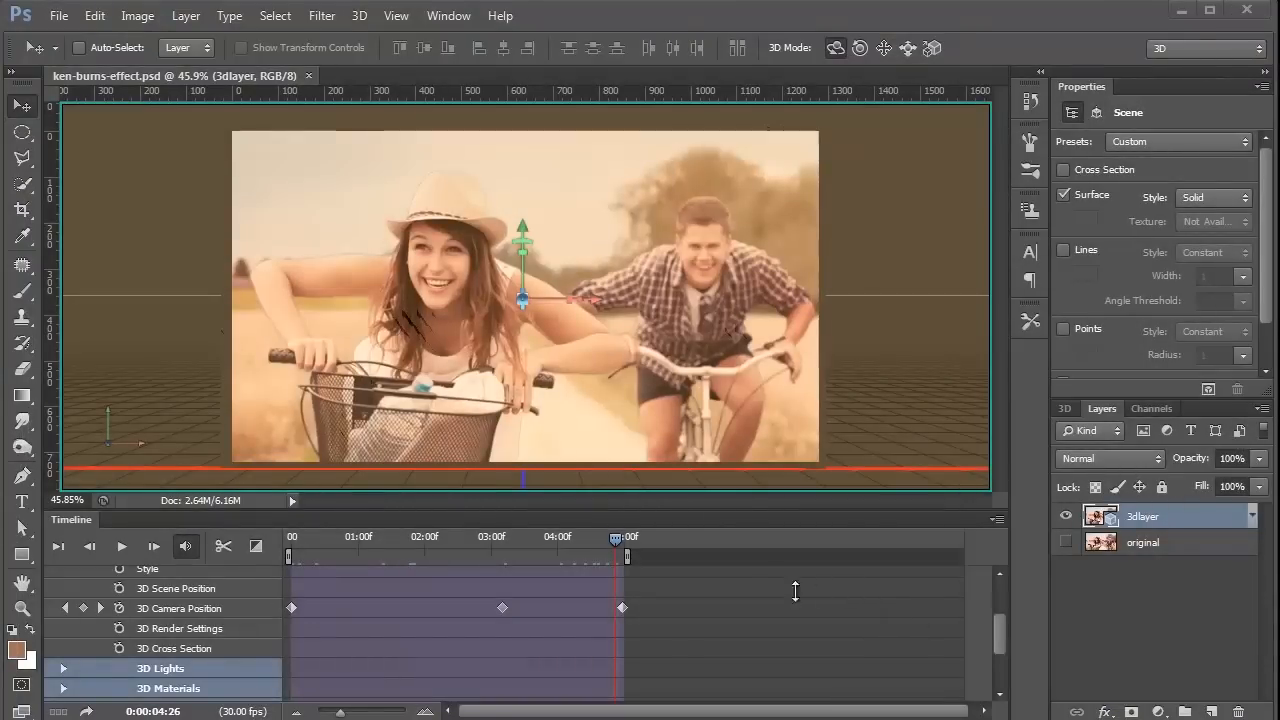
- Review the 3D quality choices in the video render settings, and close the settings without rendering
left_click(757, 430)
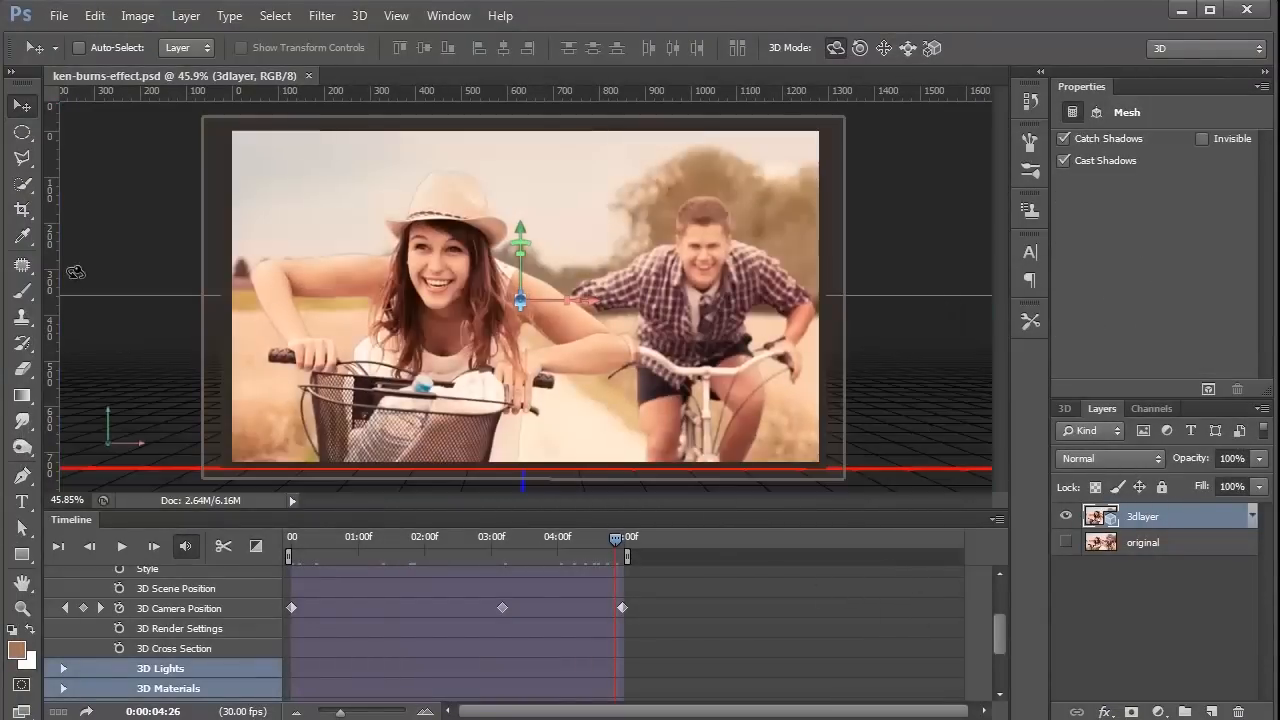
left_click(997, 518)
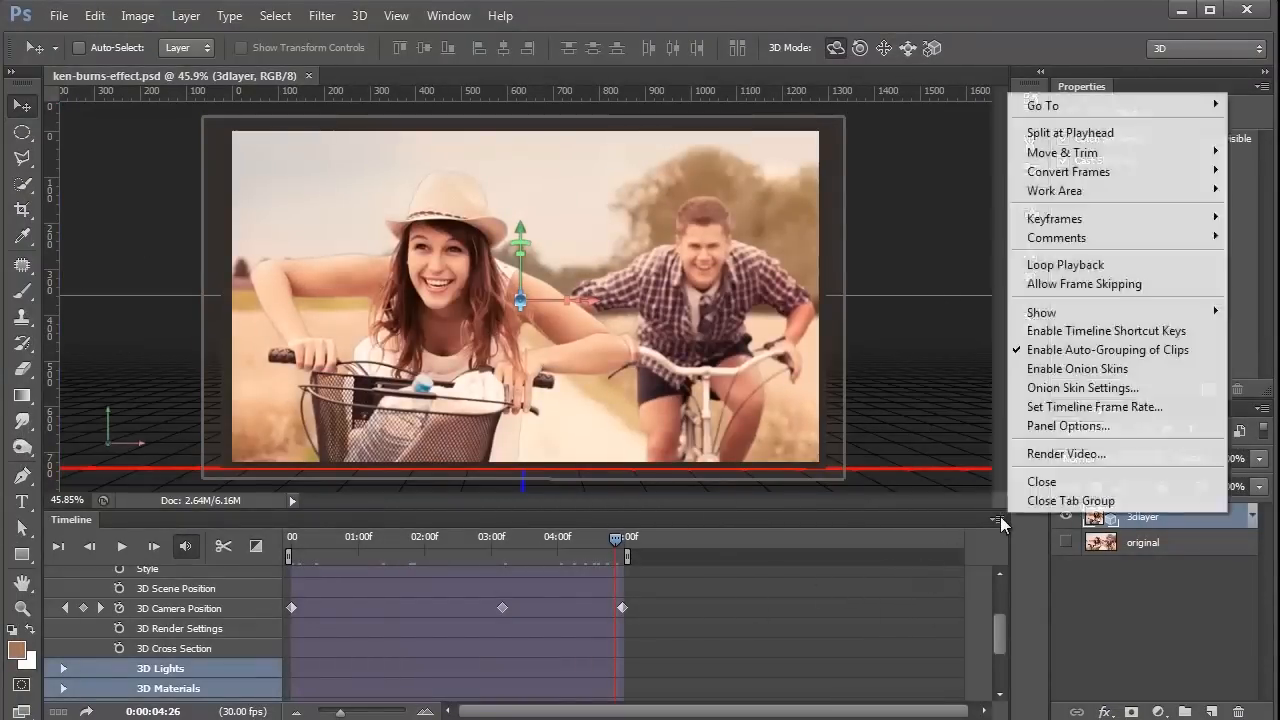
left_click(1064, 454)
left_click(797, 648)
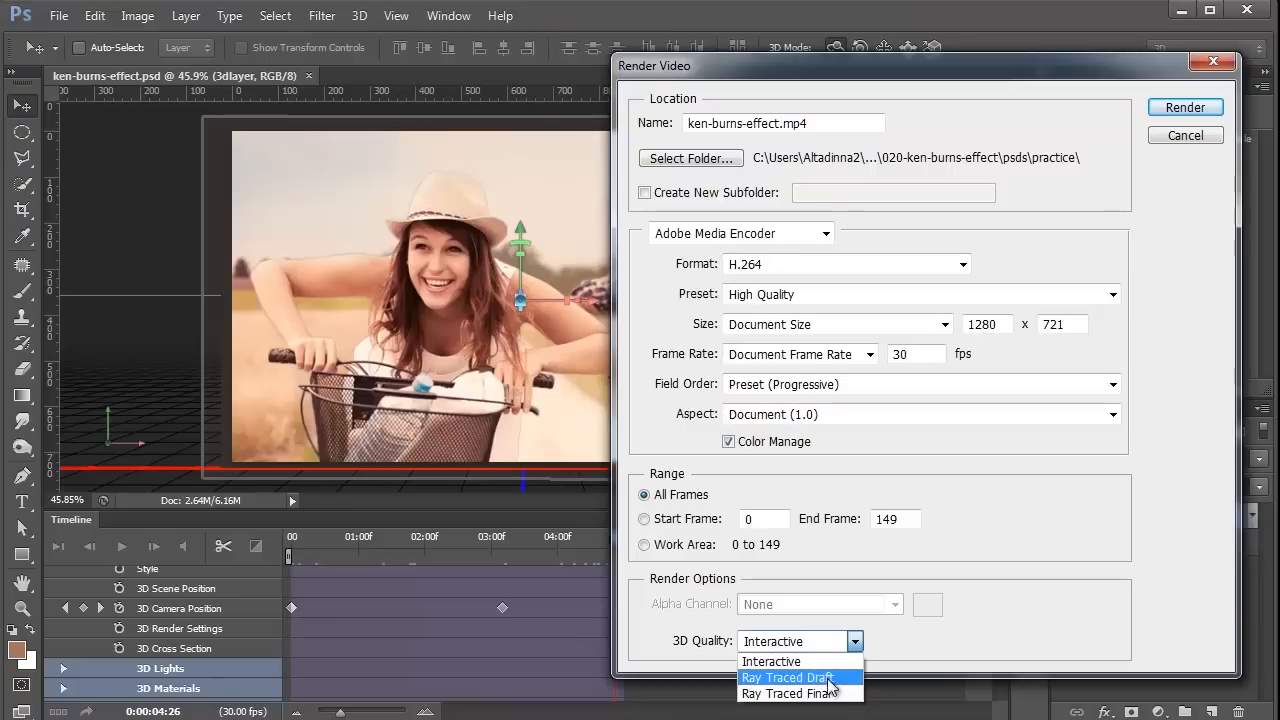
left_click(1177, 142)
left_click(1177, 142)
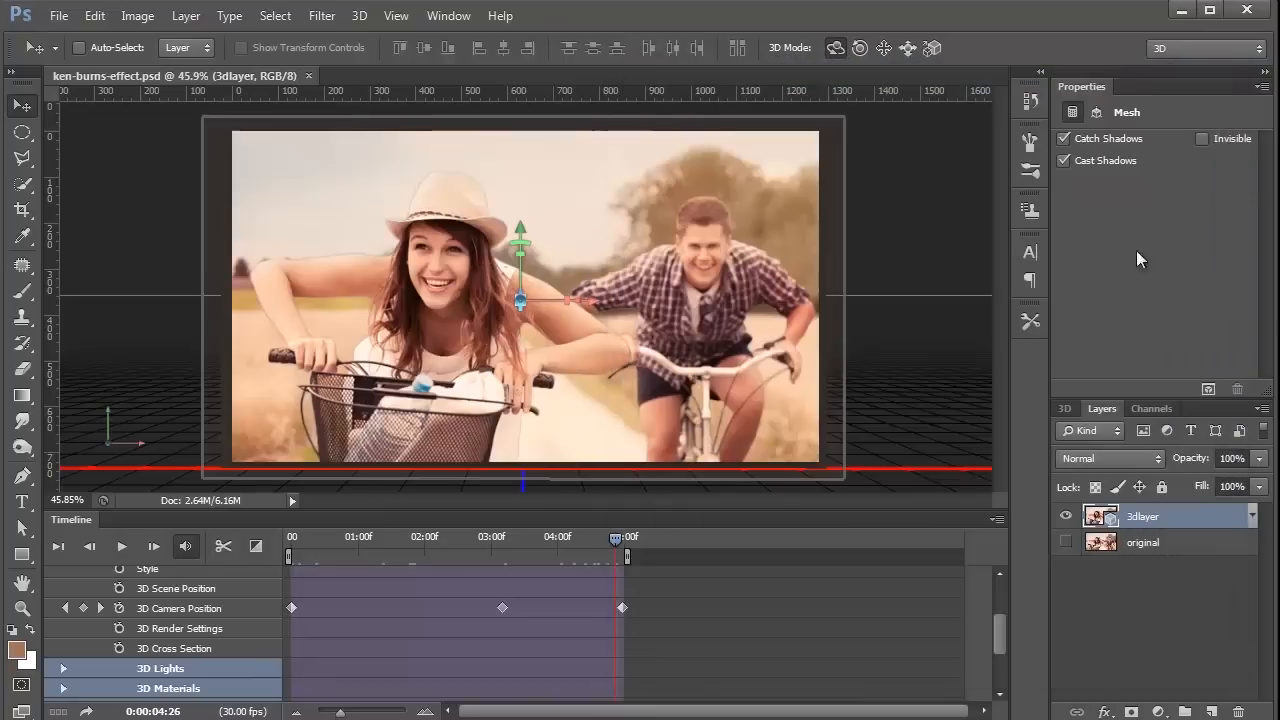
- Make a rectangular selection over the woman's hat and upper face, and test-render only that area of the 3D scene
left_click(21, 134)
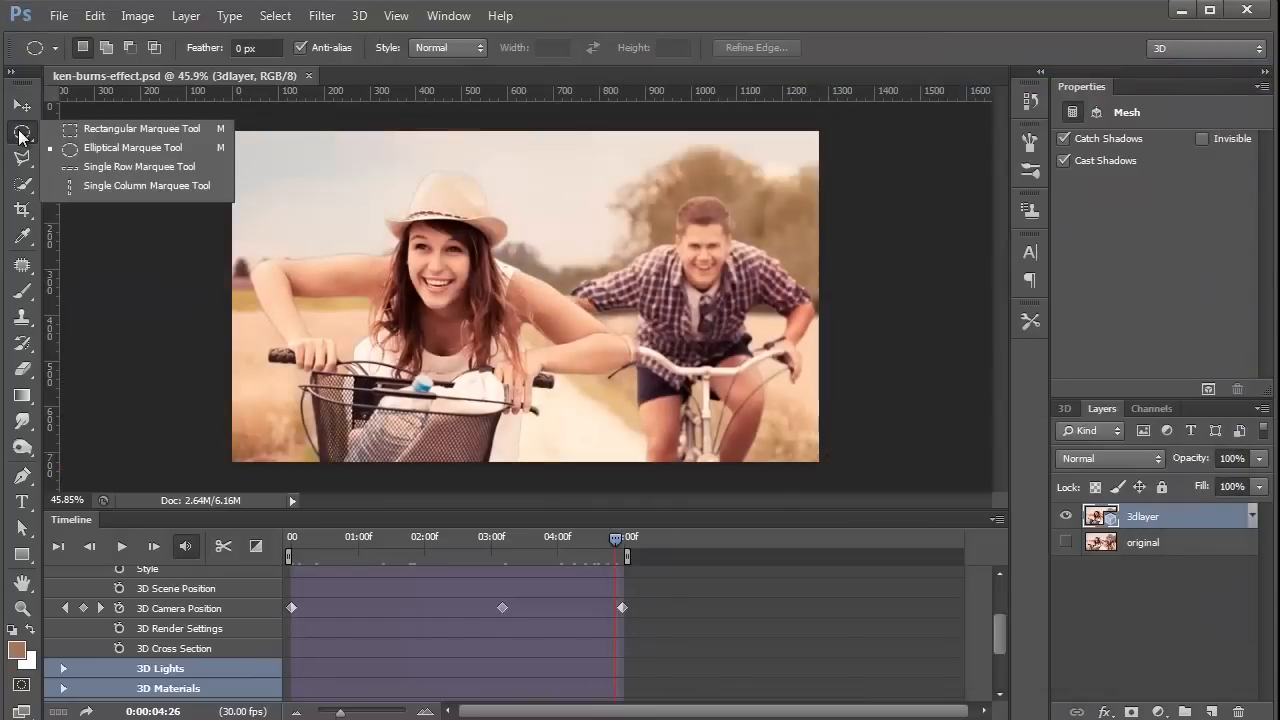
left_click(80, 130)
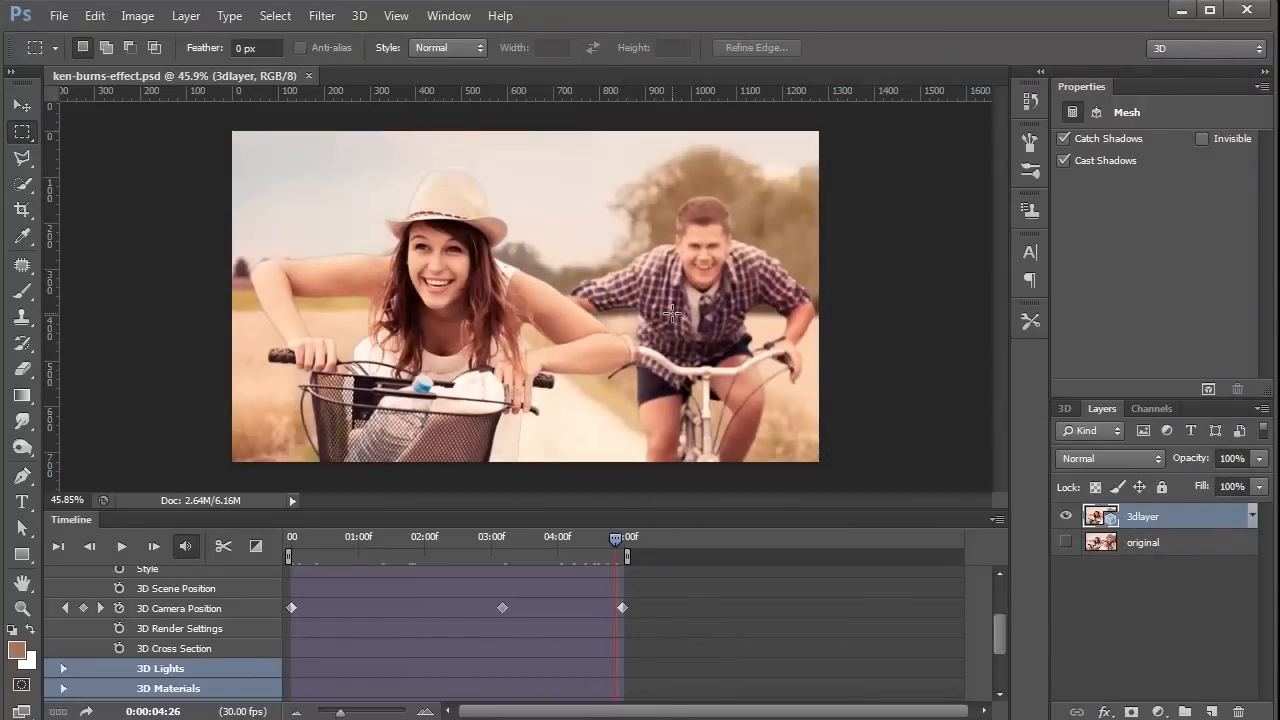
left_click_drag(385, 162, 470, 253)
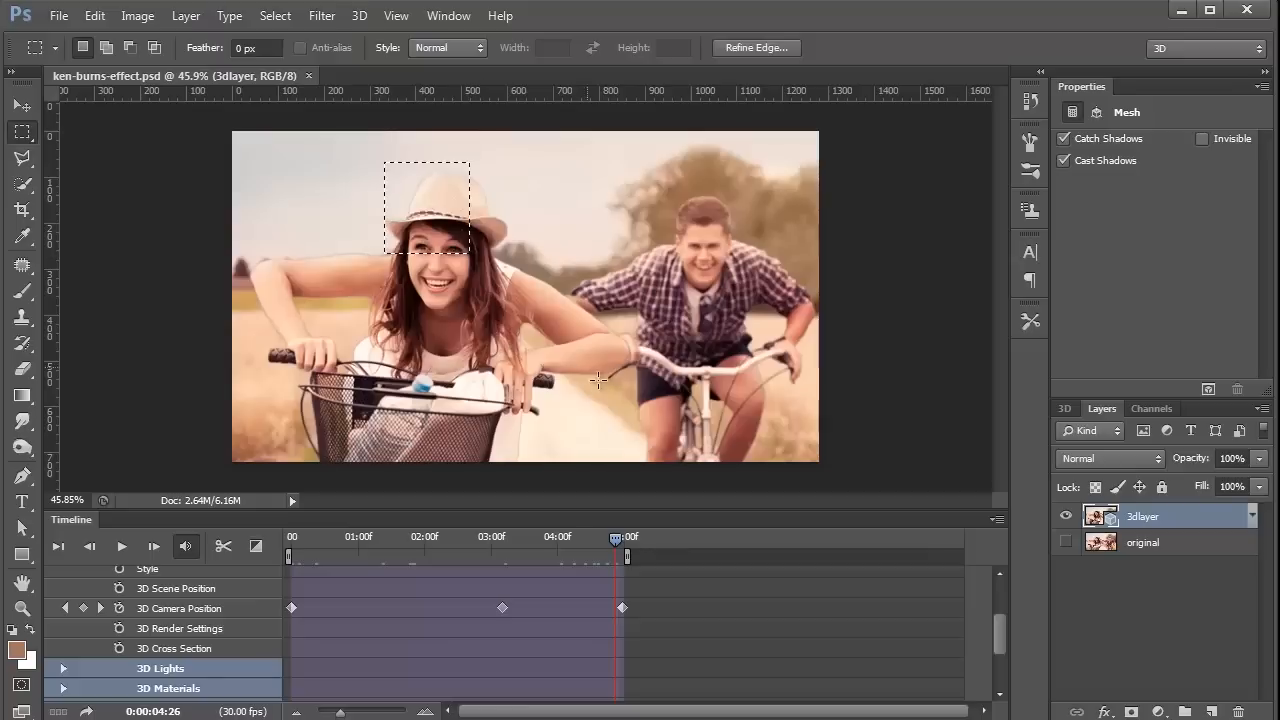
left_click(1207, 389)
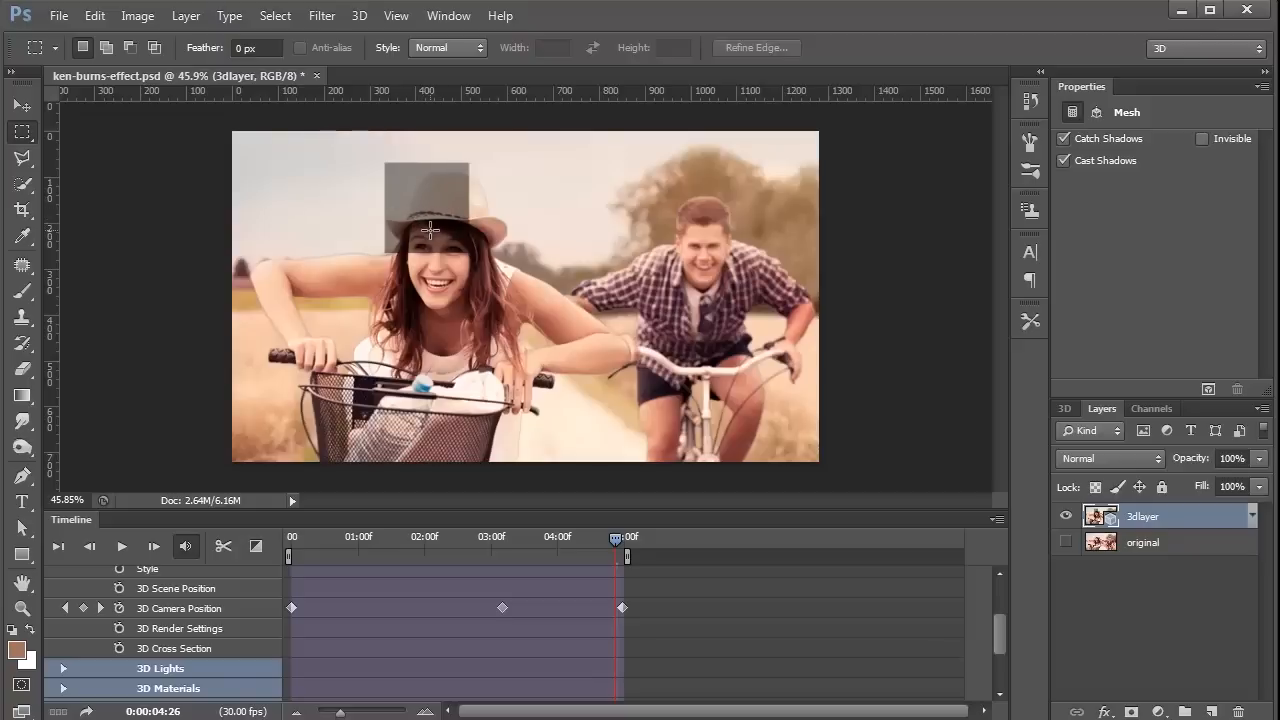
- Inspect the ray tracer's High Quality Threshold in the 3D preferences, and cancel without saving changes
left_click(95, 15)
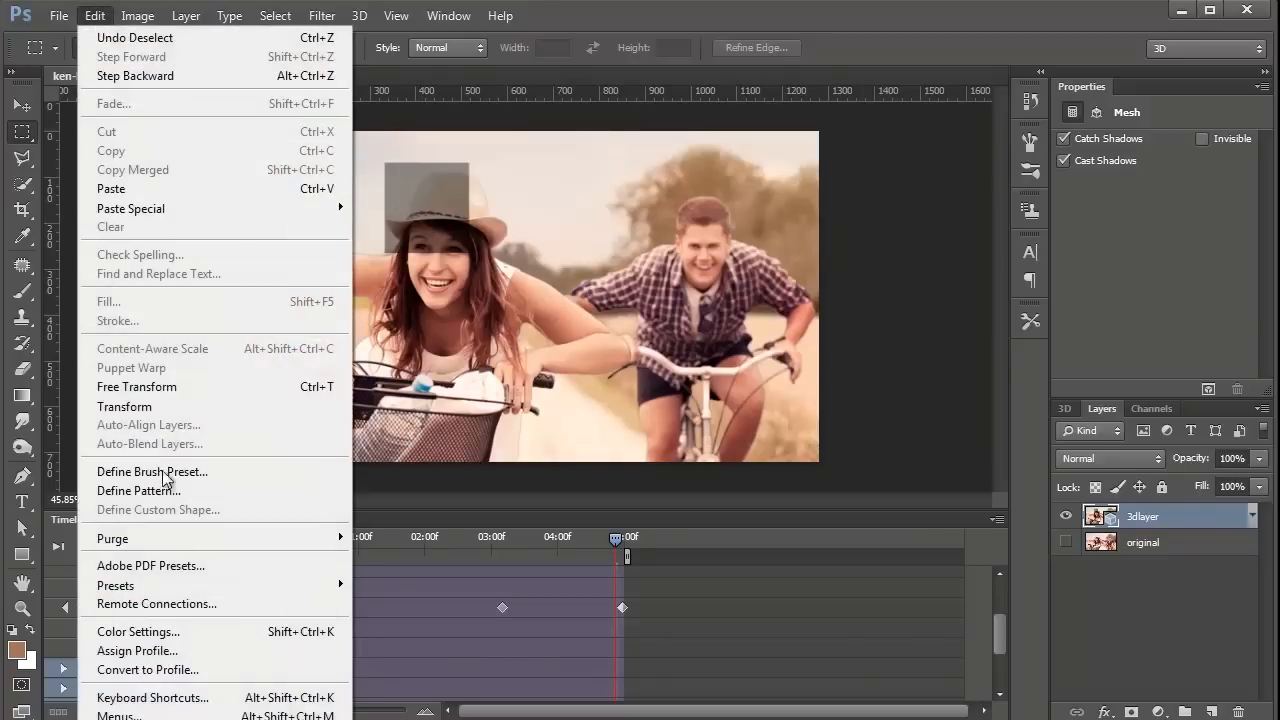
mouse_move(200, 719)
left_click(386, 703)
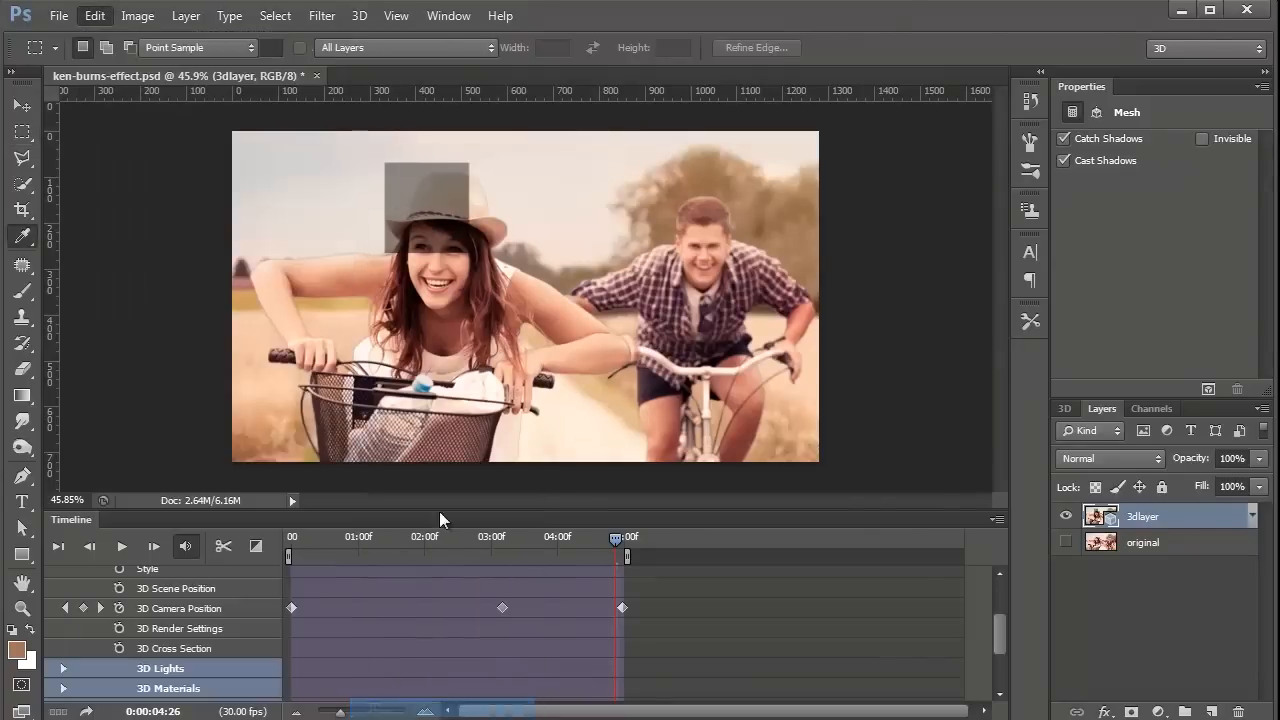
left_click(476, 322)
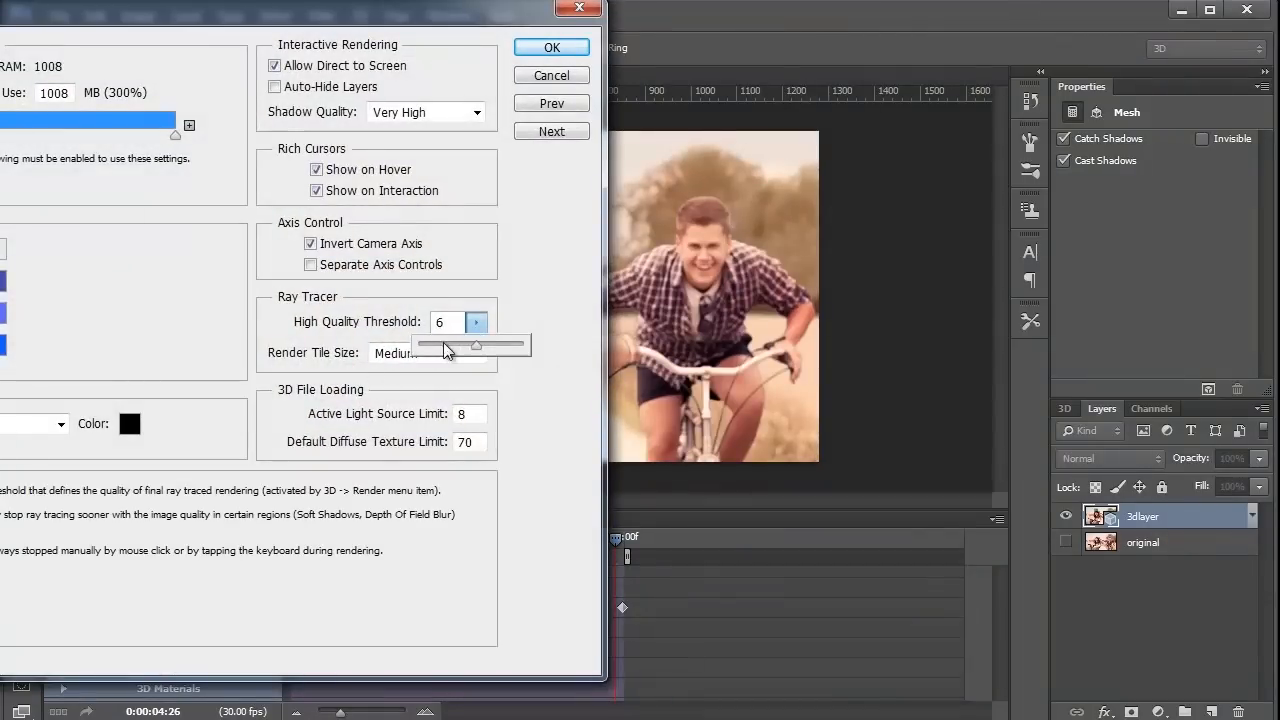
left_click(543, 77)
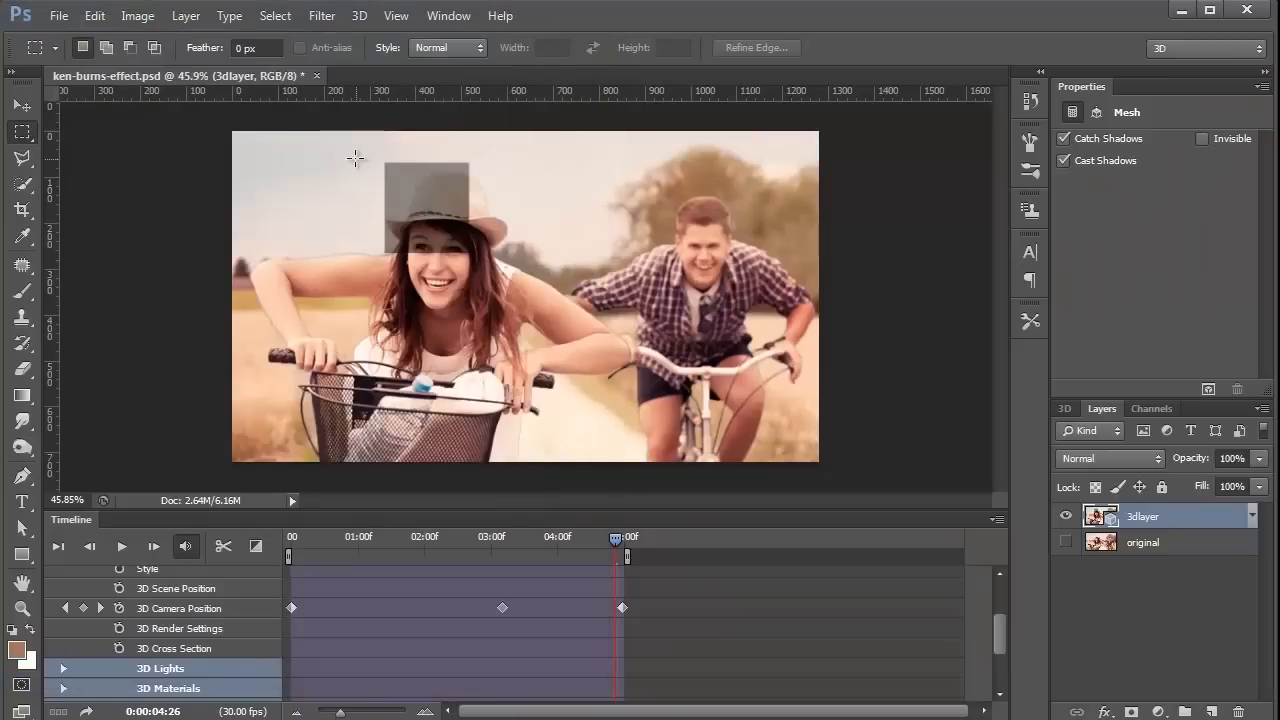
- Test-render a smaller rectangular area overlapping the sky and the edge of the woman's hat, and clear the selection
left_click_drag(354, 157, 433, 220)
left_click(1208, 388)
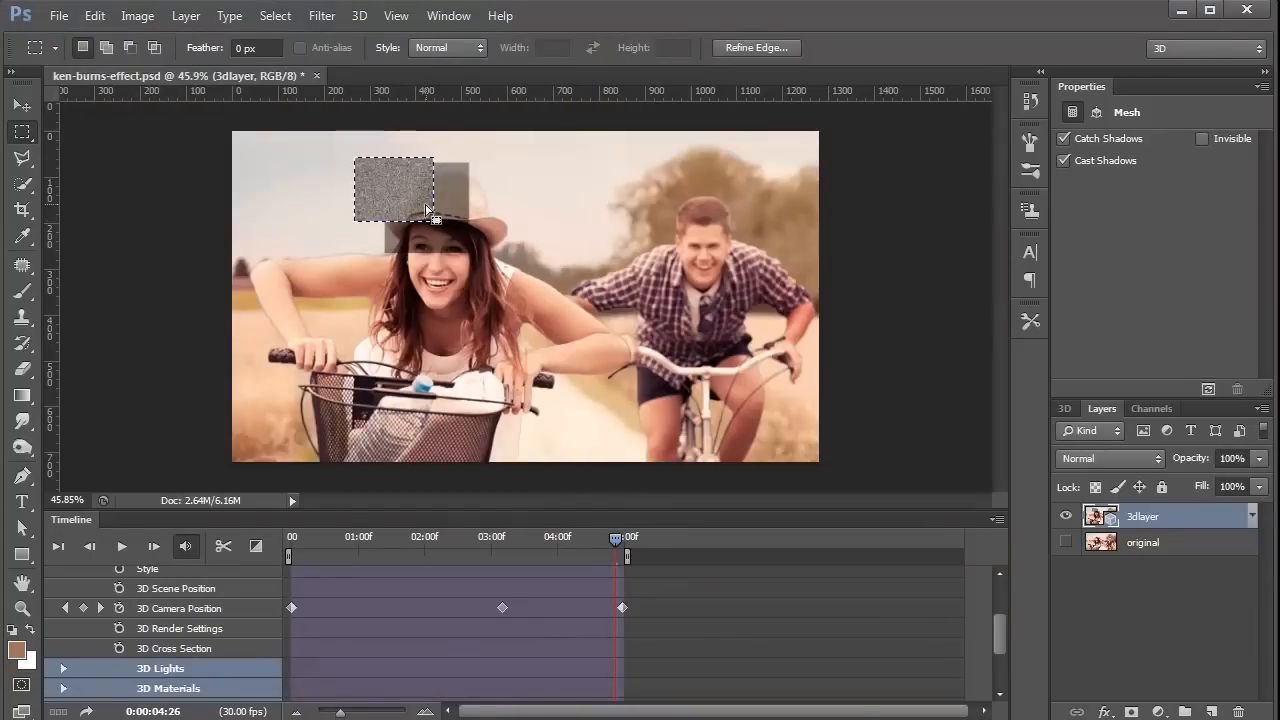
left_click(411, 175)
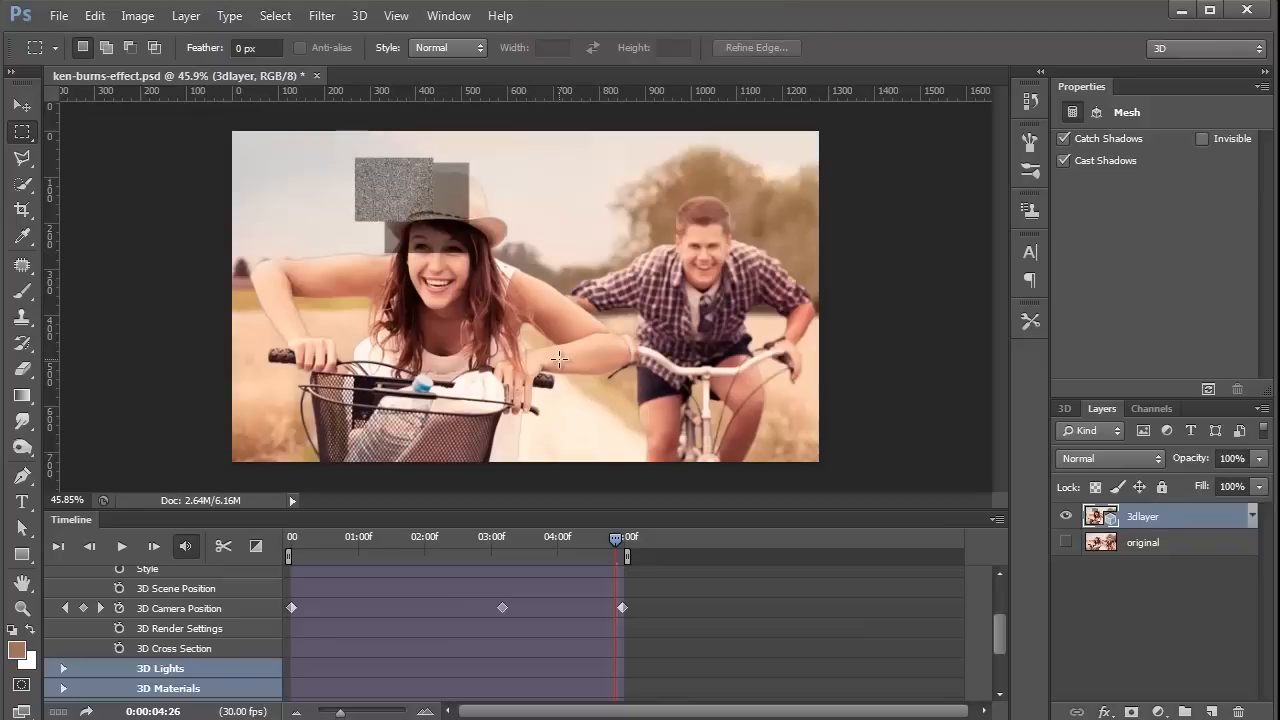
- Turn off the shadow of the image-based light in the 3D scene's Environment settings
double_click(1090, 522)
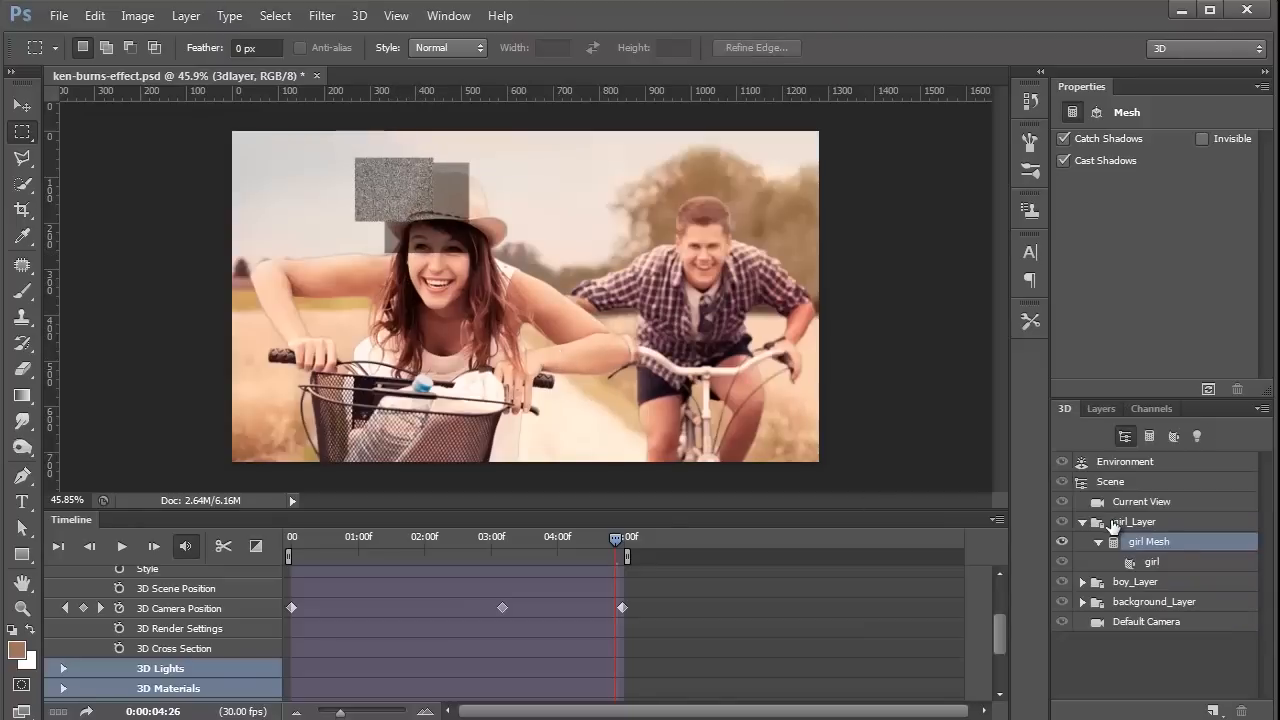
left_click(1122, 466)
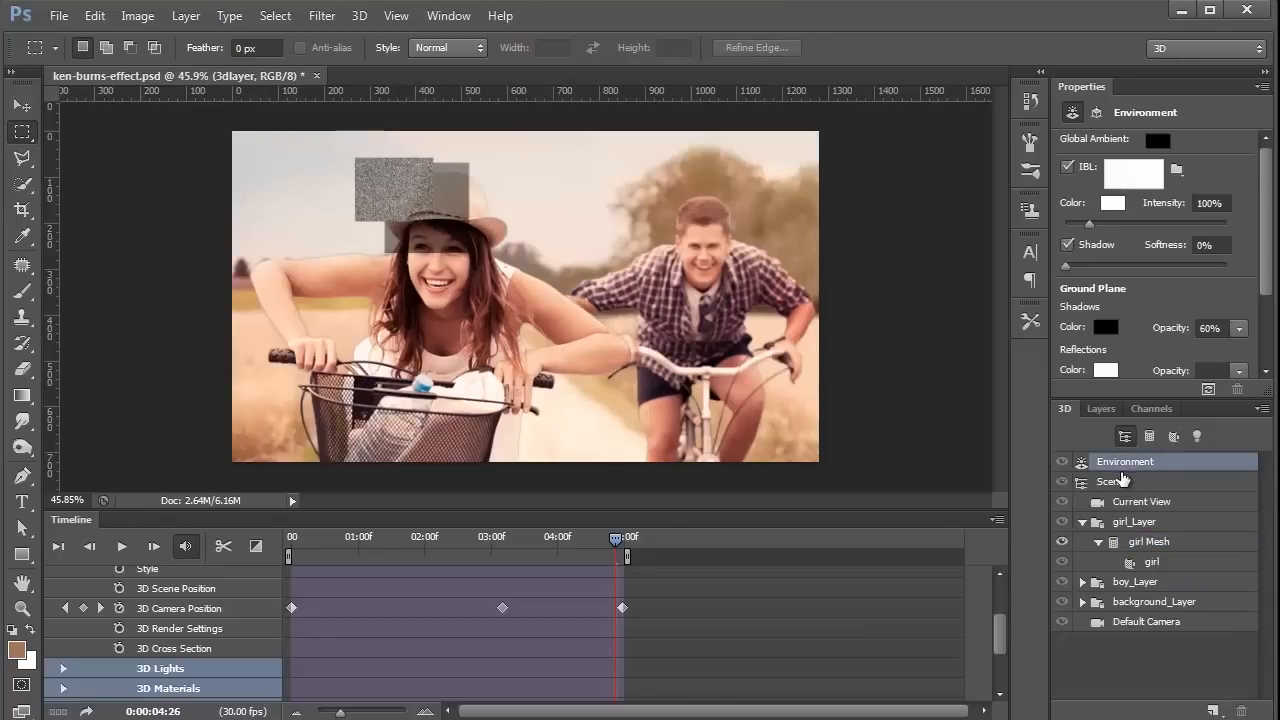
left_click(1067, 246)
- Test-render a rectangular area around the woman's hat with the environment shadow off, and clear the selection
left_click_drag(396, 171, 475, 233)
left_click(1208, 389)
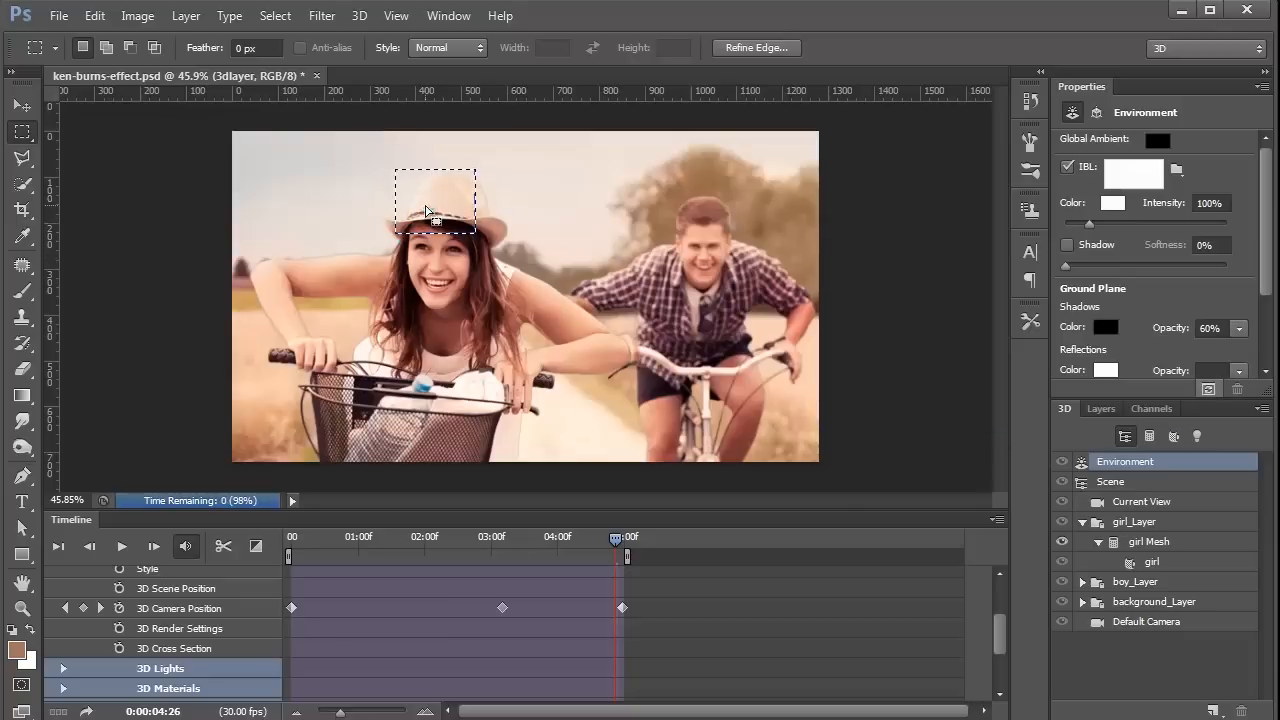
left_click_drag(416, 207, 414, 190)
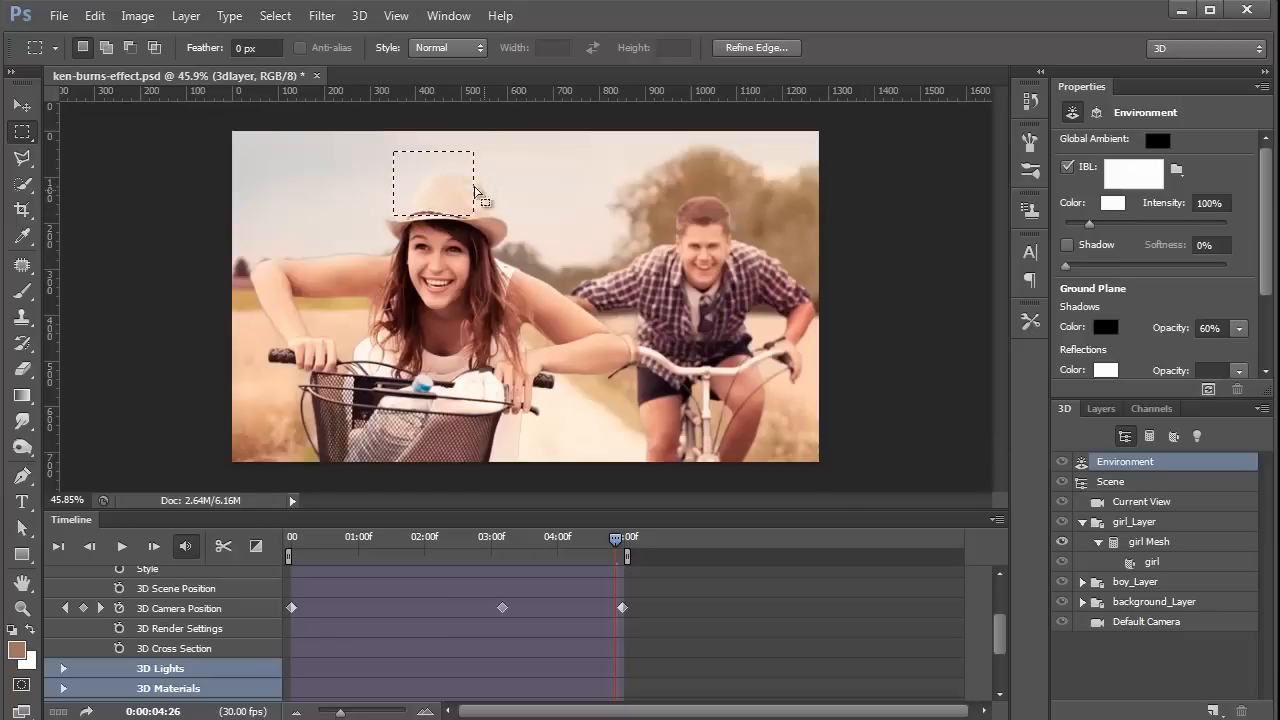
key("ctrl+d")
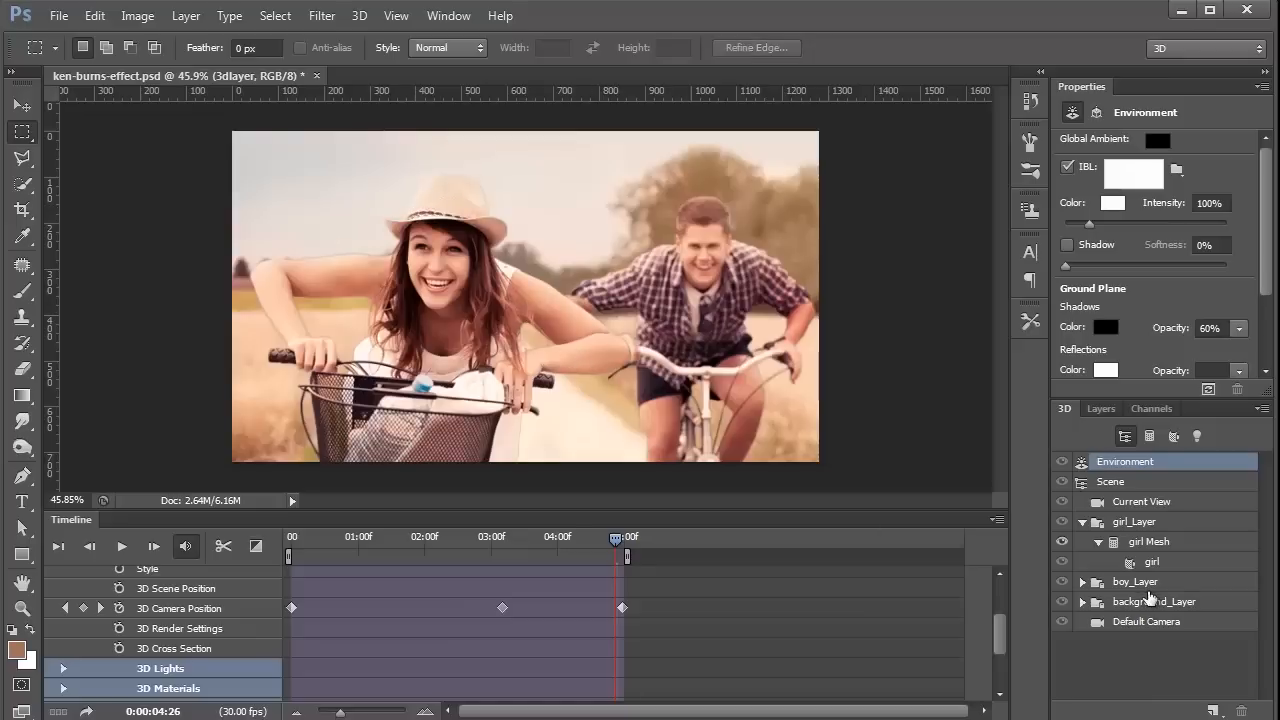
- Render the video with 3D quality set to Ray Traced Draft, saving under a different name instead of replacing ken-burns-effect.mp4
left_click(996, 519)
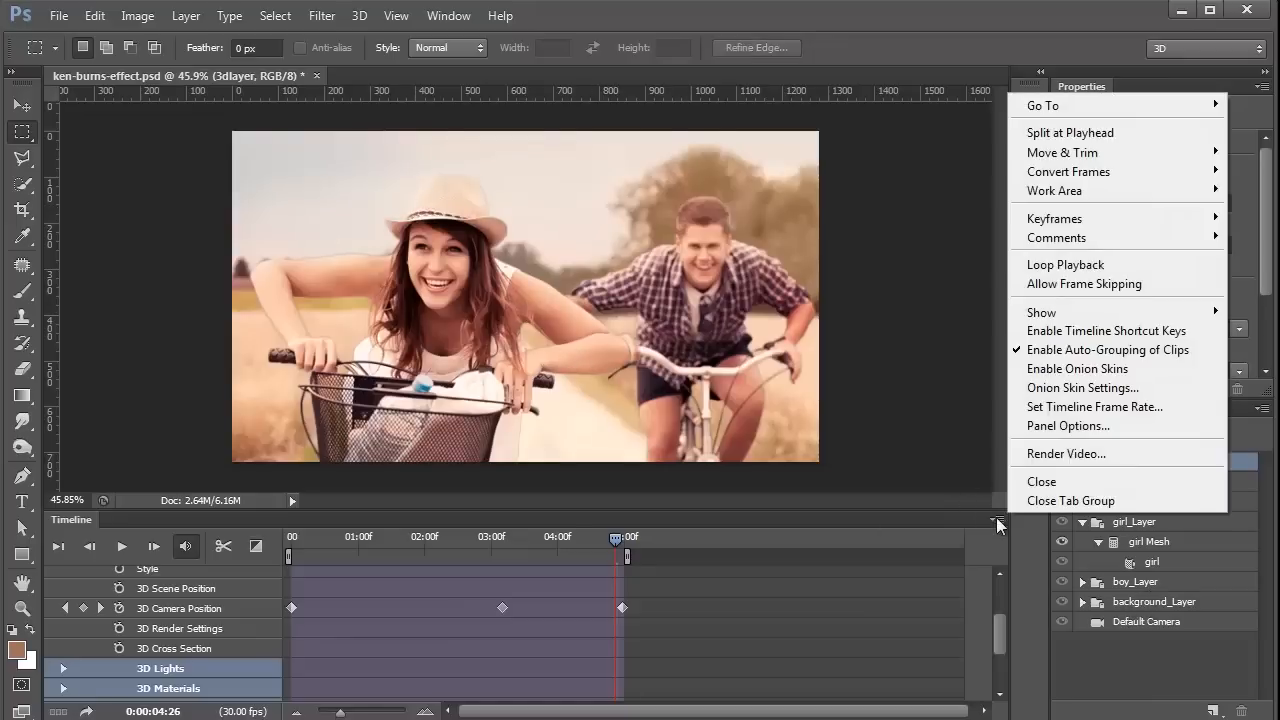
left_click(1063, 454)
left_click(800, 641)
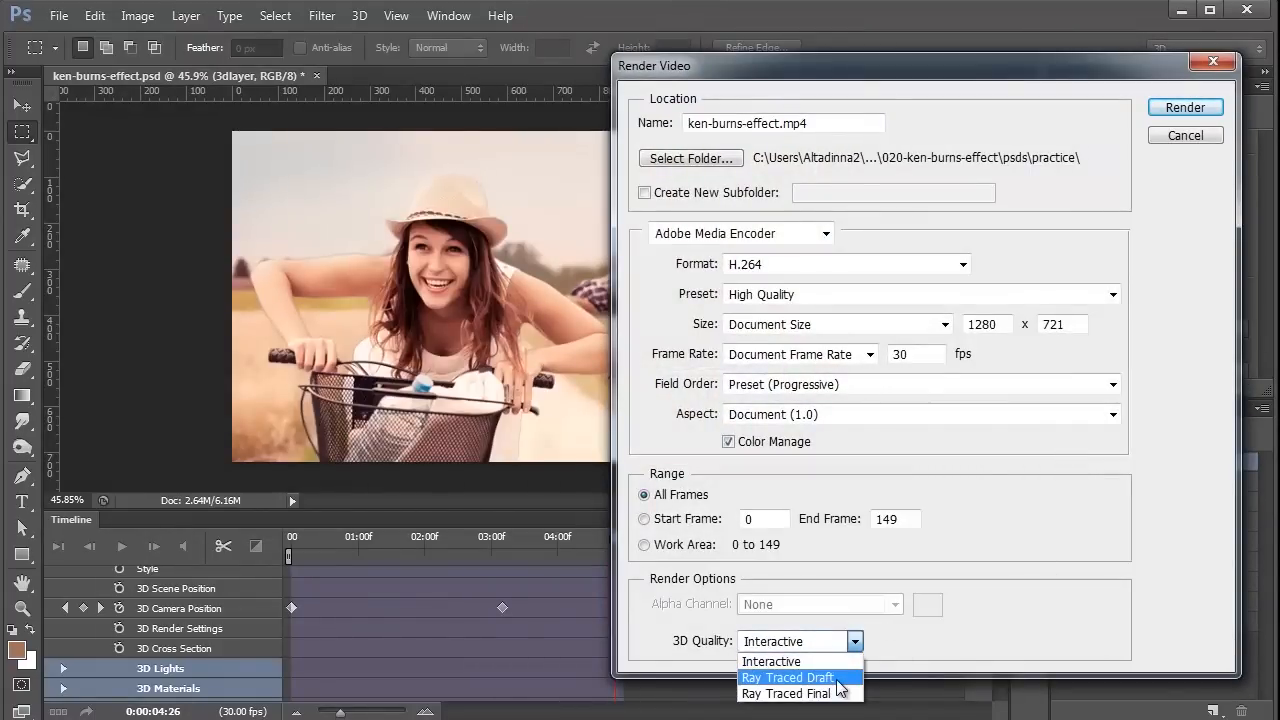
left_click(837, 679)
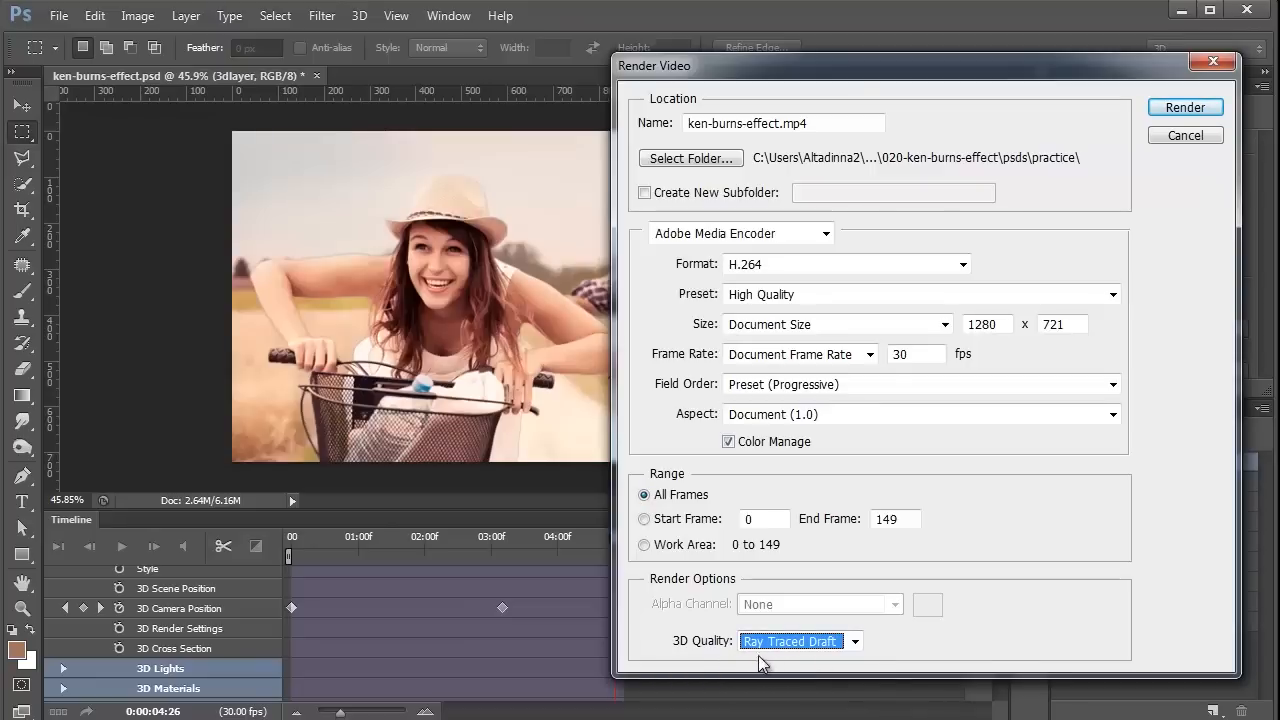
left_click(1186, 108)
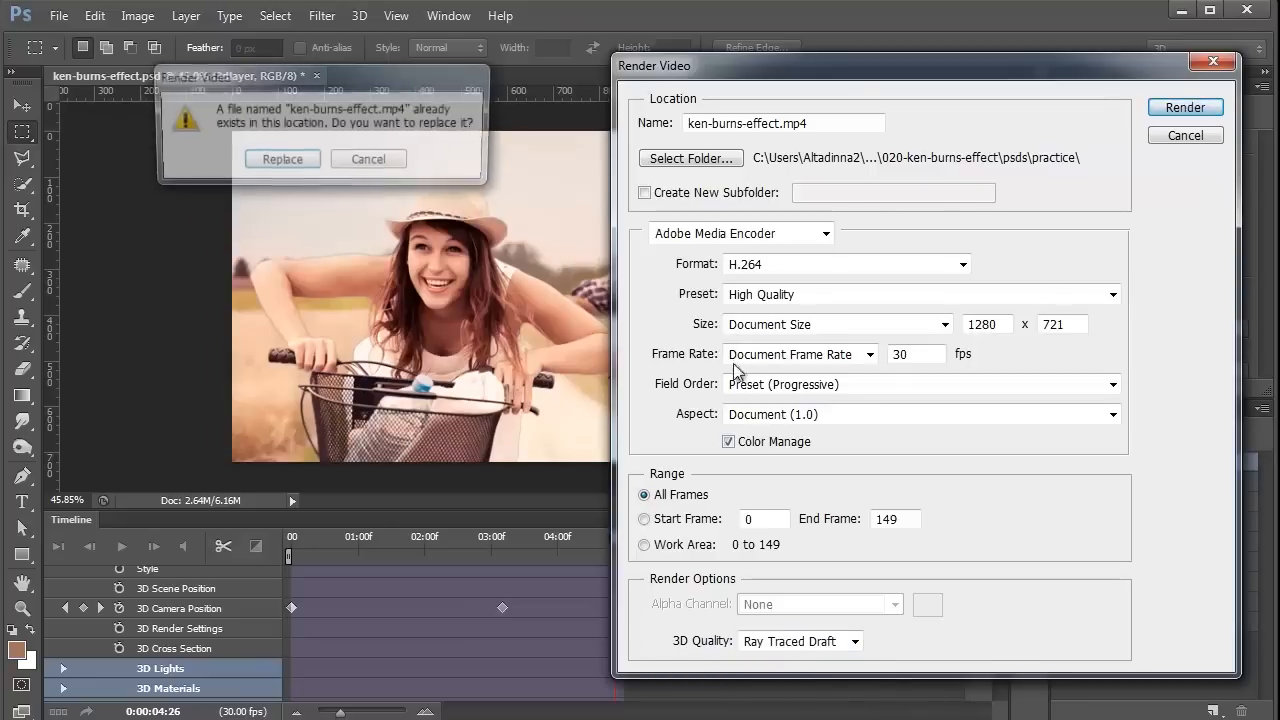
left_click(386, 163)
left_click(777, 123)
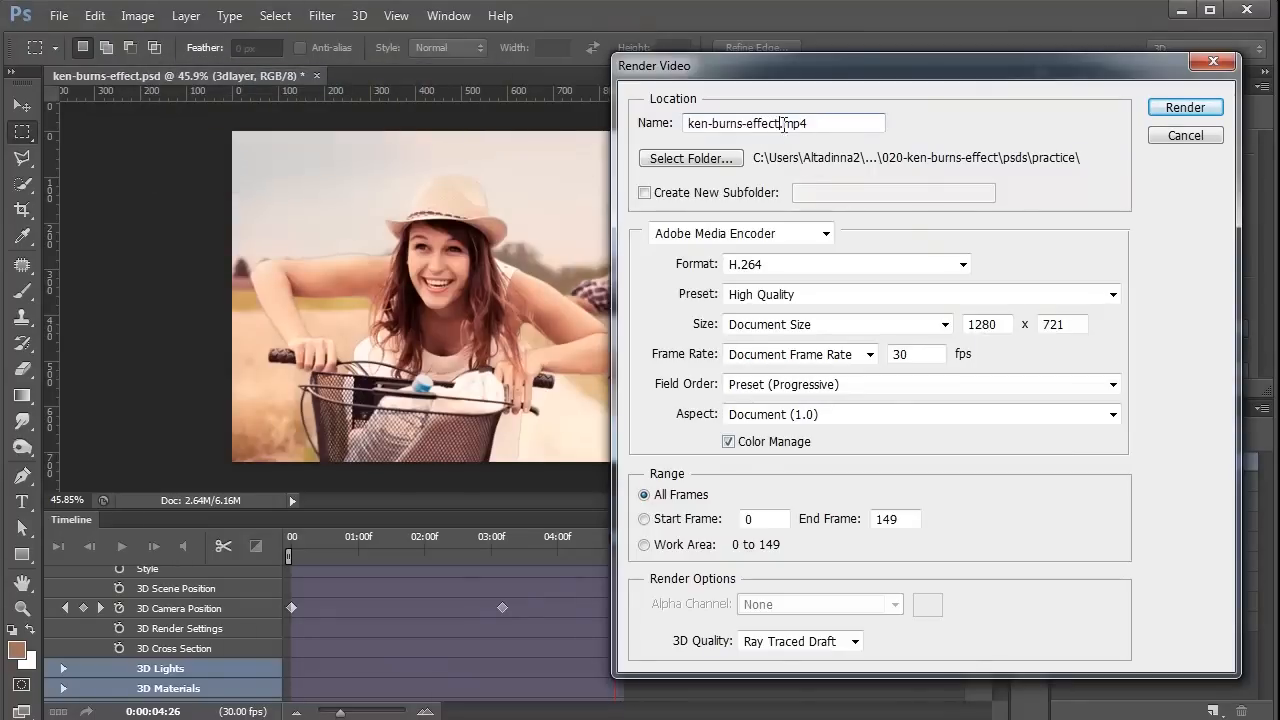
left_click(1185, 107)
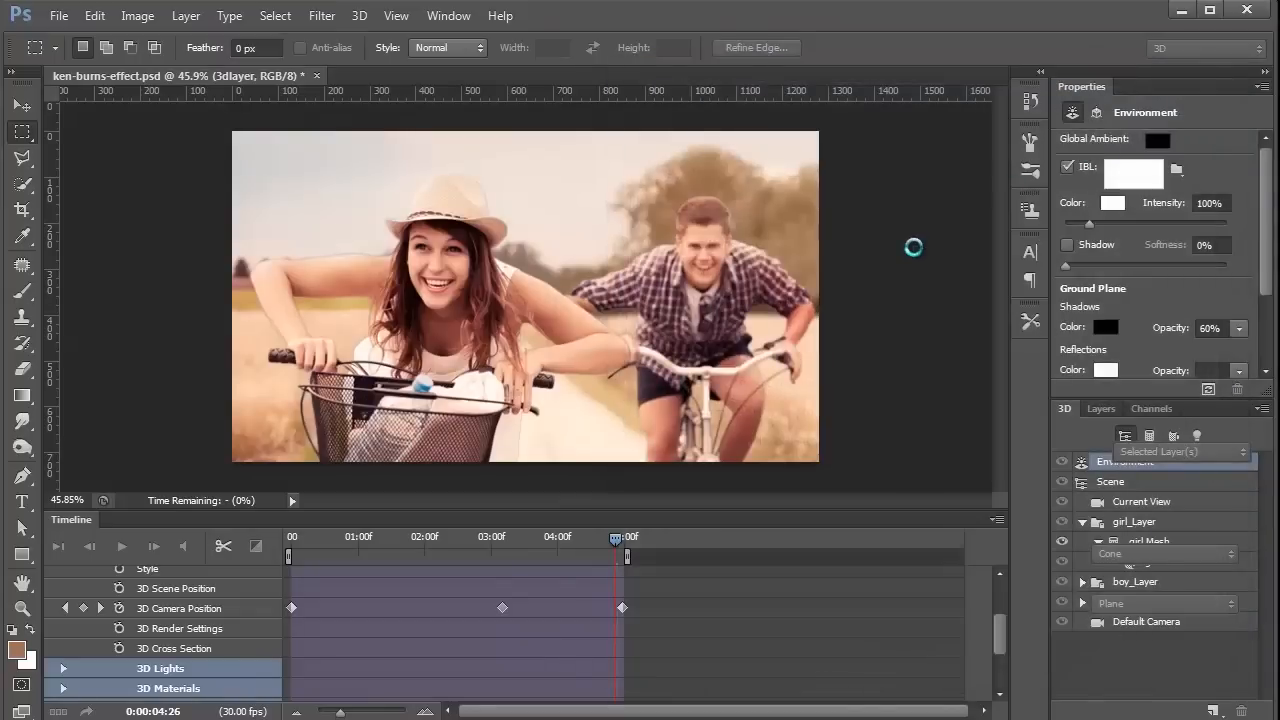